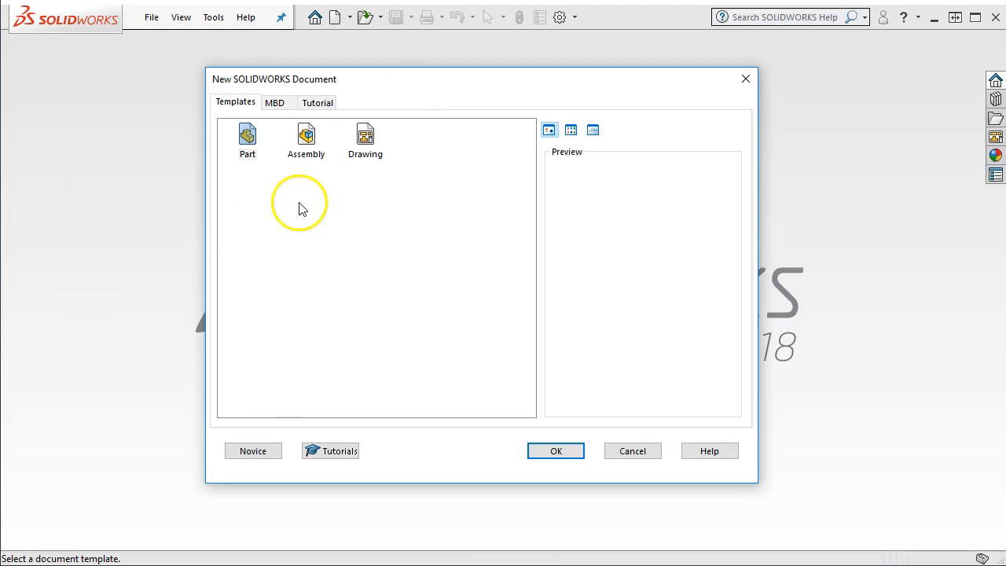
# Create a new assembly document and dismiss the component file browser without choosing a file.
pyautogui.doubleClick(307, 149)
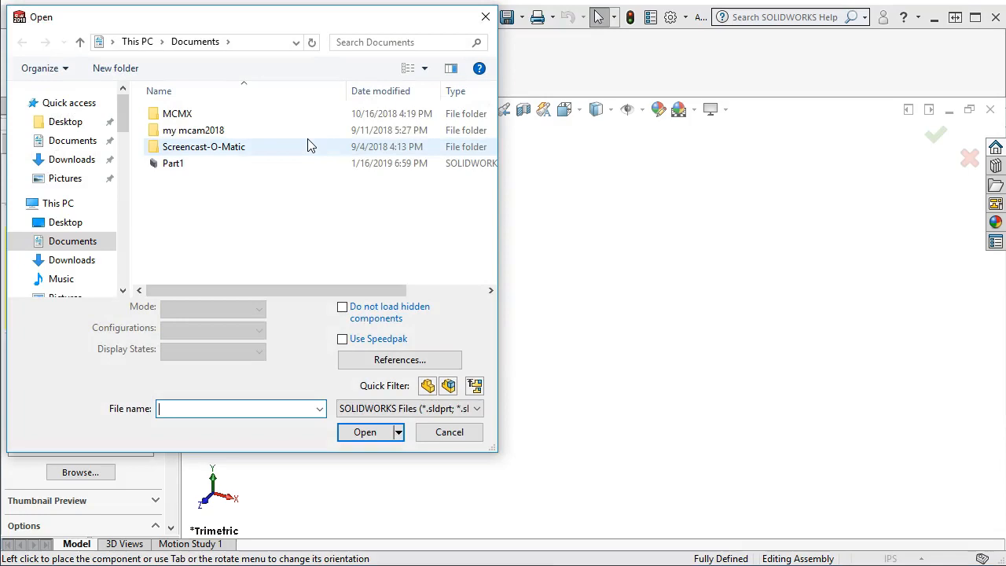
pyautogui.moveTo(224, 16); pyautogui.dragTo(475, 87)
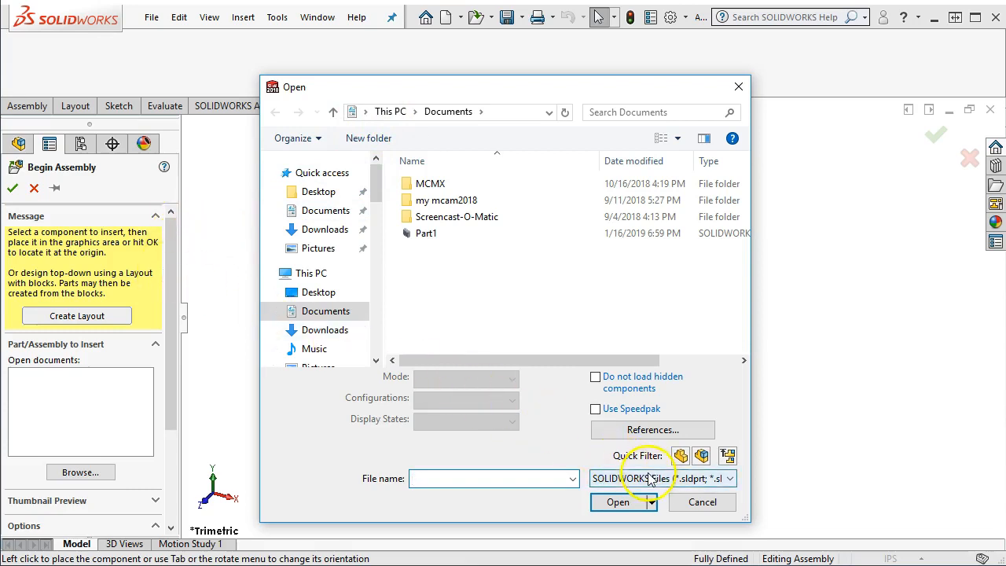
pyautogui.click(704, 504)
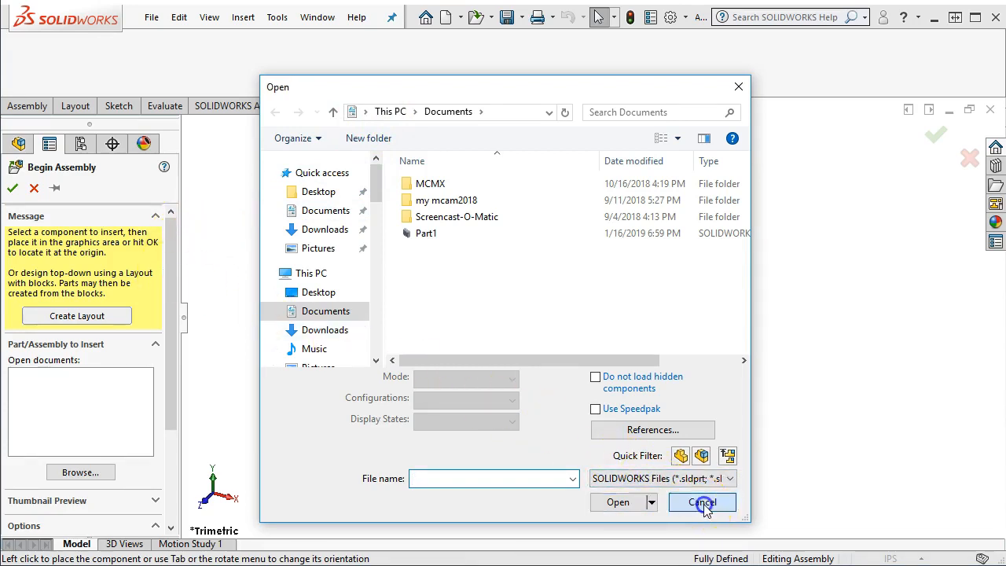
# Turn off Automatic Browse when creating new assembly and leave the Begin Assembly command without inserting a component.
pyautogui.moveTo(173, 271); pyautogui.dragTo(179, 383)
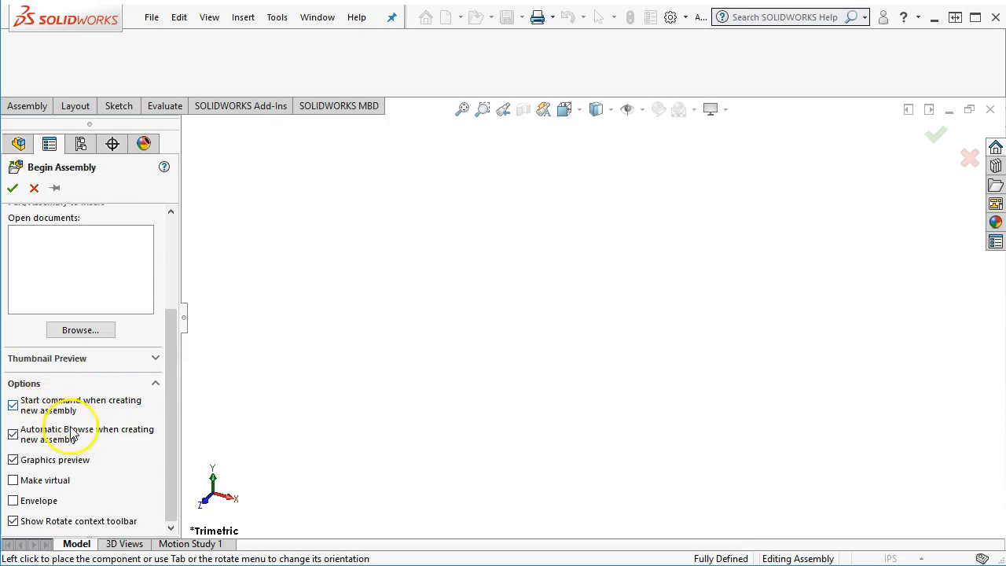
pyautogui.click(13, 435)
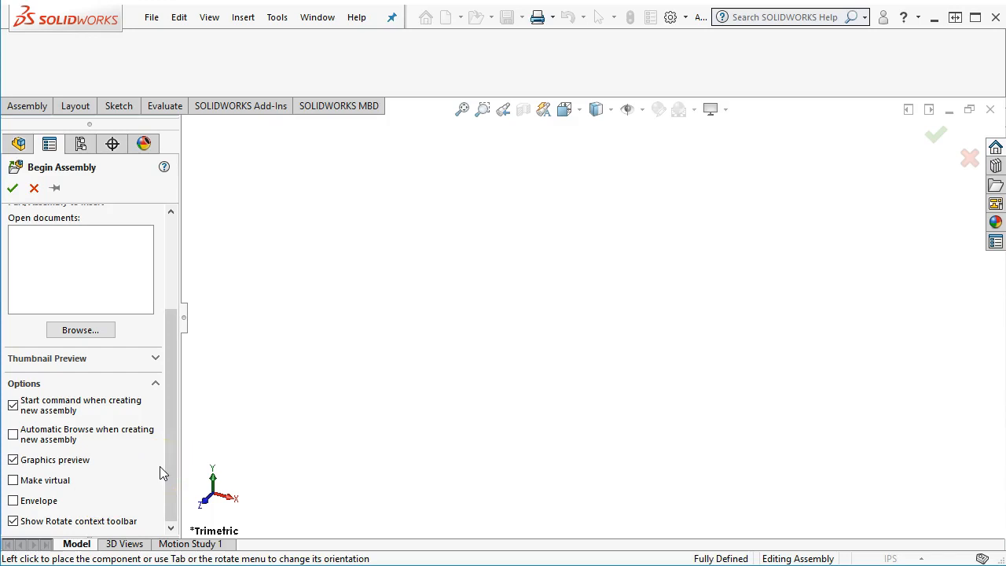
pyautogui.click(93, 532)
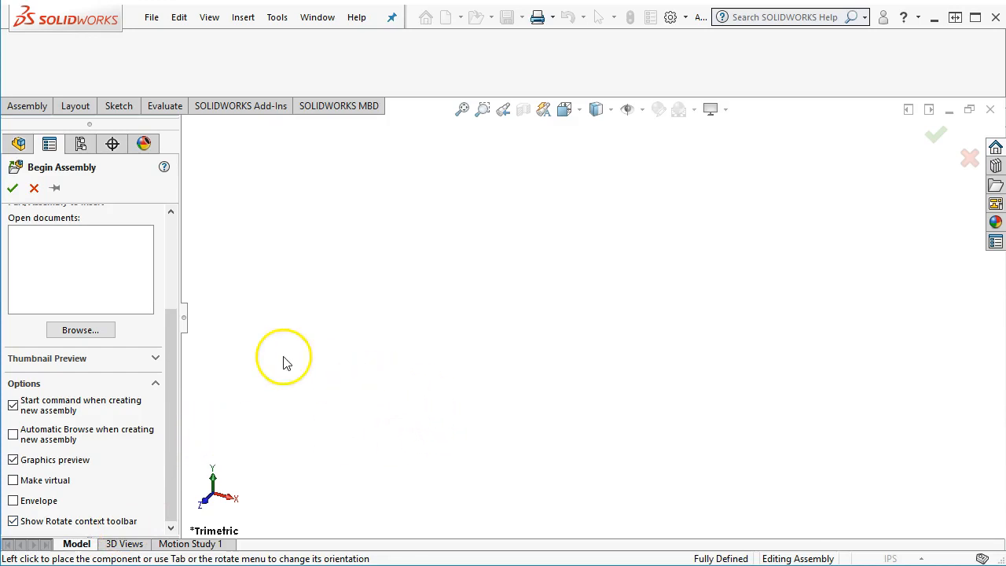
pyautogui.click(34, 189)
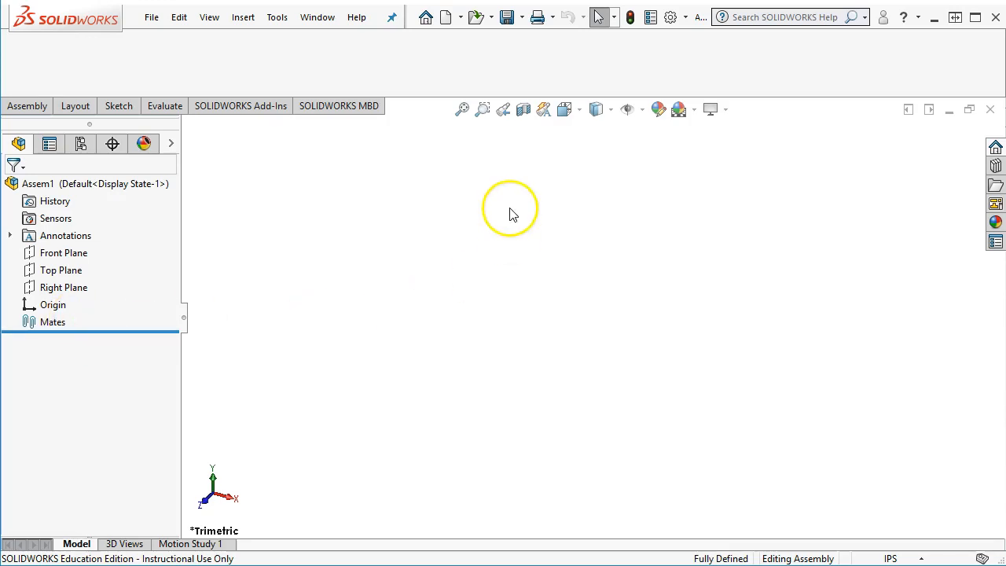
# Start saving the assembly and create a folder named GDT Example in Documents.
pyautogui.click(444, 19)
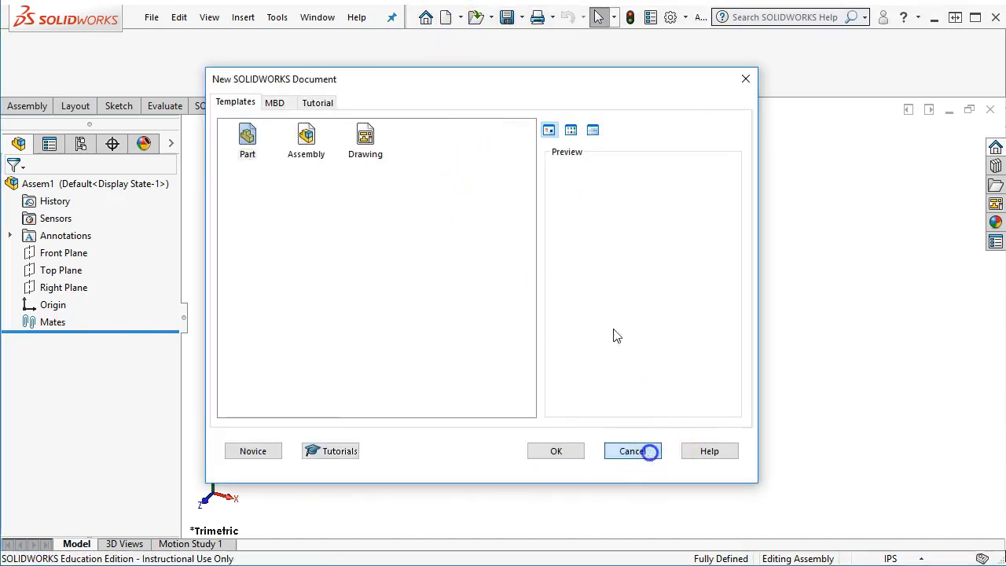
pyautogui.click(649, 451)
pyautogui.click(506, 16)
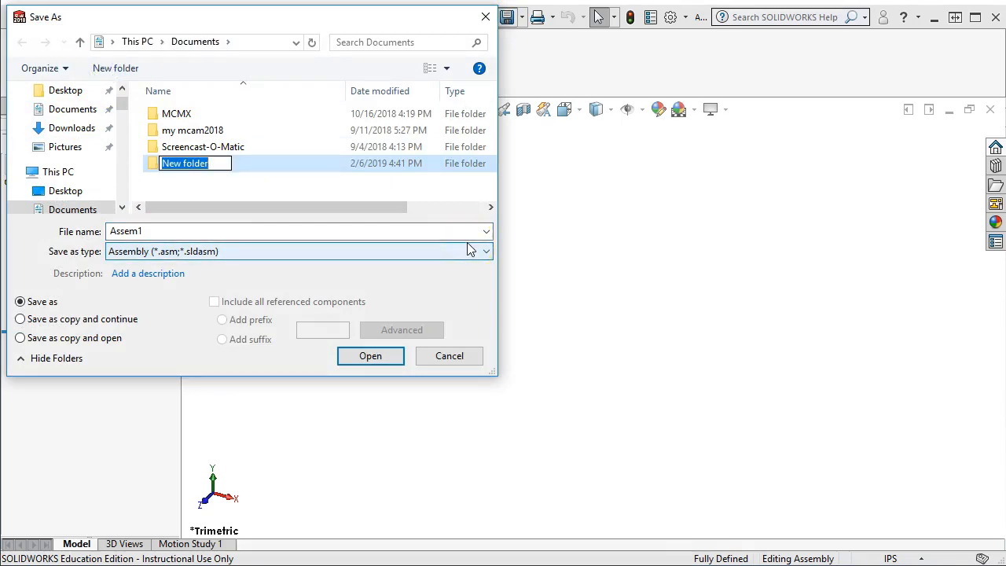
pyautogui.write('GDT Example')
pyautogui.click(158, 229)
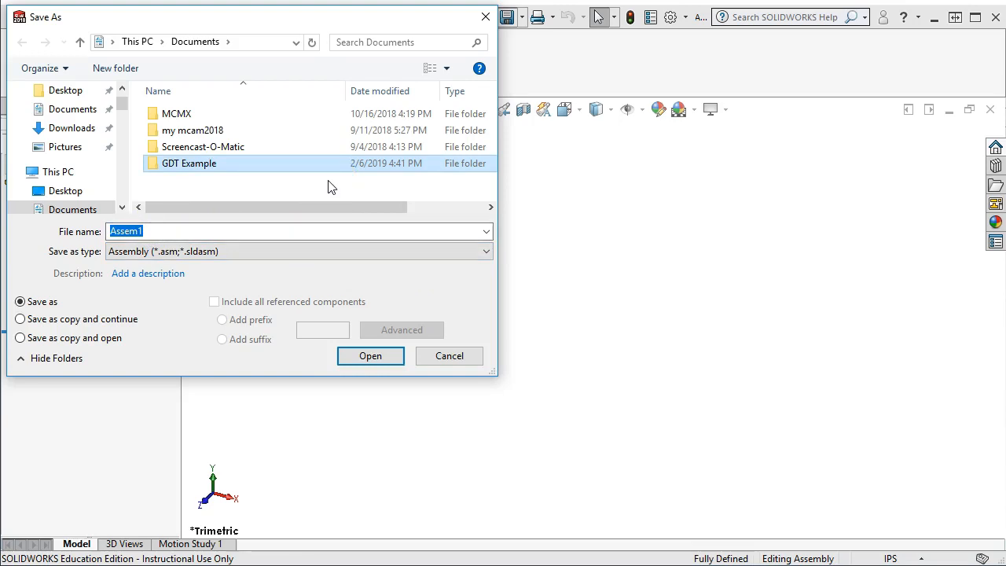
# Save the assembly as Pulley inside the GDT Example folder.
pyautogui.hotkey('alt', 'Up')
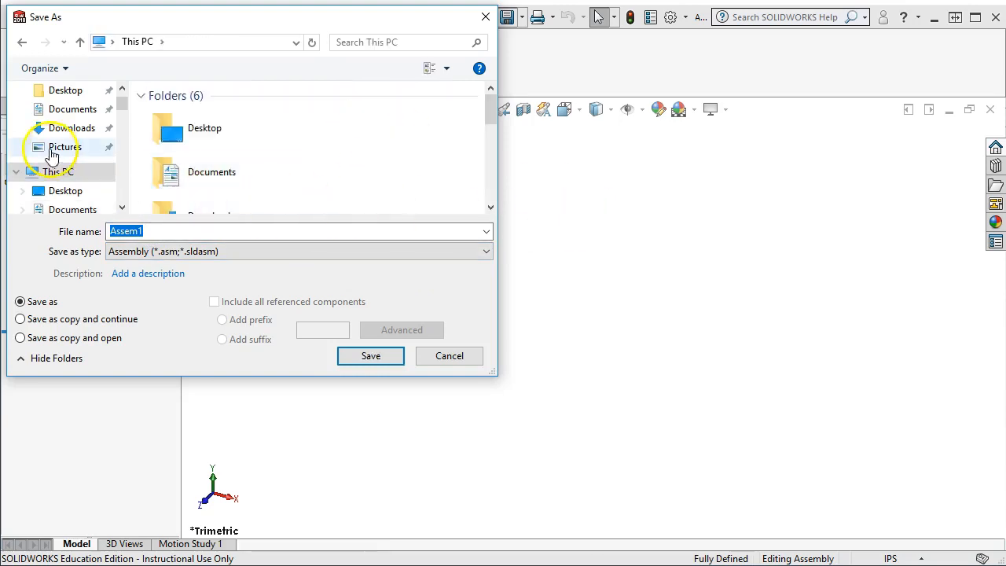
pyautogui.click(80, 110)
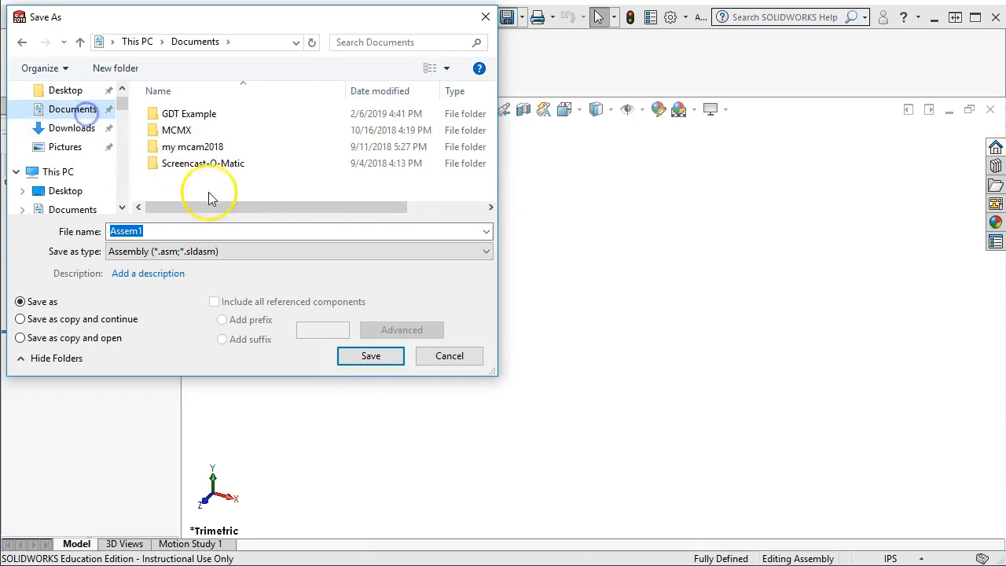
pyautogui.doubleClick(192, 116)
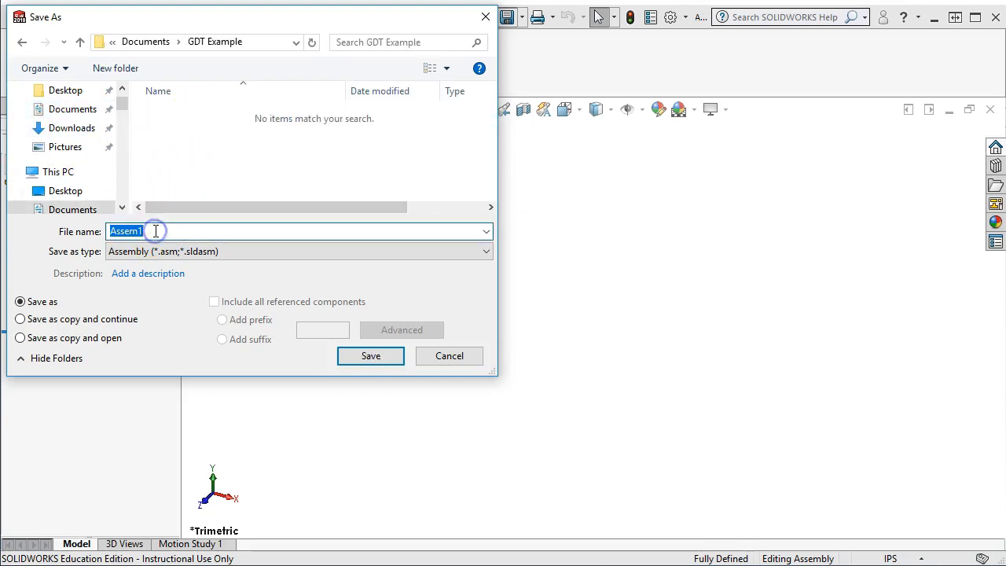
pyautogui.write('Pulley')
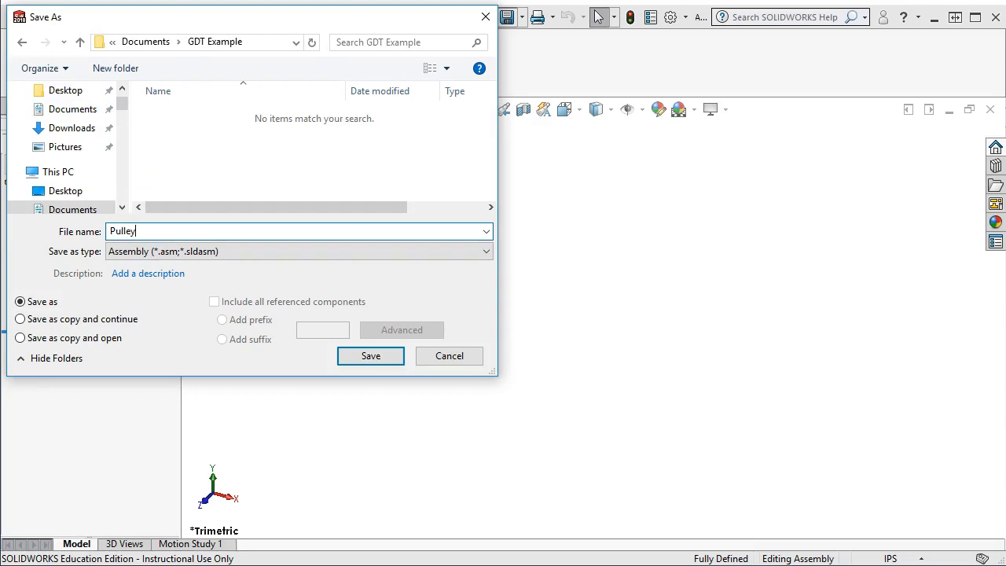
pyautogui.press('Return')
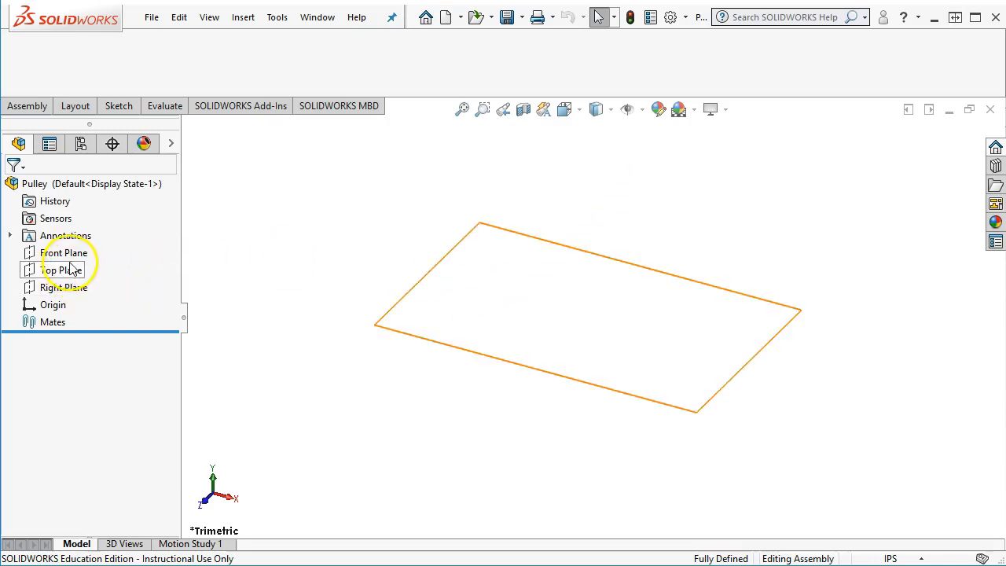
# Sketch two concentric circles centred on the origin of the Front Plane, the outer one about 3.88 in in diameter.
pyautogui.click(69, 254)
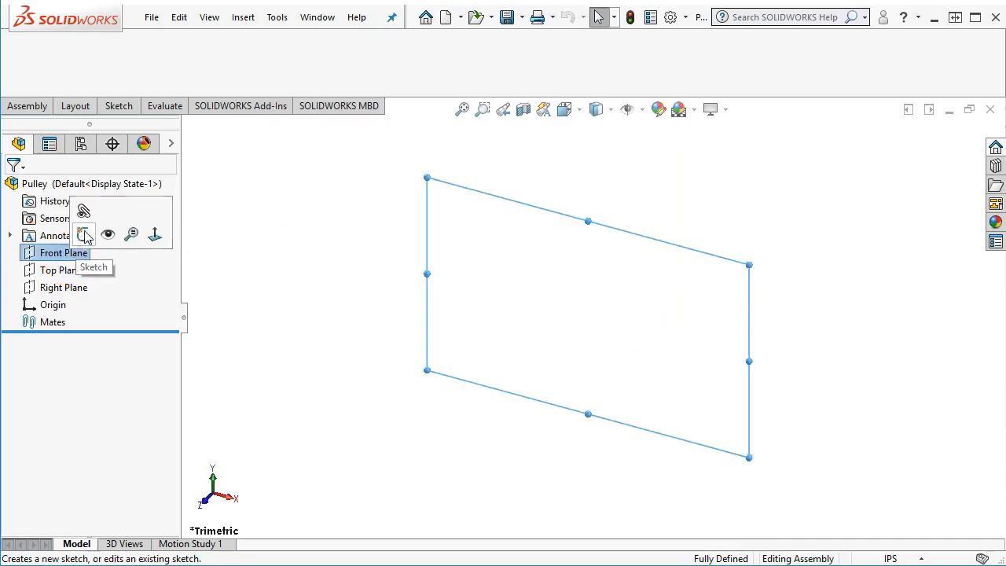
pyautogui.click(83, 236)
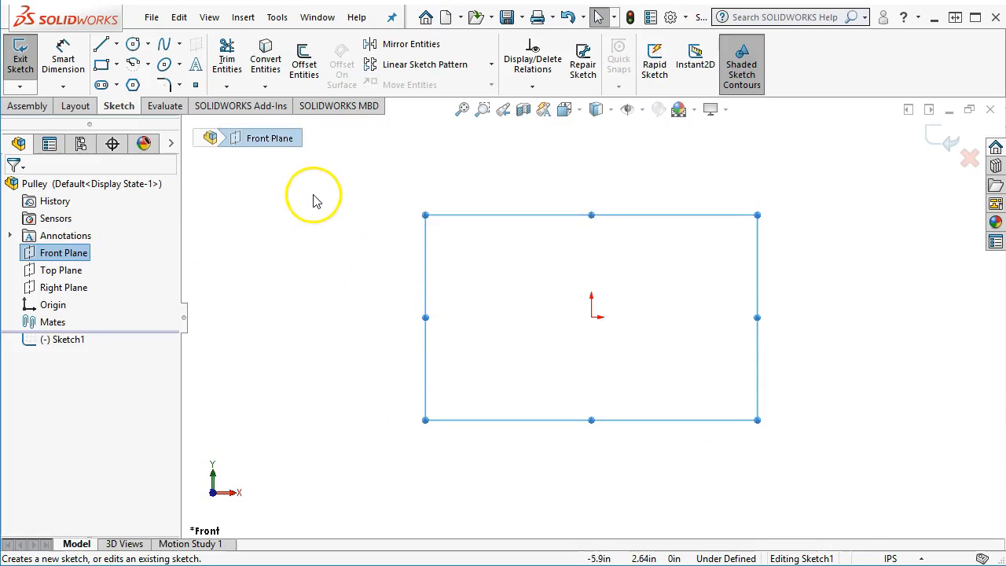
pyautogui.click(133, 44)
pyautogui.moveTo(591, 317); pyautogui.dragTo(648, 391)
pyautogui.rightClick(710, 231)
pyautogui.click(747, 240)
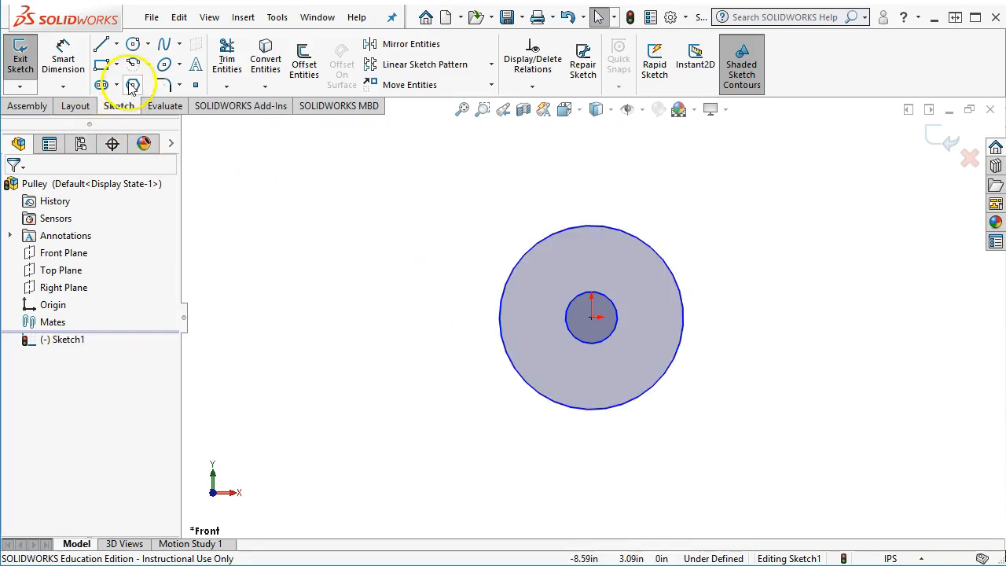
# Dimension the outer circle's diameter to 4 in and leave the Smart Dimension tool.
pyautogui.click(56, 55)
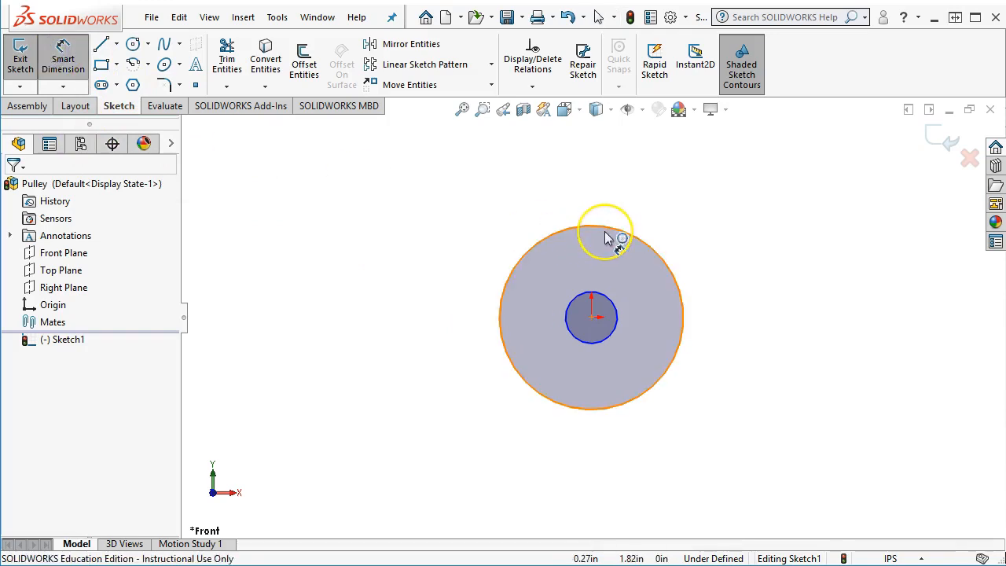
pyautogui.click(606, 236)
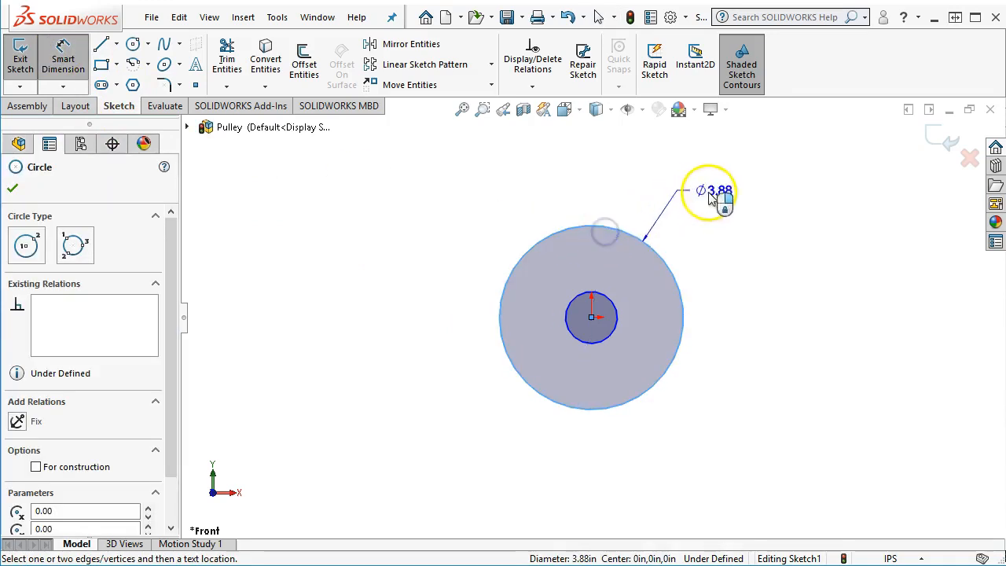
pyautogui.click(716, 192)
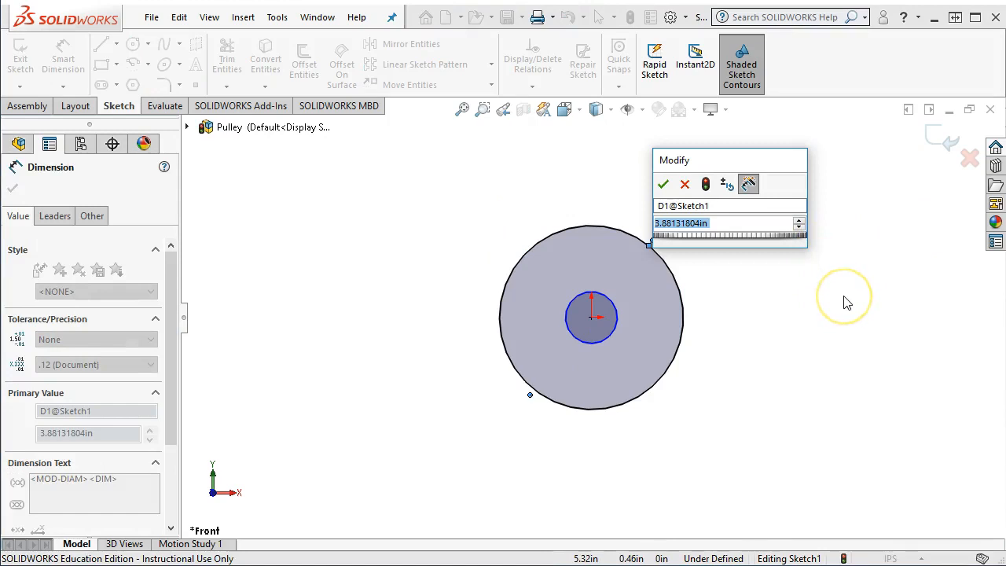
pyautogui.write('4.')
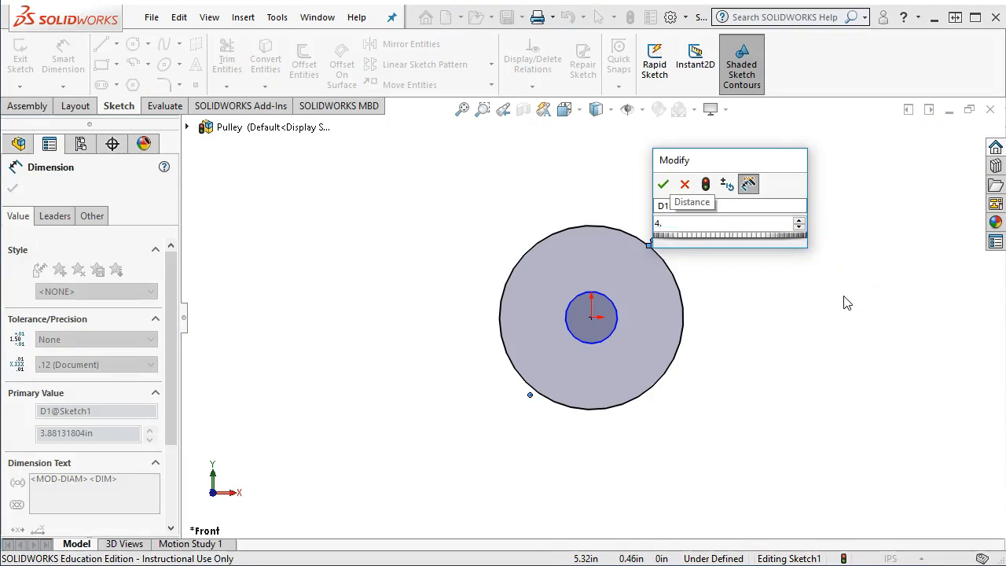
pyautogui.press('Return')
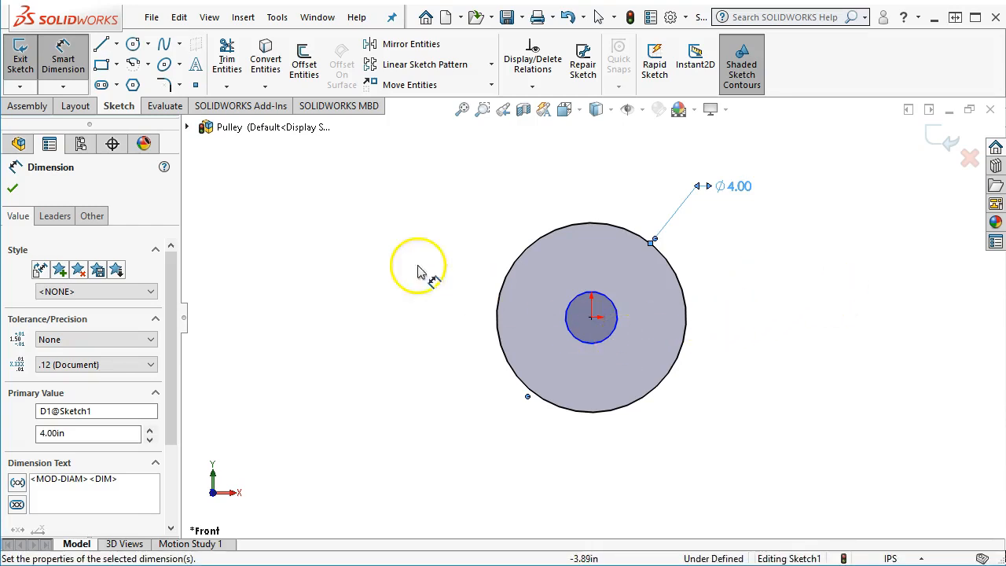
pyautogui.rightClick(367, 228)
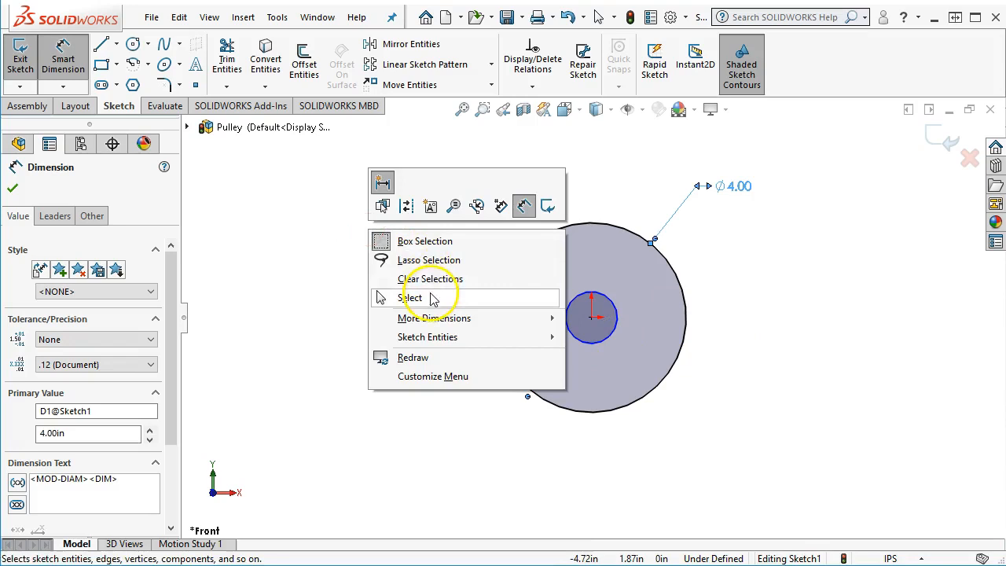
pyautogui.click(432, 296)
# Switch to the Chrome browser and open the McMaster-Carr website at mcmaster.com.
pyautogui.moveTo(790, 130); pyautogui.dragTo(601, 65)
pyautogui.write('mcm')
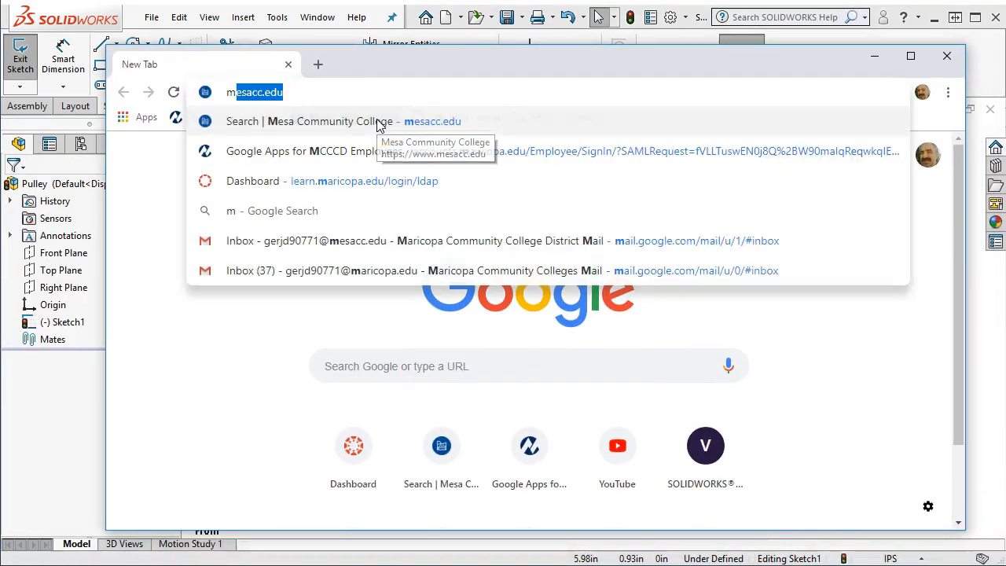
pyautogui.write('ter')
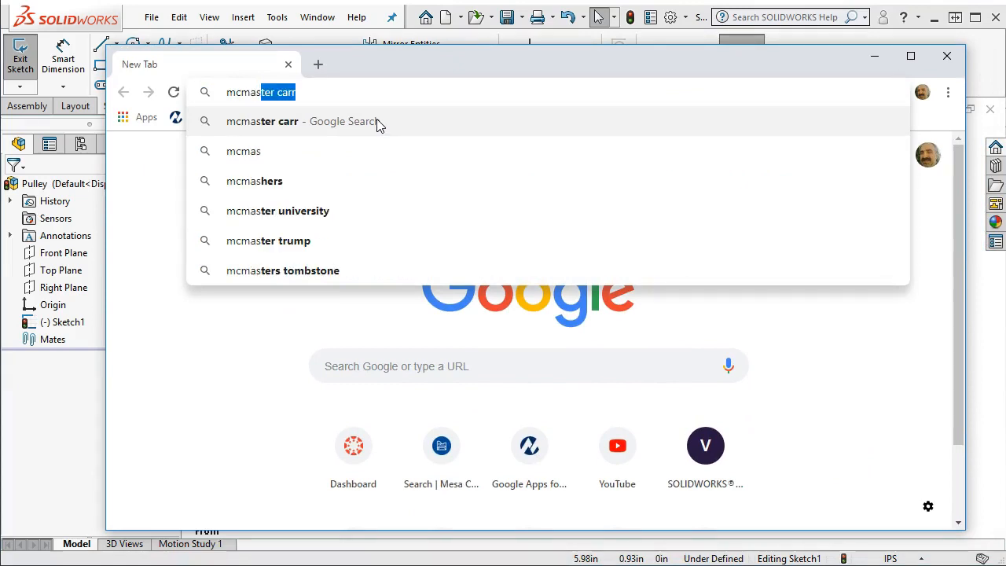
pyautogui.press('BackSpace')
pyautogui.write('.com')
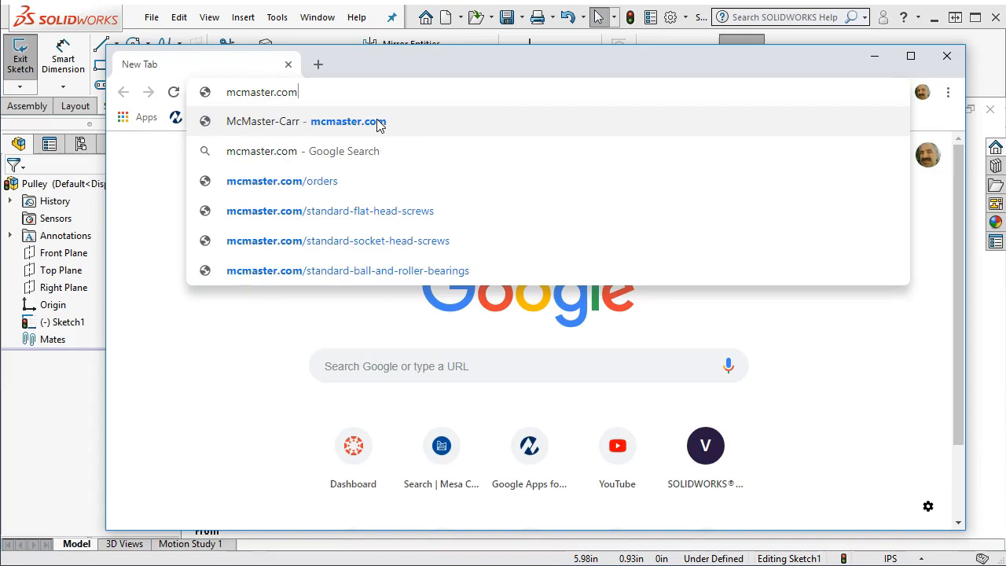
pyautogui.click(378, 122)
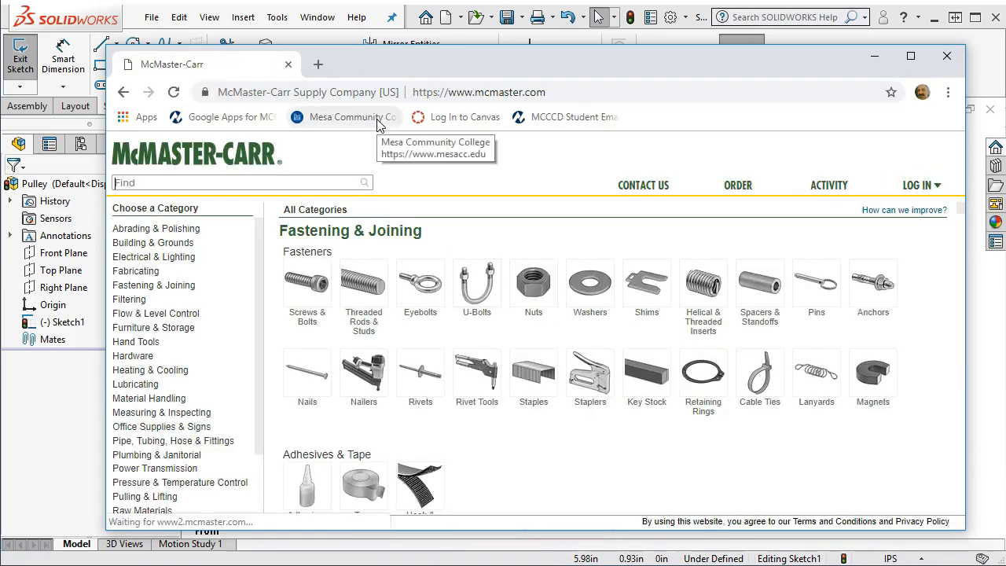
# Search the McMaster-Carr catalog for bearing and open the Ball and Roller Bearings category.
pyautogui.click(227, 183)
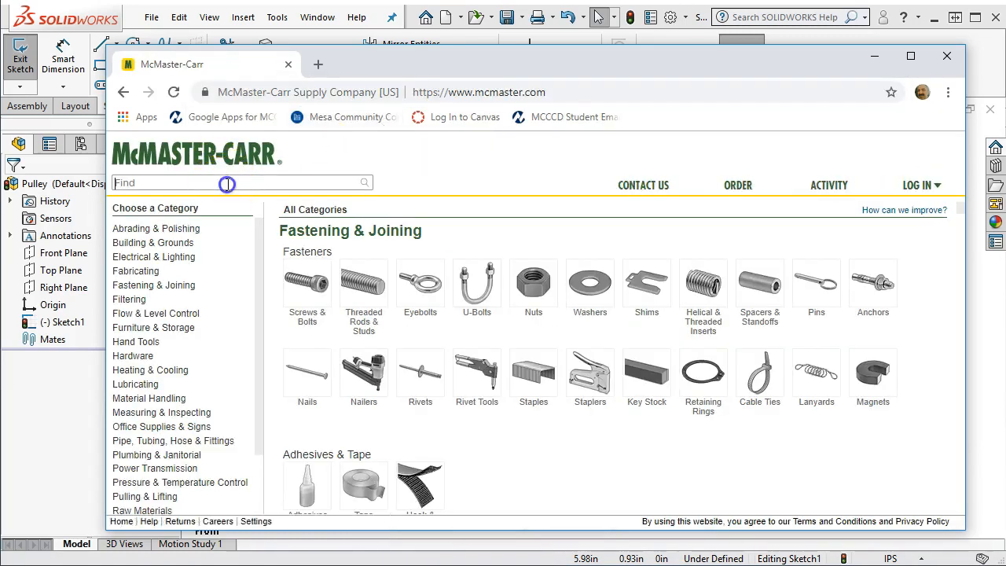
pyautogui.write('bea')
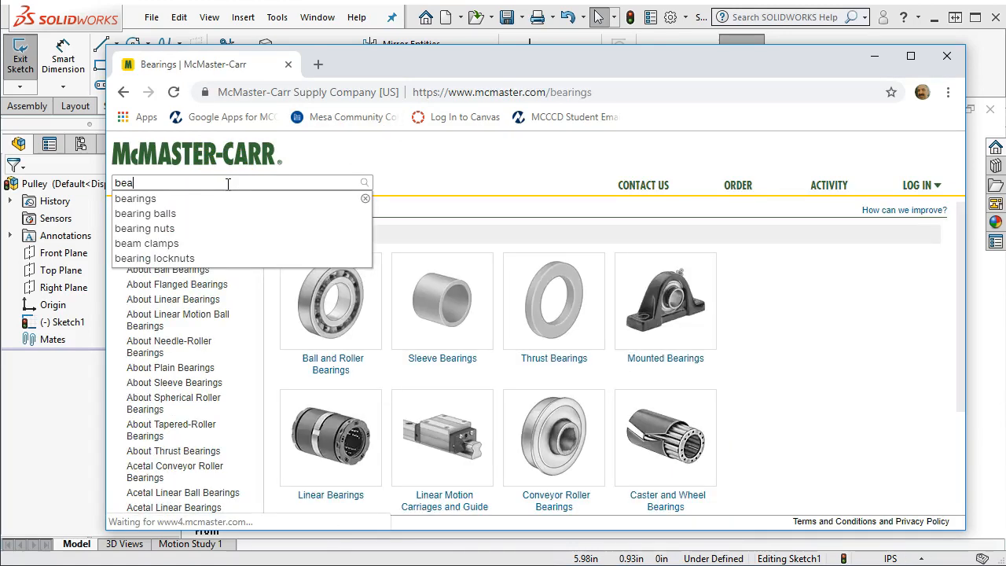
pyautogui.write('ring')
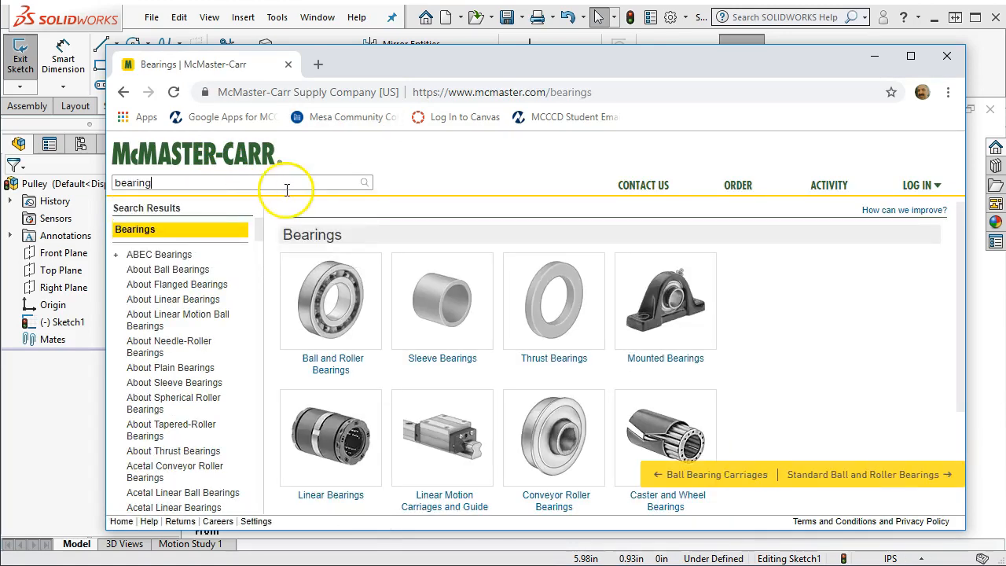
pyautogui.click(334, 360)
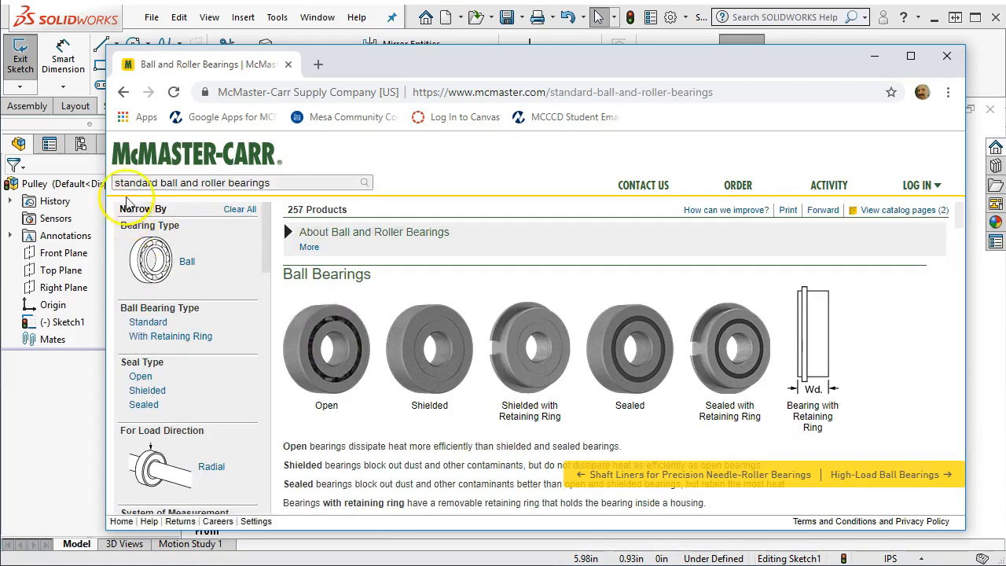
# Return to the Ball and Roller Bearings overview and examine the available ball bearing types.
pyautogui.click(123, 91)
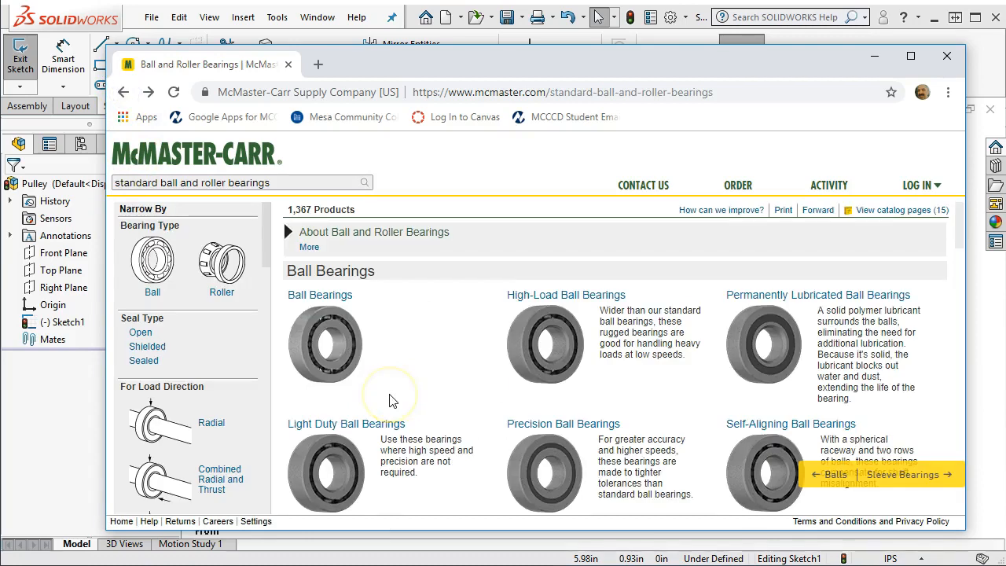
pyautogui.scroll(-1, 388, 396)
pyautogui.scroll(1, 390, 400)
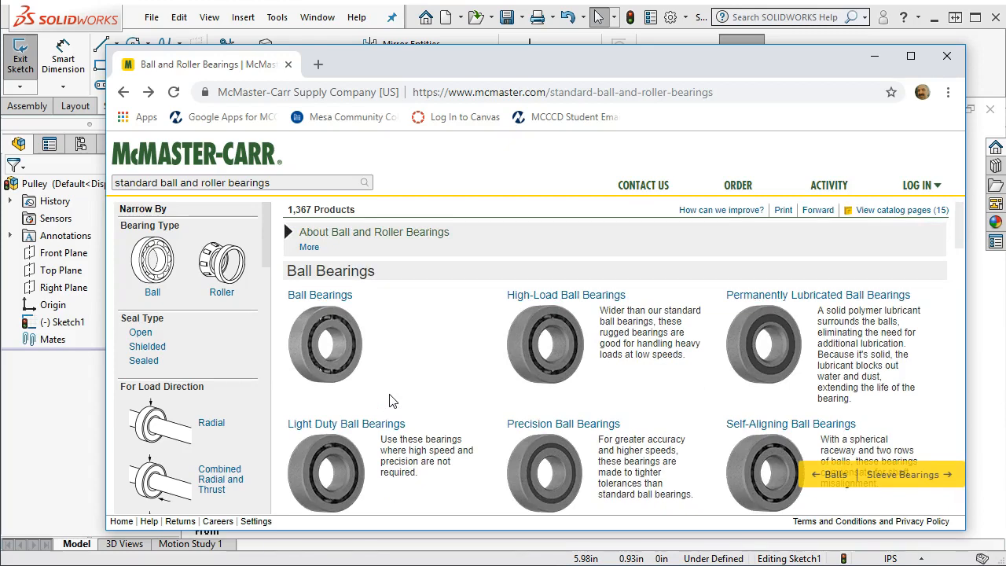
pyautogui.click(412, 382)
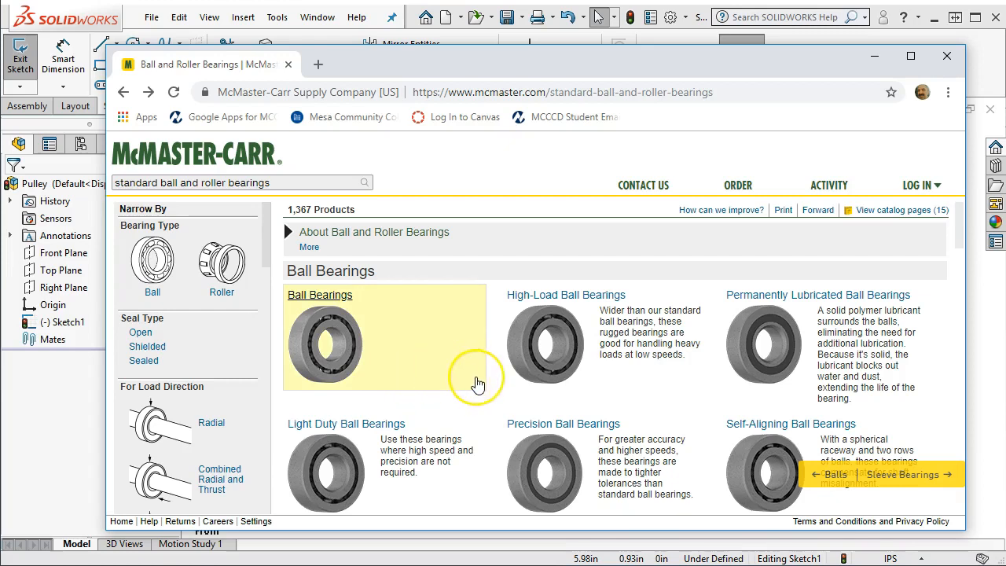
# Compare the light duty, precision, hex-bore and electrically insulated ball bearing categories in the overview.
pyautogui.scroll(-1, 478, 384)
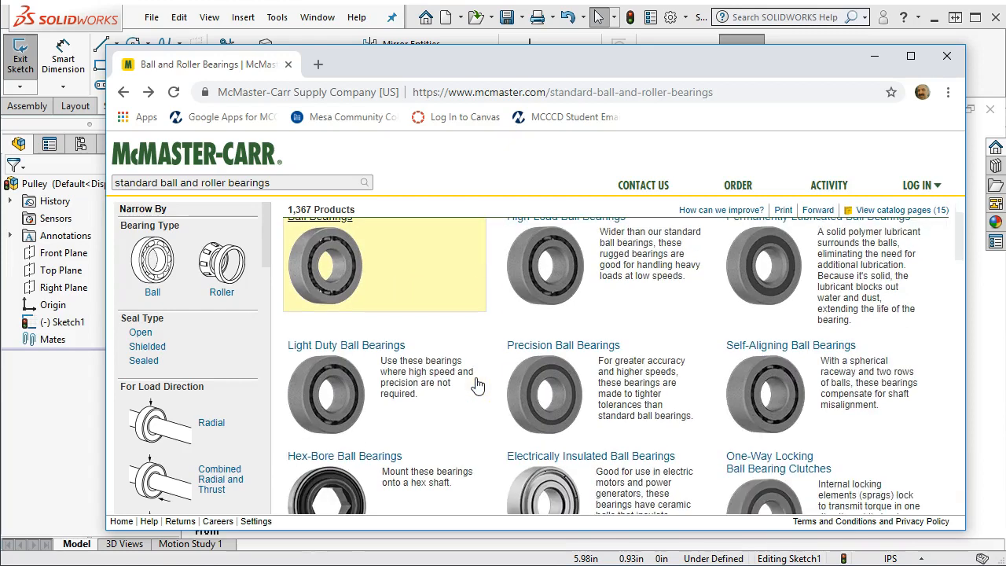
pyautogui.scroll(1, 417, 378)
pyautogui.click(419, 378)
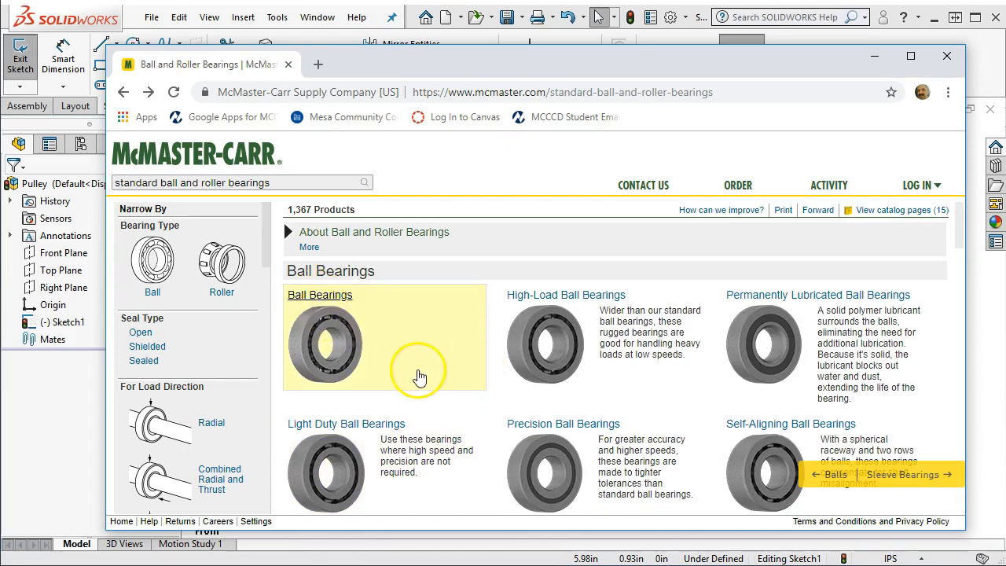
pyautogui.scroll(-1, 419, 378)
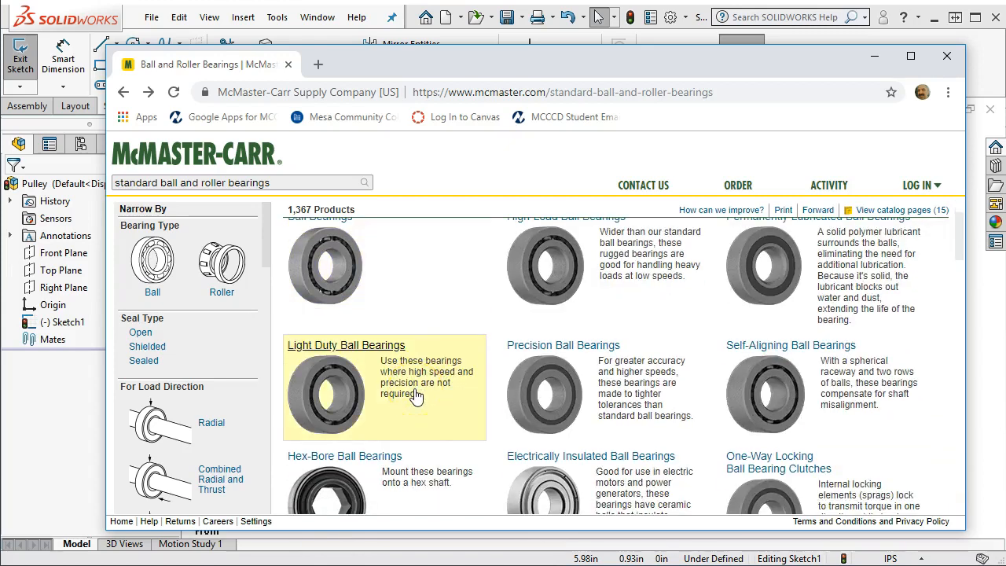
pyautogui.click(408, 383)
pyautogui.click(372, 399)
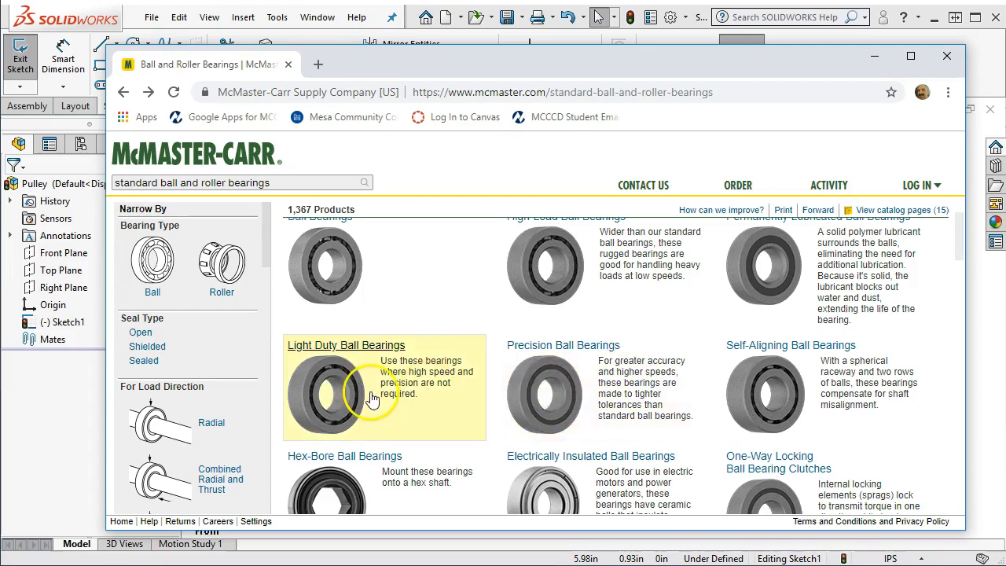
pyautogui.scroll(-1, 455, 399)
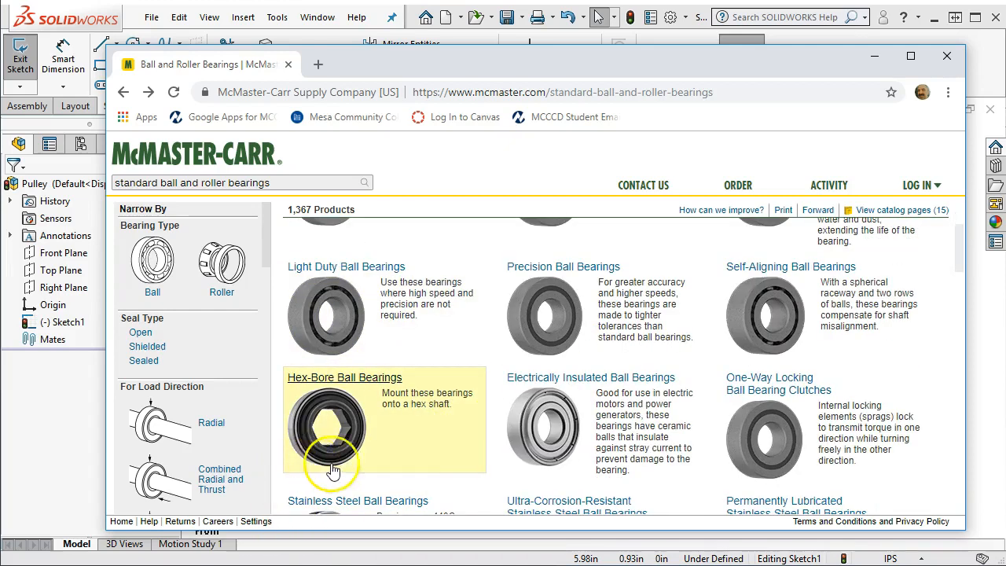
pyautogui.click(610, 433)
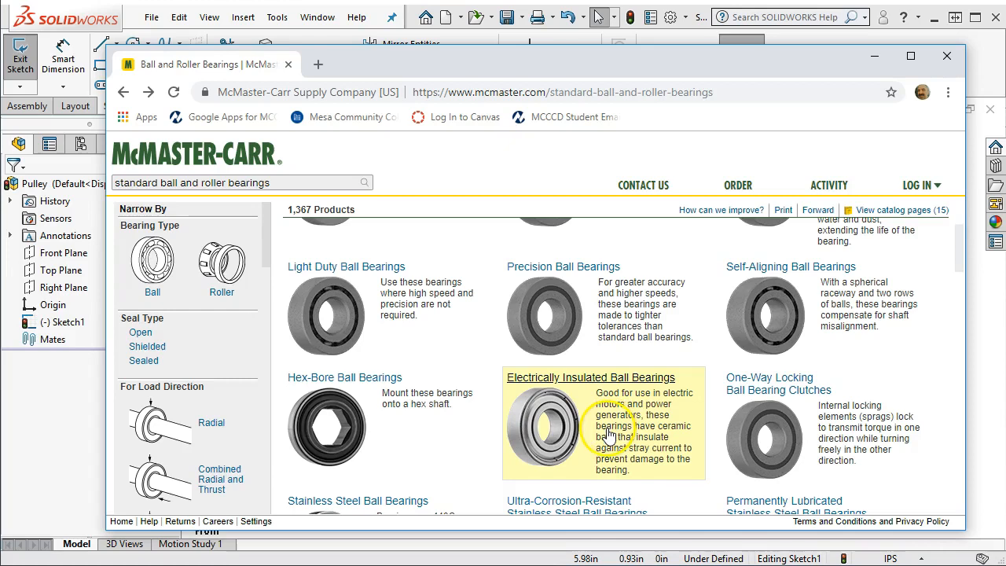
pyautogui.scroll(1, 610, 431)
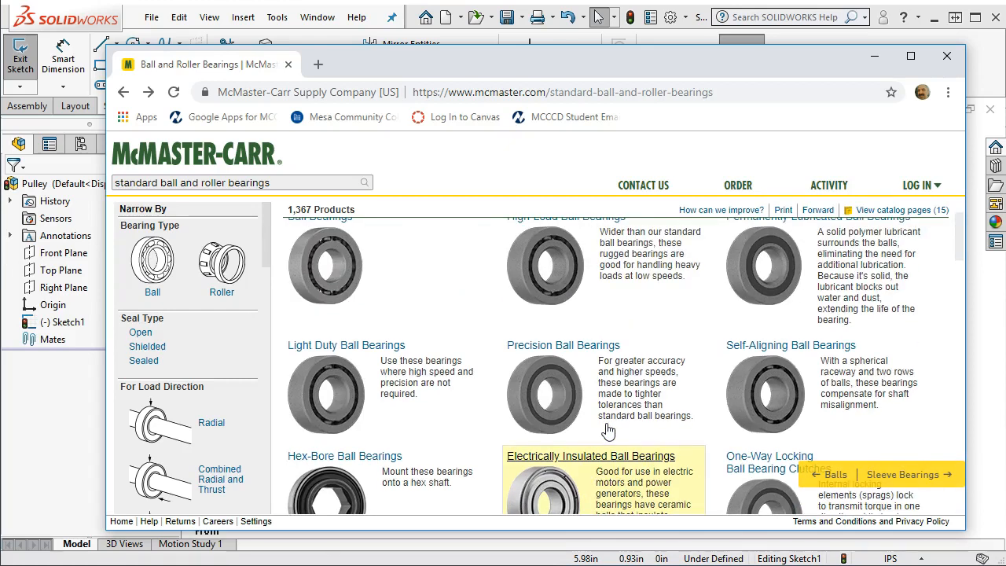
pyautogui.scroll(1, 605, 428)
pyautogui.click(552, 406)
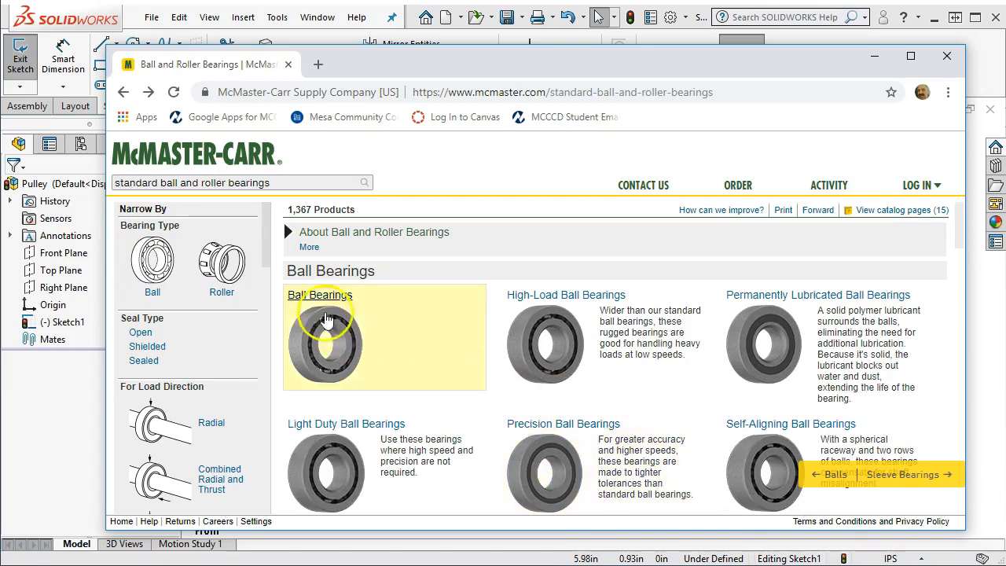
# Open the basic Ball Bearings category, examine its seal styles, and narrow the list to open bearings.
pyautogui.click(321, 293)
pyautogui.moveTo(564, 378)
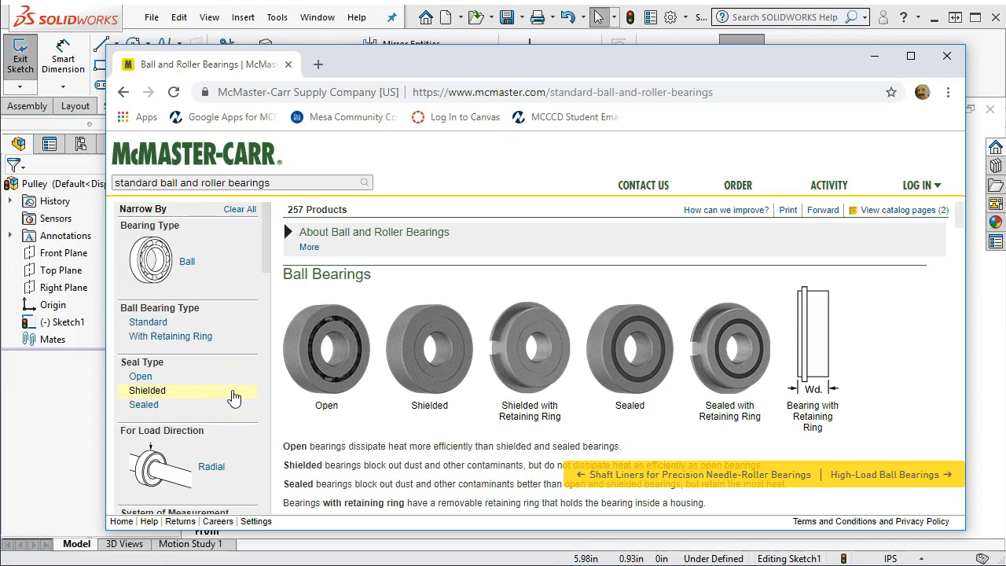
pyautogui.moveTo(387, 389)
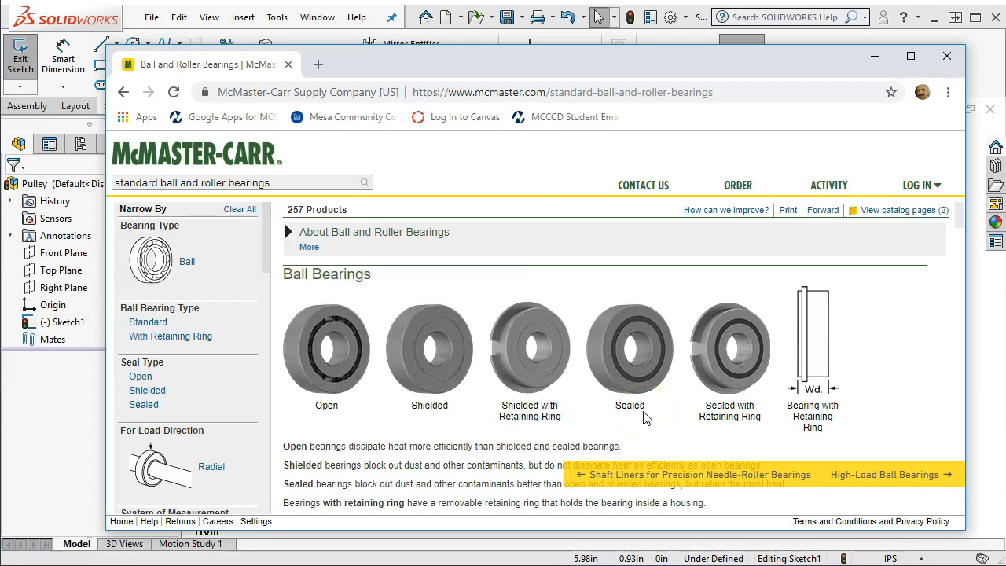
pyautogui.scroll(-1, 644, 418)
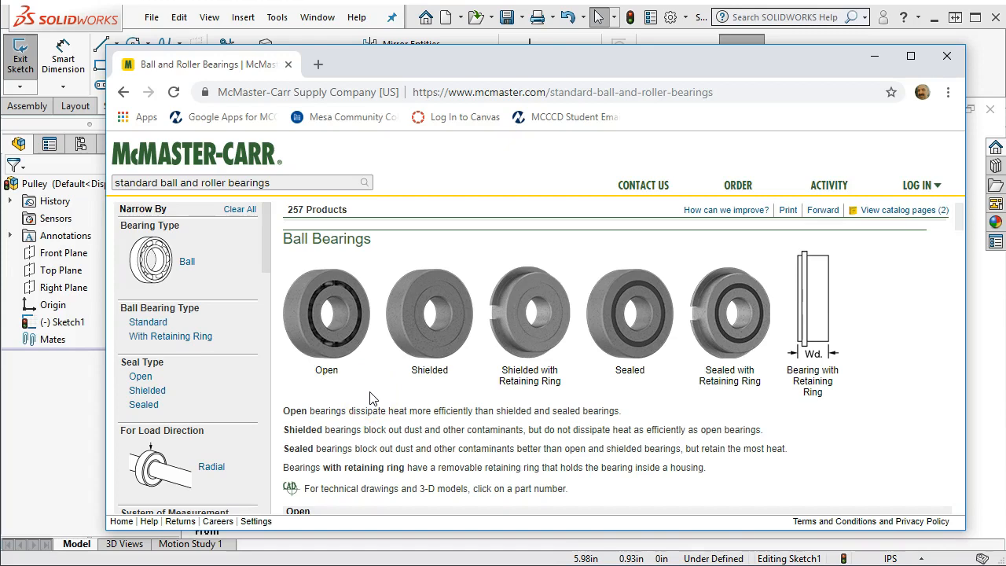
pyautogui.moveTo(466, 379)
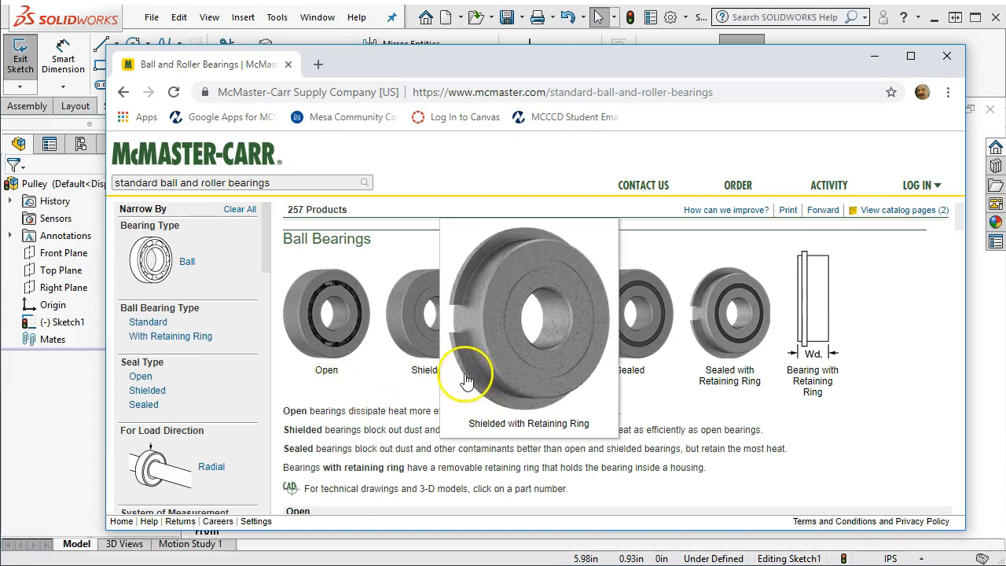
pyautogui.click(320, 317)
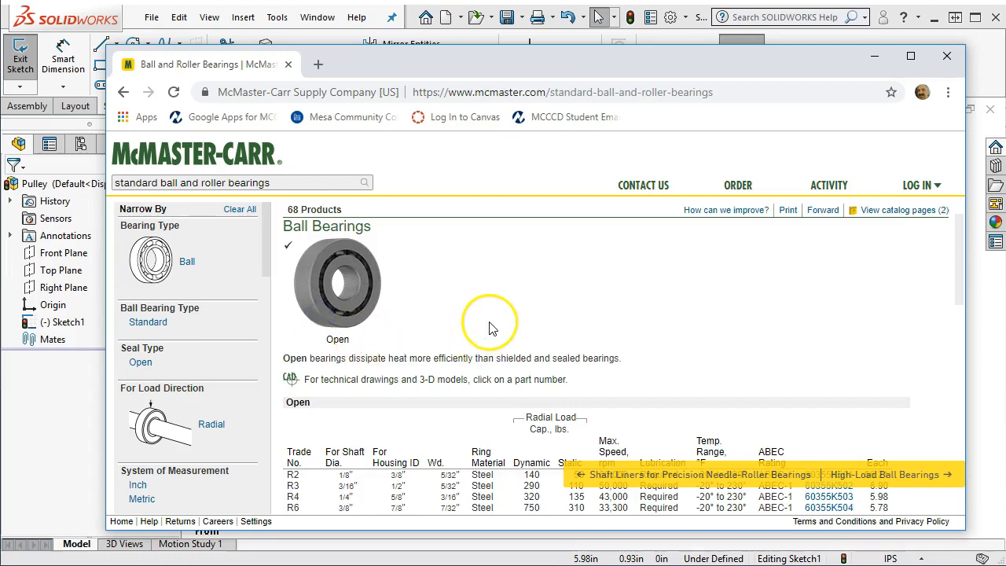
# Open the product detail page for the open R6 ball bearing for a 3/8" shaft, part 60355K504.
pyautogui.scroll(-2, 489, 326)
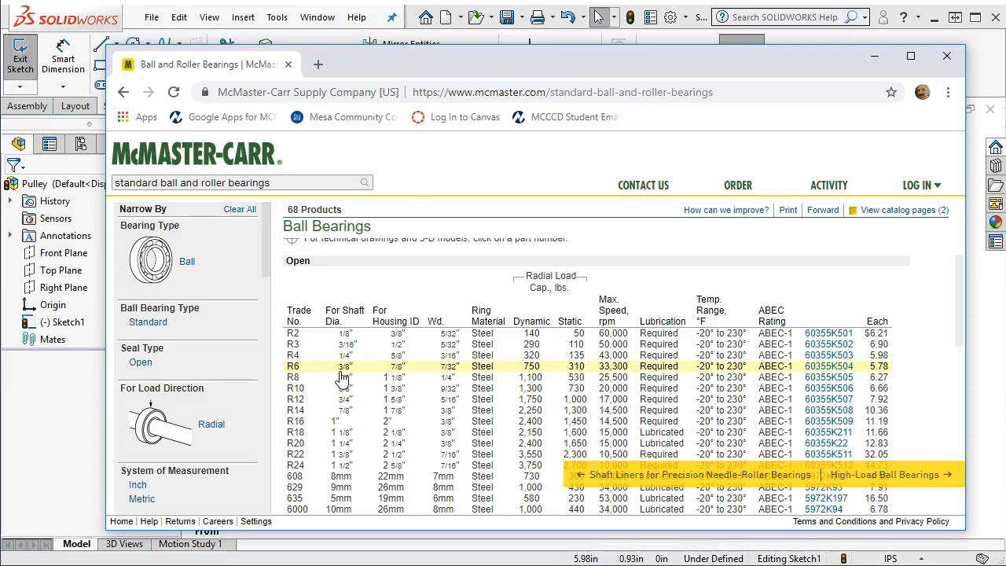
pyautogui.click(337, 373)
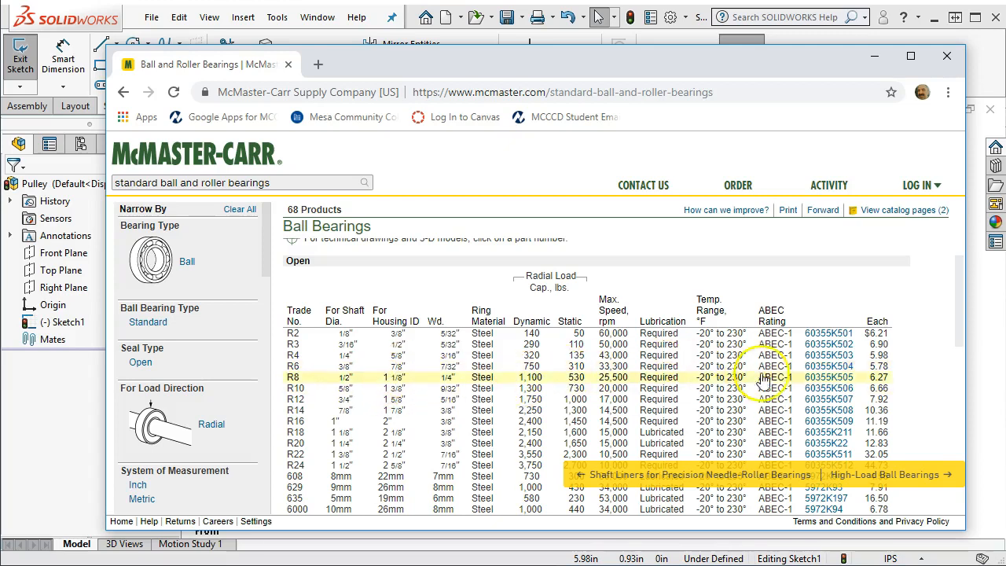
pyautogui.click(824, 368)
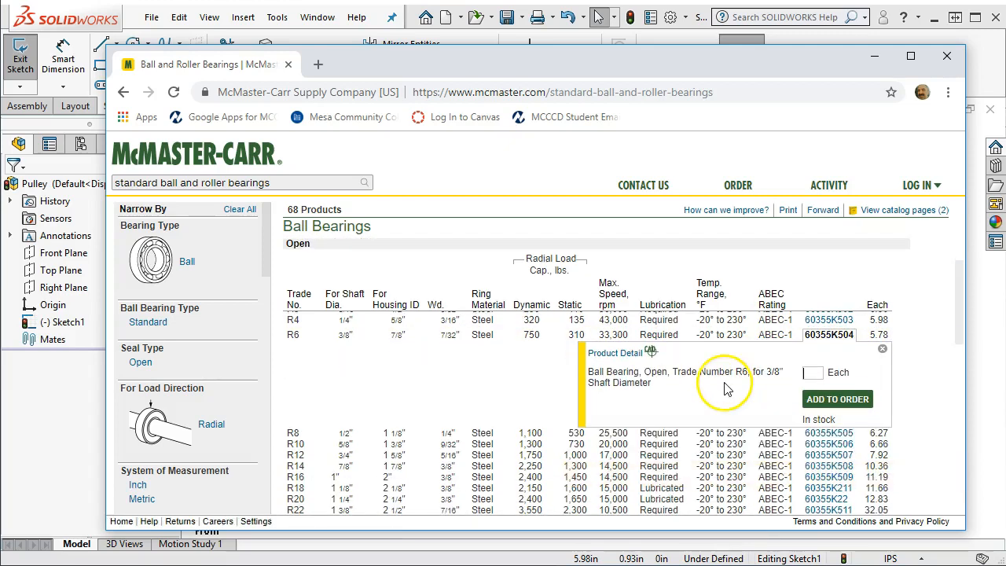
pyautogui.click(620, 354)
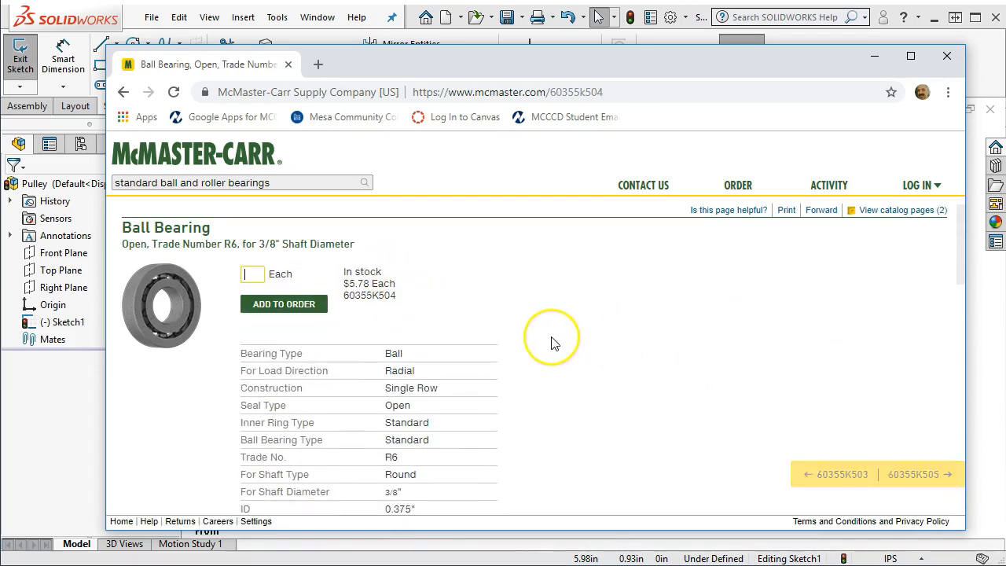
# Review the R6 bearing's specifications and download its CAD model in 3-D SOLIDWORKS format.
pyautogui.scroll(-1, 552, 343)
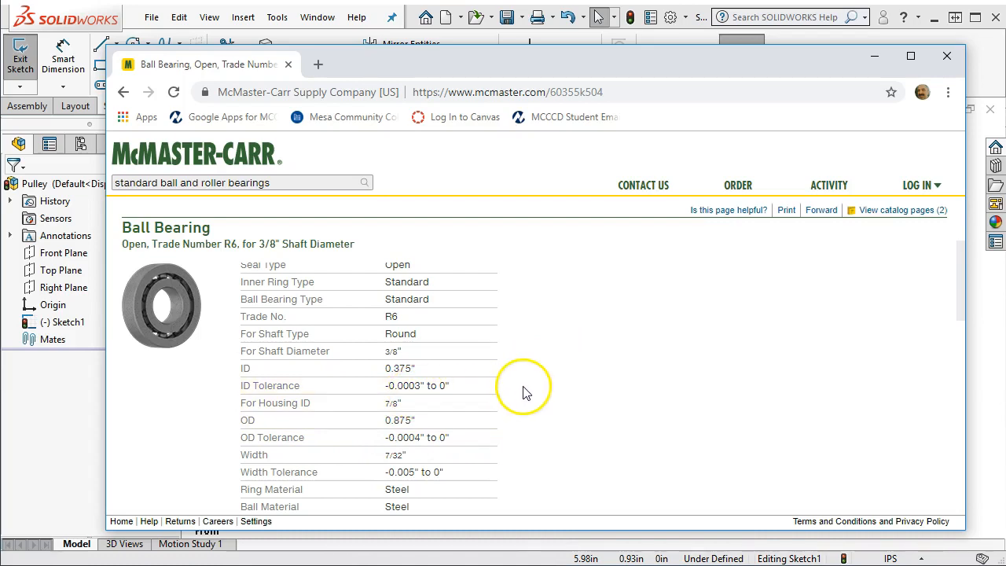
pyautogui.scroll(-2, 528, 391)
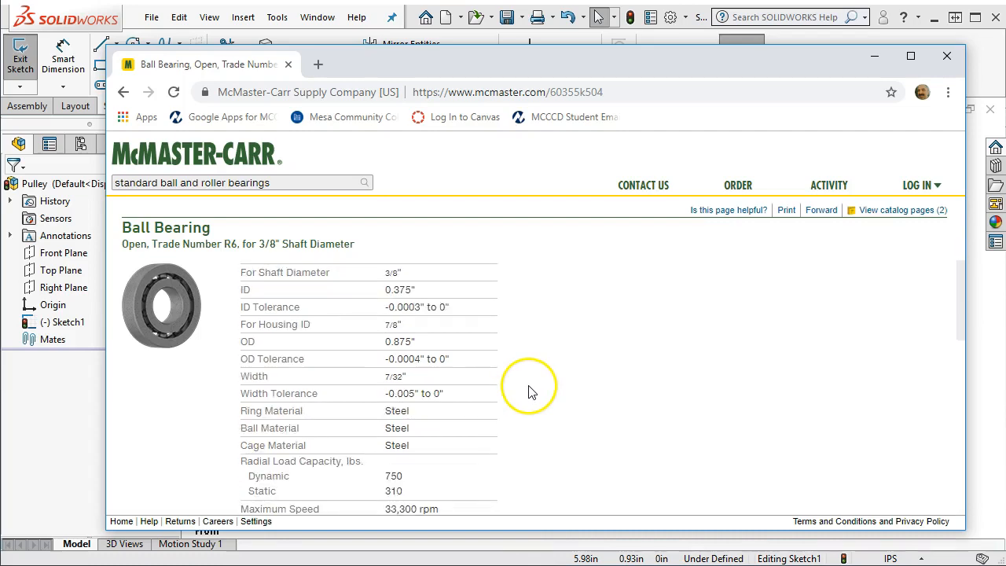
pyautogui.scroll(-2, 597, 424)
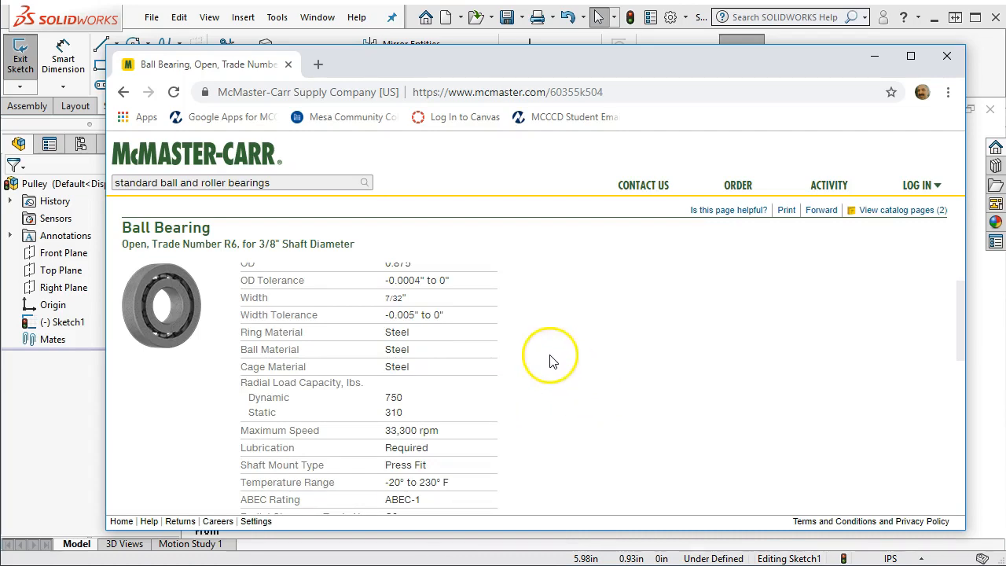
pyautogui.scroll(-2, 635, 414)
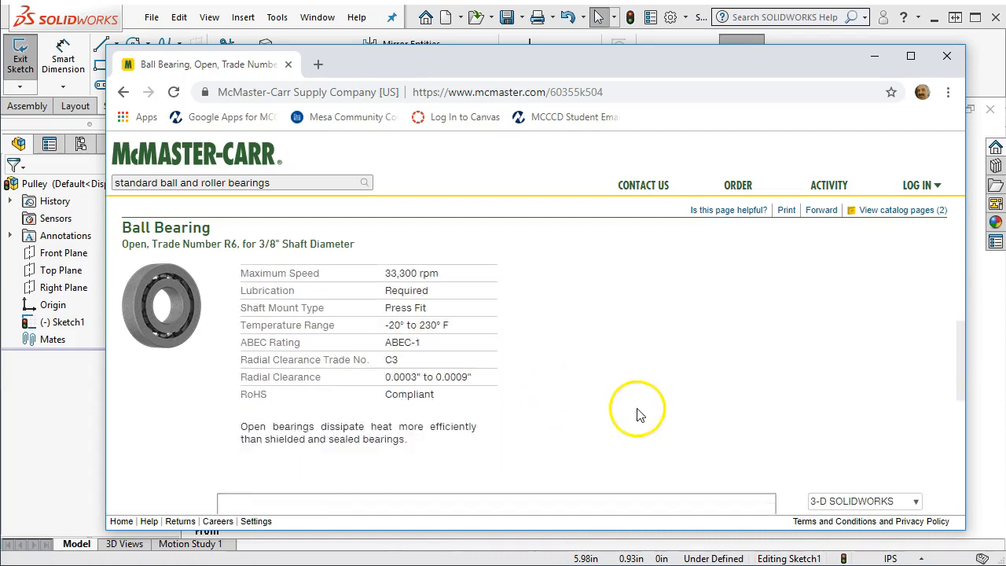
pyautogui.scroll(-2, 564, 362)
pyautogui.scroll(1, 561, 360)
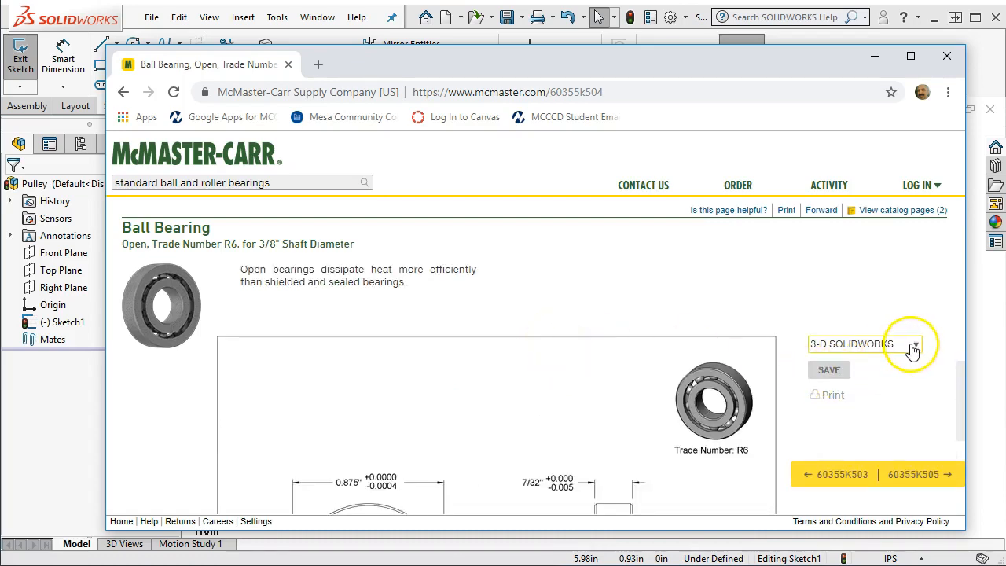
pyautogui.click(826, 373)
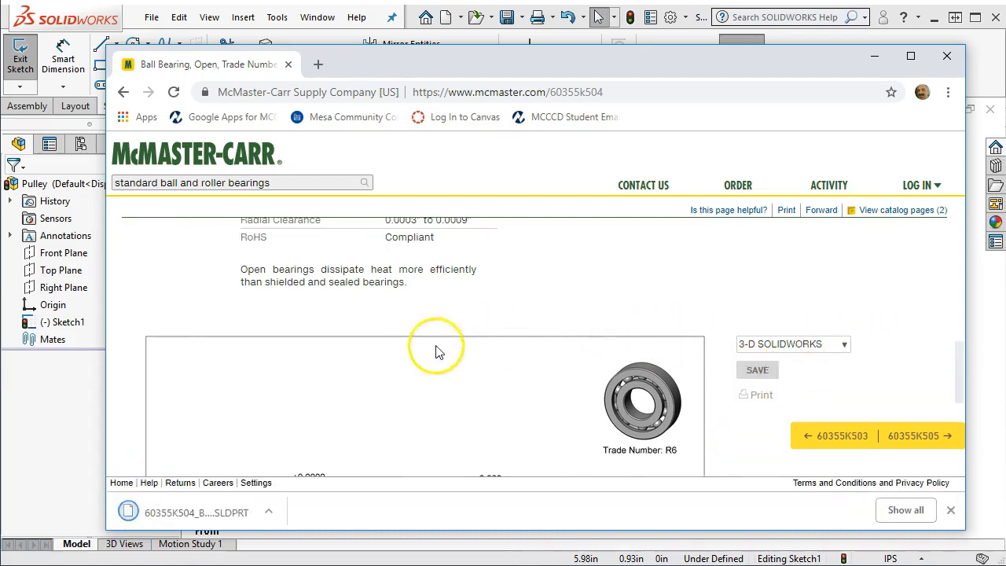
# Switch to File Explorer and move the 60355K504_BALL BEARING part from Downloads into the GDT Example folder in Documents.
pyautogui.moveTo(781, 61); pyautogui.dragTo(1005, 59)
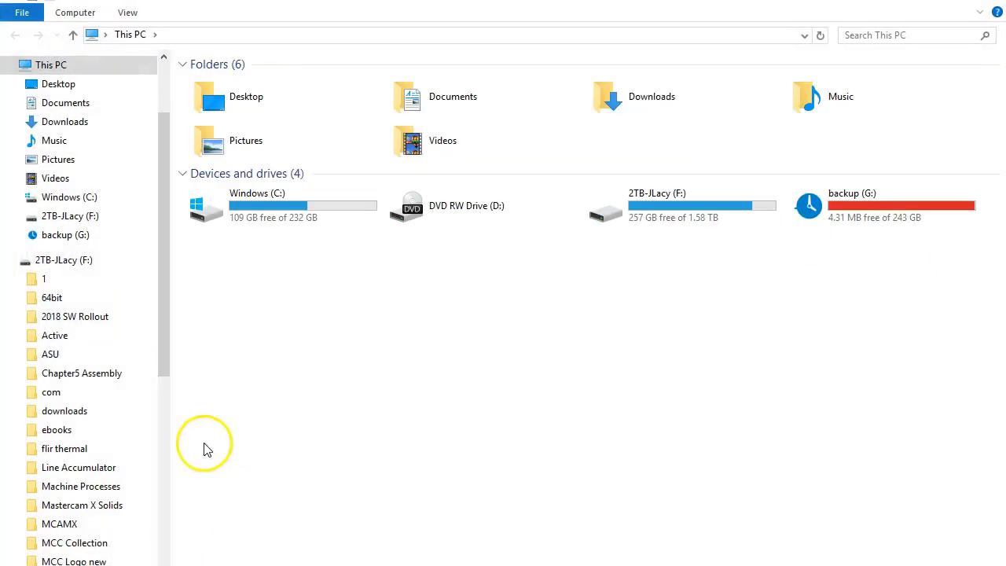
pyautogui.click(76, 124)
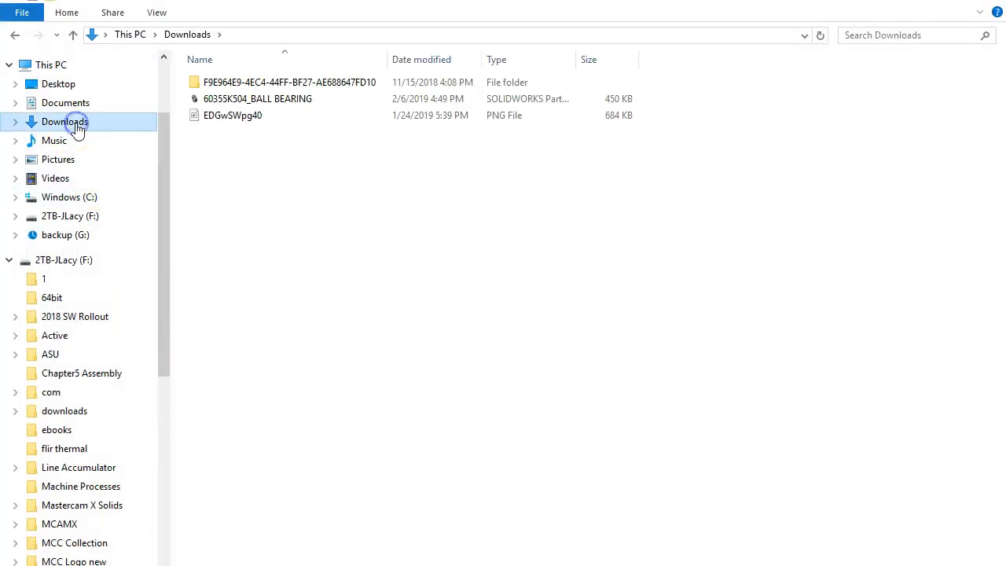
pyautogui.rightClick(243, 99)
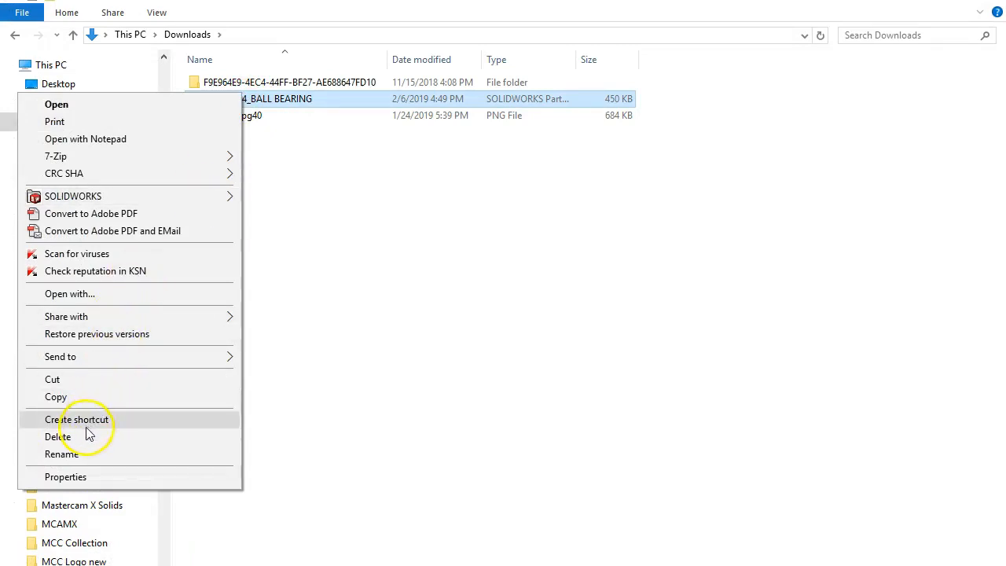
pyautogui.click(85, 383)
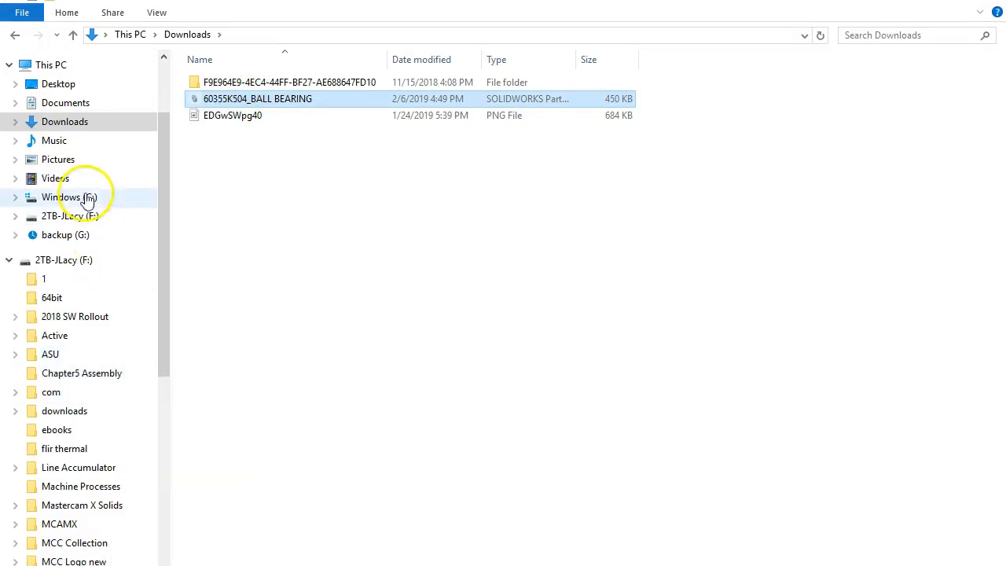
pyautogui.click(66, 108)
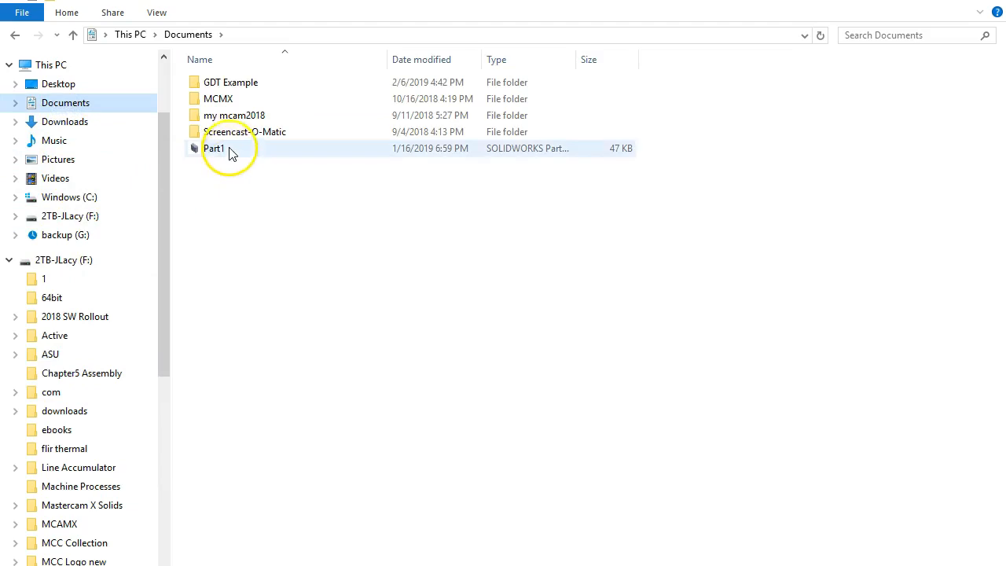
pyautogui.doubleClick(232, 83)
pyautogui.rightClick(233, 197)
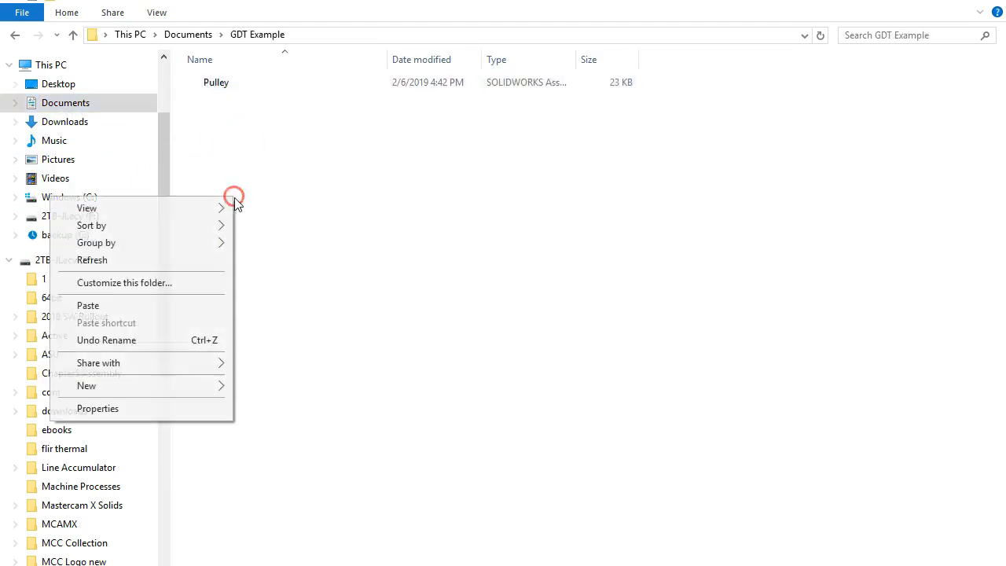
pyautogui.click(118, 306)
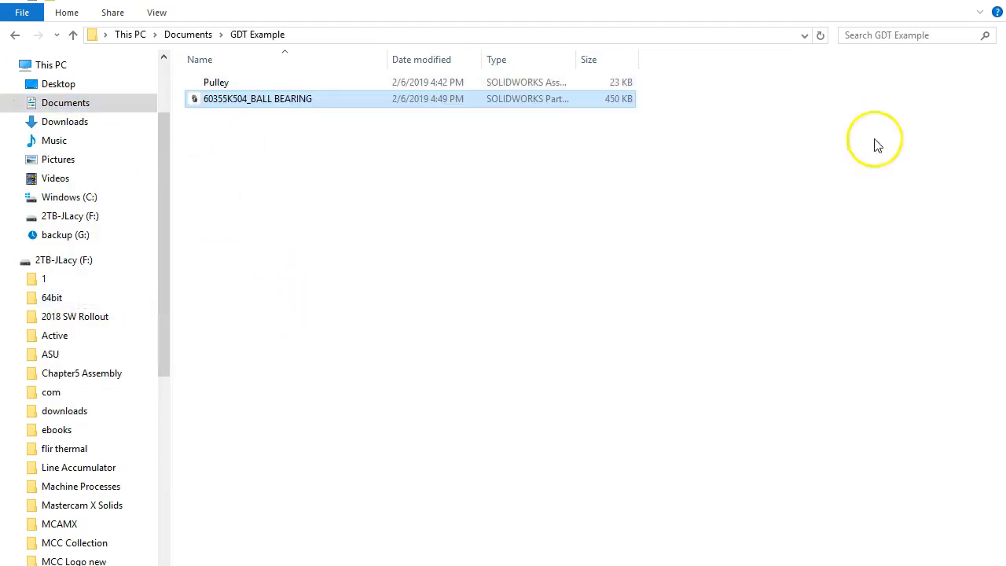
# Switch back to SOLIDWORKS and dimension the inner circle's diameter at .875 in.
pyautogui.click(914, 1)
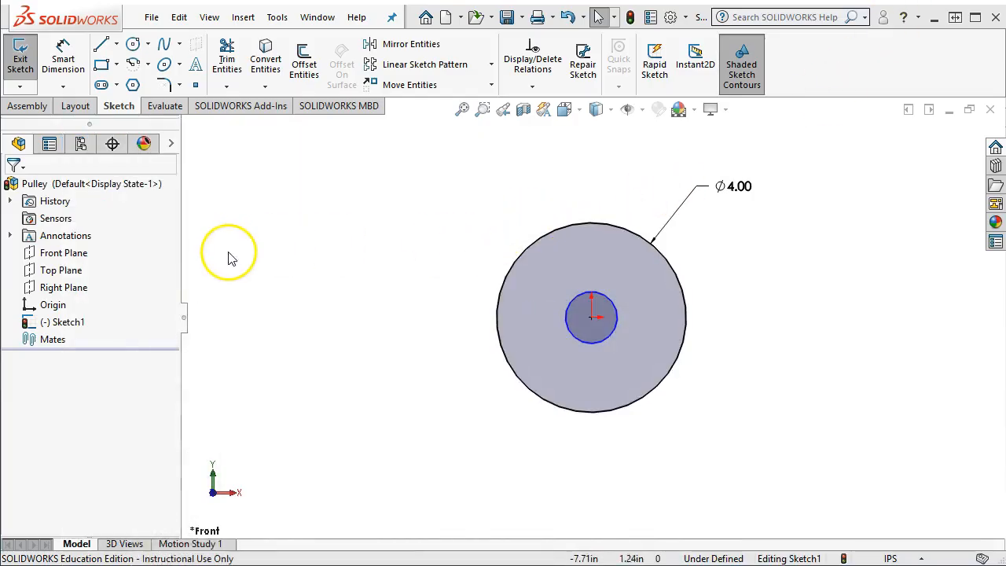
pyautogui.click(63, 61)
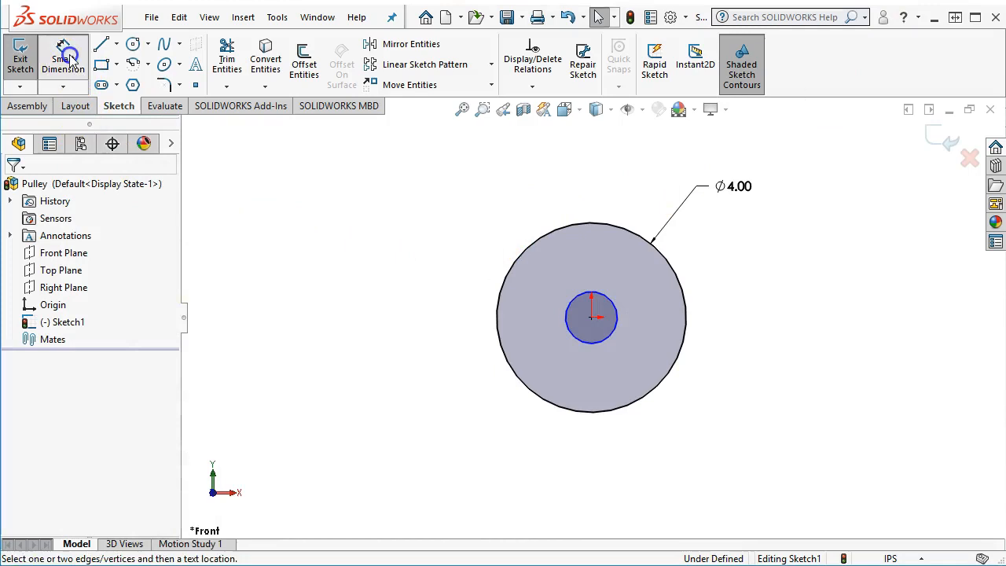
pyautogui.click(576, 339)
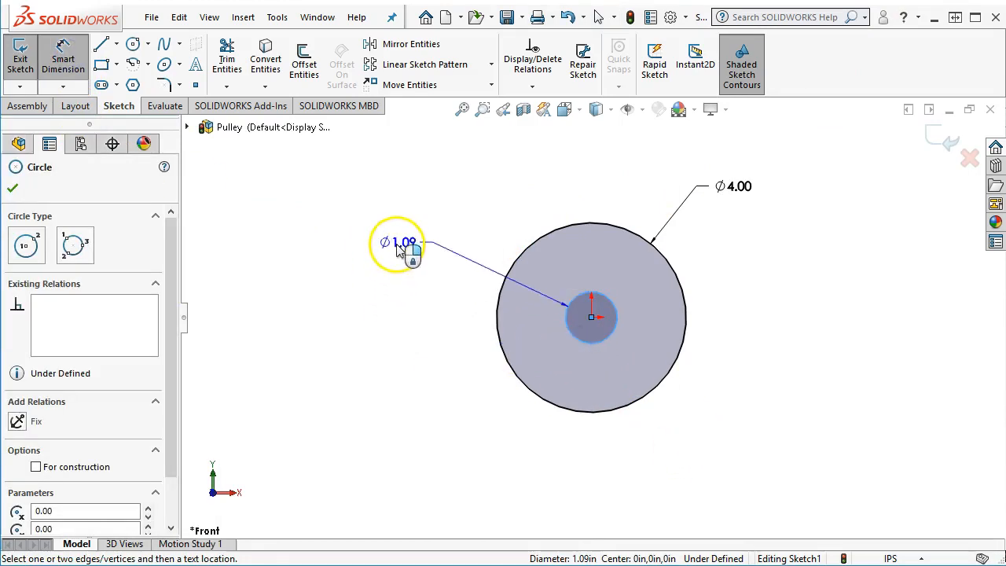
pyautogui.click(399, 242)
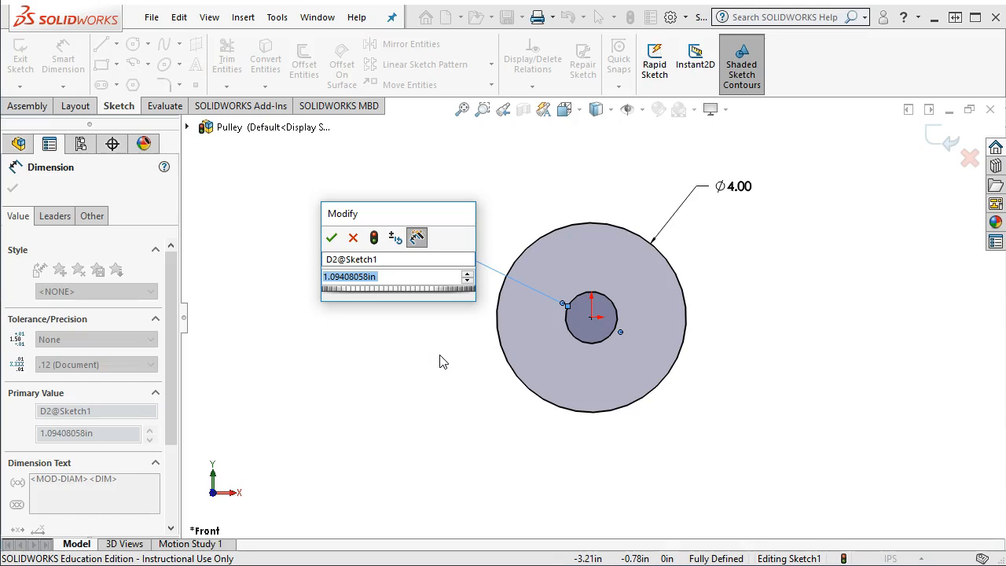
pyautogui.write('.875')
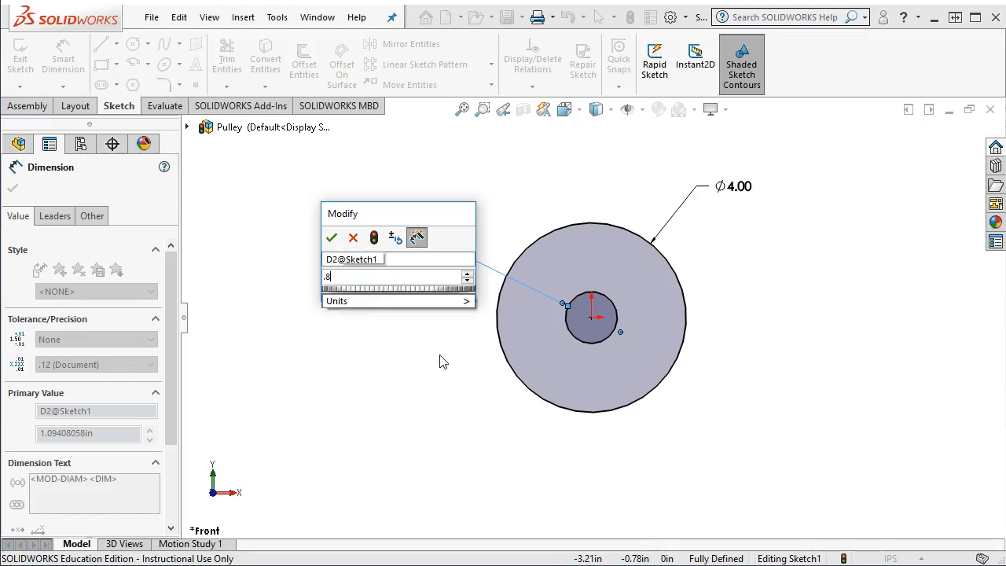
pyautogui.press('Return')
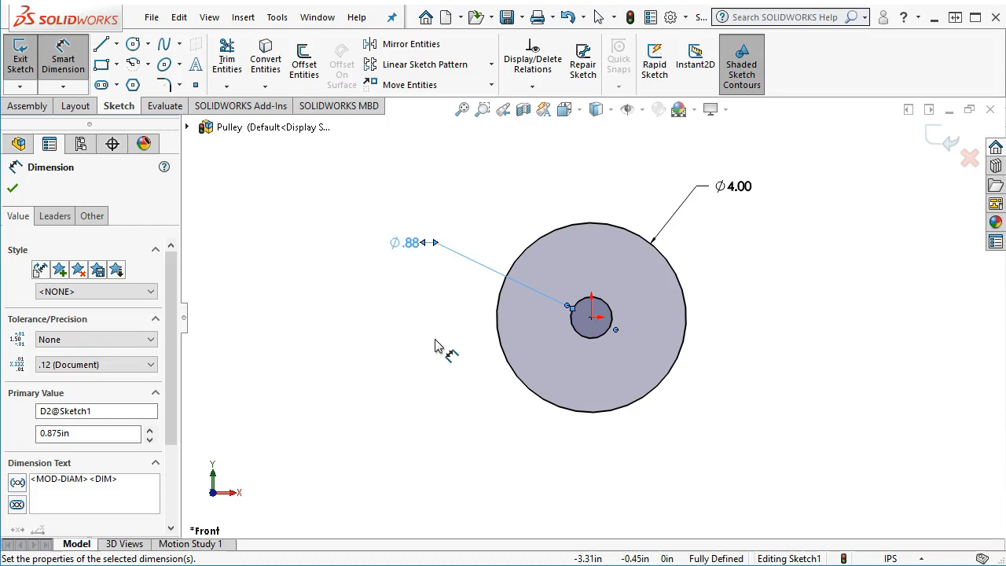
pyautogui.rightClick(382, 191)
pyautogui.click(402, 260)
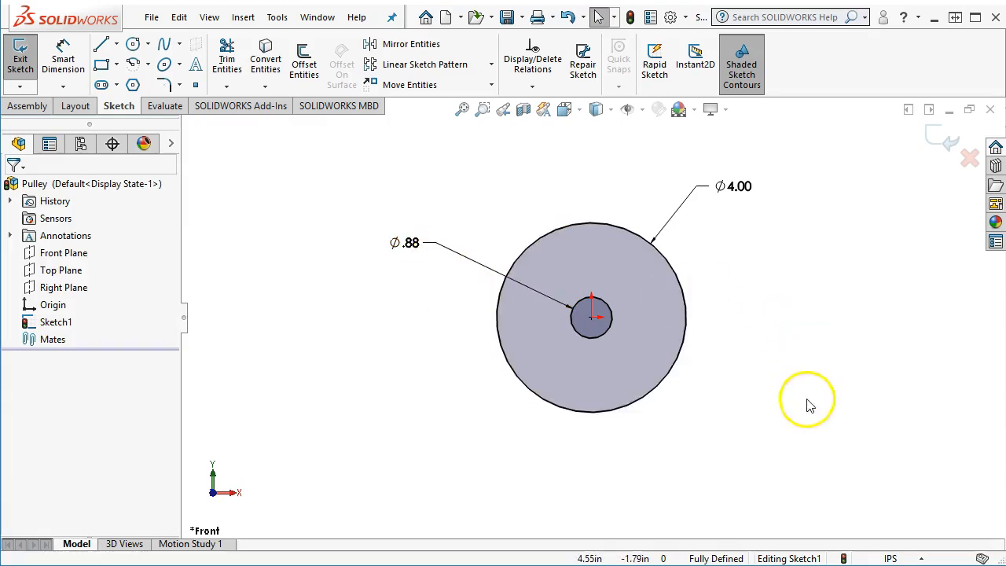
# Set the document's basic length units to three decimal places (.123).
pyautogui.click(921, 558)
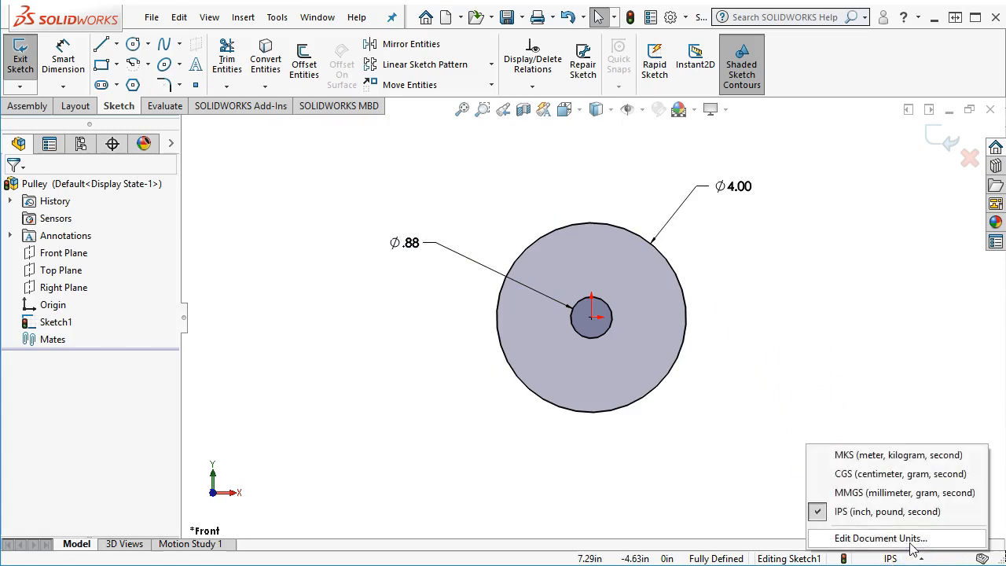
pyautogui.click(910, 539)
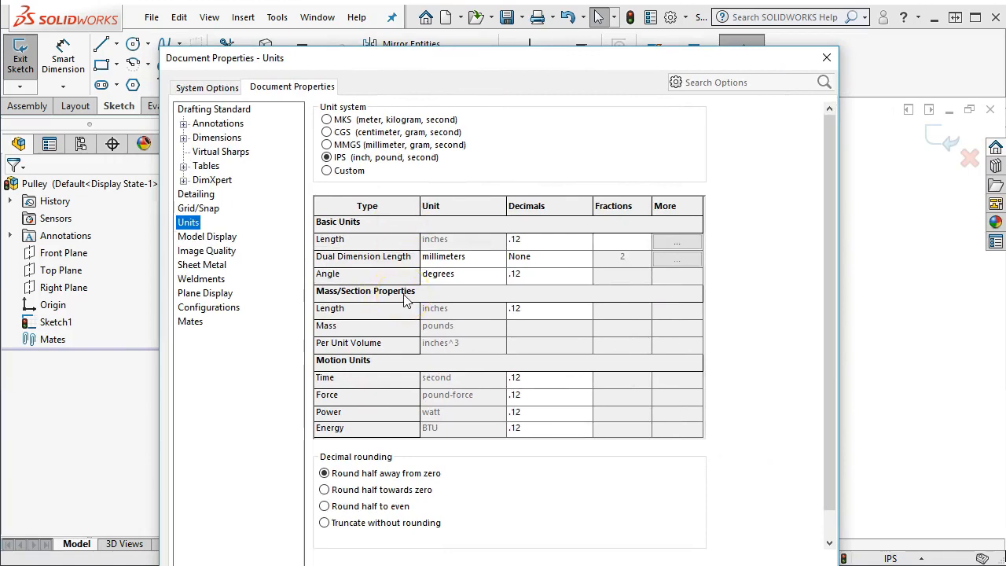
pyautogui.click(543, 238)
pyautogui.click(444, 242)
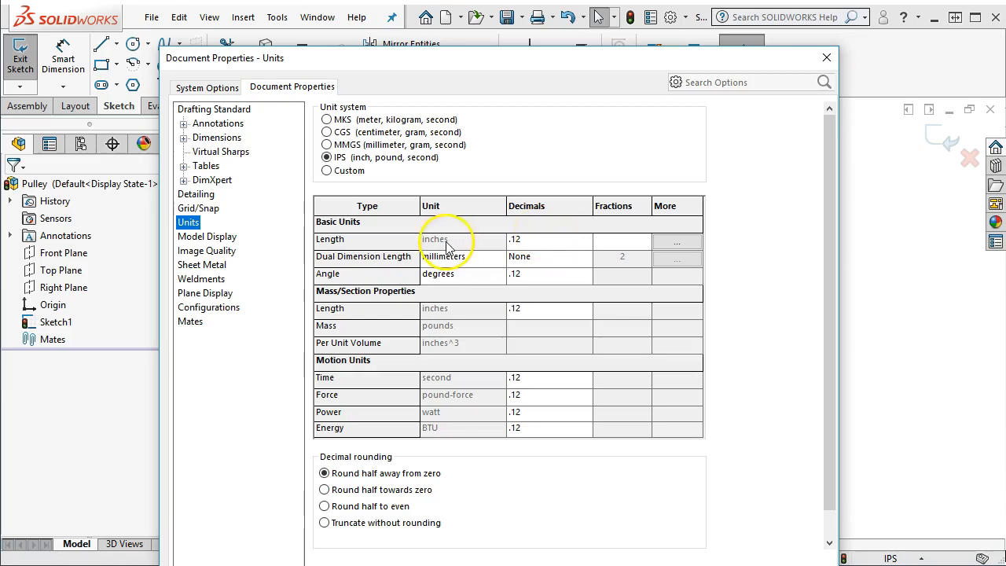
pyautogui.click(585, 241)
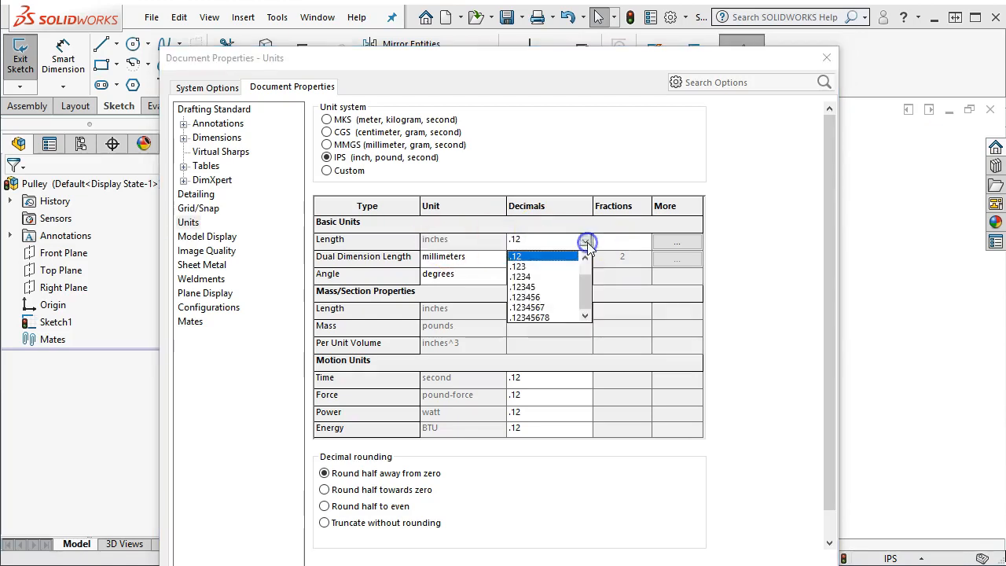
pyautogui.click(546, 267)
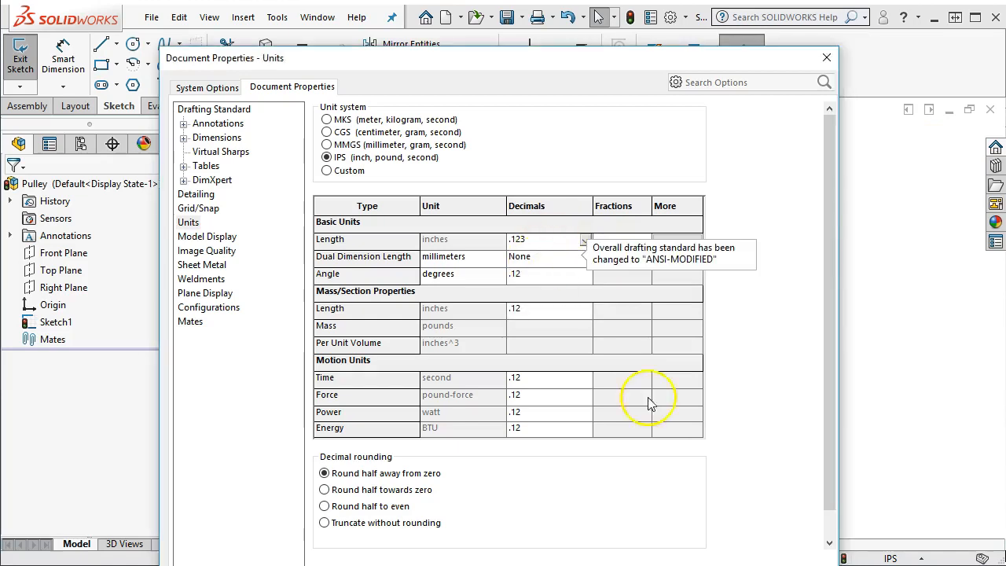
pyautogui.click(670, 564)
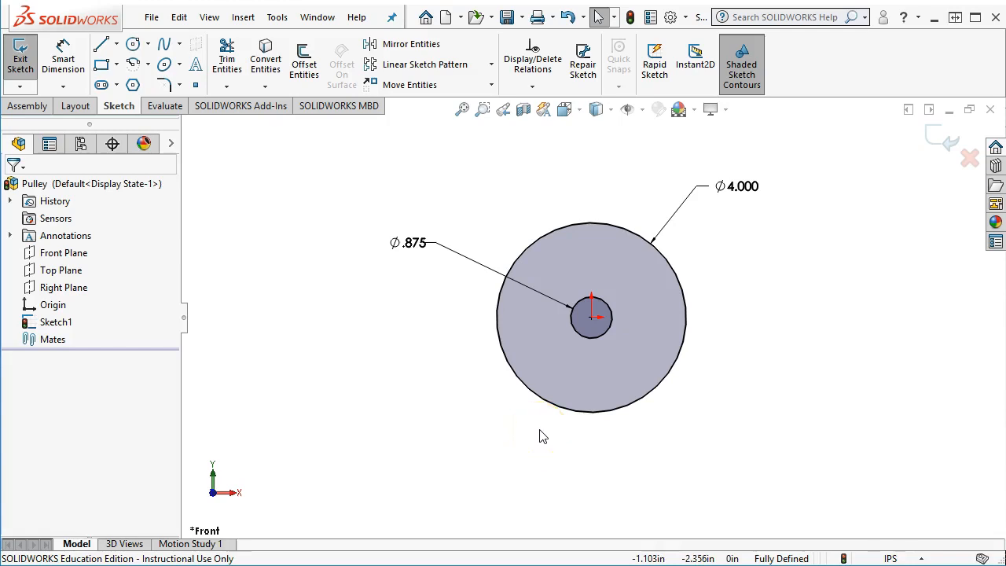
# Reposition the outer and inner circles' diameter dimensions closer to the sketch.
pyautogui.moveTo(760, 201); pyautogui.dragTo(724, 238)
pyautogui.moveTo(403, 245); pyautogui.dragTo(460, 262)
pyautogui.scroll(-1, 555, 334)
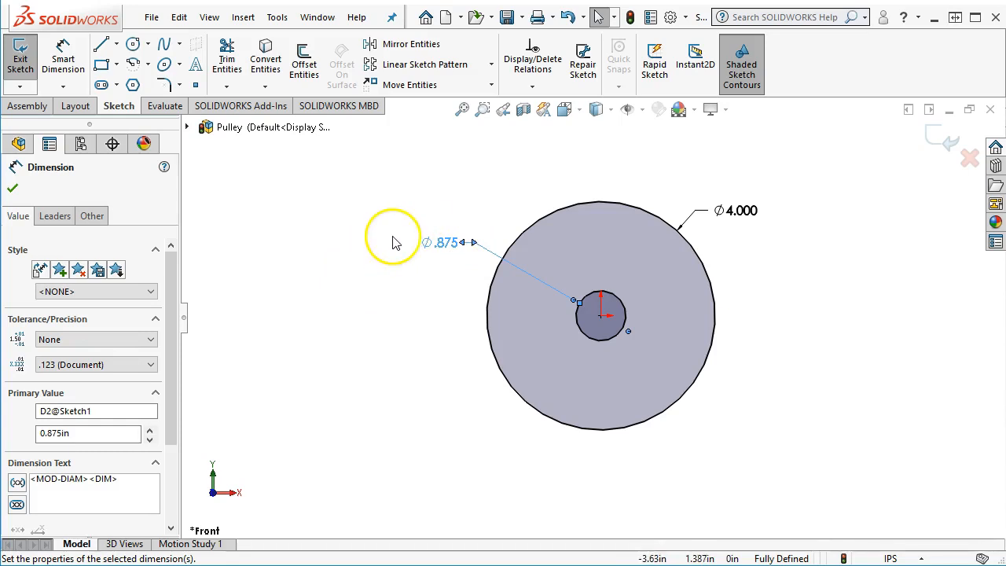
pyautogui.click(602, 333)
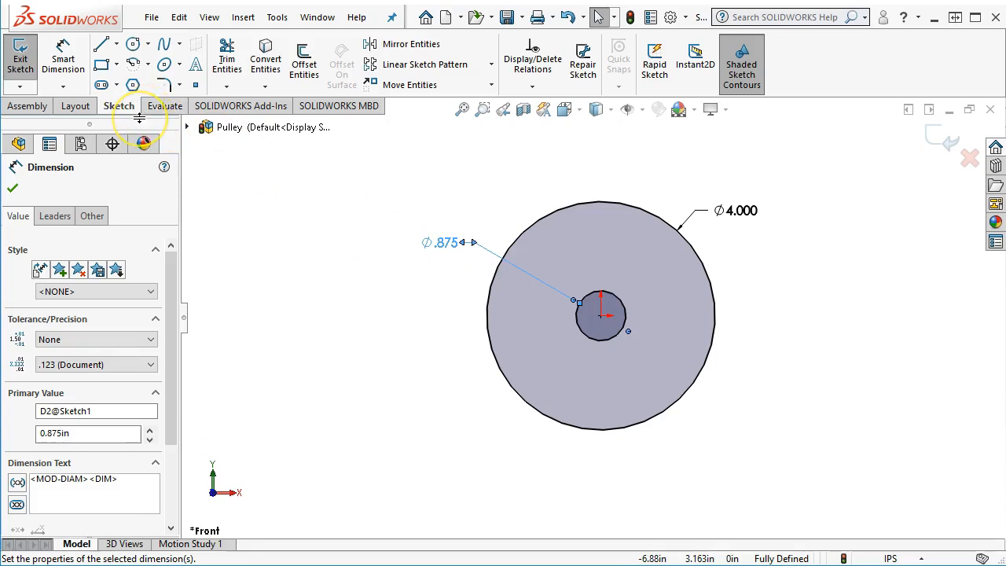
# Draw a center rectangle about 4.69 by 4.88 in from the origin around the circles, and move both diameter dimensions outside its right edge.
pyautogui.click(116, 64)
pyautogui.click(142, 83)
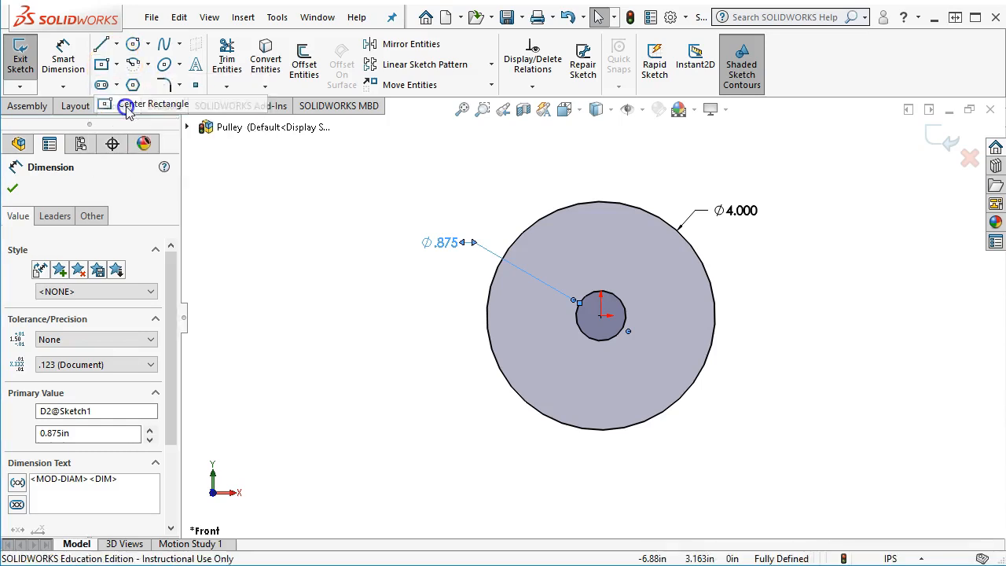
pyautogui.moveTo(601, 316); pyautogui.dragTo(734, 458)
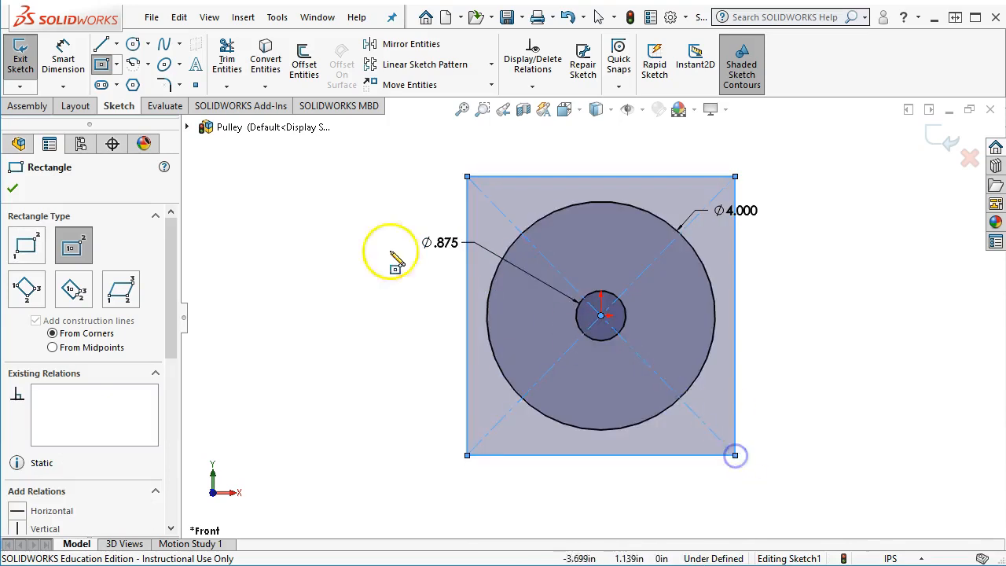
pyautogui.rightClick(303, 207)
pyautogui.click(337, 220)
pyautogui.moveTo(463, 244); pyautogui.dragTo(785, 271)
pyautogui.moveTo(746, 211)
pyautogui.mouseDown()
pyautogui.moveTo(812, 228)
pyautogui.moveTo(793, 245)
pyautogui.mouseUp()
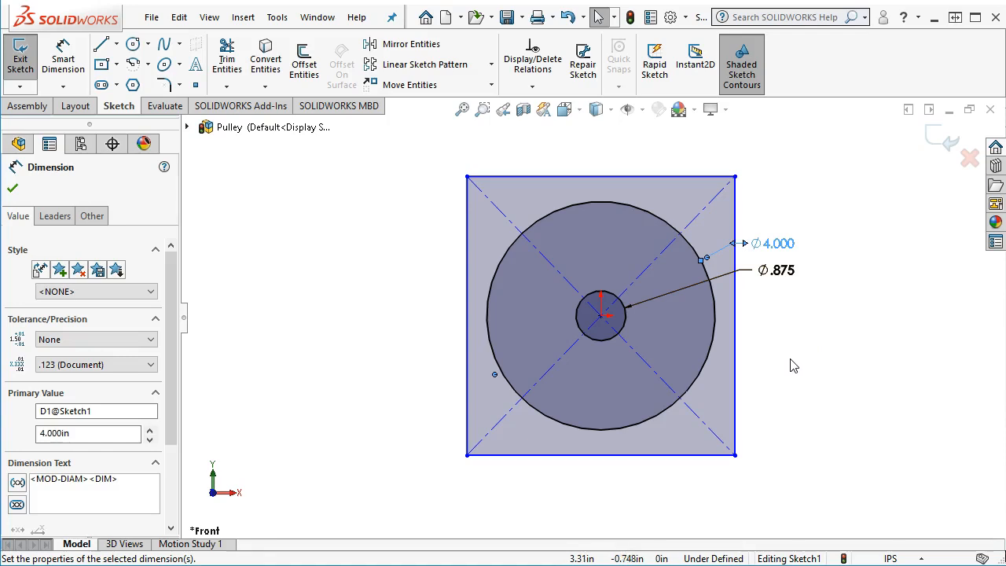
# Dimension the rectangle's vertical left edge at 4.25 in.
pyautogui.rightClick(318, 194)
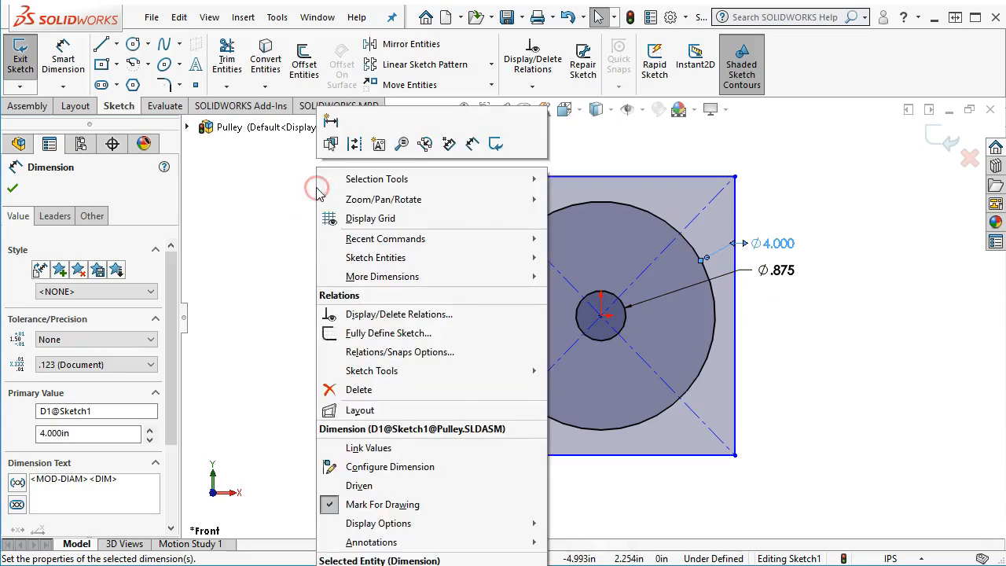
pyautogui.click(471, 145)
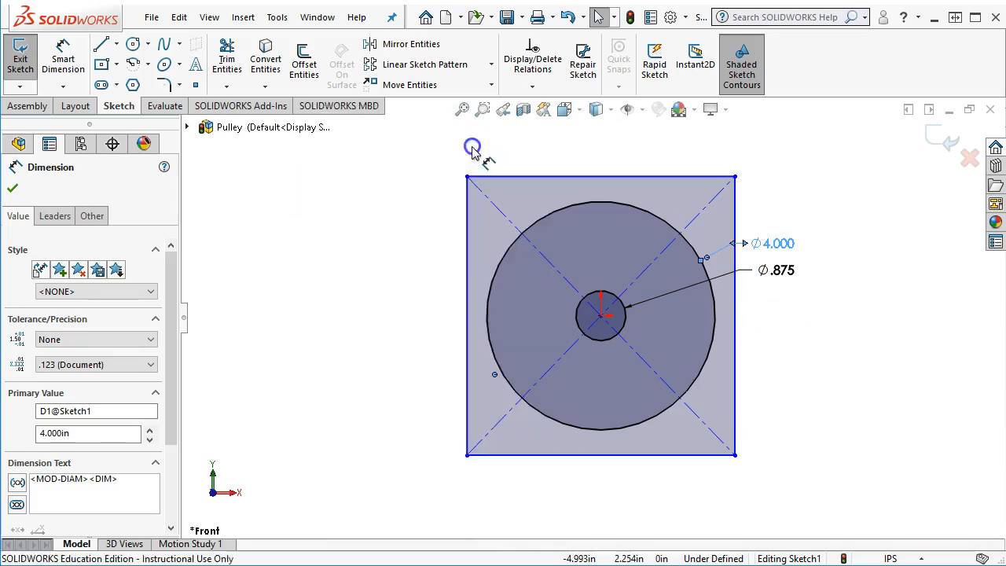
pyautogui.click(467, 295)
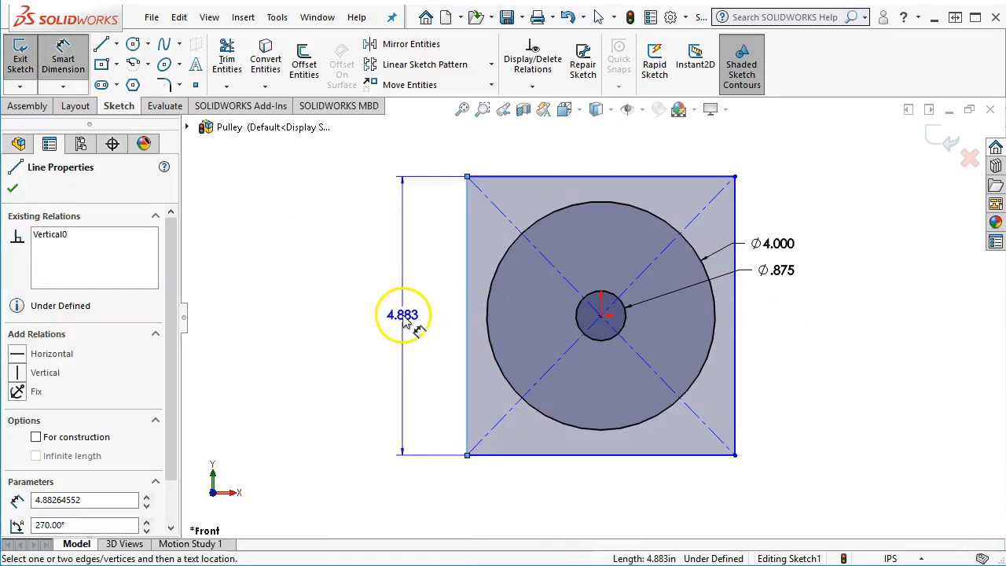
pyautogui.click(403, 319)
pyautogui.write('4')
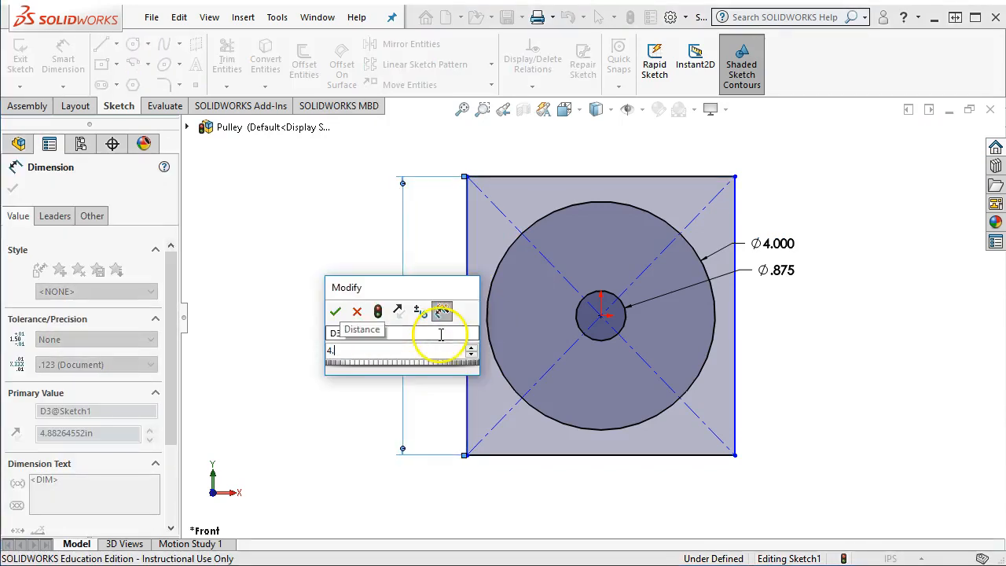
pyautogui.write('.25')
pyautogui.press('Return')
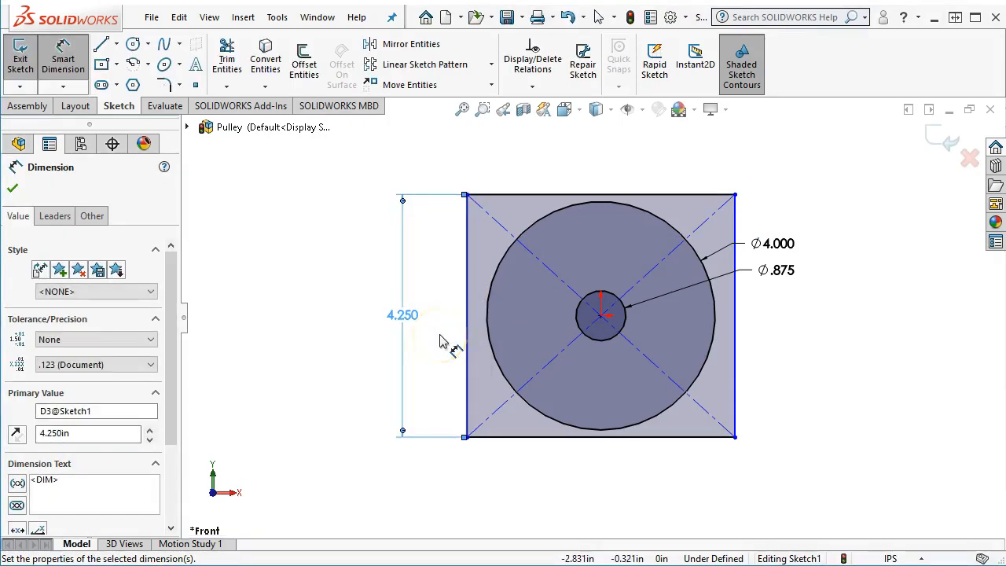
# Dimension the rectangle's horizontal top edge at 4.25 in and center the dimension text above it.
pyautogui.click(544, 197)
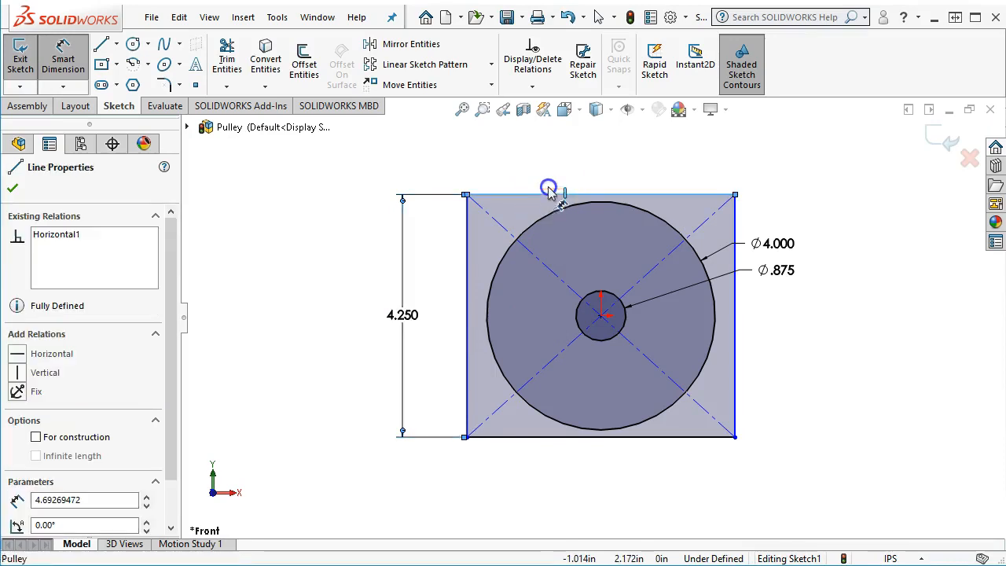
pyautogui.click(565, 161)
pyautogui.write('4.25')
pyautogui.press('Return')
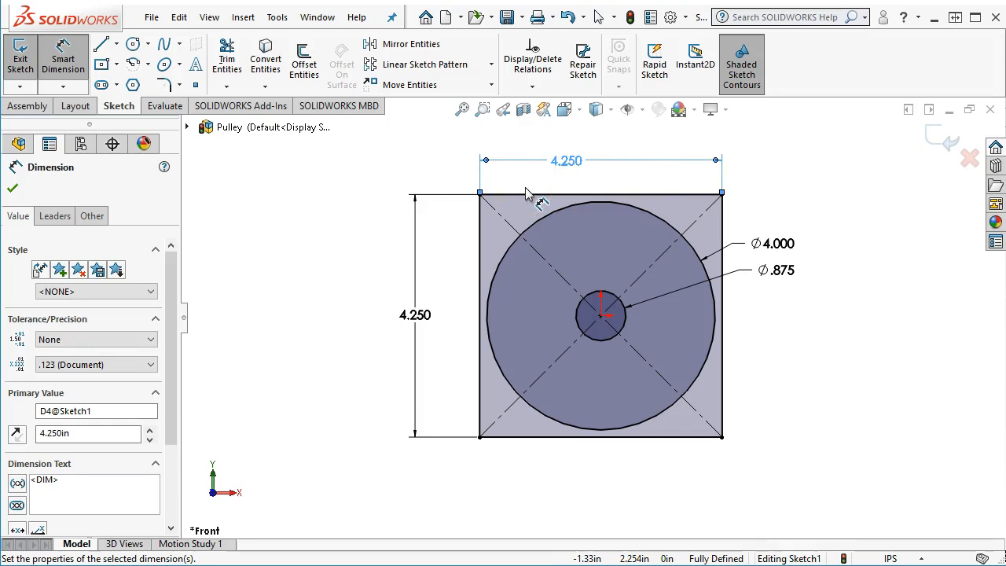
pyautogui.moveTo(569, 161); pyautogui.dragTo(598, 165)
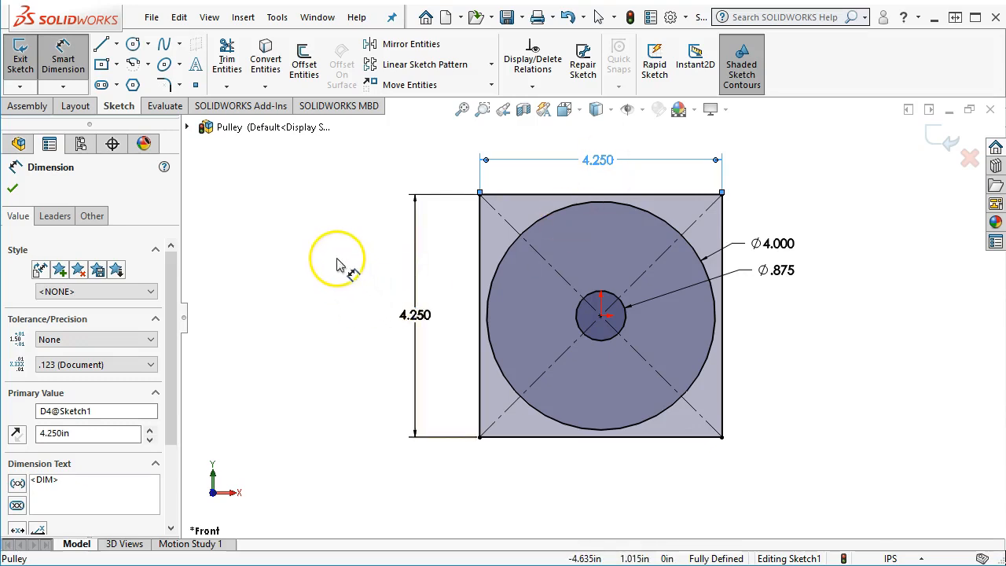
pyautogui.rightClick(333, 217)
pyautogui.click(337, 259)
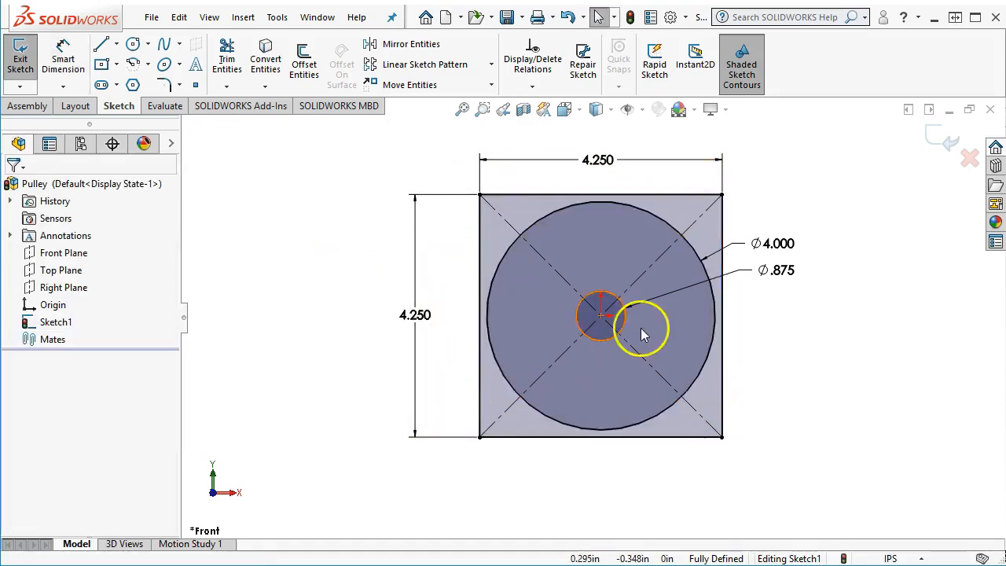
# Draw a circle about 0.43 in in diameter at the origin, inside the .875 in circle.
pyautogui.click(132, 44)
pyautogui.scroll(-3, 605, 326)
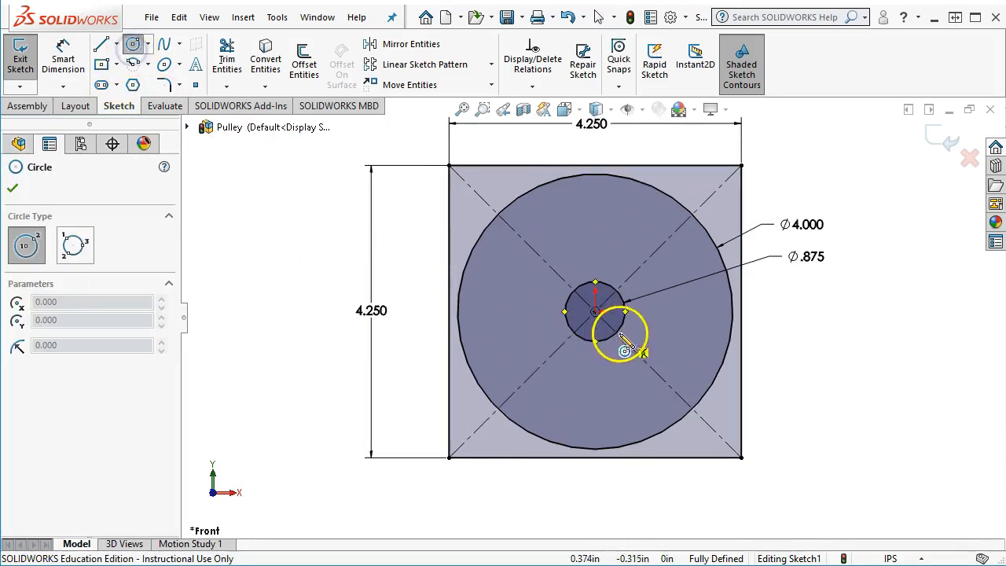
pyautogui.click(589, 306)
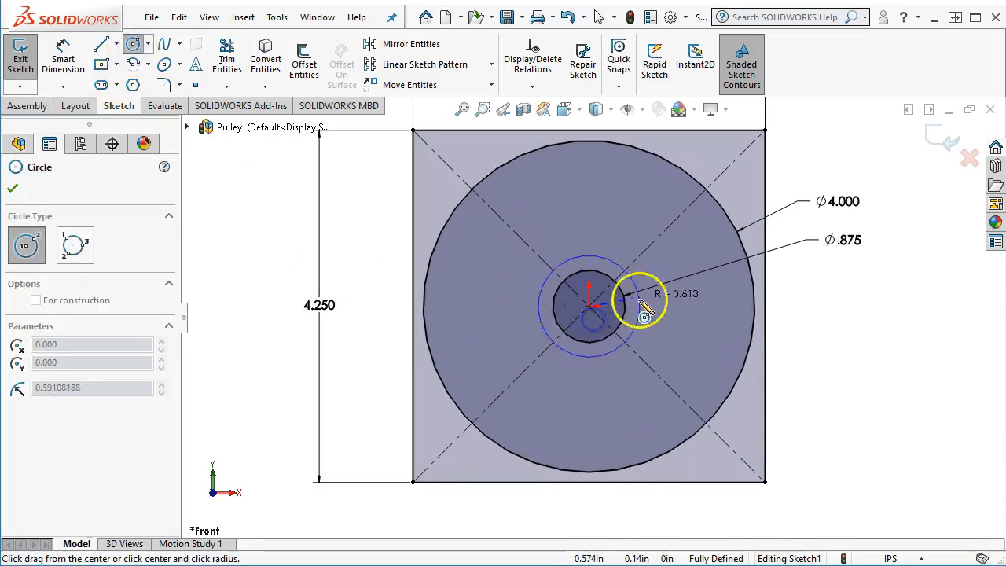
pyautogui.click(612, 314)
# Dimension the innermost circle's diameter at .375 in.
pyautogui.rightClick(613, 310)
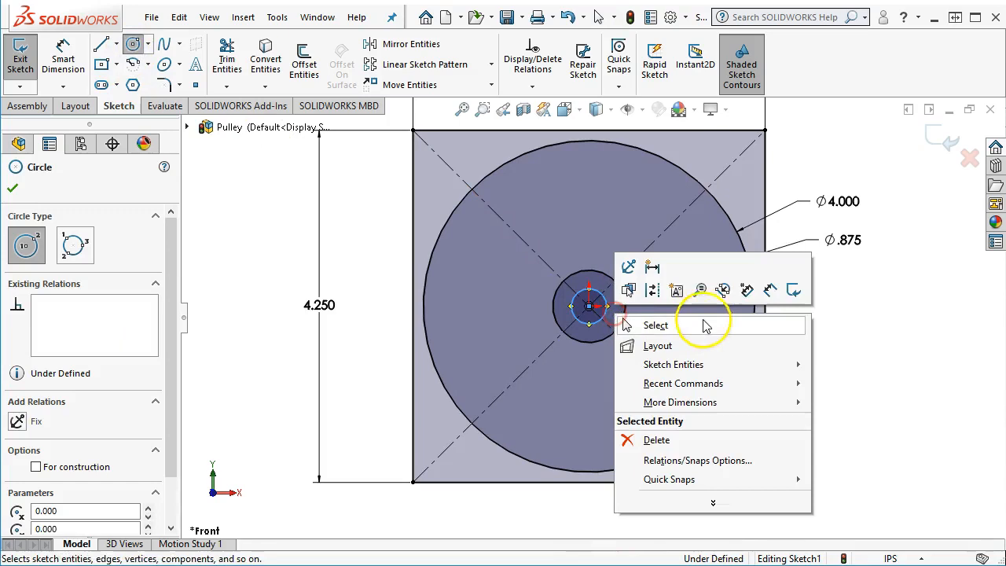
pyautogui.click(768, 292)
pyautogui.click(597, 319)
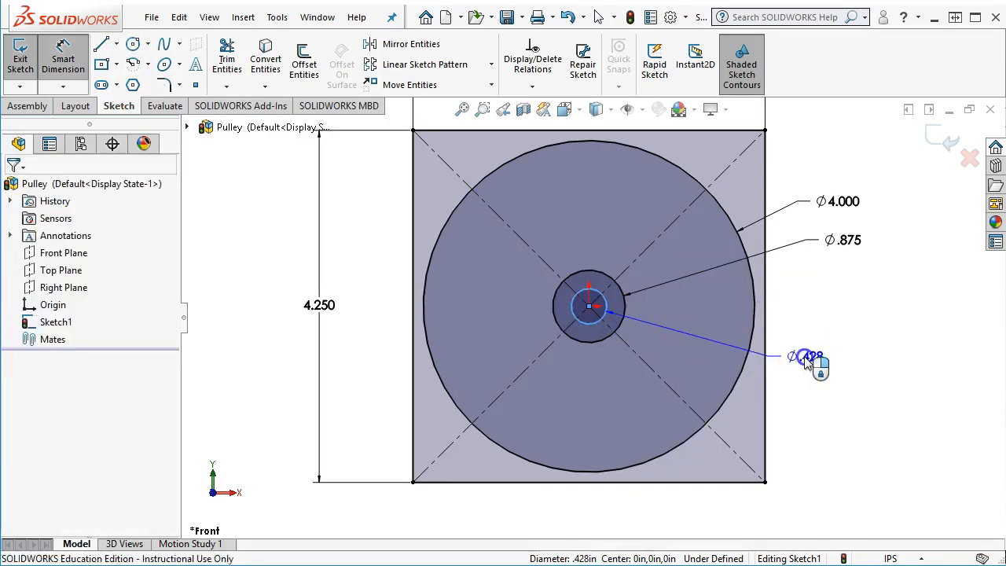
pyautogui.click(804, 359)
pyautogui.write('.375')
pyautogui.press('Return')
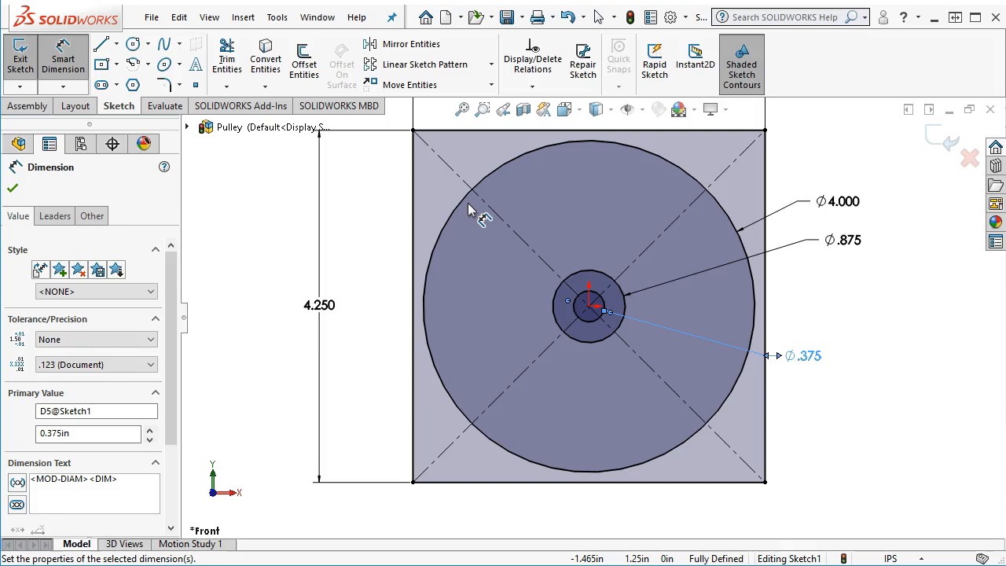
pyautogui.click(306, 271)
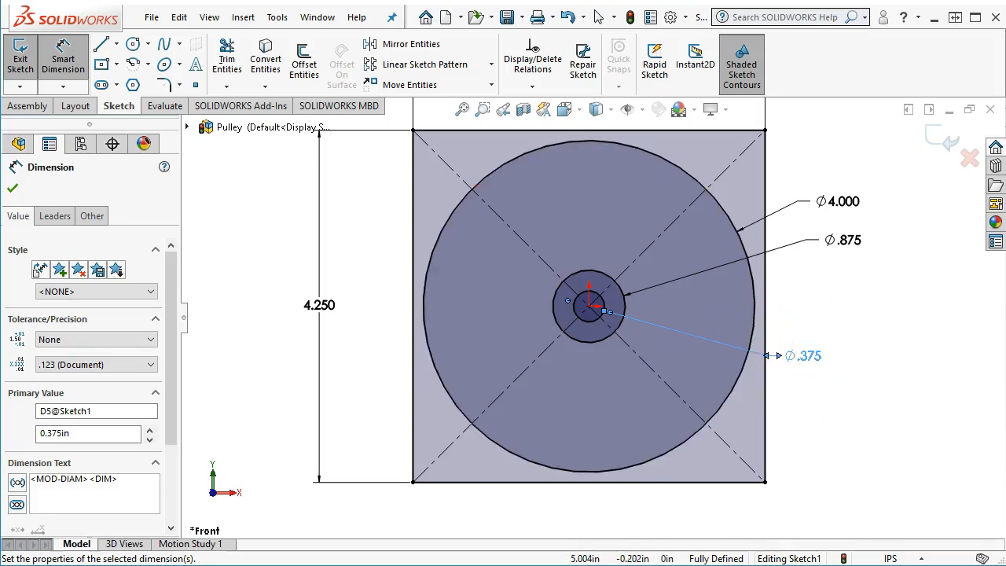
# Bring up the browser with the McMaster-Carr 60355K504 page at full size to check the bearing drawing.
pyautogui.moveTo(1005, 102); pyautogui.dragTo(613, 59)
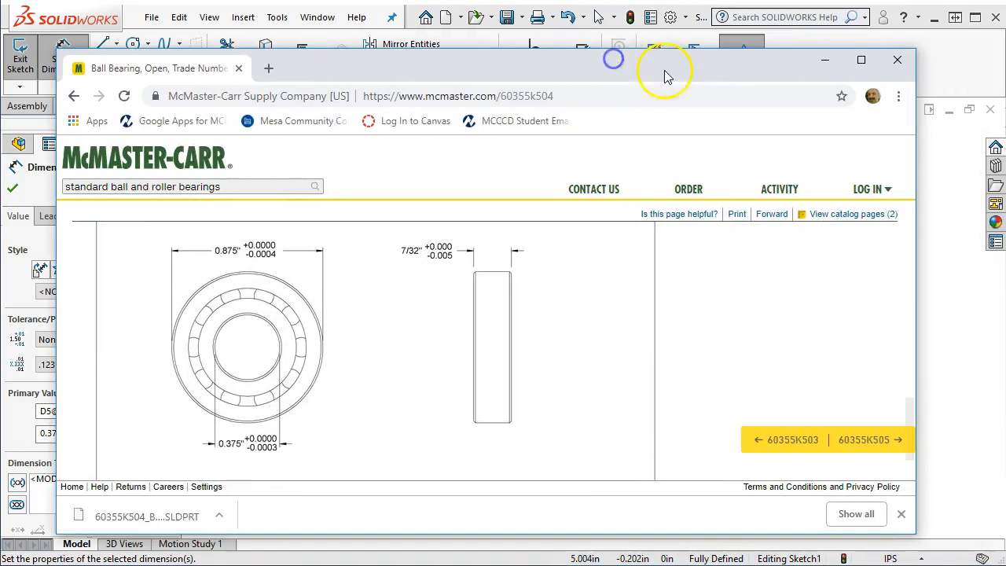
pyautogui.click(859, 63)
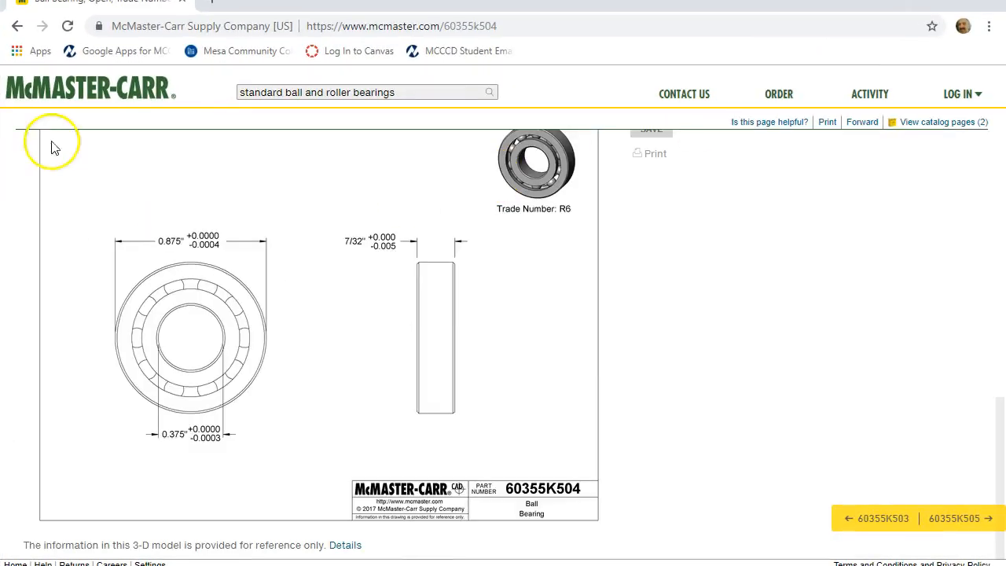
# Search McMaster-Carr for "shoulder" and open the 18-8 Stainless Steel Precision Shoulder Screws listing under Precision Shoulder Screws.
pyautogui.moveTo(397, 92); pyautogui.dragTo(217, 99)
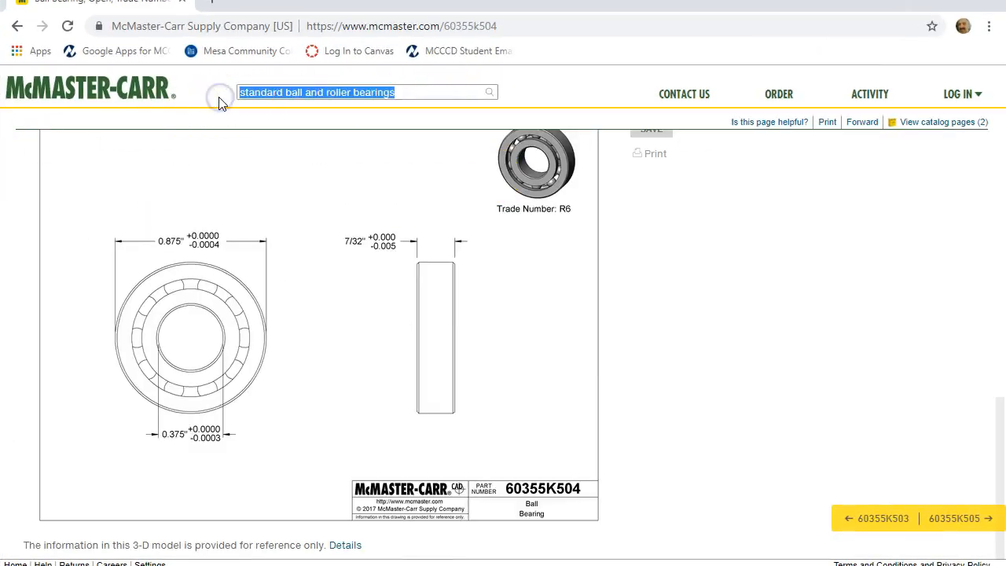
pyautogui.write('shoulder')
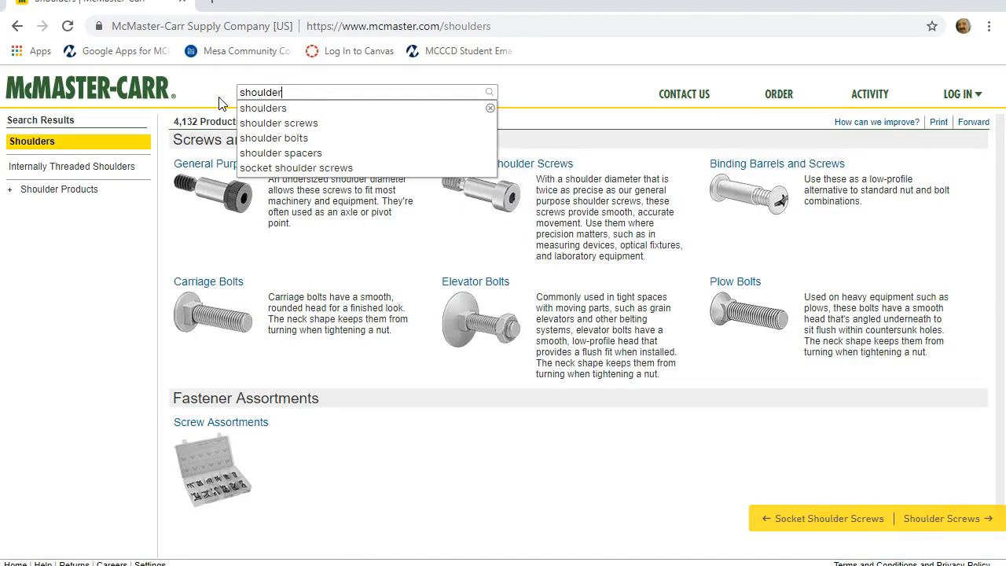
pyautogui.click(249, 126)
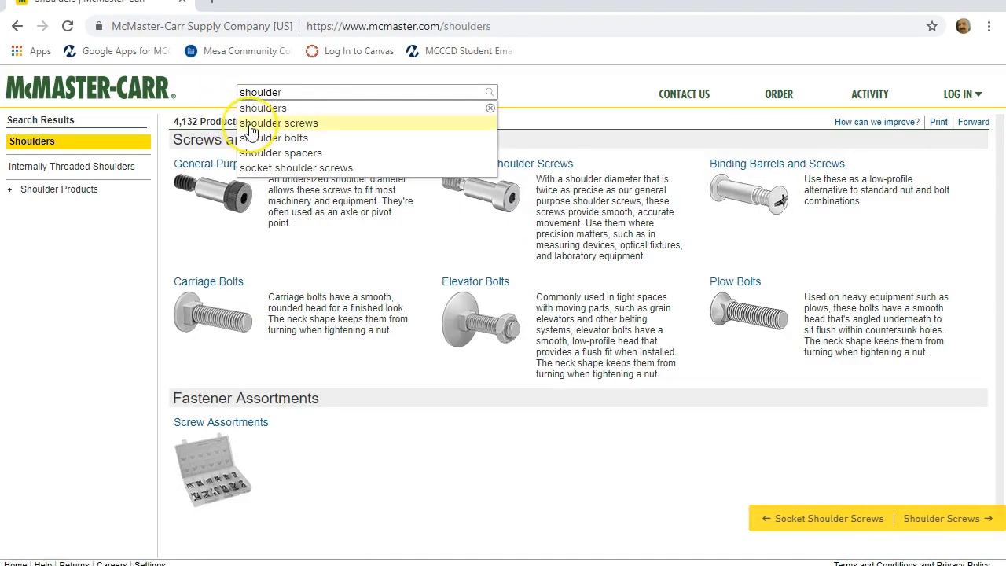
pyautogui.click(201, 167)
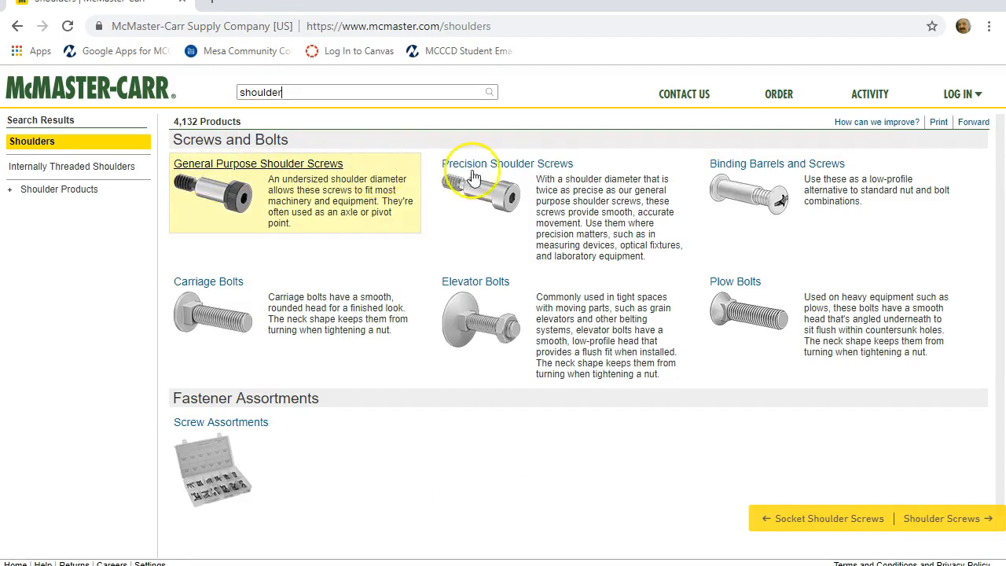
pyautogui.click(502, 167)
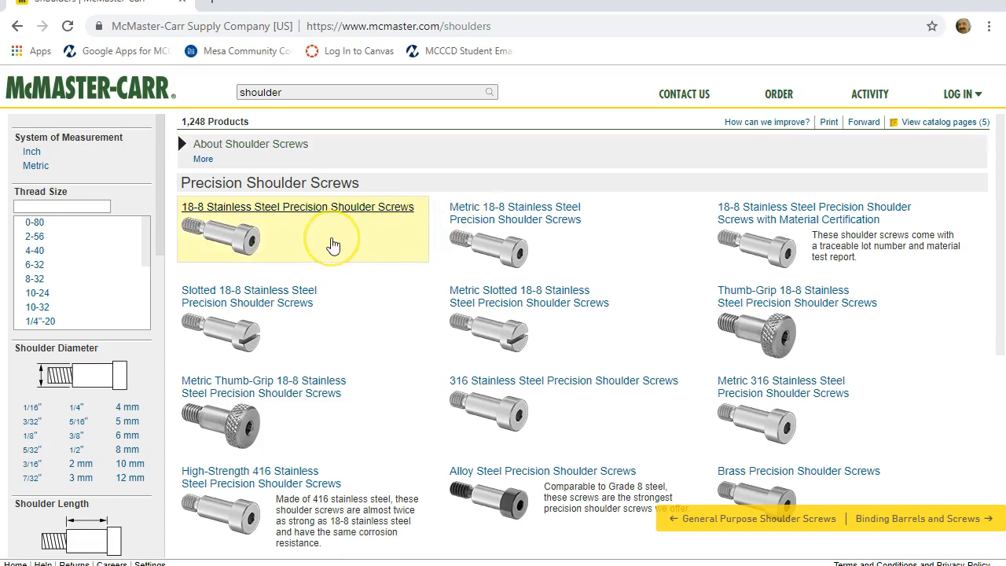
pyautogui.click(339, 245)
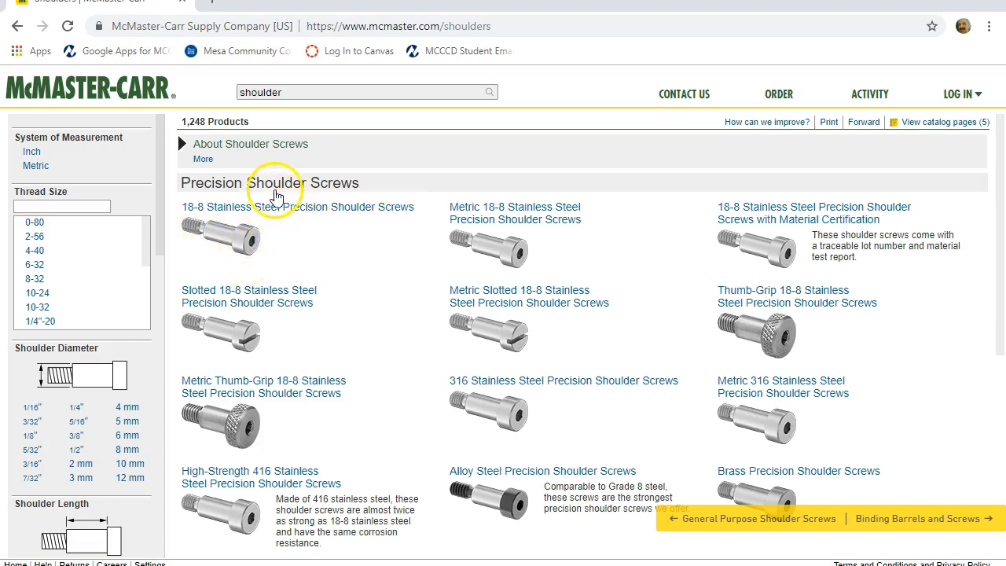
pyautogui.click(275, 206)
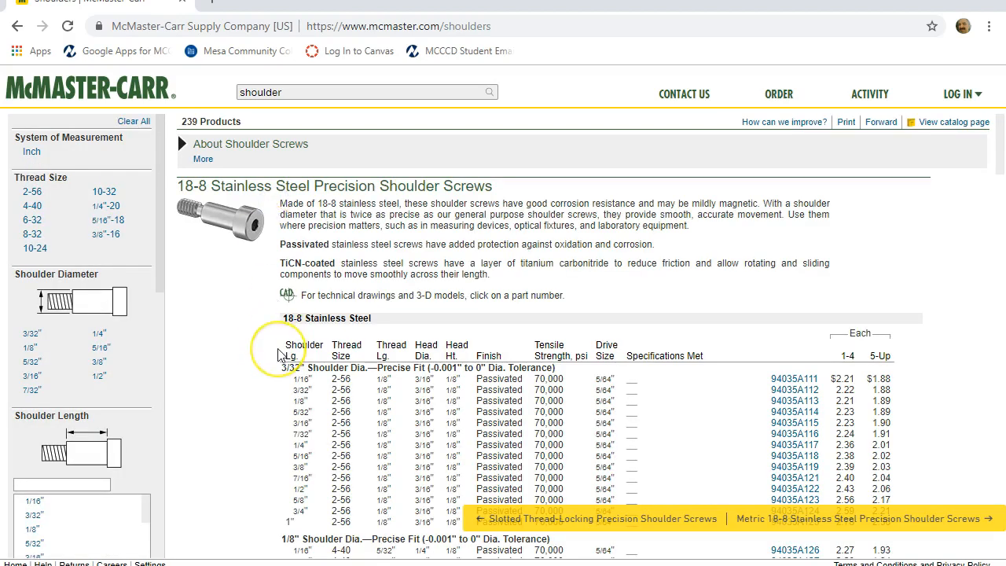
# Examine the 3/8" shoulder diameter group of 18-8 stainless steel screws, comparing shoulder lengths, thread sizes and head dimensions.
pyautogui.scroll(-2, 271, 347)
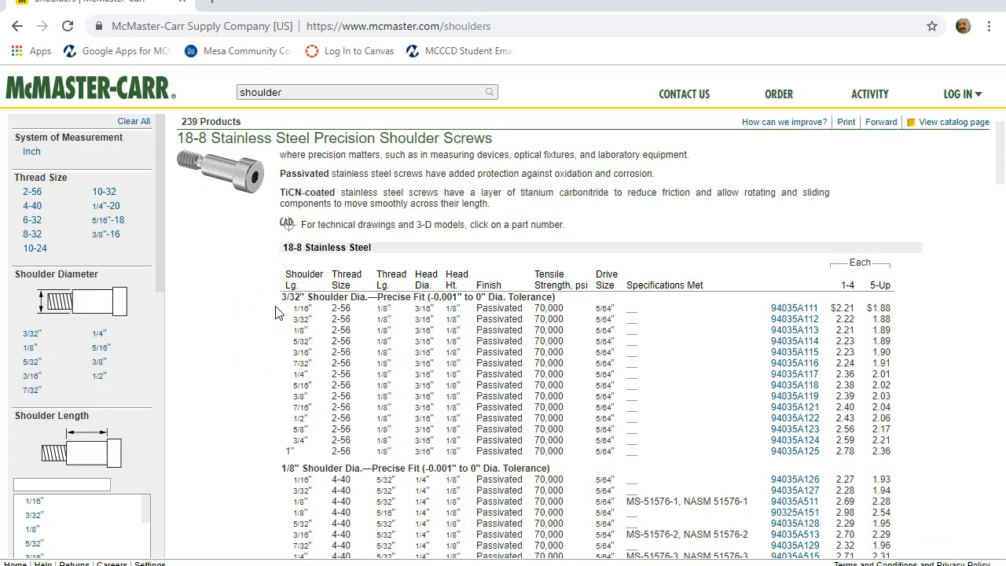
pyautogui.scroll(-1, 275, 313)
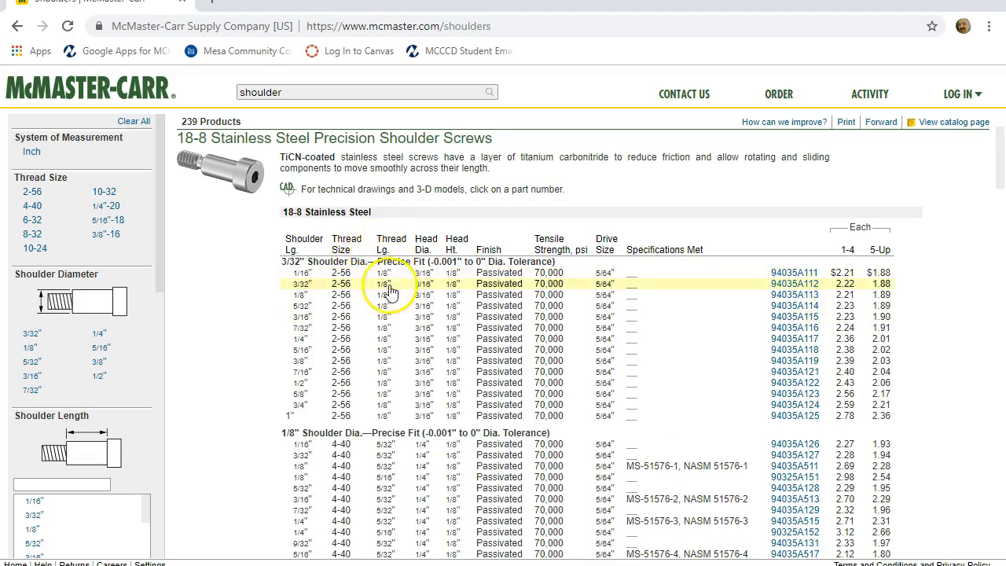
pyautogui.scroll(-5, 275, 322)
pyautogui.scroll(-10, 277, 326)
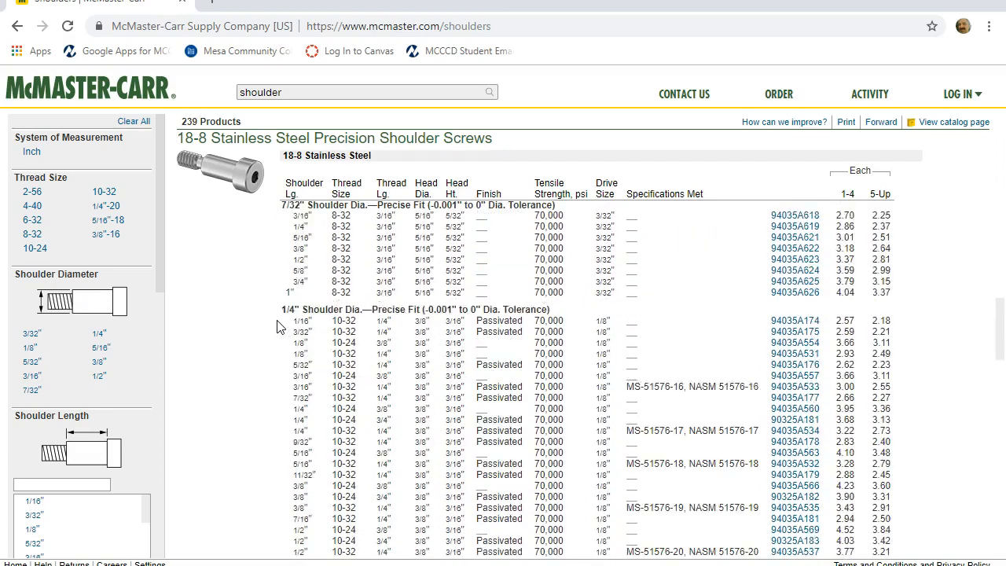
pyautogui.scroll(-8, 276, 326)
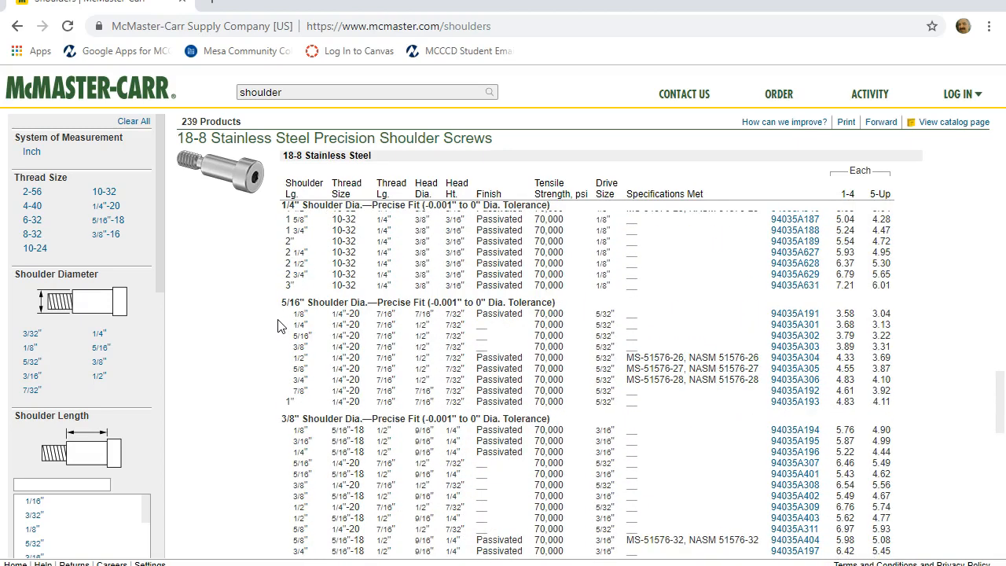
pyautogui.scroll(-2, 277, 326)
pyautogui.click(277, 330)
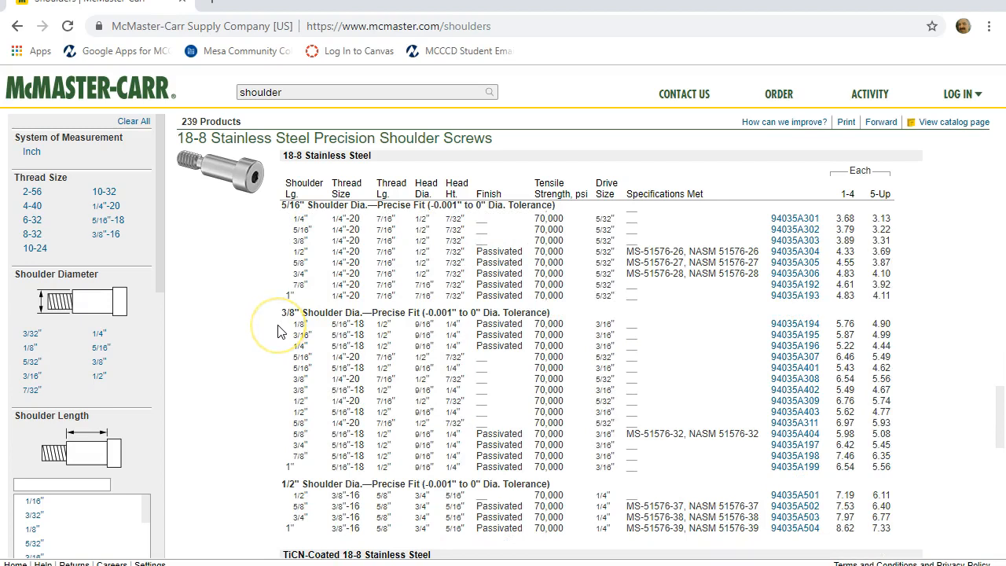
pyautogui.click(444, 328)
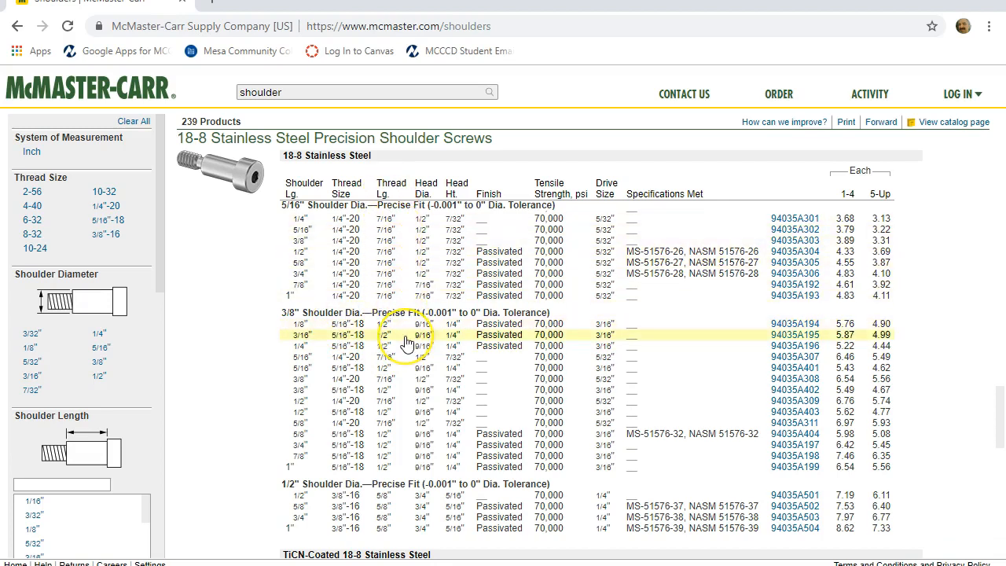
pyautogui.click(399, 363)
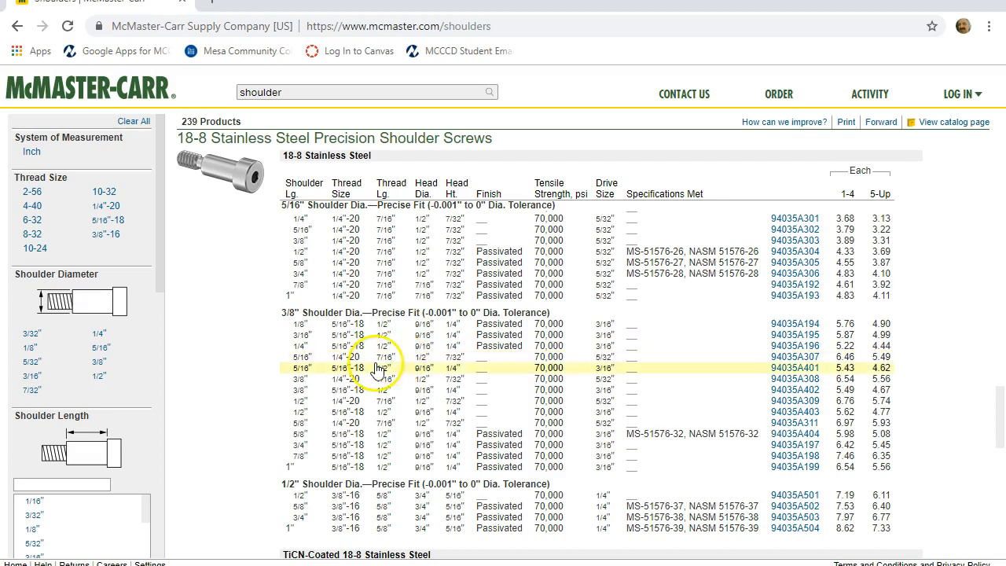
pyautogui.scroll(2, 375, 365)
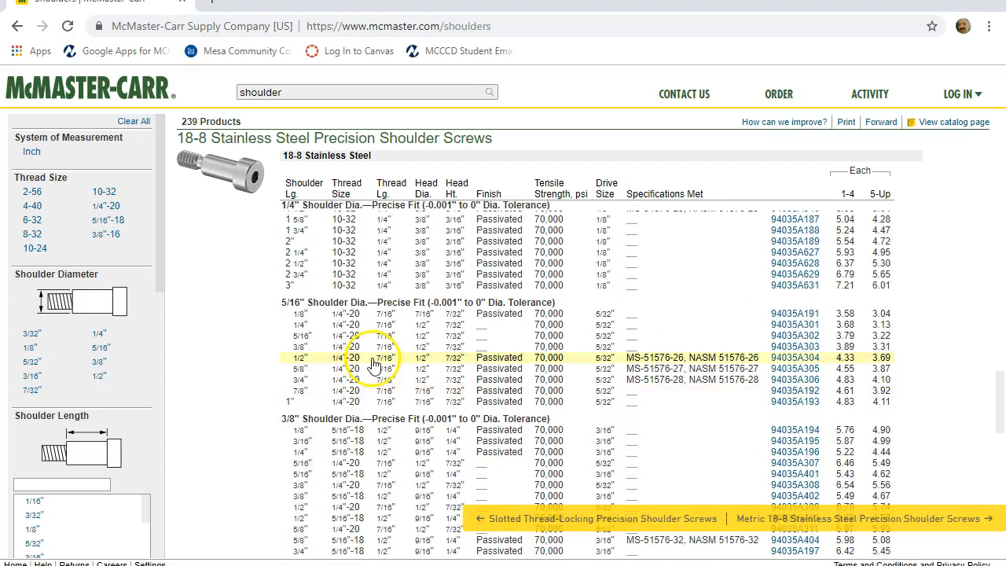
pyautogui.scroll(-2, 376, 365)
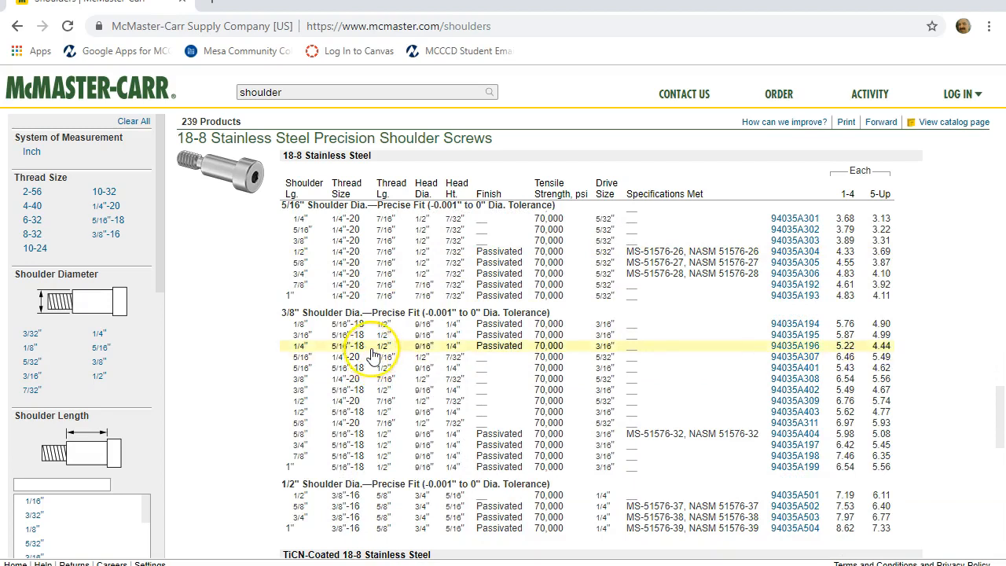
pyautogui.click(368, 356)
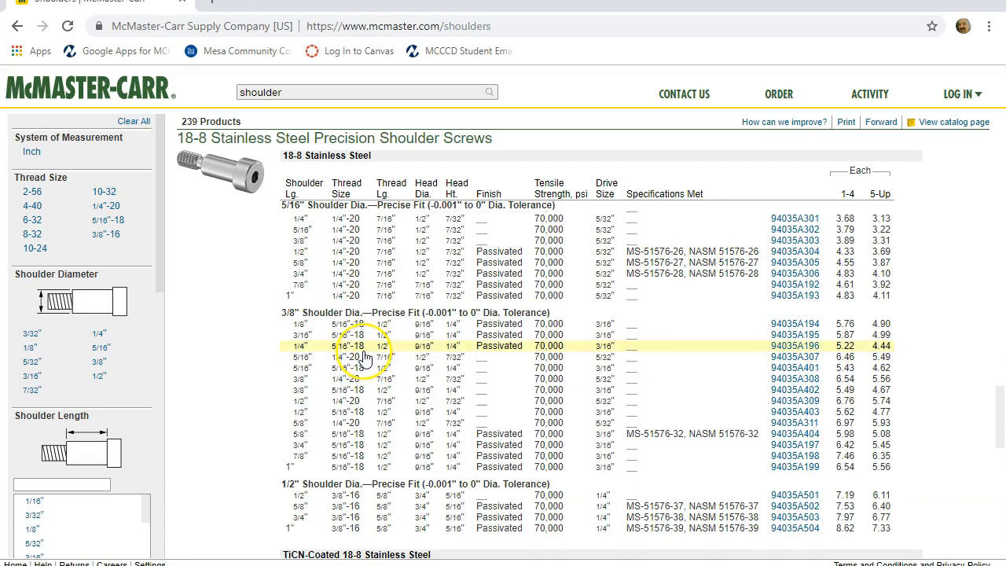
pyautogui.scroll(-1, 379, 365)
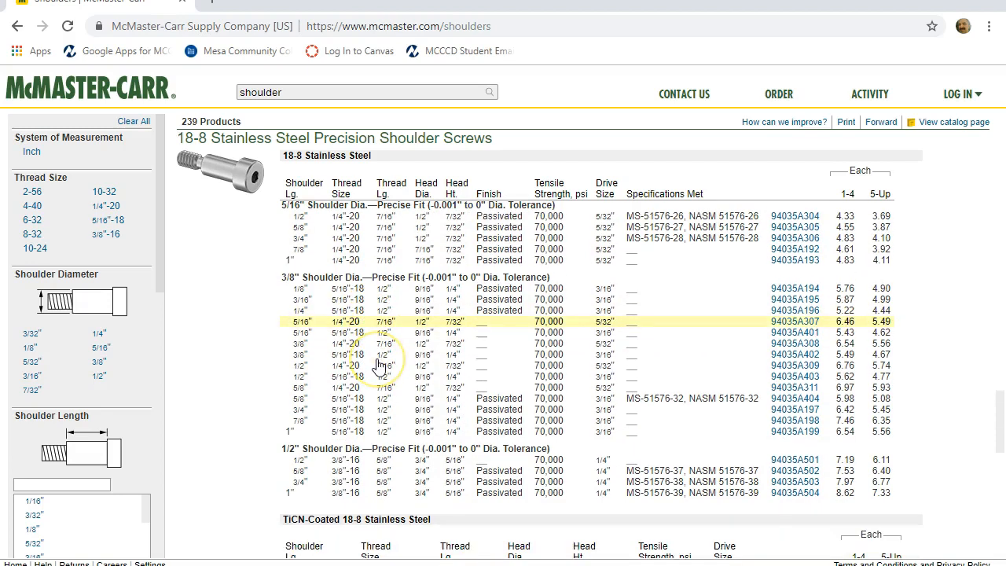
# Open the product detail page of shoulder screw 94035A311, with 3/8" shoulder diameter, 5/8" shoulder length and 1/4"-20 thread.
pyautogui.click(323, 305)
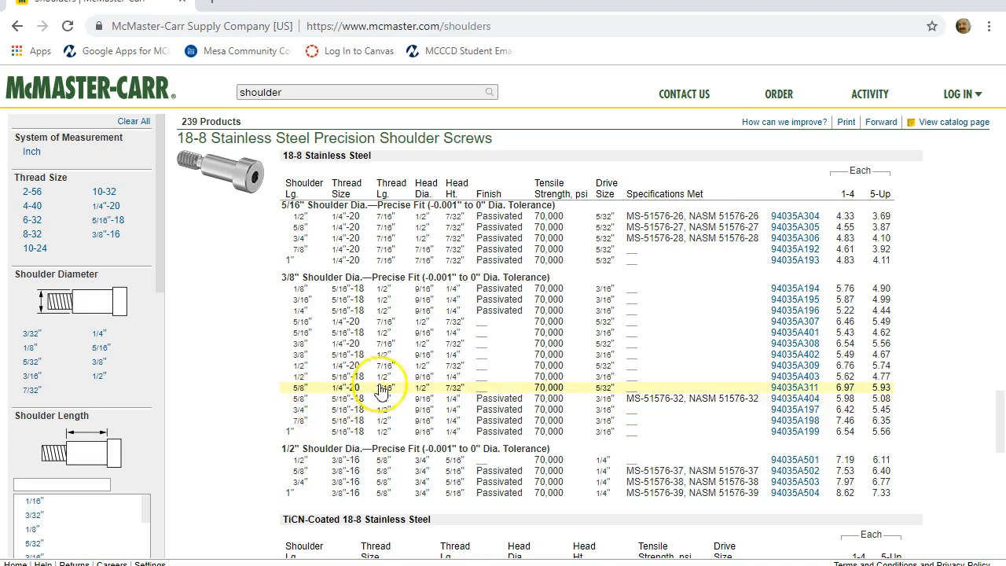
pyautogui.click(790, 388)
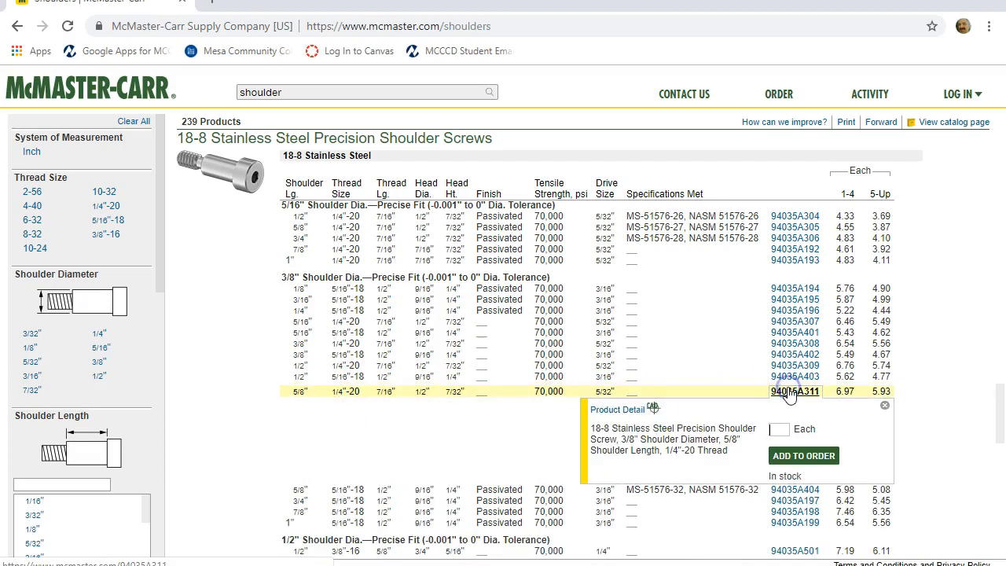
pyautogui.click(625, 413)
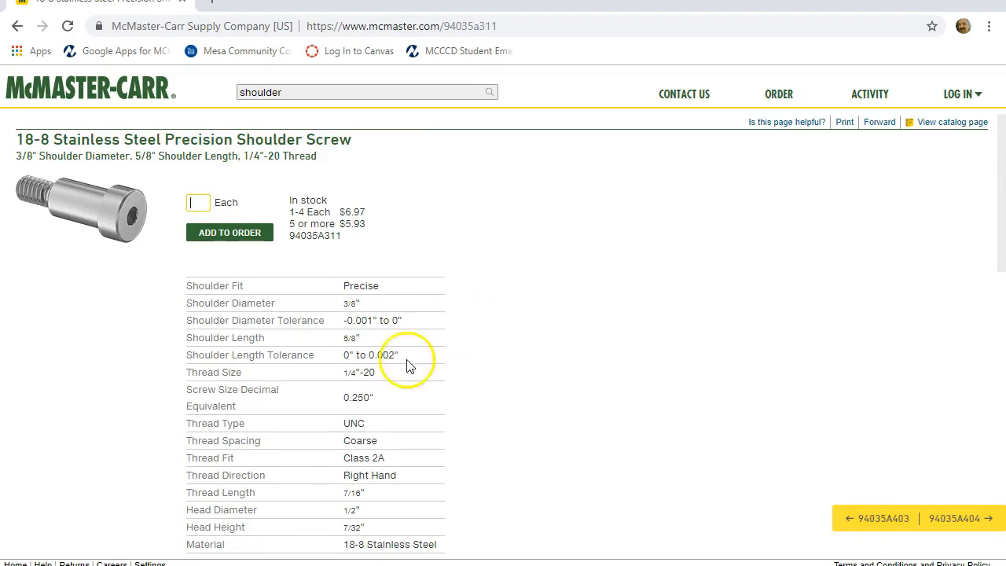
# Launch the Snipping Tool and capture the shoulder screw's specification table, from Shoulder Fit down to Socket Head Profile.
pyautogui.click(19, 565)
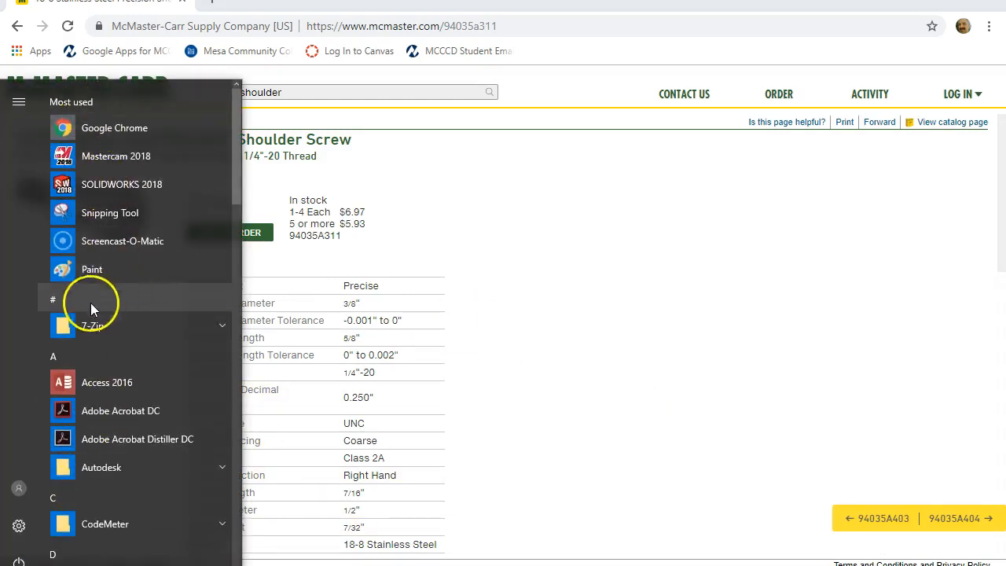
pyautogui.click(74, 299)
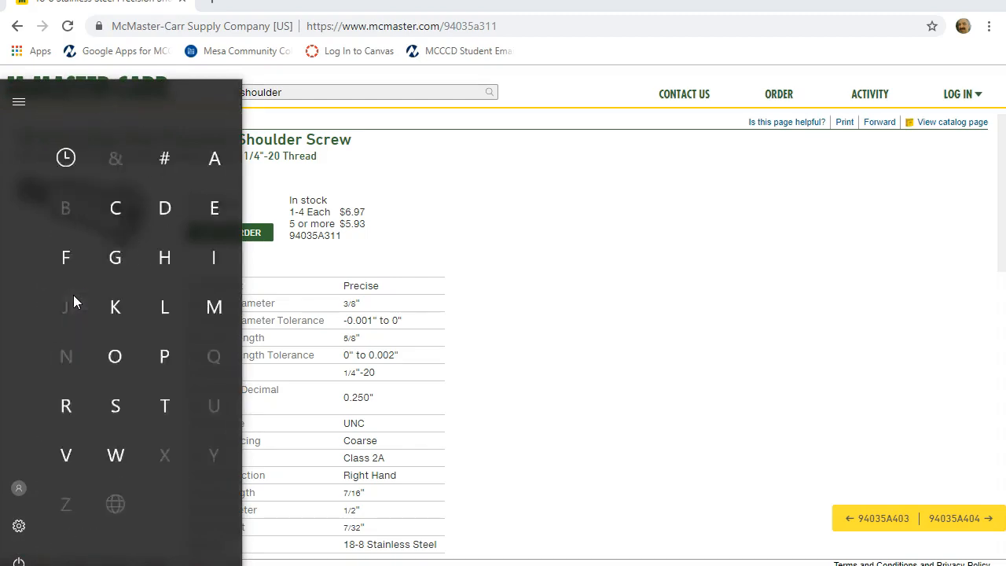
pyautogui.click(117, 393)
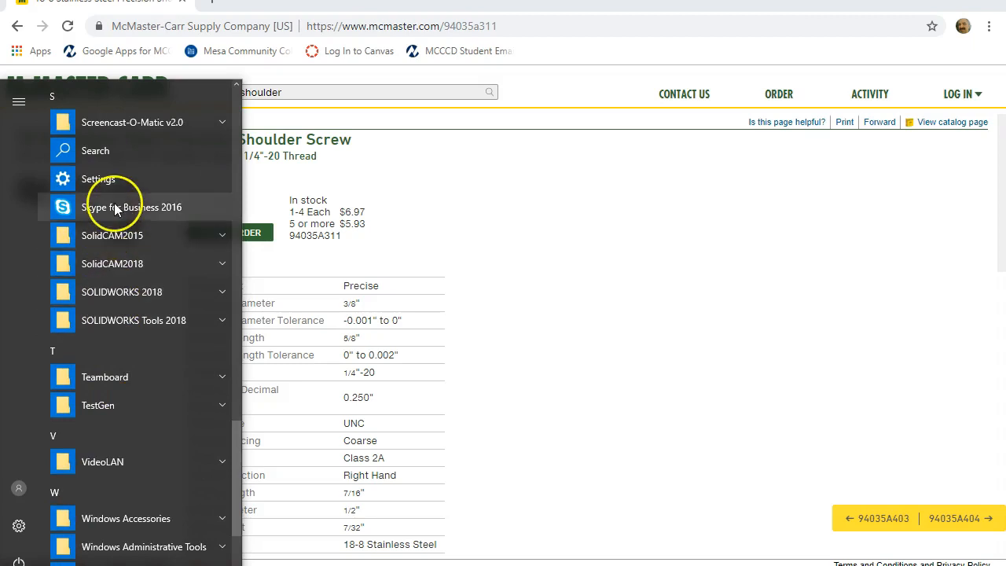
pyautogui.scroll(1, 115, 198)
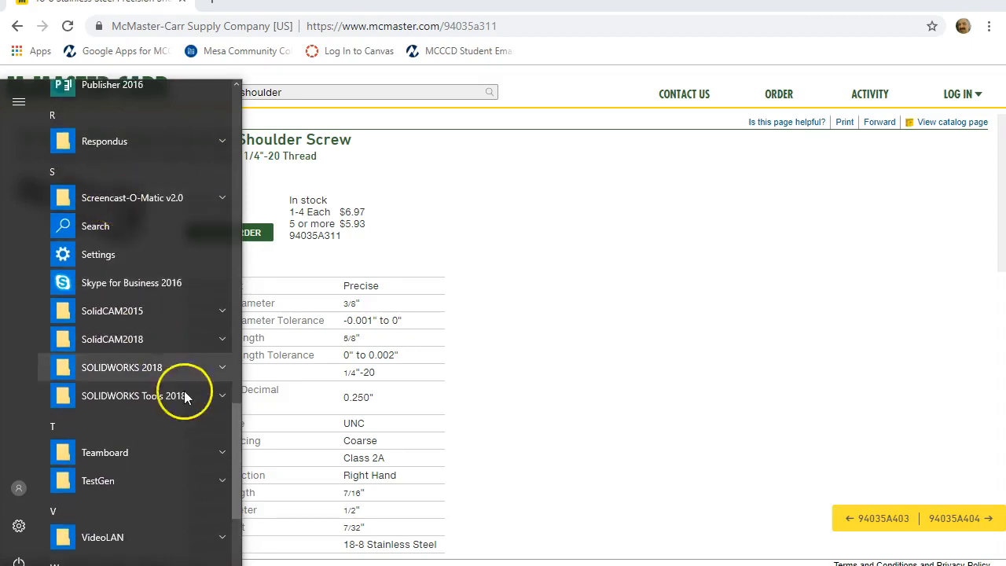
pyautogui.click(95, 226)
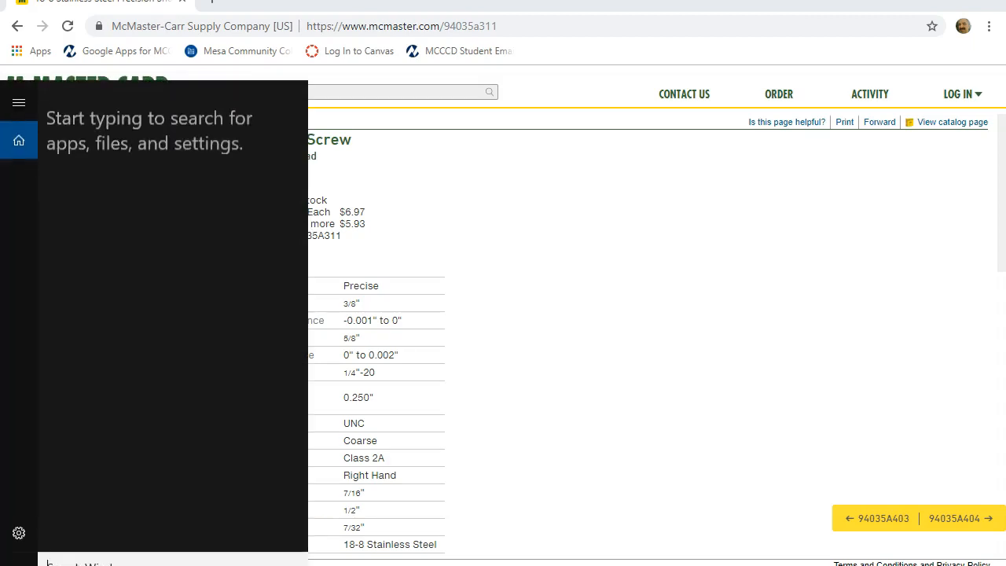
pyautogui.write('snip')
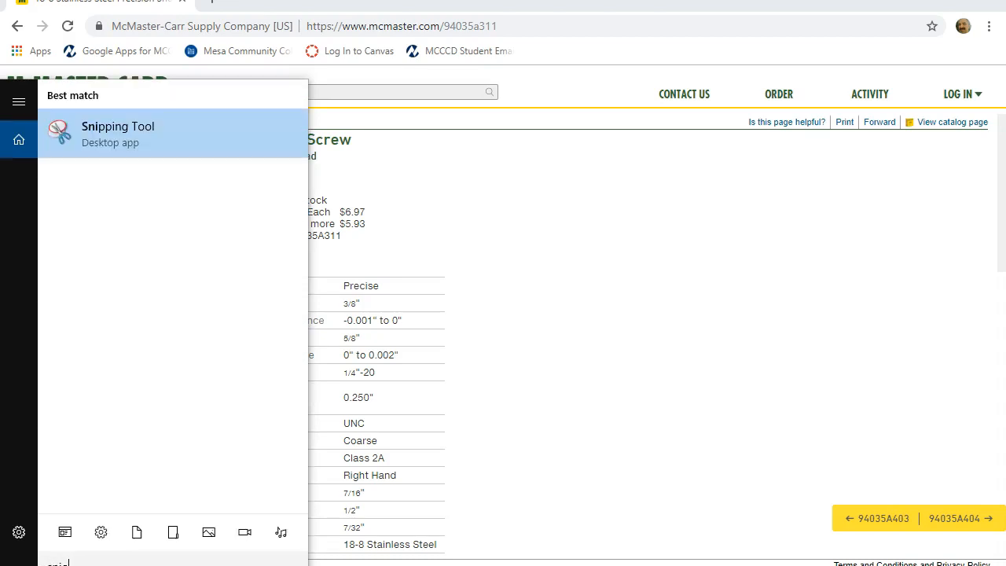
pyautogui.click(142, 154)
pyautogui.scroll(-1, 452, 310)
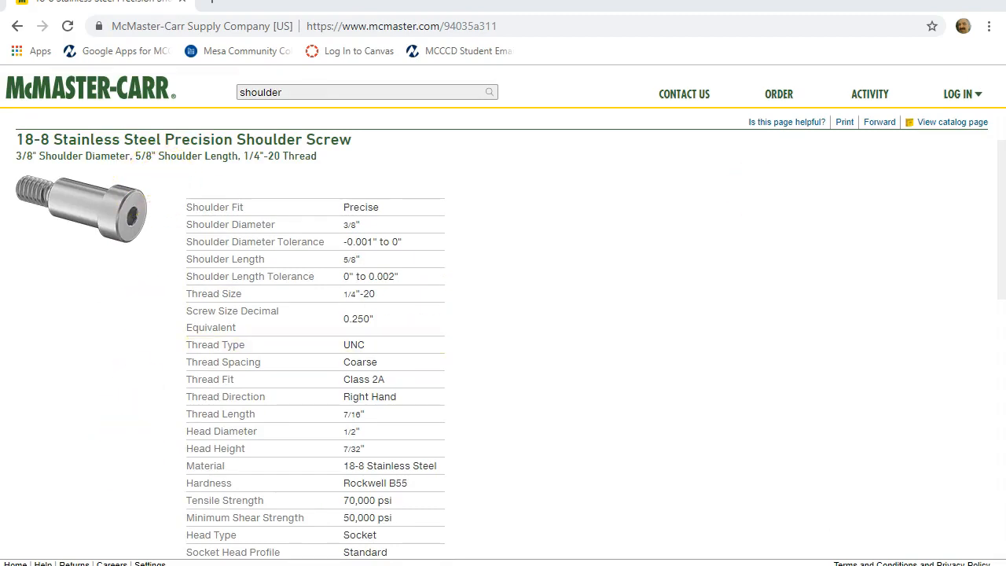
pyautogui.moveTo(175, 182); pyautogui.dragTo(456, 557)
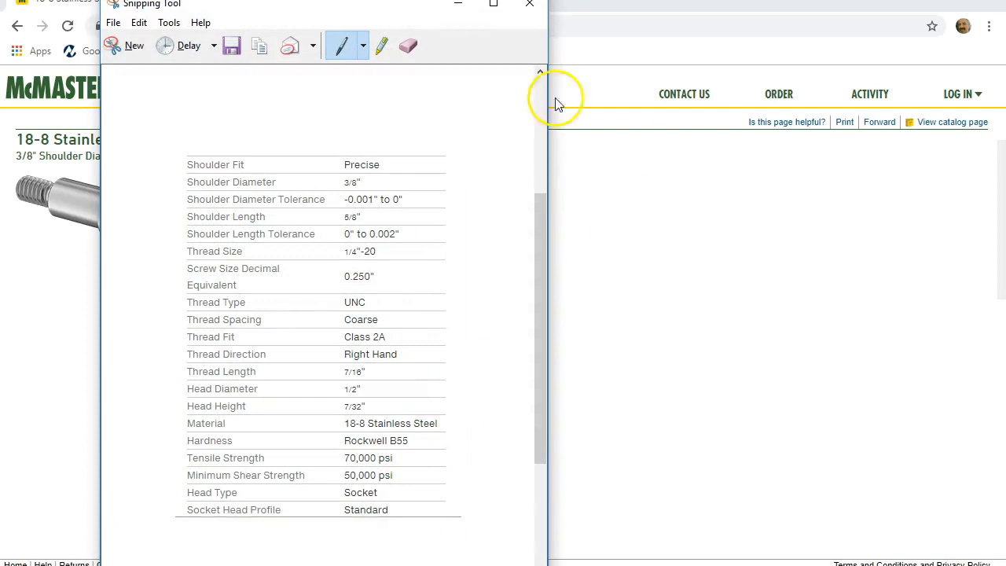
# Save the snip as a PNG named Shoulder Screw in the GDT Example folder under Documents.
pyautogui.click(231, 45)
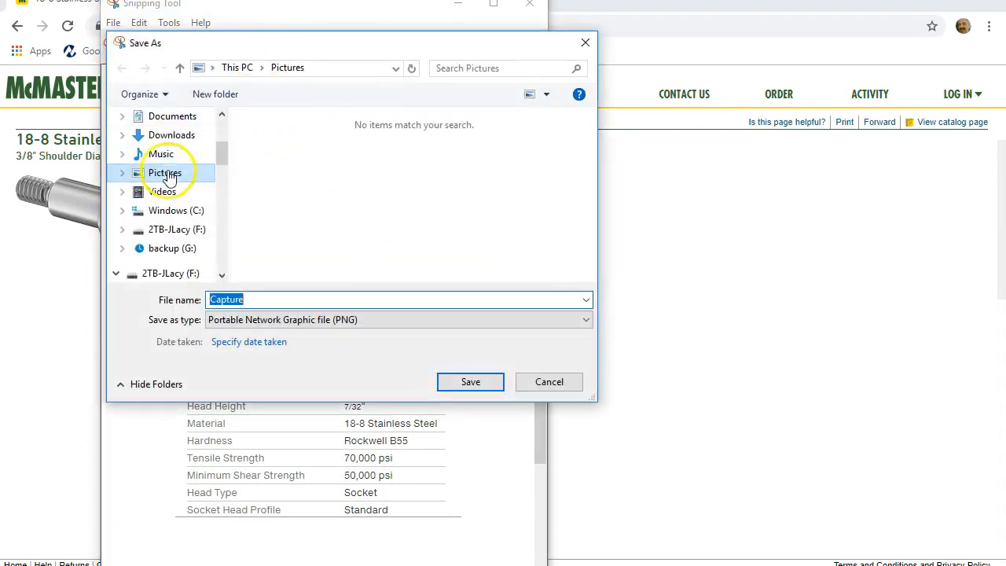
pyautogui.click(167, 133)
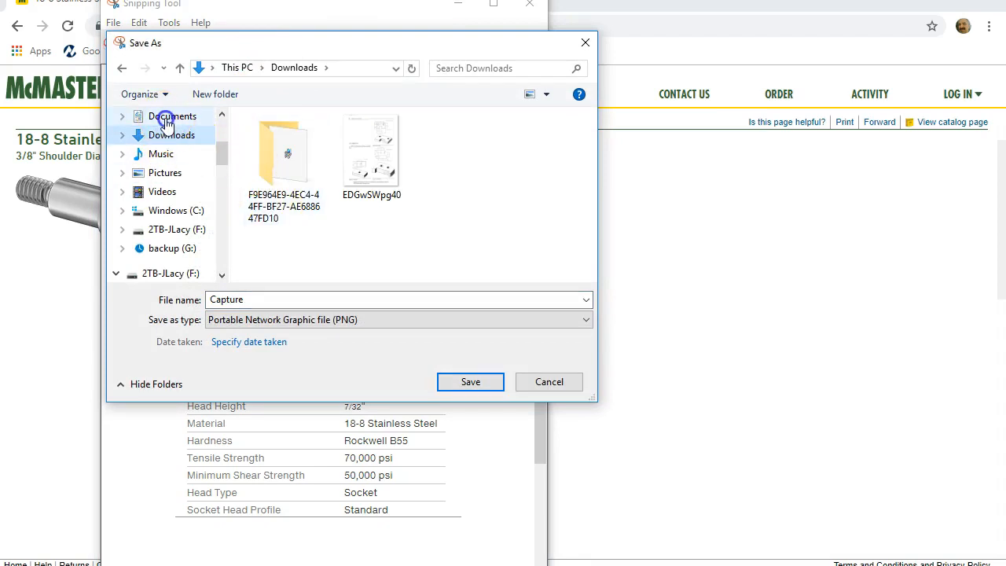
pyautogui.click(166, 118)
pyautogui.doubleClick(287, 139)
pyautogui.doubleClick(285, 295)
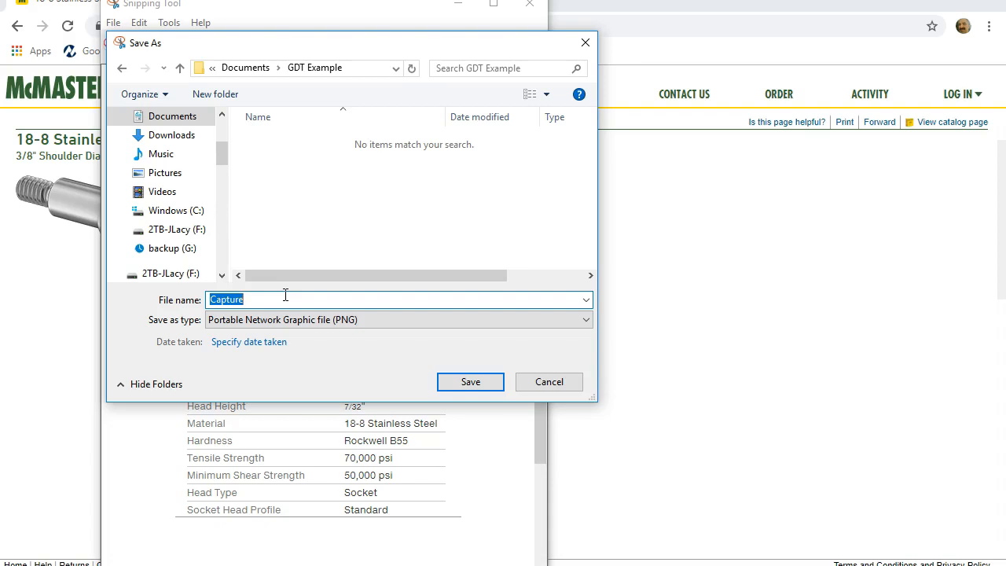
pyautogui.write('Shoulder Screw')
pyautogui.click(470, 381)
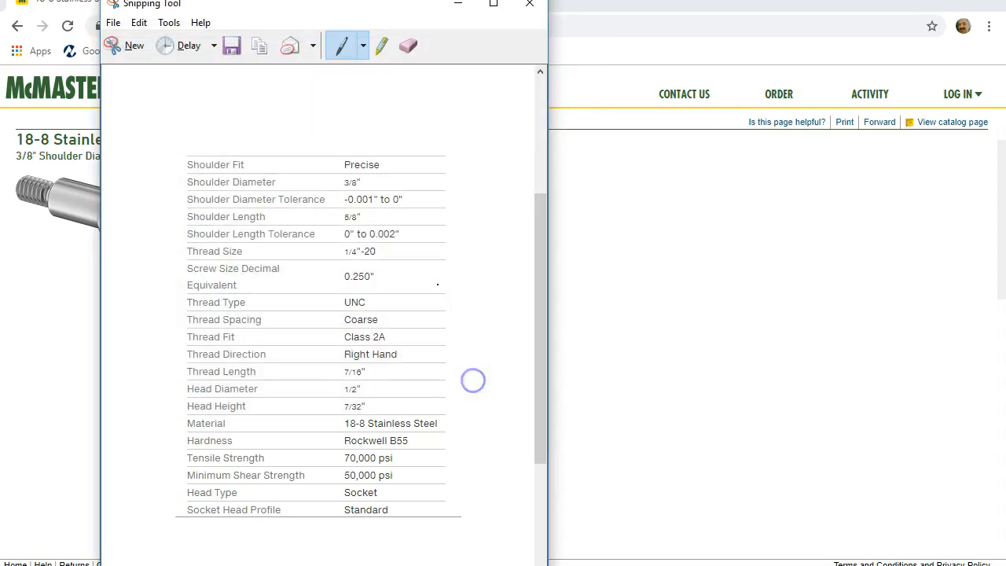
# Minimize the Snipping Tool and return to the 18-8 Stainless Steel Precision Shoulder Screws listing in the browser.
pyautogui.click(458, 4)
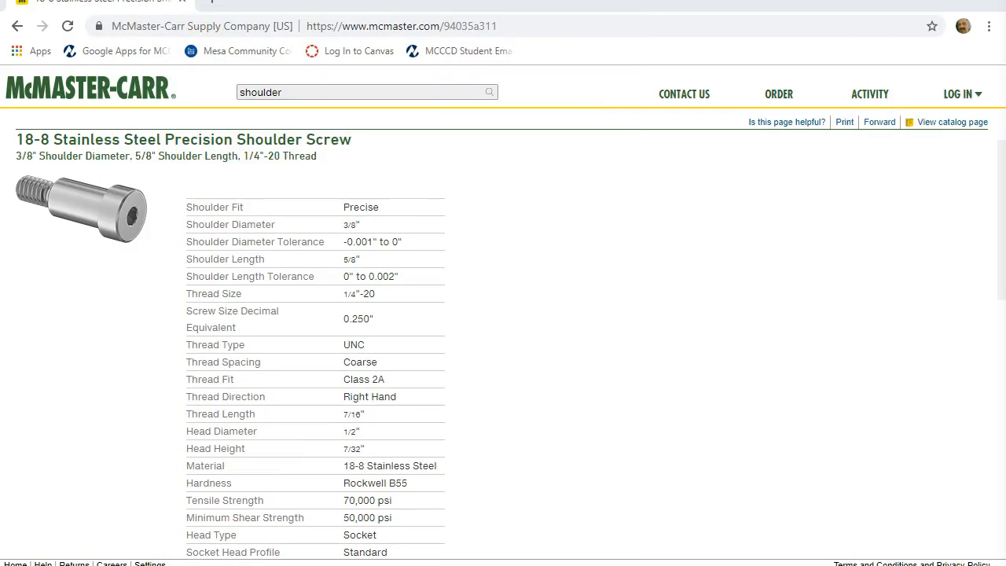
pyautogui.click(17, 26)
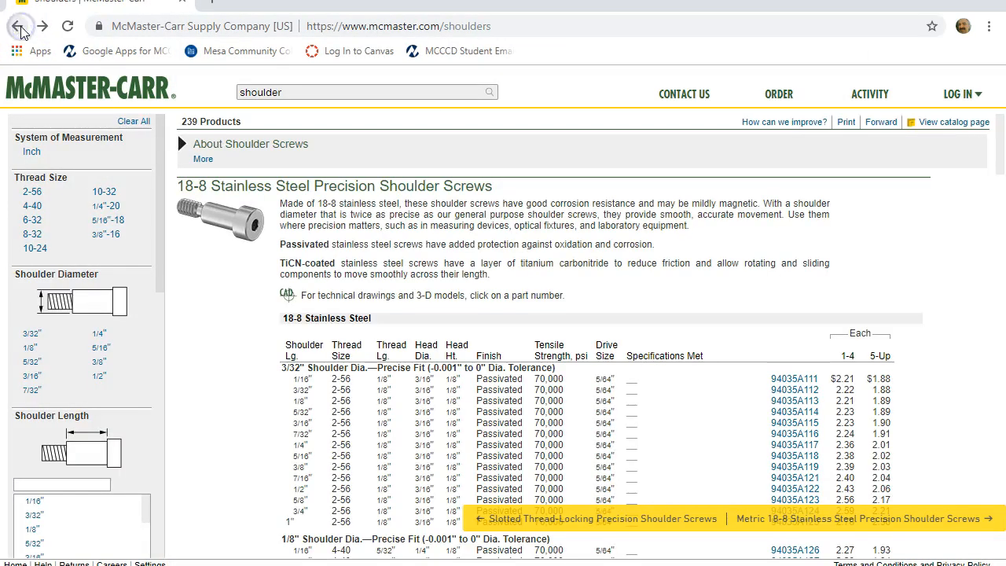
# Go back to the R6 ball bearing page and snip its specification table, from the title down to Radial Load Capacity.
pyautogui.click(19, 26)
pyautogui.click(18, 27)
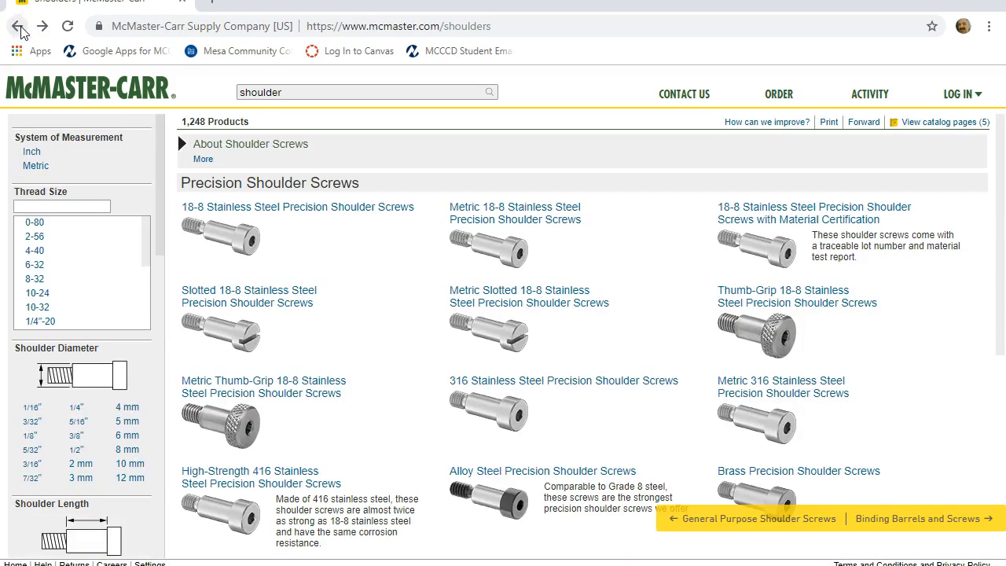
pyautogui.click(19, 27)
pyautogui.click(19, 27)
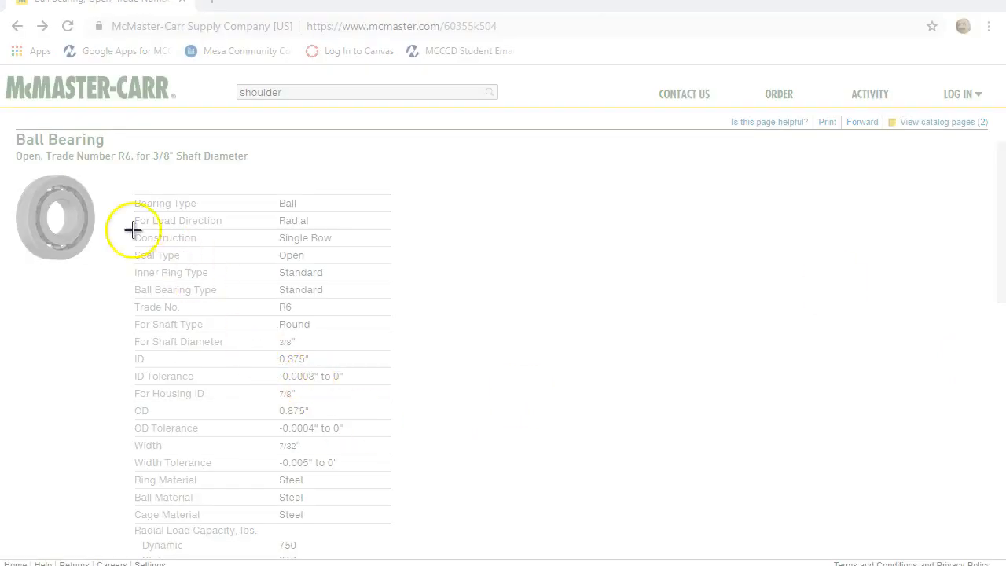
pyautogui.moveTo(10, 130); pyautogui.dragTo(396, 557)
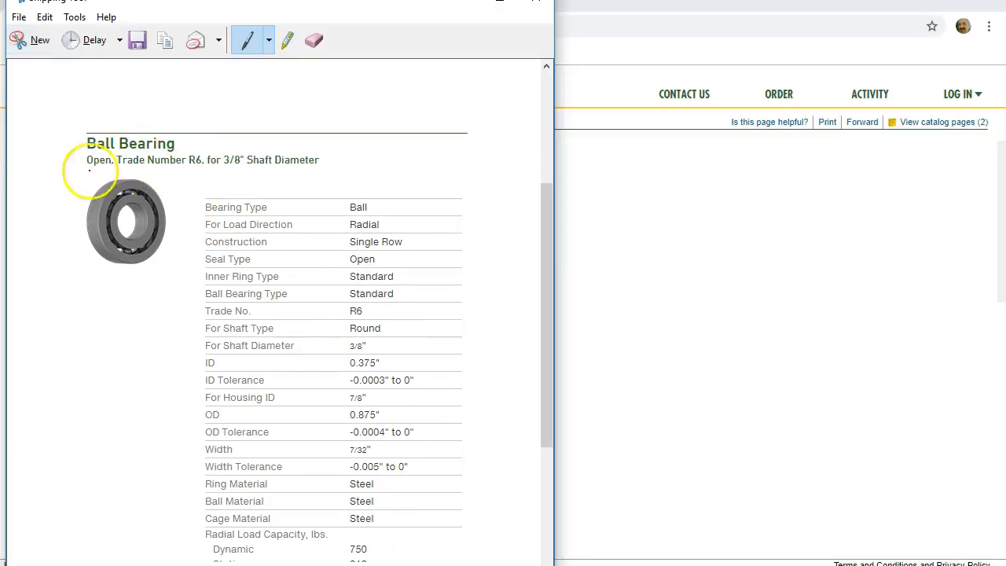
# Save the snip as a PNG named Ball Bearing in the GDT Example folder and put the Snipping Tool away.
pyautogui.click(138, 40)
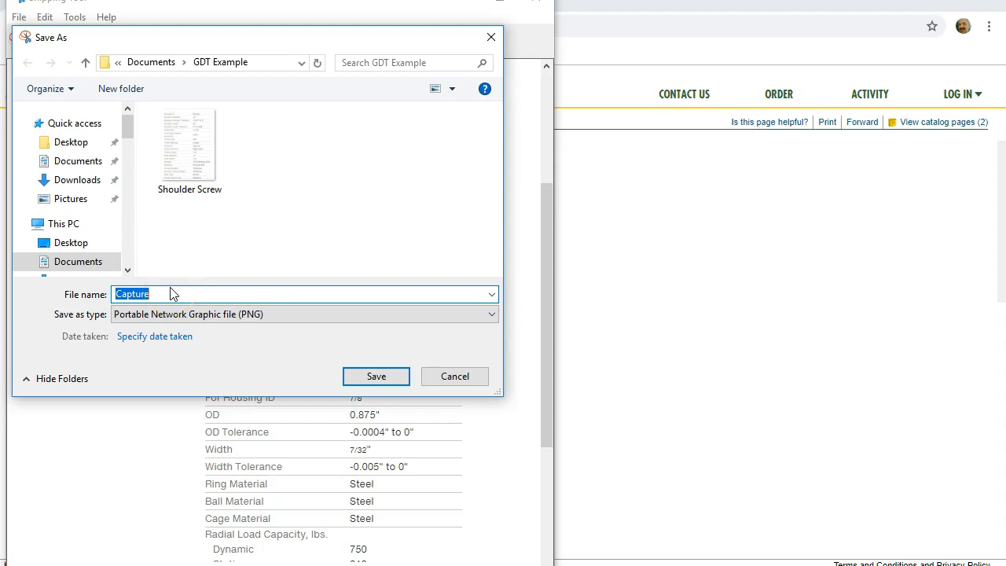
pyautogui.write('Ball Bearing')
pyautogui.click(376, 376)
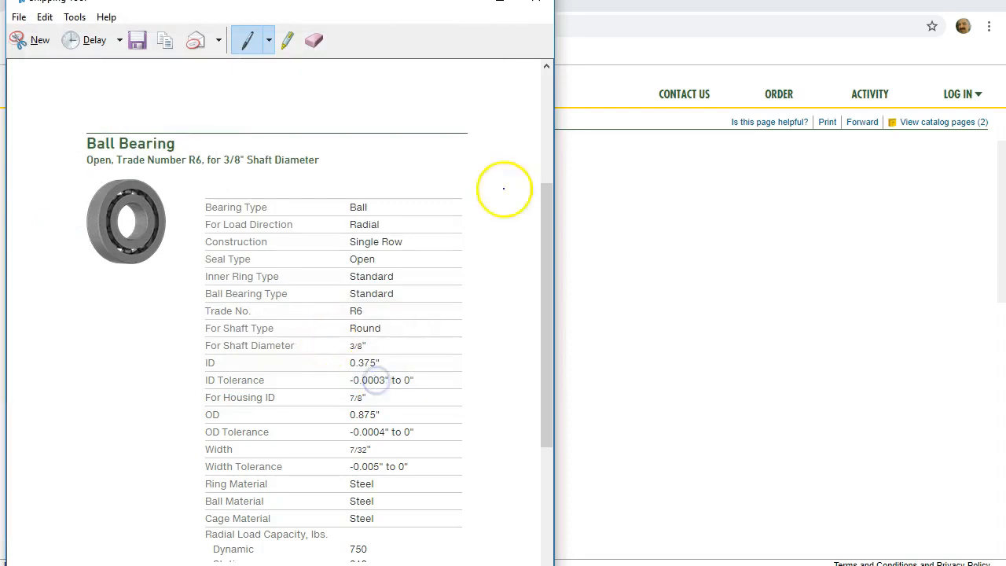
pyautogui.moveTo(430, 9); pyautogui.dragTo(546, 25)
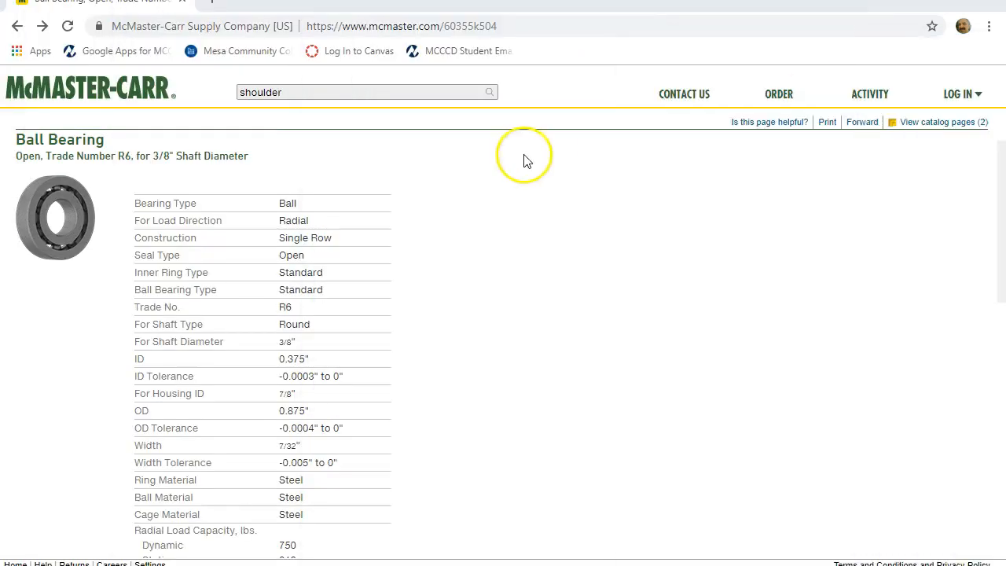
# Switch to the Pulley layout sketch in SOLIDWORKS and end the Smart Dimension command.
pyautogui.moveTo(727, 14)
pyautogui.mouseDown()
pyautogui.moveTo(1005, 48)
pyautogui.moveTo(1005, 25)
pyautogui.mouseUp()
pyautogui.scroll(2, 705, 425)
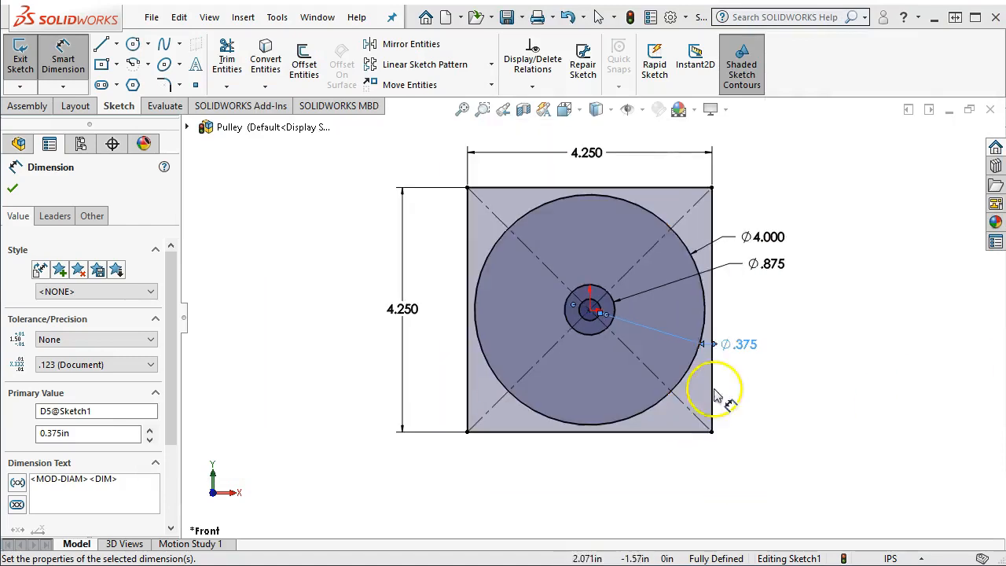
pyautogui.scroll(-1, 670, 186)
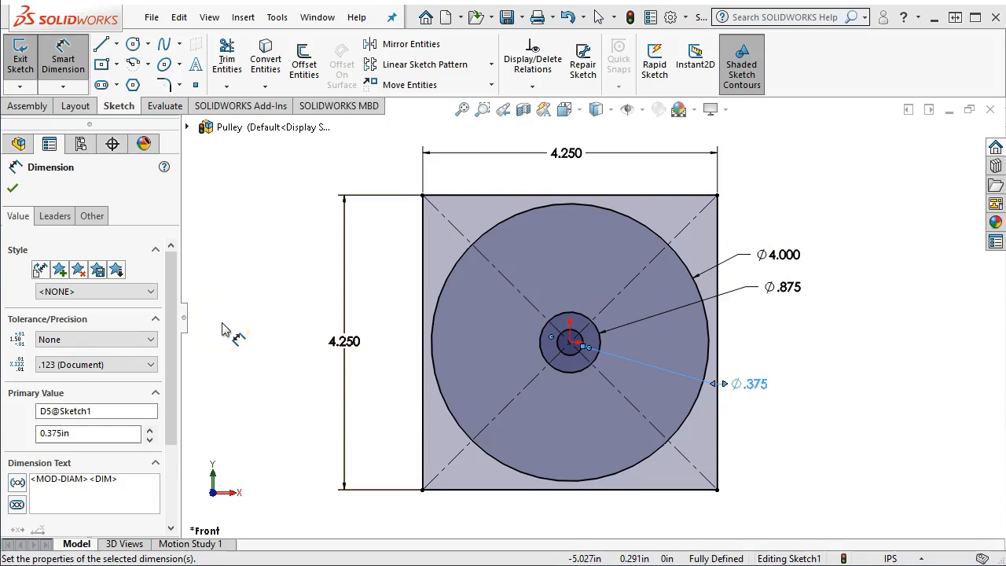
pyautogui.rightClick(271, 226)
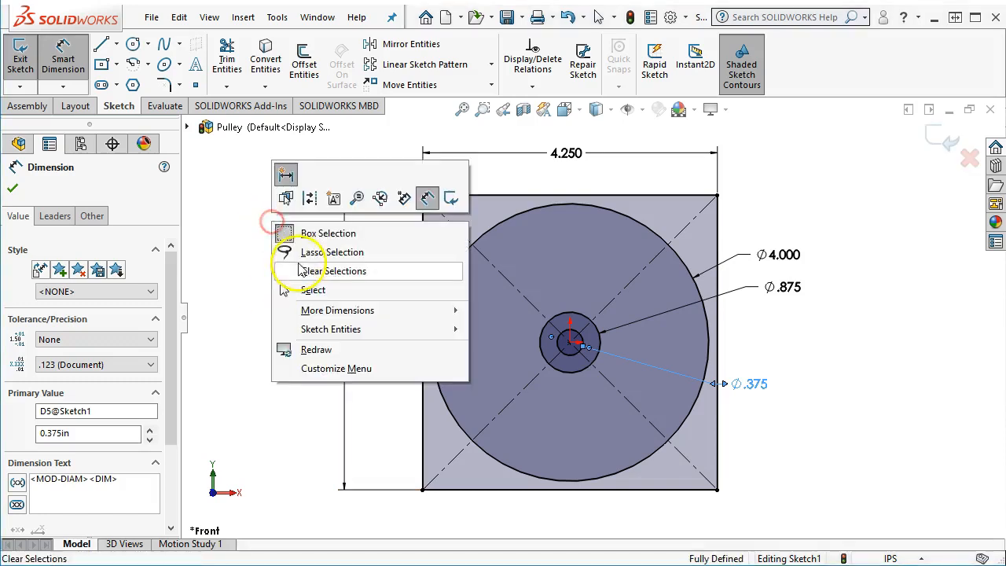
pyautogui.click(311, 289)
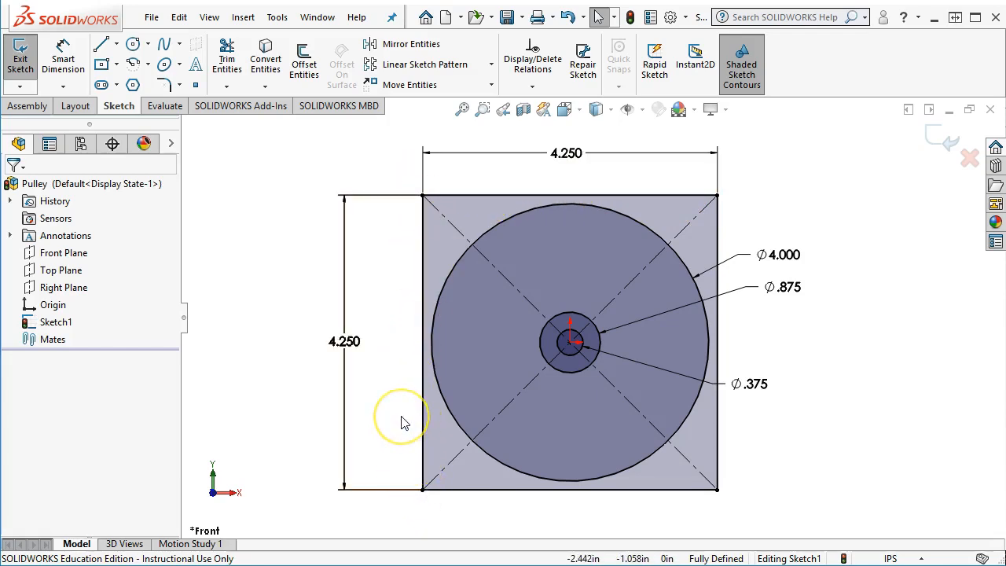
pyautogui.click(436, 217)
pyautogui.click(435, 215)
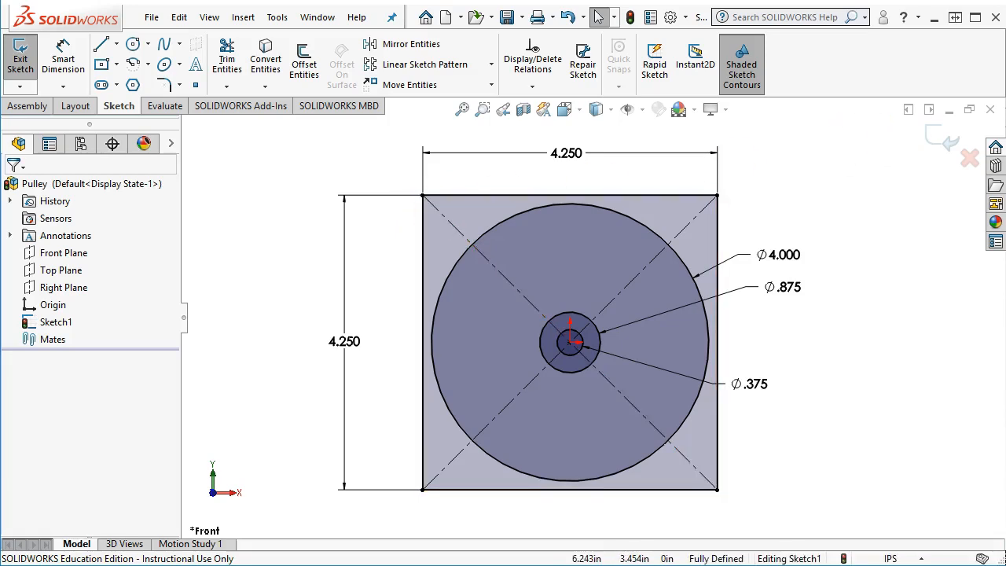
# Switch to the McMaster-Carr browser window, search for threaded links and open the threaded connecting links listing.
pyautogui.moveTo(1005, 63); pyautogui.dragTo(723, 44)
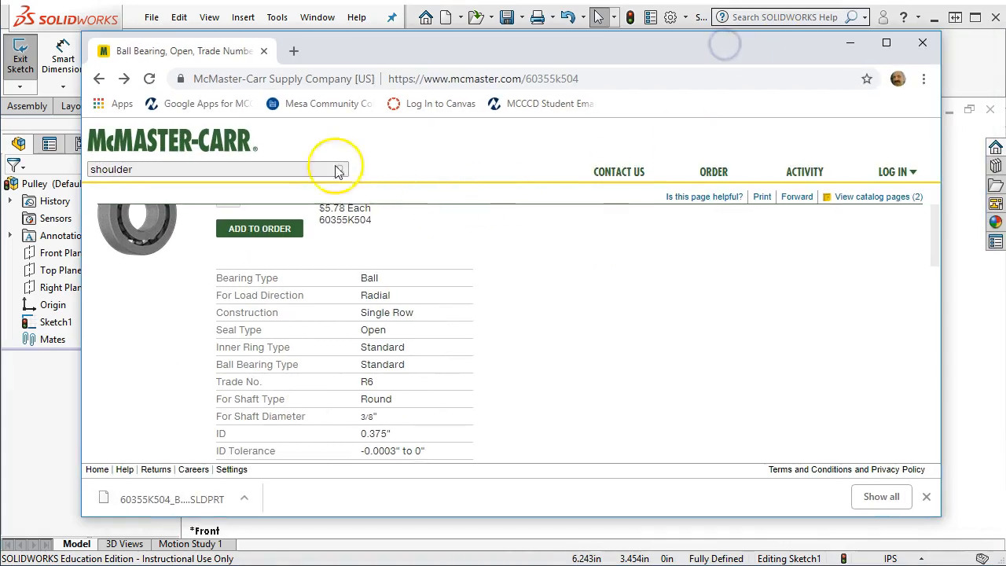
pyautogui.moveTo(150, 167); pyautogui.dragTo(88, 170)
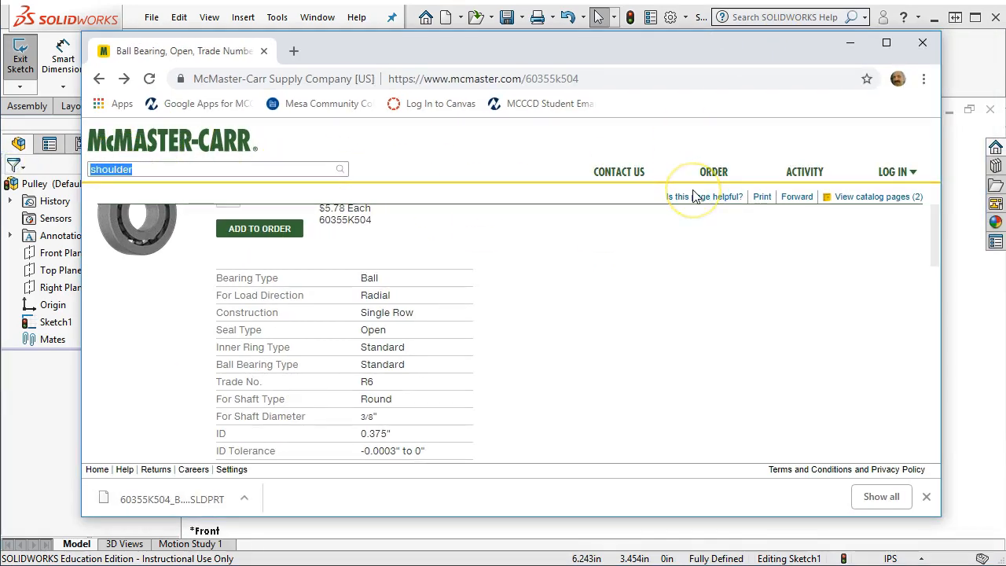
pyautogui.write('cart')
pyautogui.press('BackSpace')
pyautogui.press('BackSpace')
pyautogui.press('BackSpace')
pyautogui.press('BackSpace')
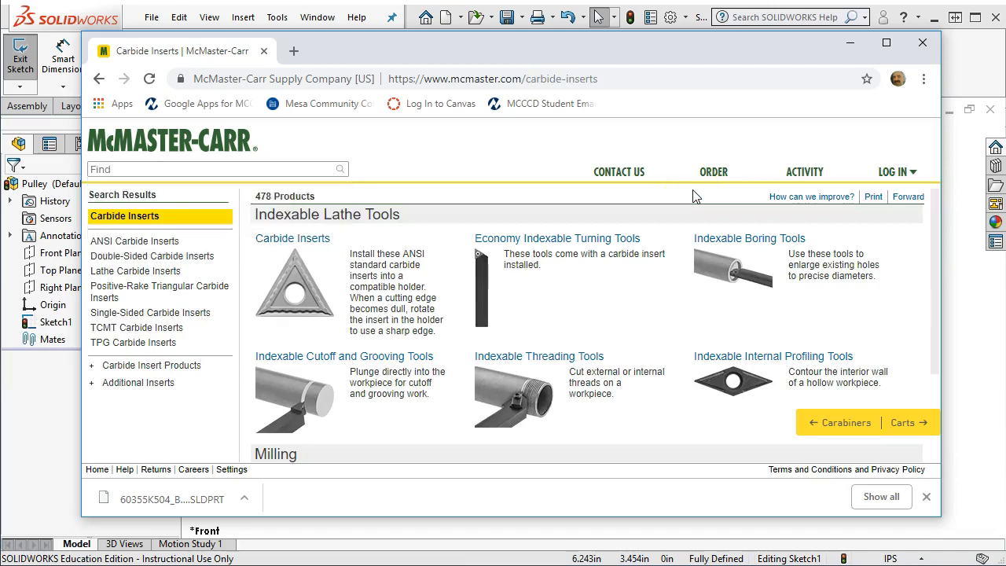
pyautogui.write('threa')
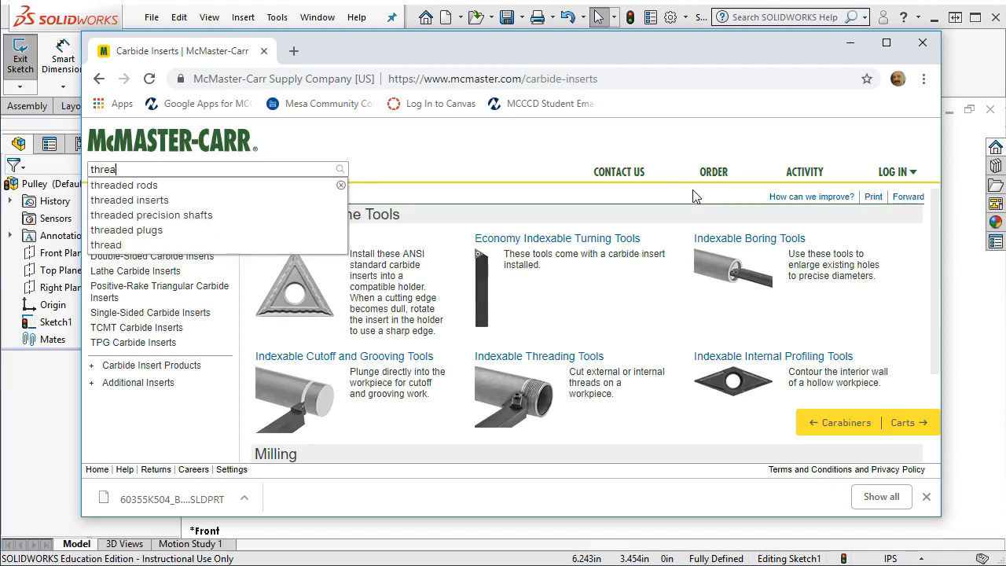
pyautogui.write('ded links')
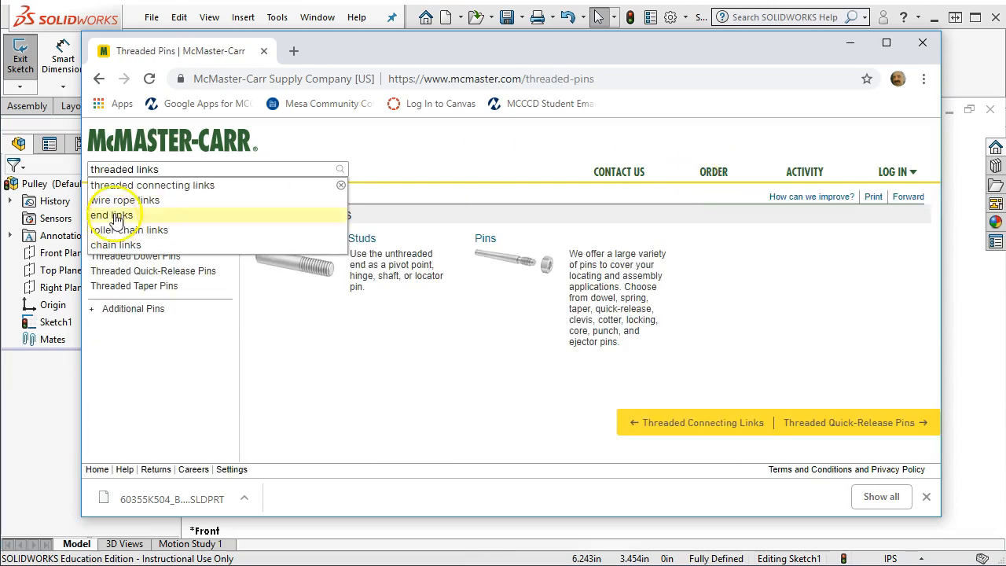
pyautogui.click(163, 185)
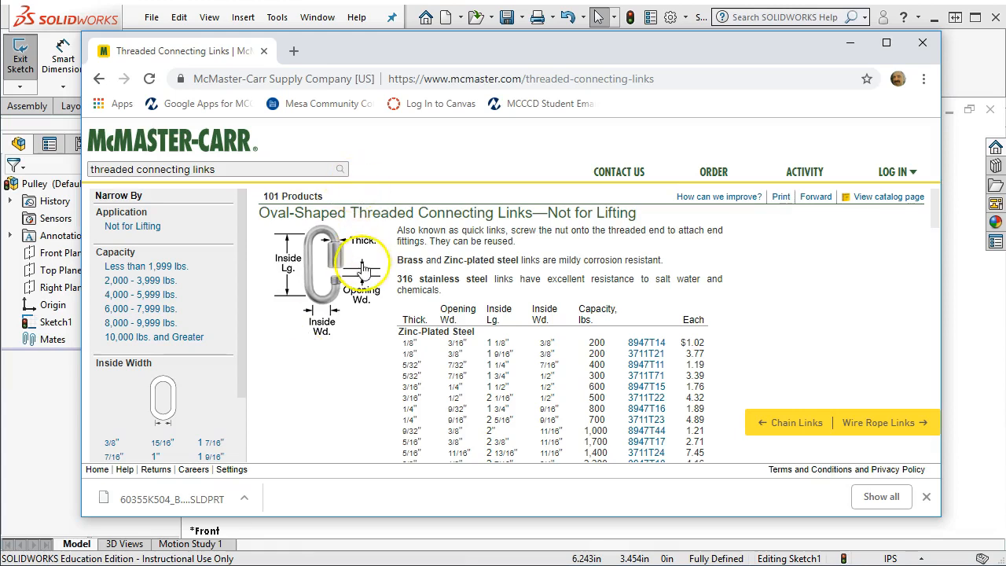
# Examine the zinc-plated steel oval connecting links for thickness, opening width, inside length and inside width.
pyautogui.scroll(-3, 362, 341)
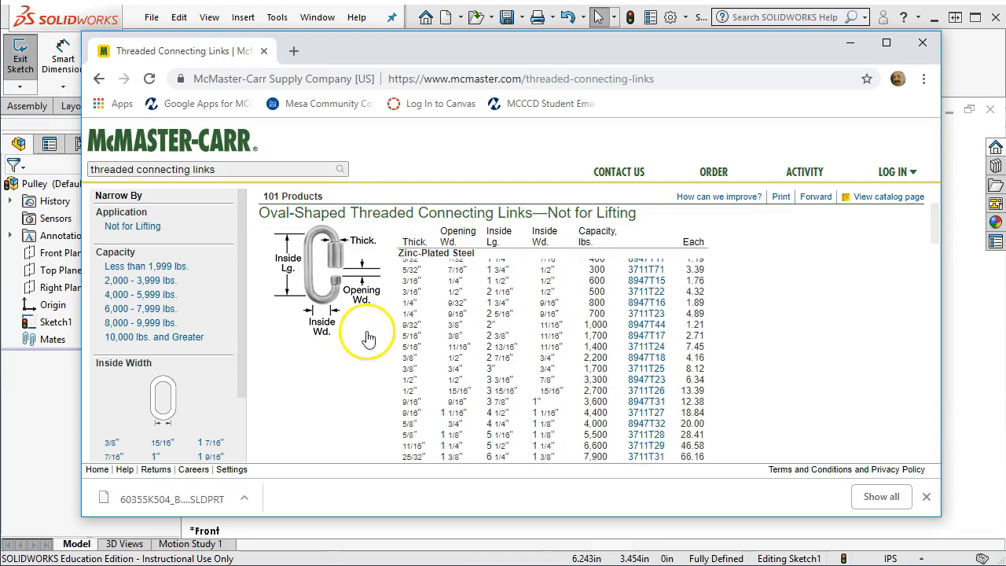
pyautogui.moveTo(334, 287)
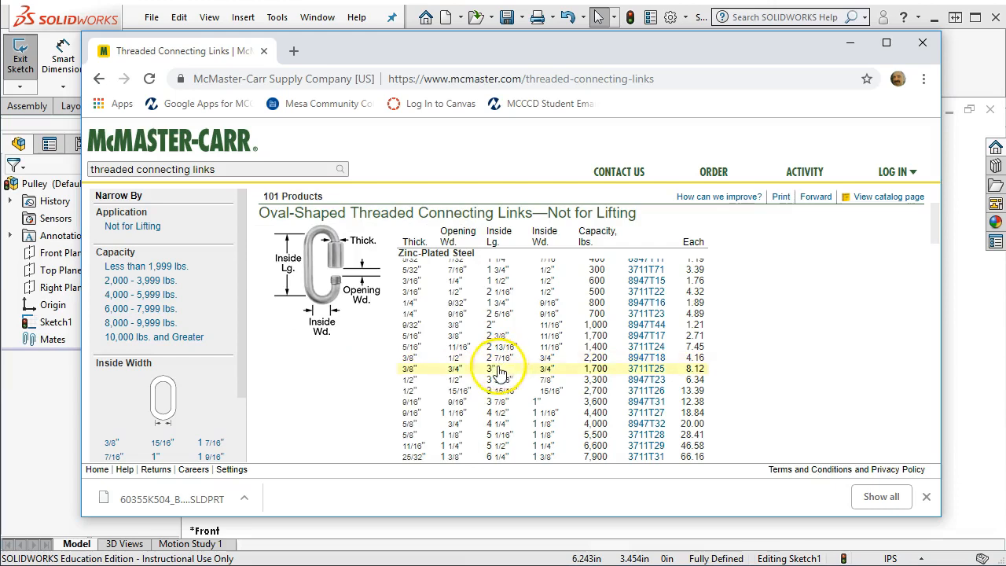
pyautogui.moveTo(322, 314)
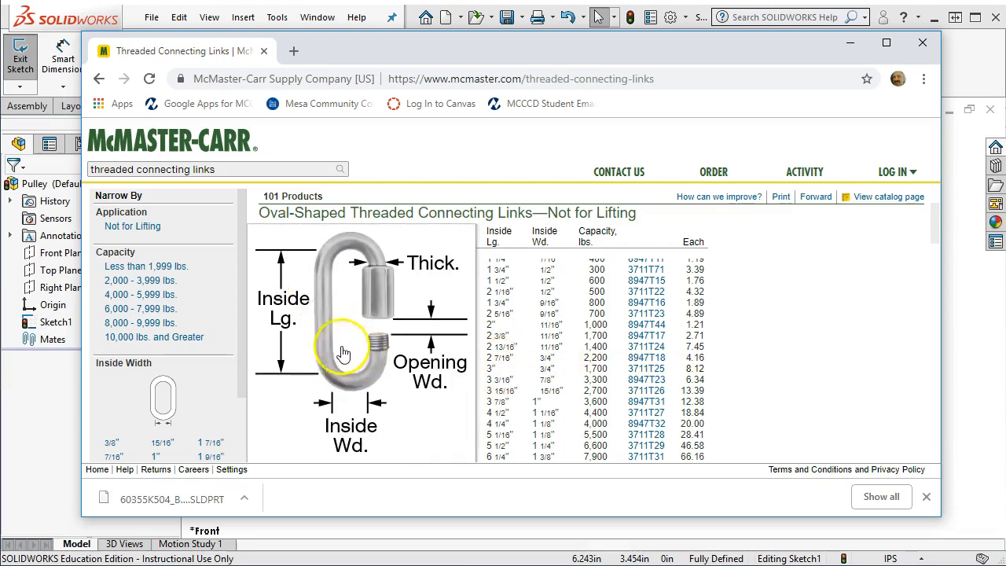
pyautogui.scroll(1, 515, 406)
pyautogui.scroll(-1, 516, 405)
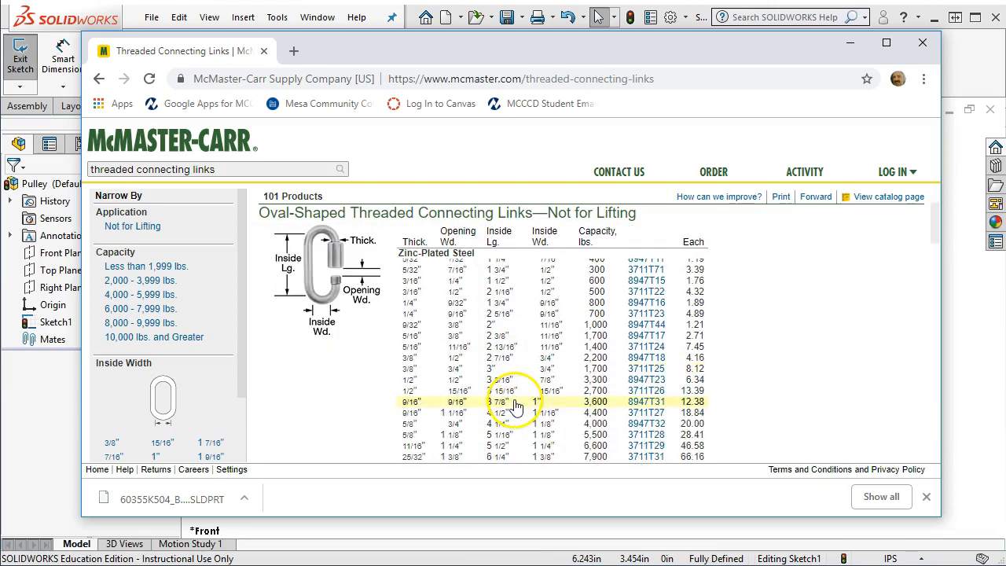
pyautogui.scroll(-1, 516, 406)
pyautogui.scroll(1, 512, 402)
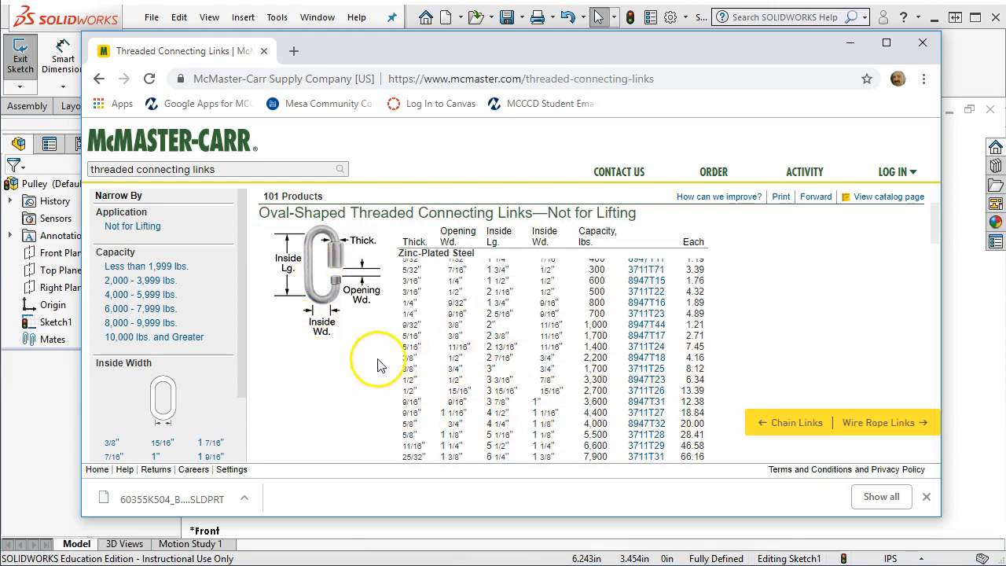
pyautogui.moveTo(380, 339)
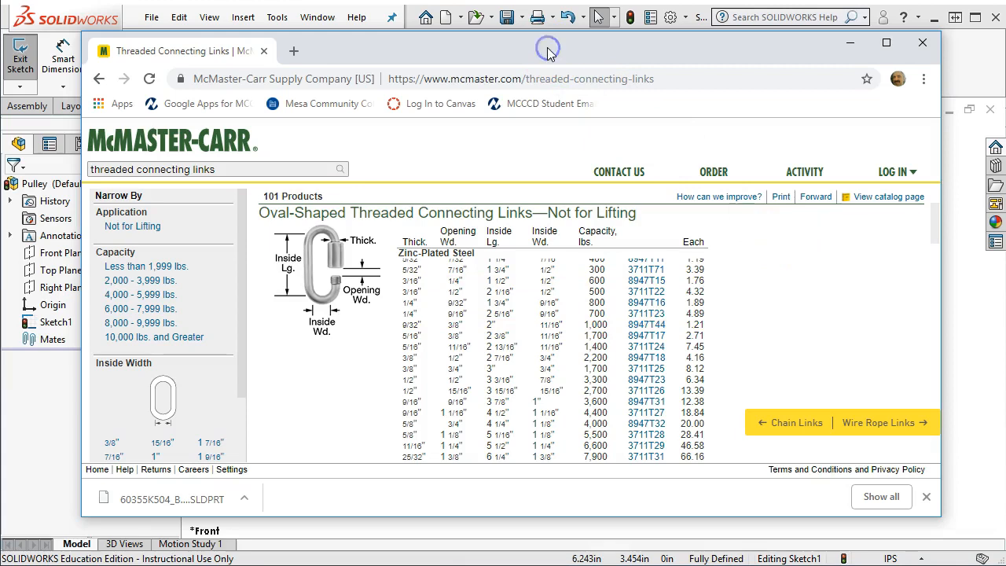
pyautogui.click(462, 352)
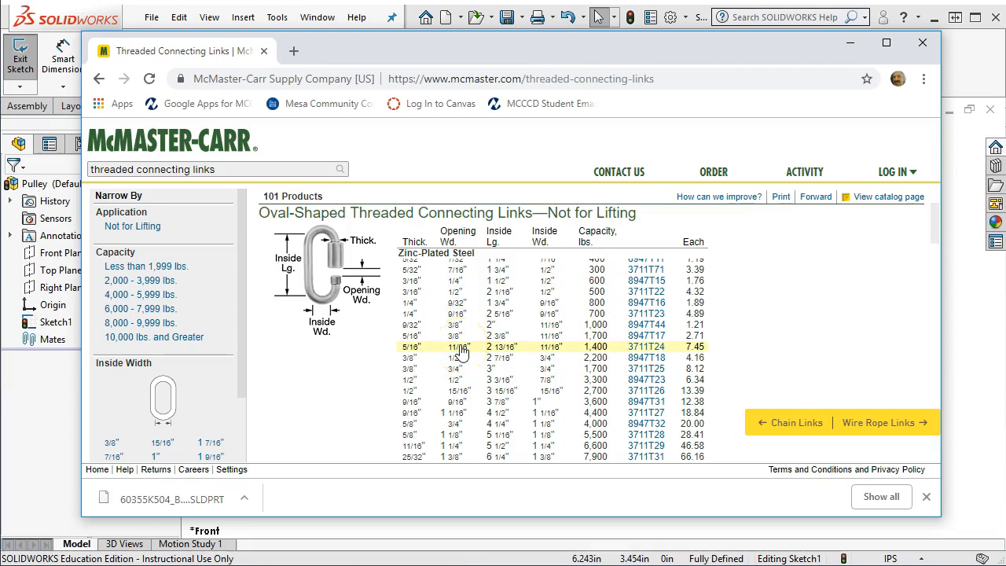
# Return to the SOLIDWORKS layout sketch and draw a circle about 0.25 in in diameter on the diagonal near the square's upper-left corner.
pyautogui.moveTo(444, 44)
pyautogui.mouseDown()
pyautogui.moveTo(640, 69)
pyautogui.moveTo(1005, 66)
pyautogui.mouseUp()
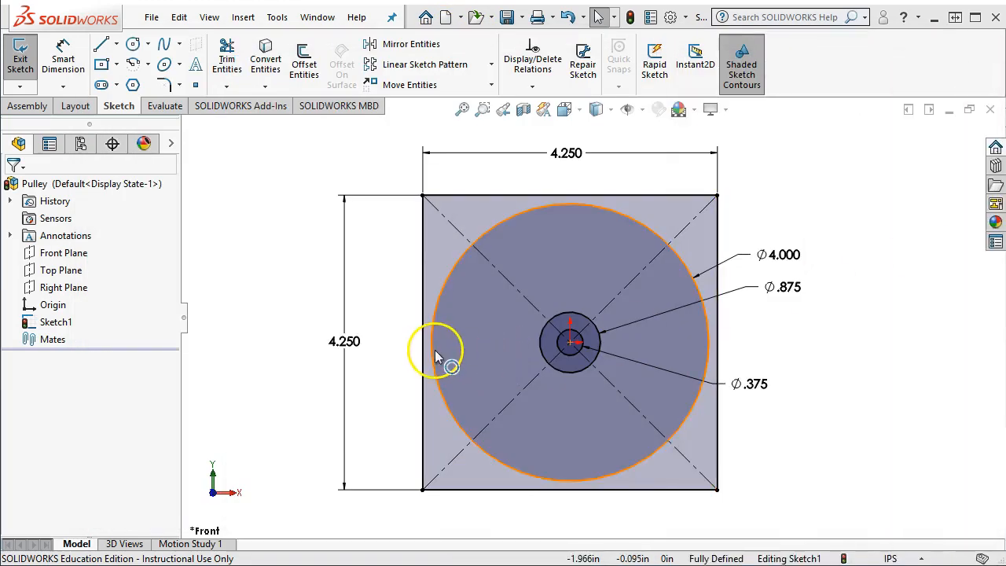
pyautogui.click(133, 43)
pyautogui.scroll(-3, 585, 287)
pyautogui.scroll(-3, 393, 191)
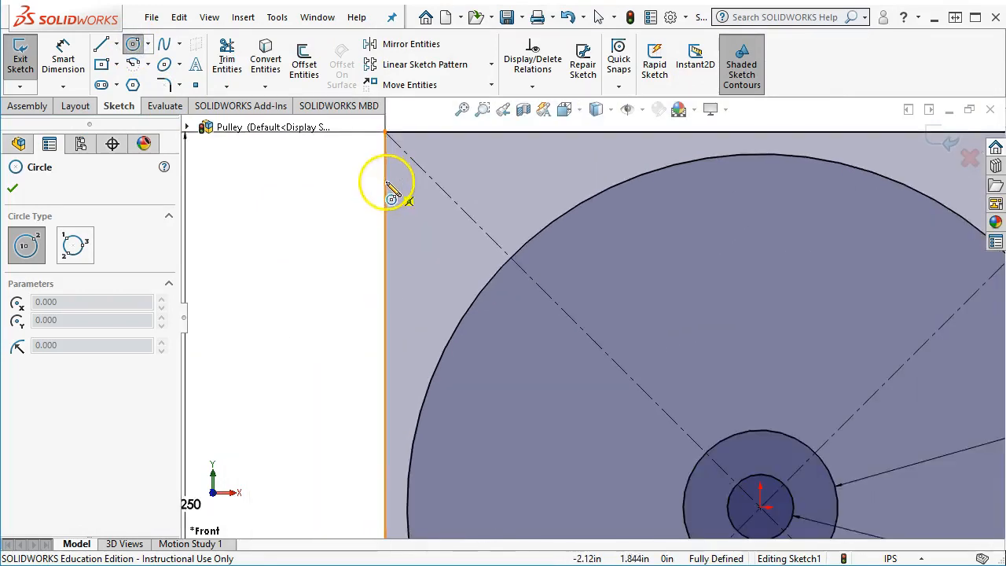
pyautogui.click(436, 184)
pyautogui.click(461, 208)
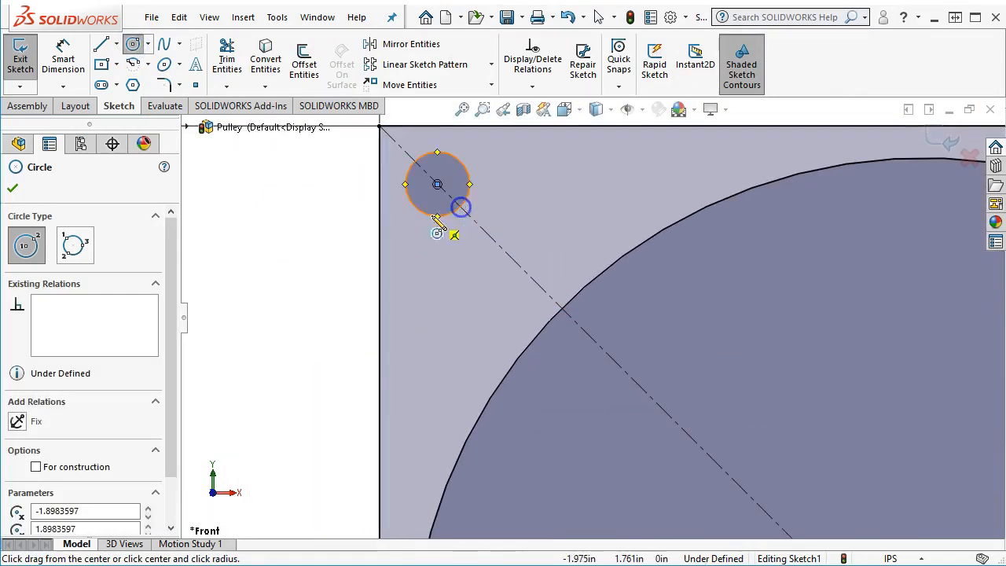
# Dimension the corner circle's diameter as .375 in.
pyautogui.rightClick(304, 191)
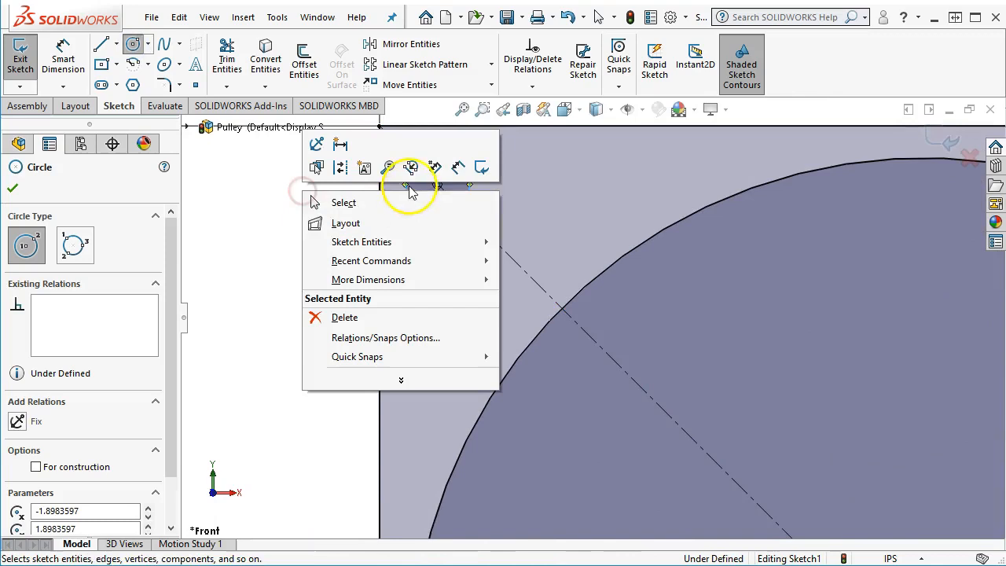
pyautogui.click(459, 167)
pyautogui.click(419, 216)
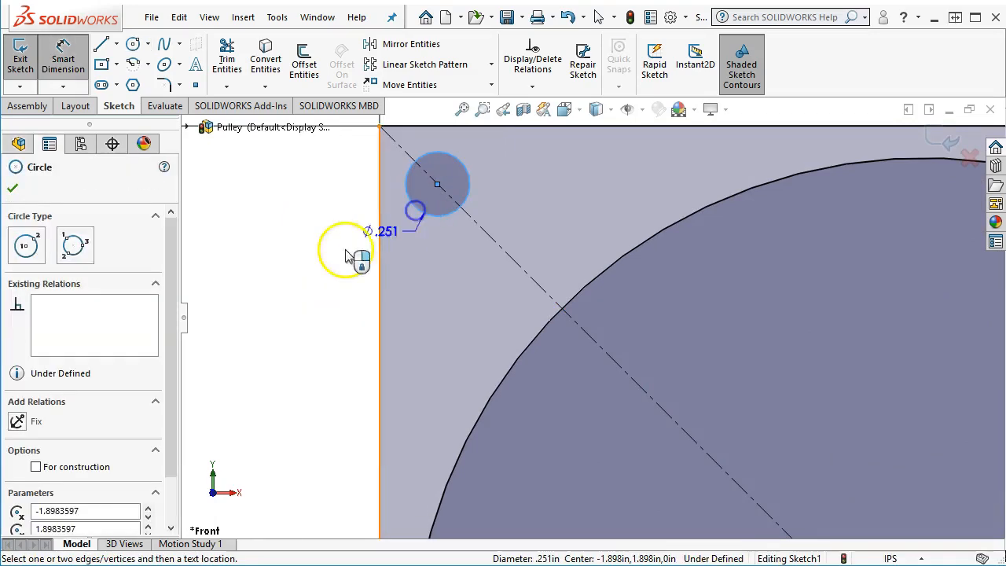
pyautogui.click(295, 279)
pyautogui.write('.375')
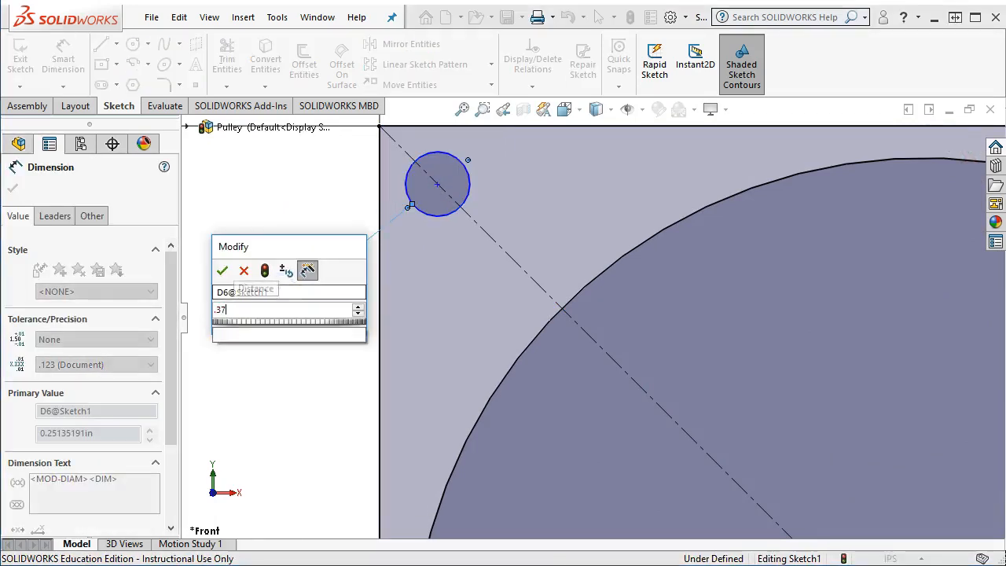
pyautogui.press('Return')
pyautogui.scroll(3, 455, 248)
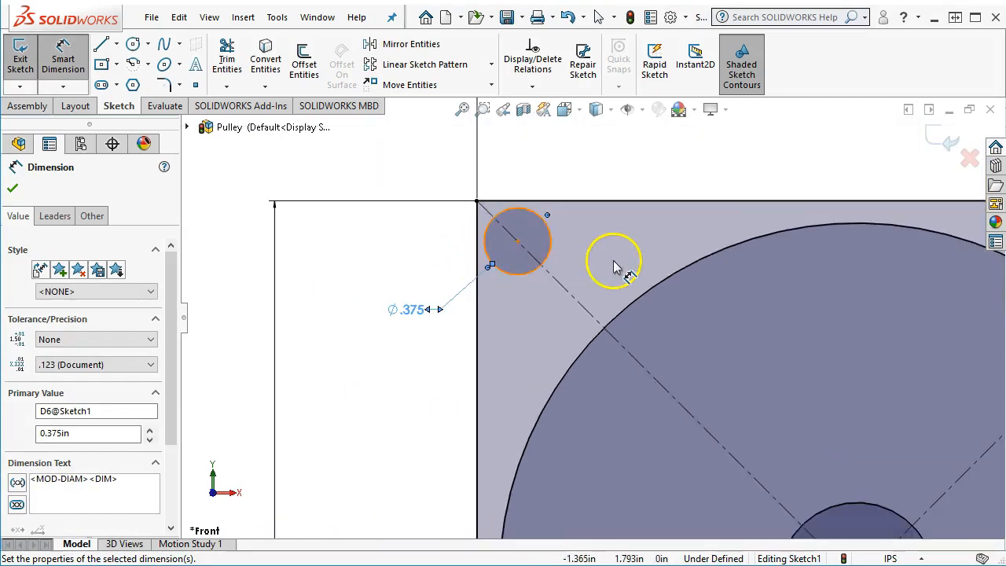
pyautogui.scroll(-2, 566, 212)
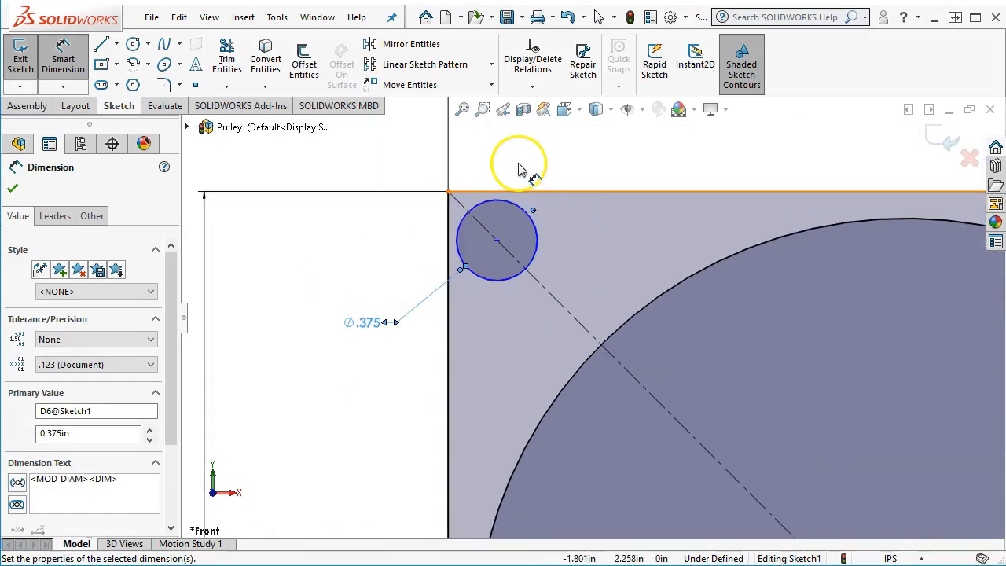
pyautogui.scroll(6, 579, 278)
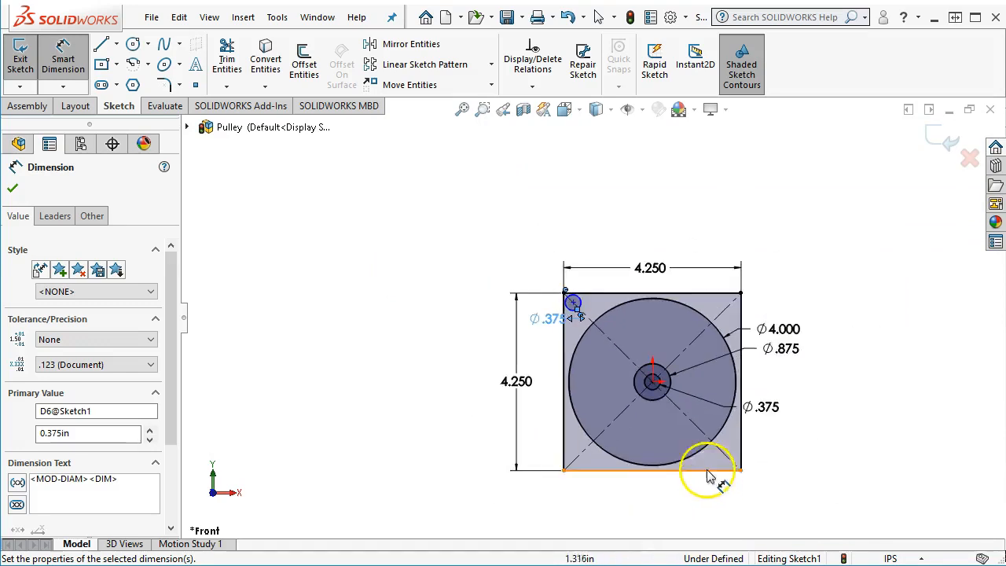
pyautogui.scroll(-2, 692, 456)
pyautogui.scroll(-1, 609, 322)
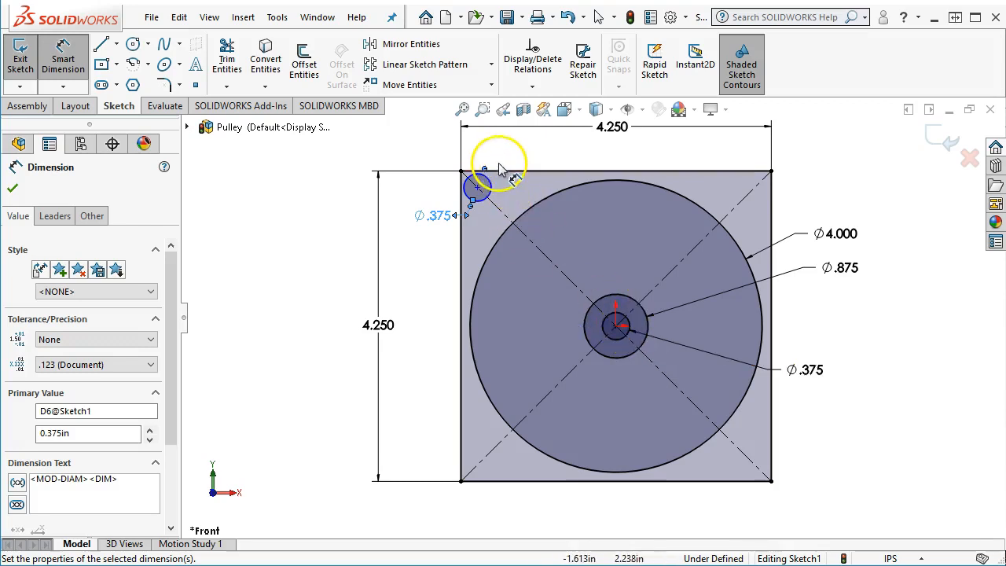
pyautogui.scroll(-1, 496, 166)
pyautogui.scroll(-2, 496, 166)
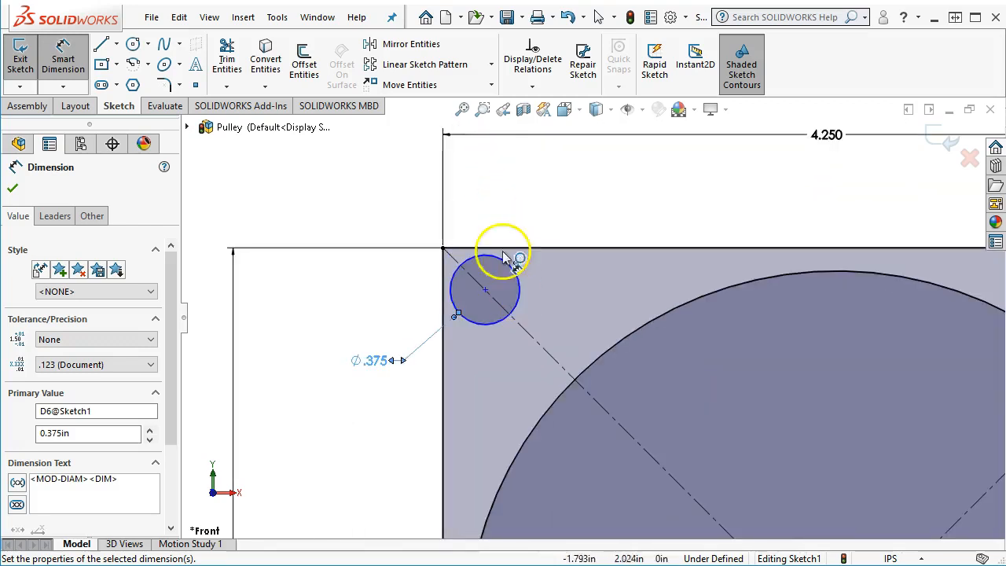
# Draw a circle about 0.18 in in diameter concentric with the .375 in circle in the square's upper-left corner.
pyautogui.rightClick(504, 201)
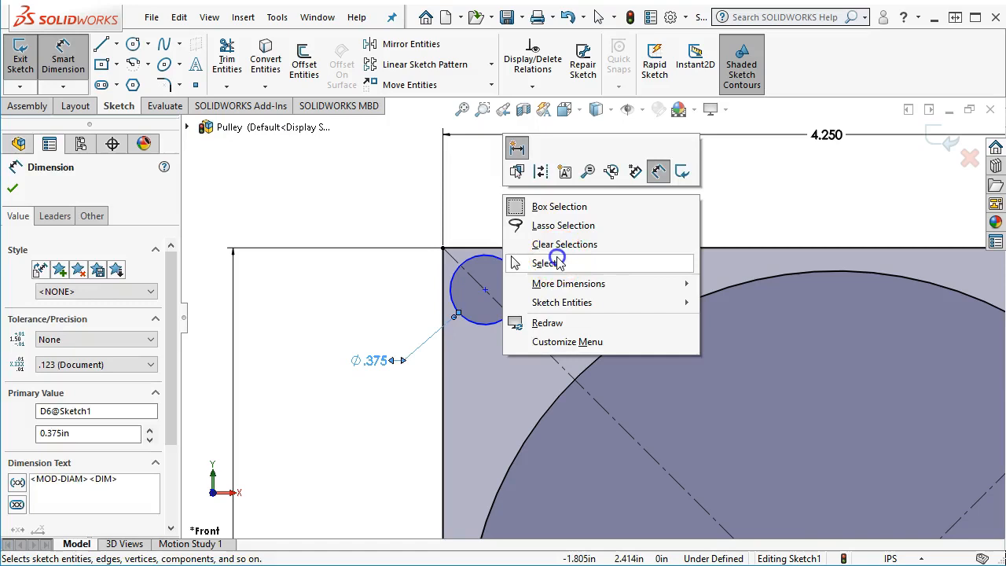
pyautogui.click(525, 261)
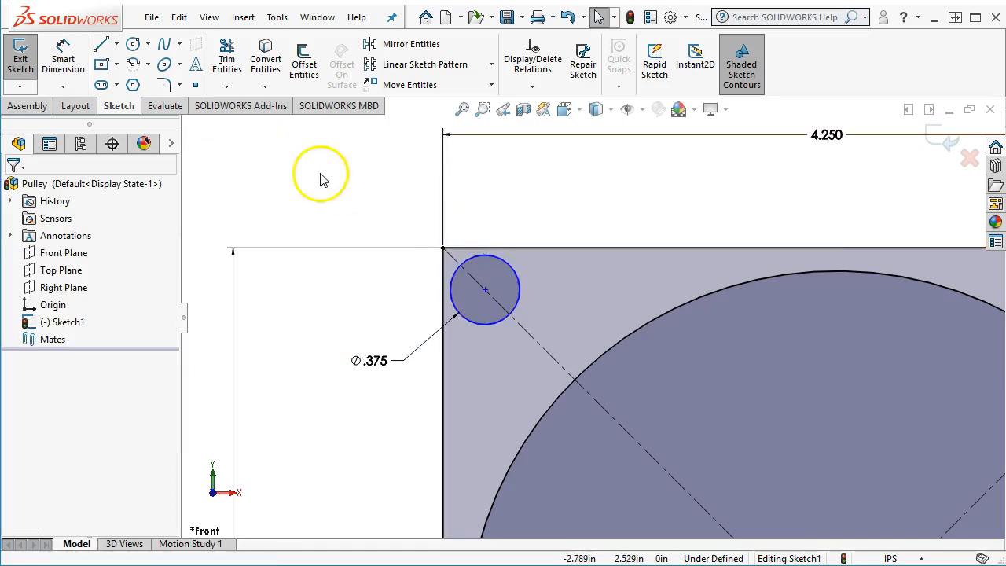
pyautogui.click(132, 44)
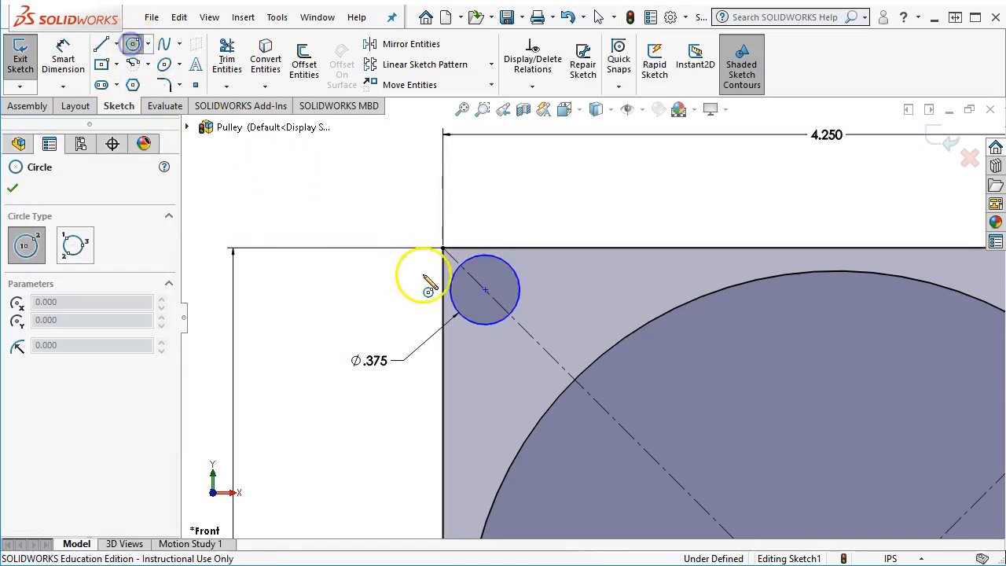
pyautogui.click(486, 291)
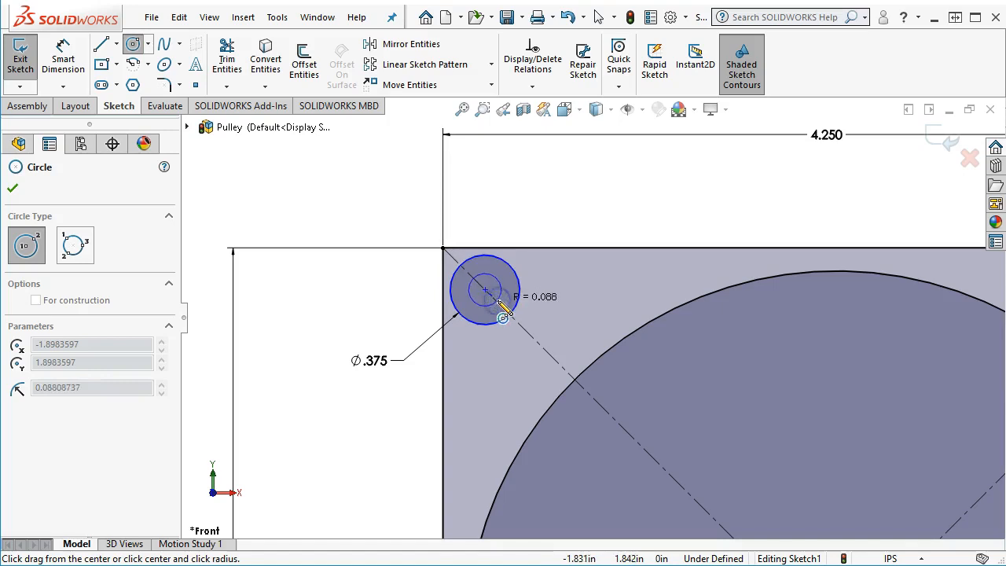
pyautogui.click(512, 315)
# Dimension the inner corner circle's diameter as .190 in.
pyautogui.rightClick(539, 224)
pyautogui.click(702, 206)
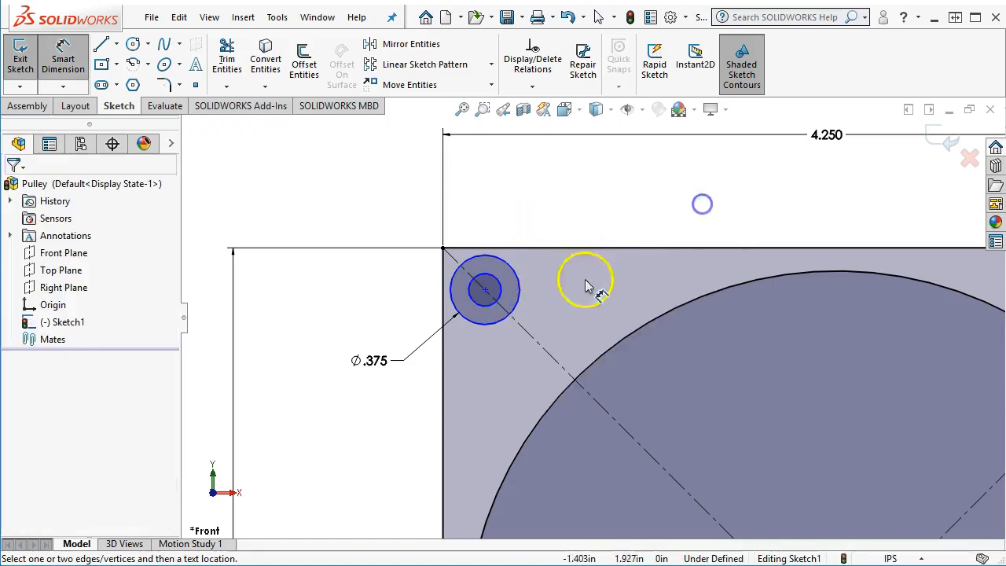
pyautogui.click(480, 310)
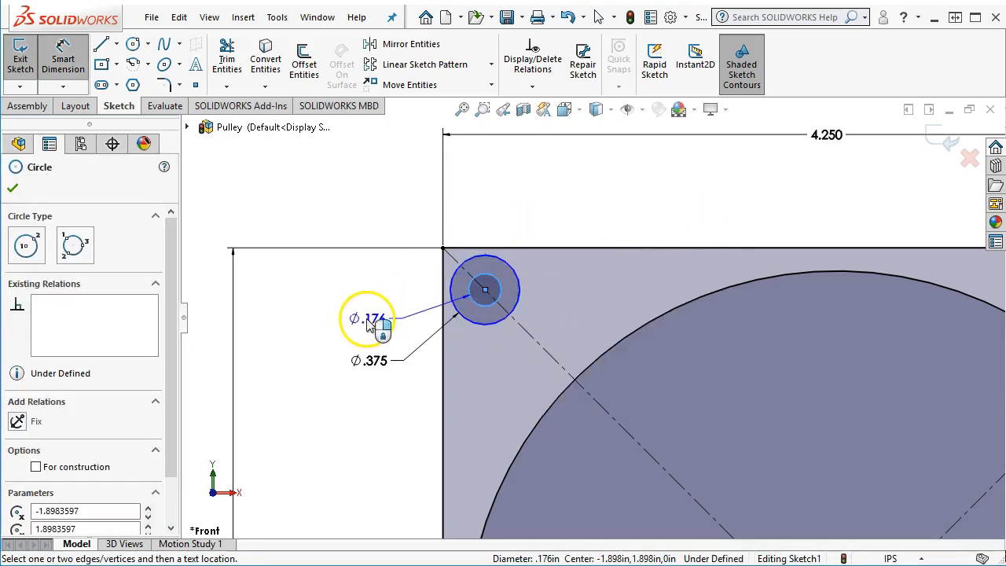
pyautogui.click(370, 357)
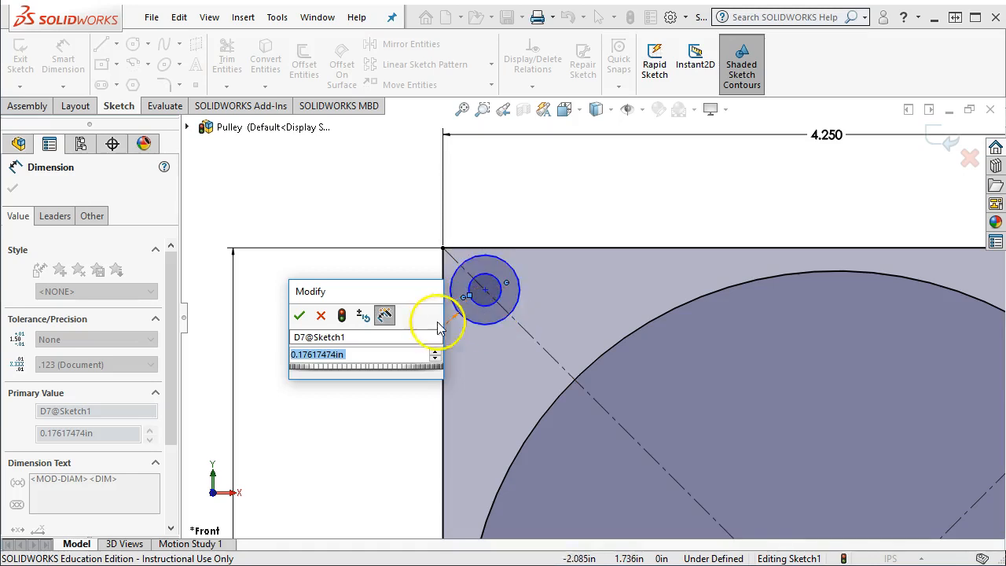
pyautogui.write('.1')
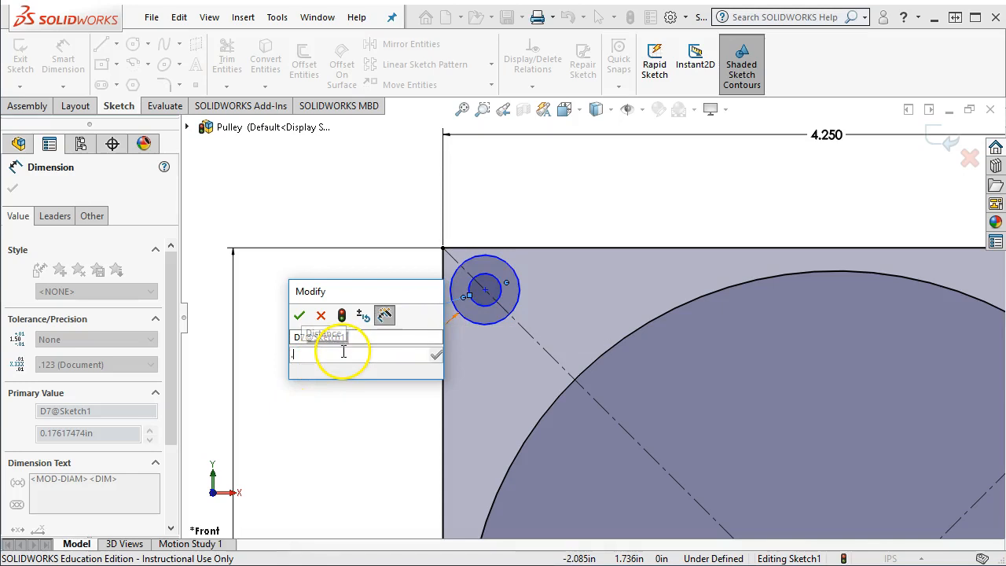
pyautogui.write('96')
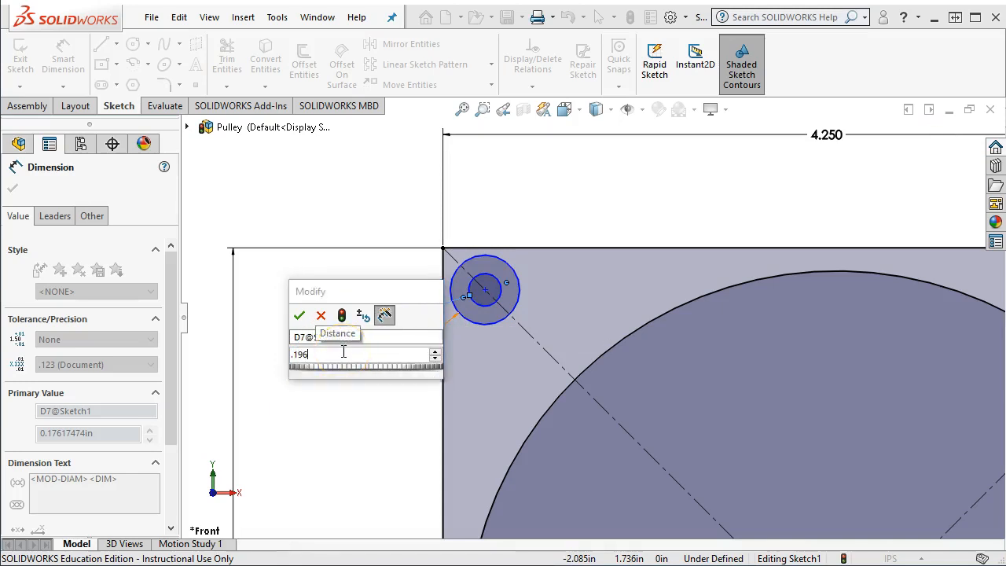
pyautogui.press('Return')
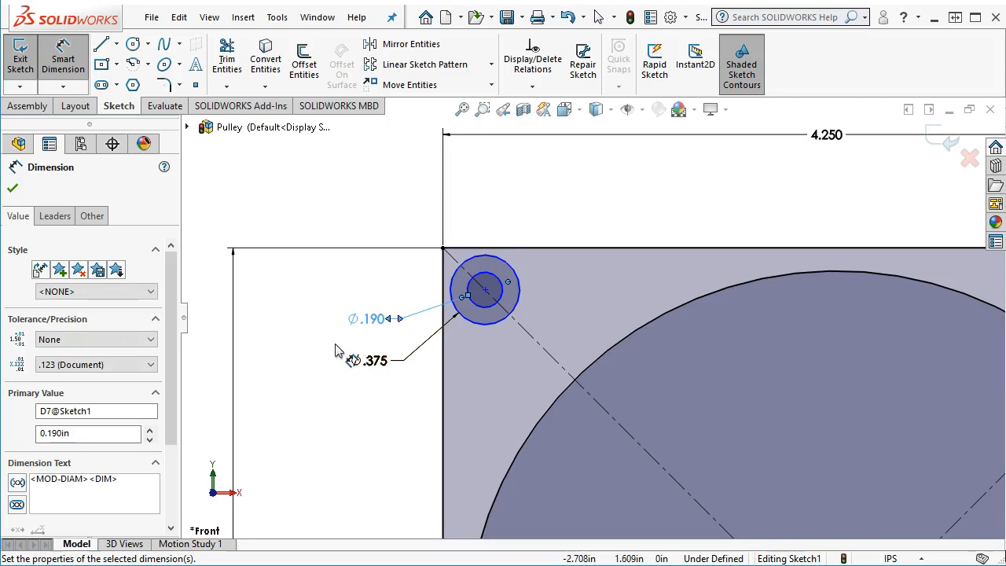
pyautogui.scroll(2, 337, 349)
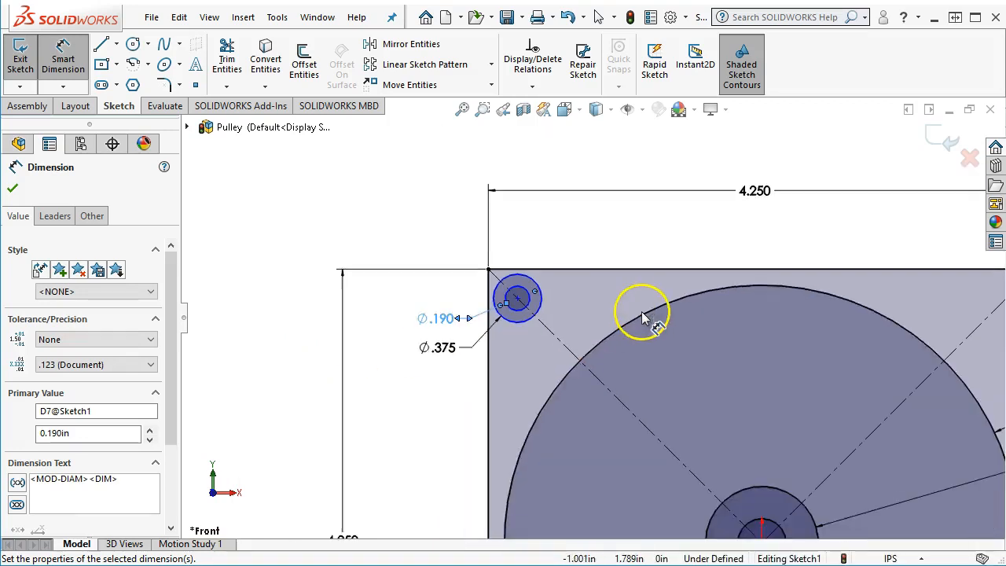
pyautogui.scroll(-3, 643, 315)
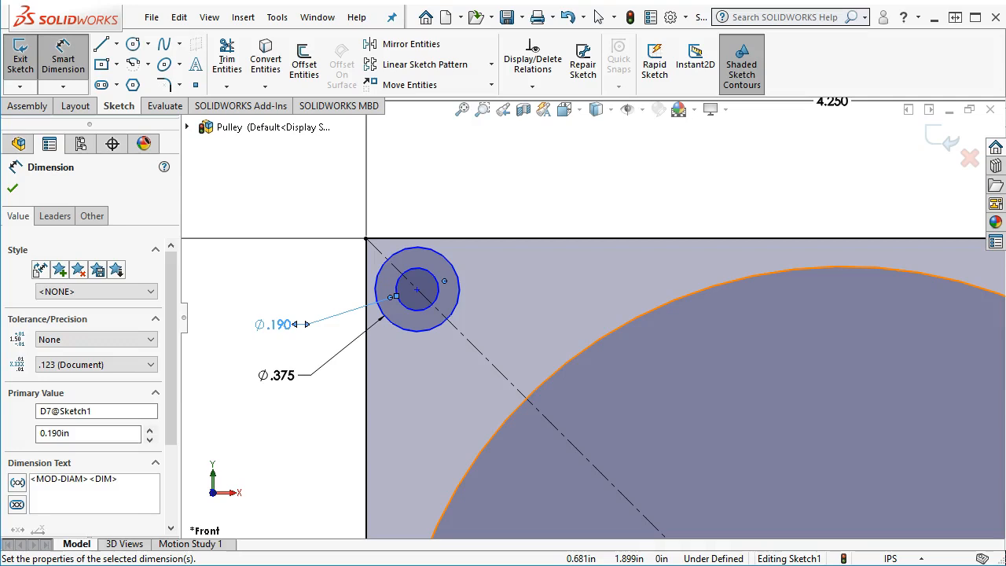
# Switch to the McMaster-Carr window, examine the oval connecting link's dimension diagram and return to the SOLIDWORKS sketch.
pyautogui.hotkey('alt', 'Tab')
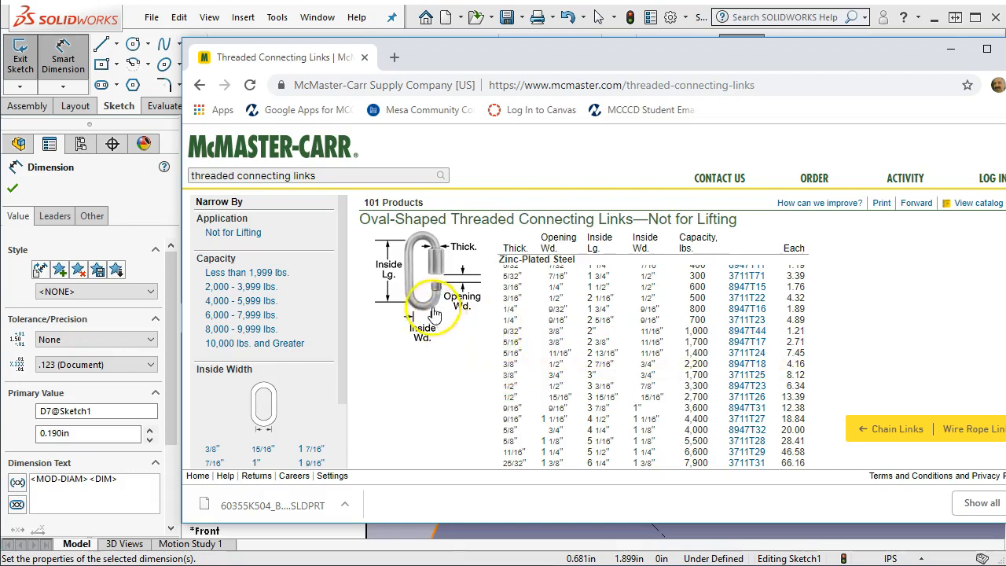
pyautogui.moveTo(437, 317)
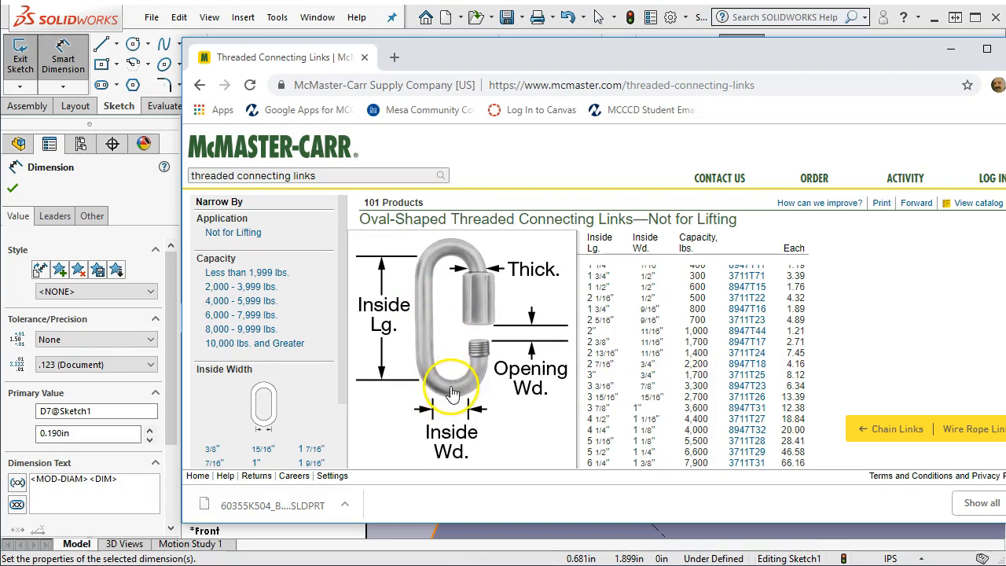
pyautogui.moveTo(563, 61); pyautogui.dragTo(1005, 110)
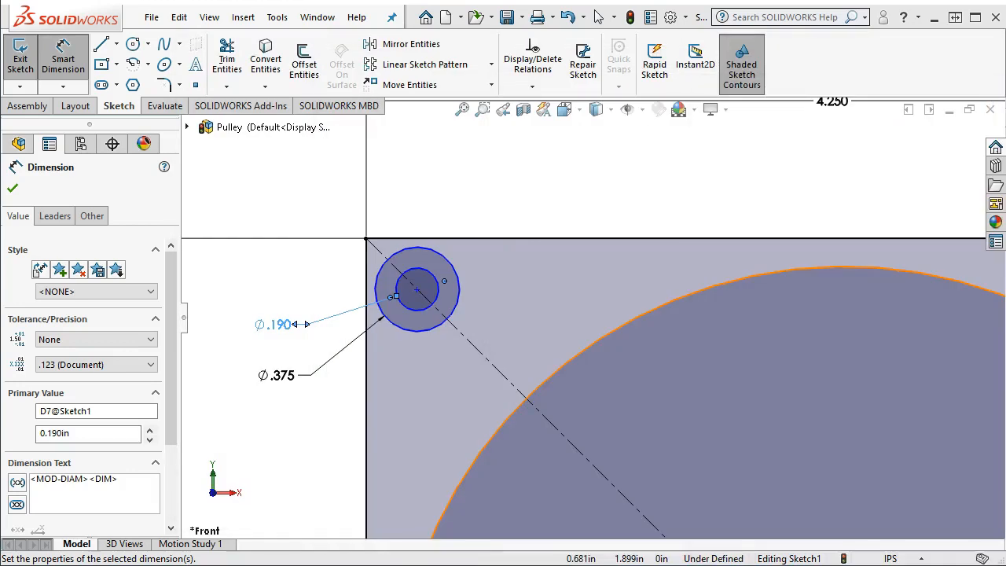
pyautogui.click(377, 311)
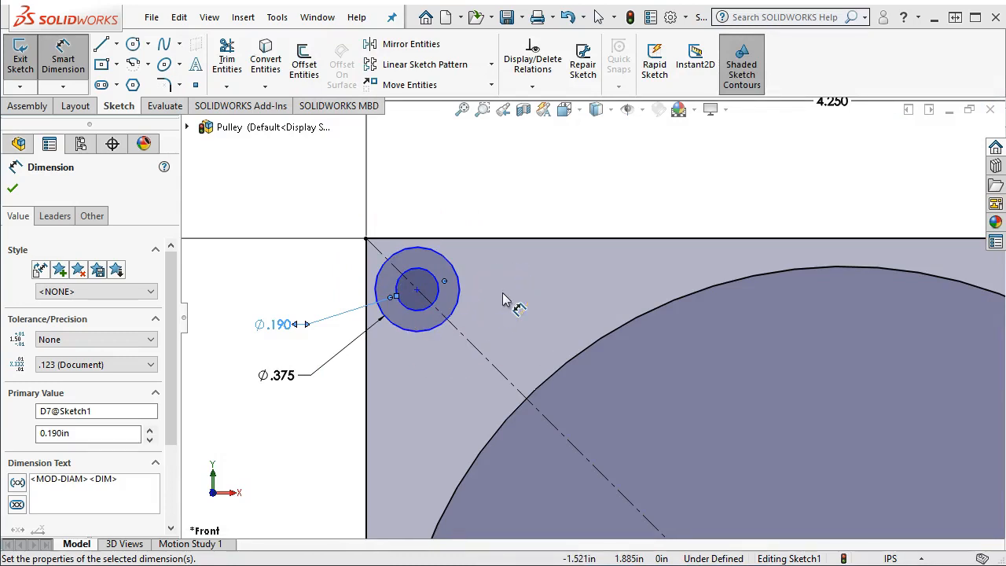
# Dimension the horizontal distance from the square's left edge to the corner circles' center as .25 in.
pyautogui.click(511, 333)
pyautogui.click(392, 326)
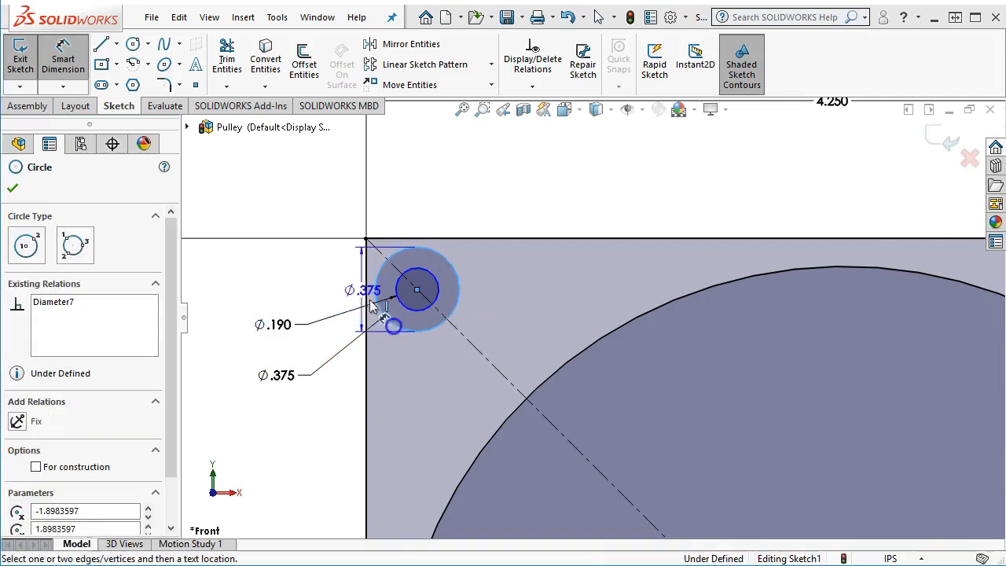
pyautogui.click(365, 265)
pyautogui.click(306, 202)
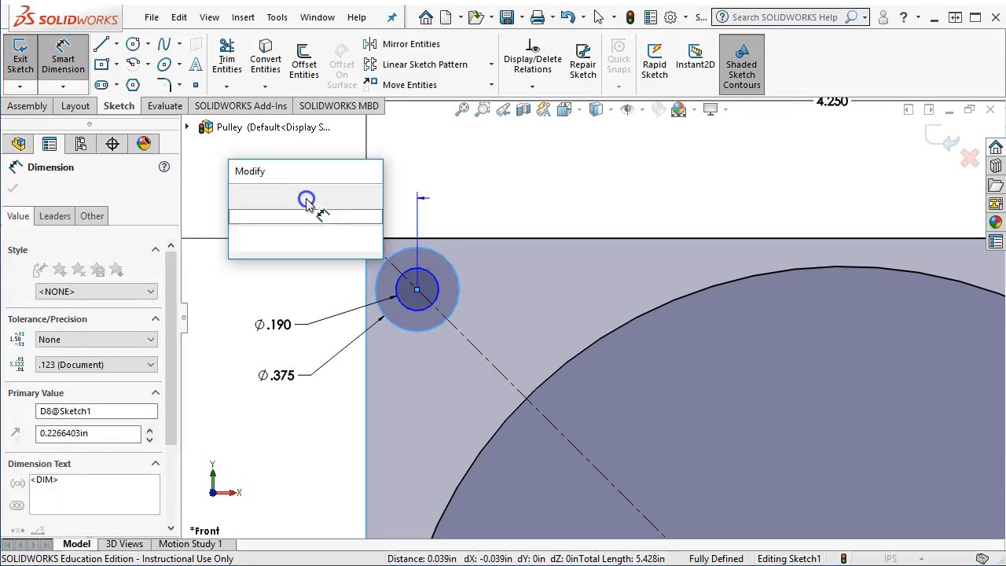
pyautogui.write('.25')
pyautogui.press('Return')
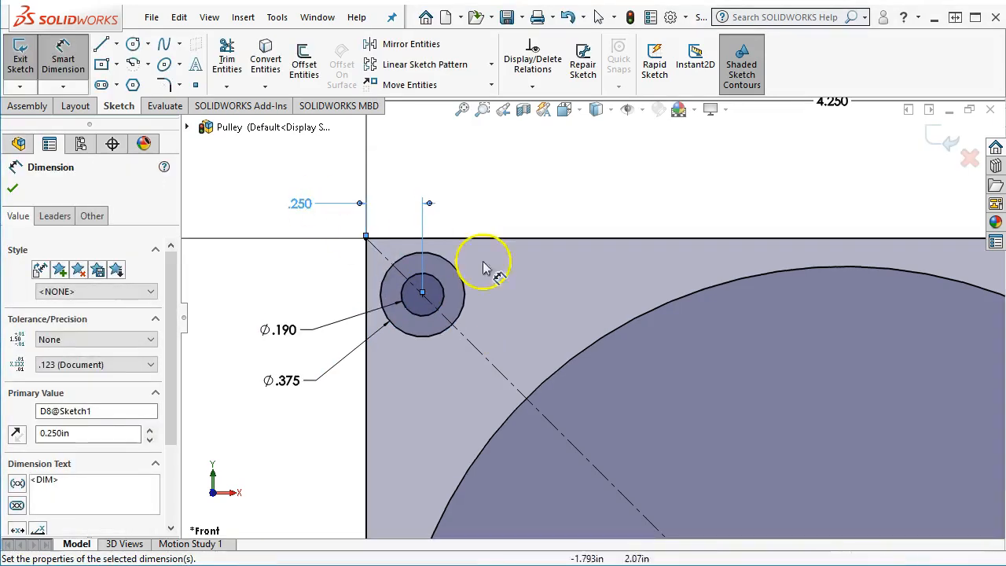
# Draw a vertical centerline from the origin to the square's top edge and a horizontal one to its left edge.
pyautogui.press('f')
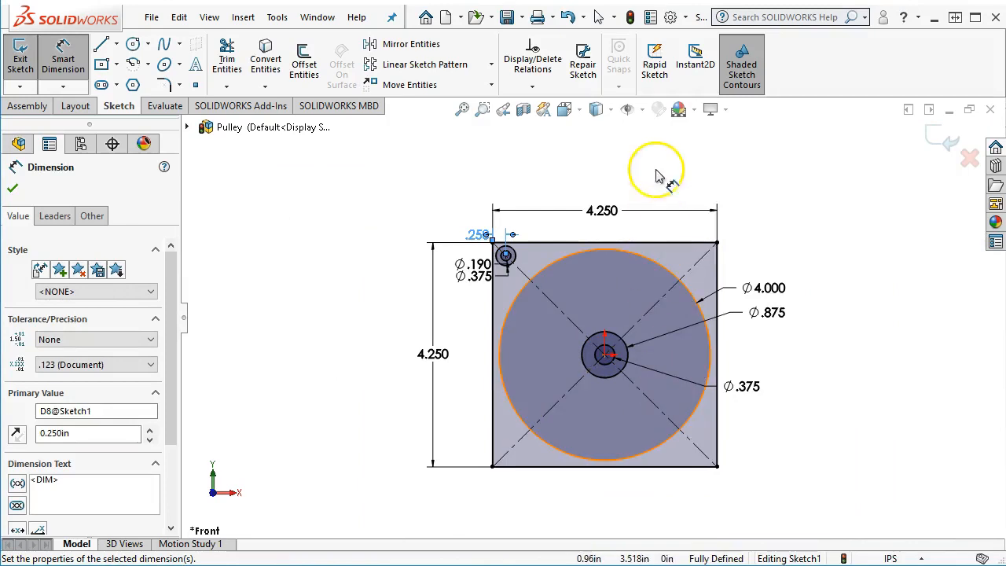
pyautogui.rightClick(656, 170)
pyautogui.click(750, 236)
pyautogui.click(116, 45)
pyautogui.click(141, 84)
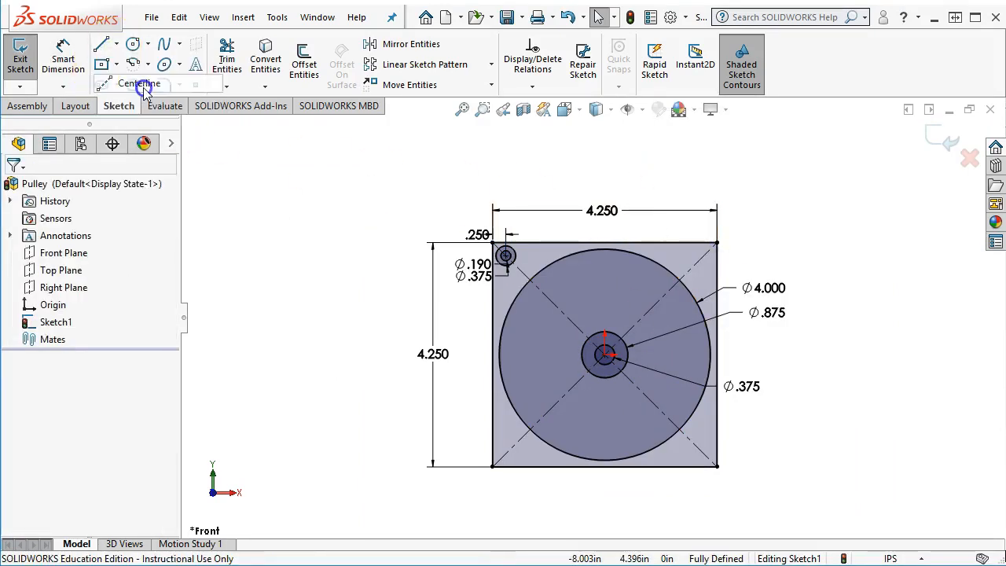
pyautogui.click(605, 355)
pyautogui.click(604, 242)
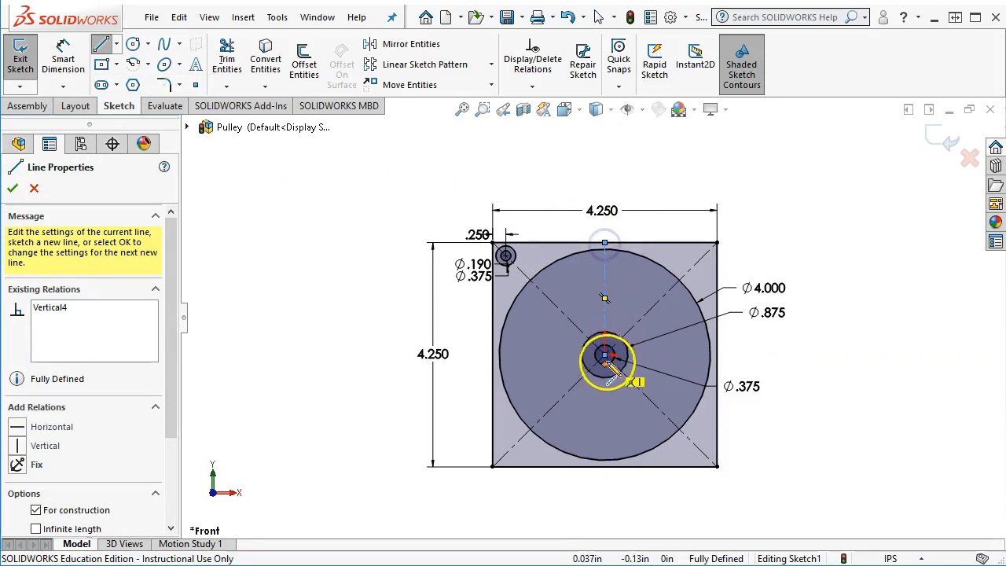
pyautogui.click(605, 355)
pyautogui.click(492, 355)
pyautogui.rightClick(441, 195)
pyautogui.click(467, 121)
# Mirror the two concentric upper-left corner circles about the vertical centerline.
pyautogui.scroll(-5, 502, 263)
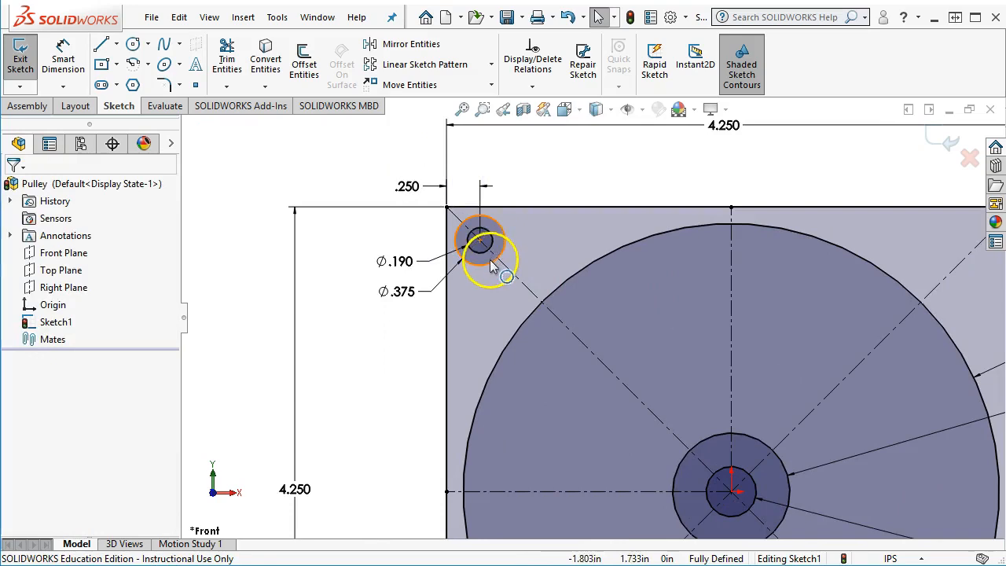
pyautogui.click(487, 250)
pyautogui.keyDown('ctrl'); pyautogui.click(502, 258); pyautogui.keyUp('ctrl')
pyautogui.scroll(3, 711, 322)
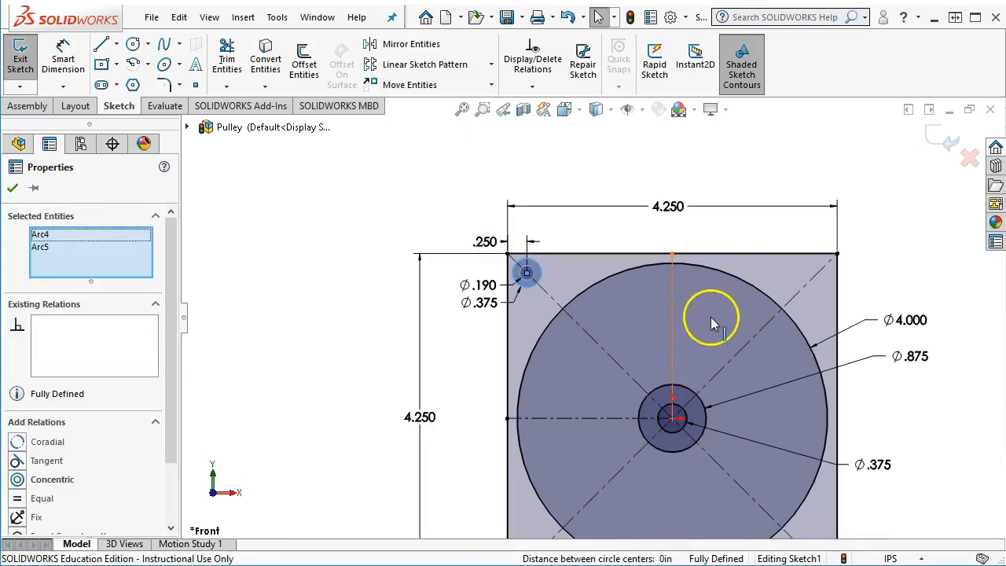
pyautogui.keyDown('ctrl'); pyautogui.click(671, 306); pyautogui.keyUp('ctrl')
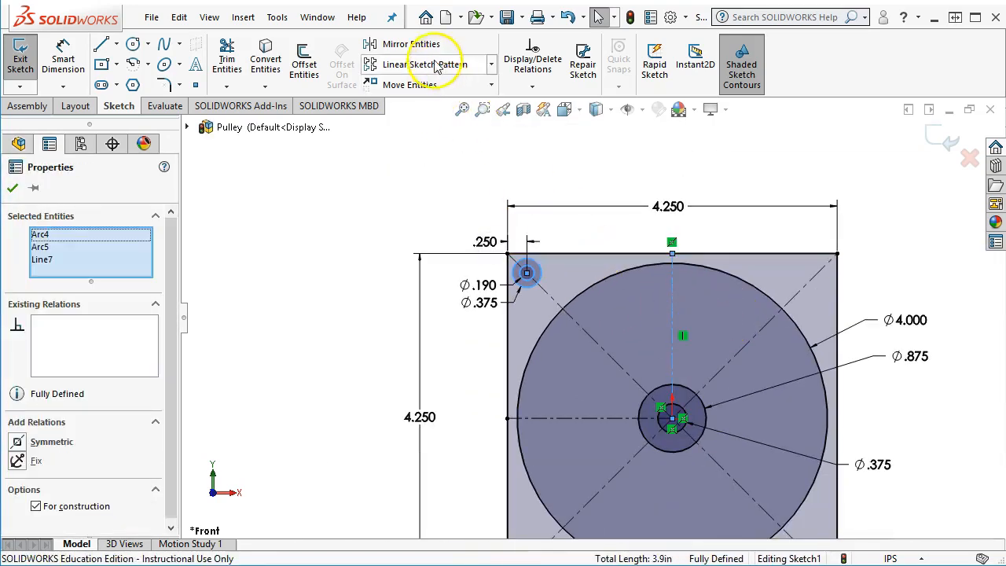
pyautogui.click(411, 44)
# Mirror the four circles in the two upper corners about the horizontal centerline.
pyautogui.scroll(2, 569, 388)
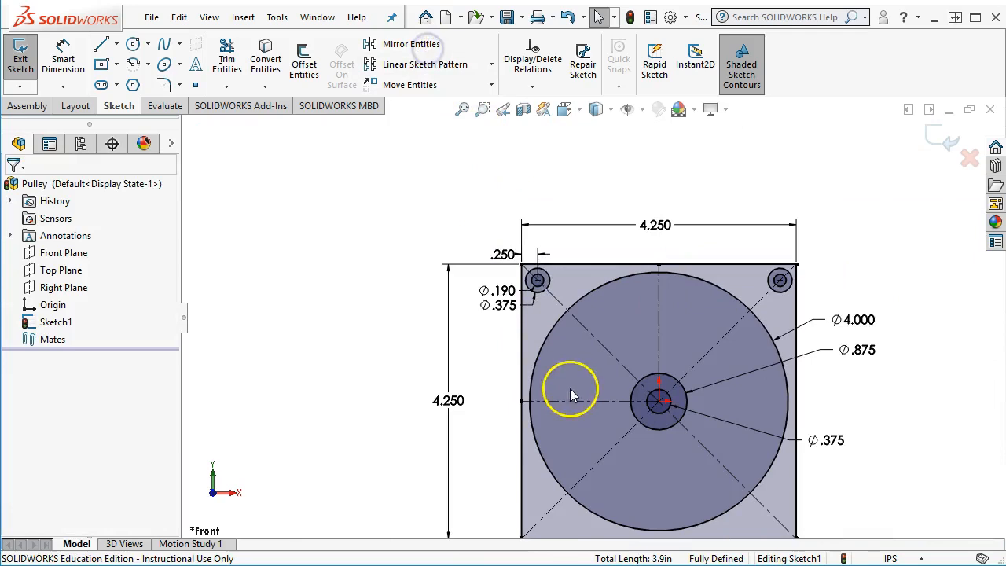
pyautogui.click(548, 289)
pyautogui.scroll(-4, 542, 286)
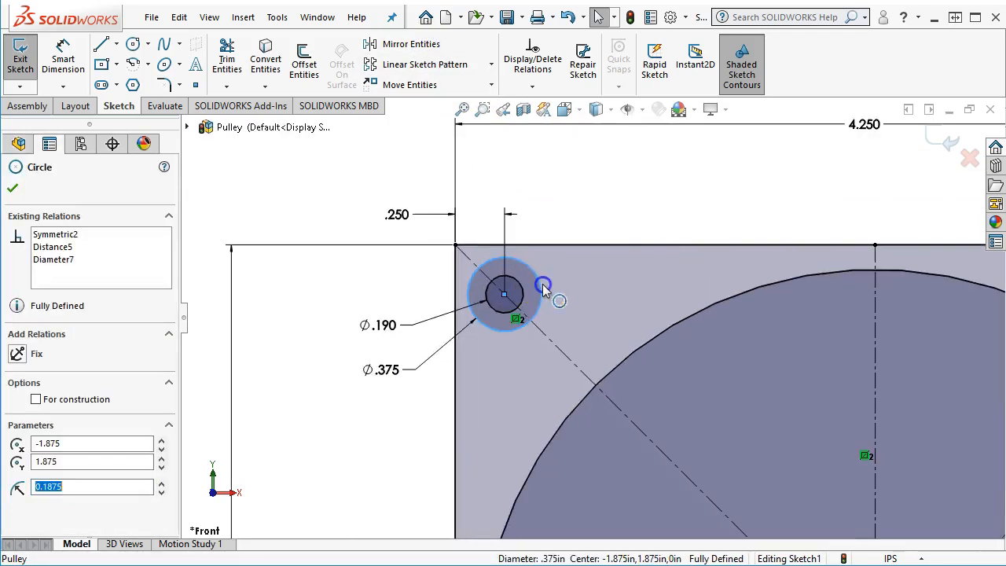
pyautogui.click(524, 298)
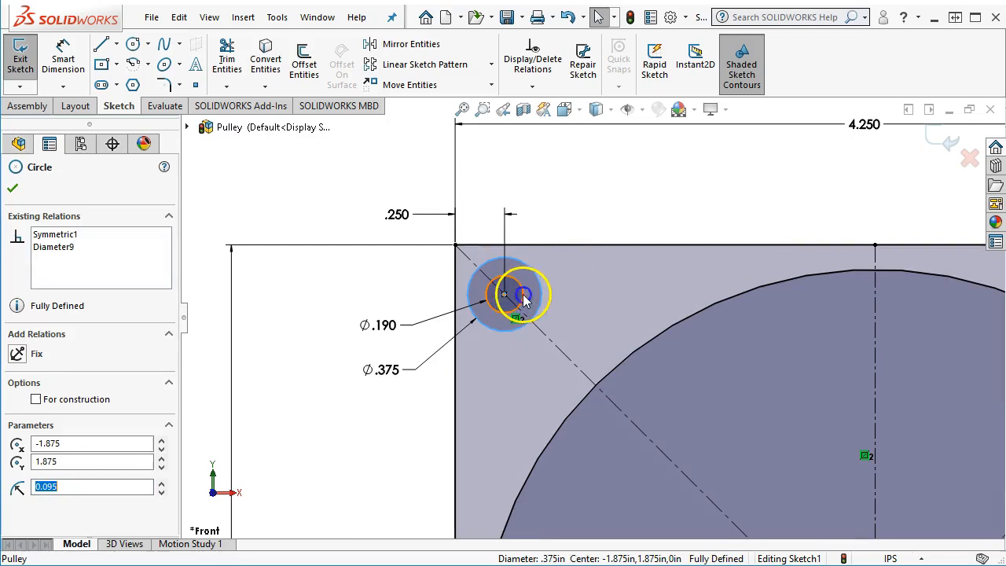
pyautogui.keyDown('ctrl'); pyautogui.click(541, 296); pyautogui.keyUp('ctrl')
pyautogui.scroll(4, 750, 353)
pyautogui.scroll(-2, 848, 358)
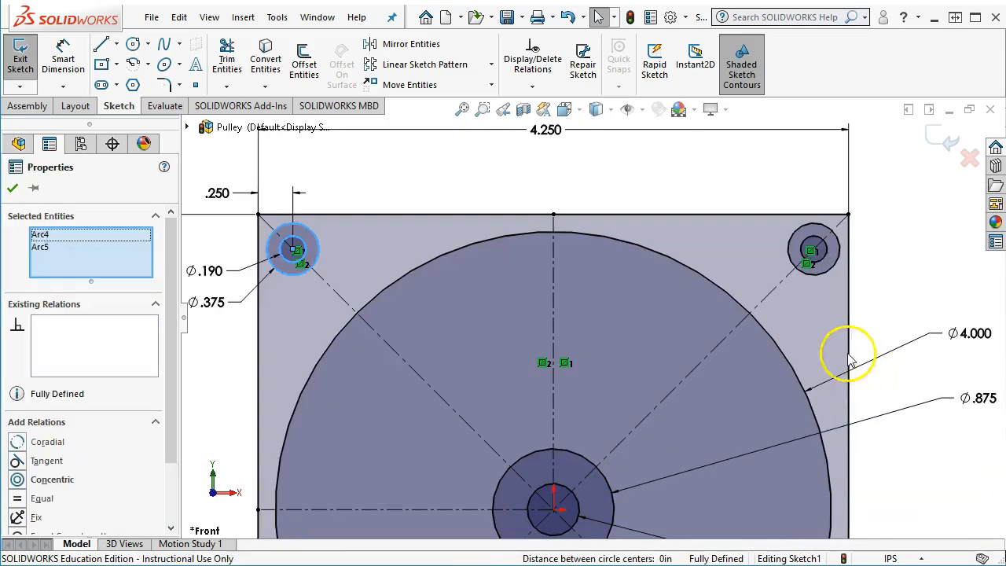
pyautogui.keyDown('ctrl'); pyautogui.click(817, 275); pyautogui.keyUp('ctrl')
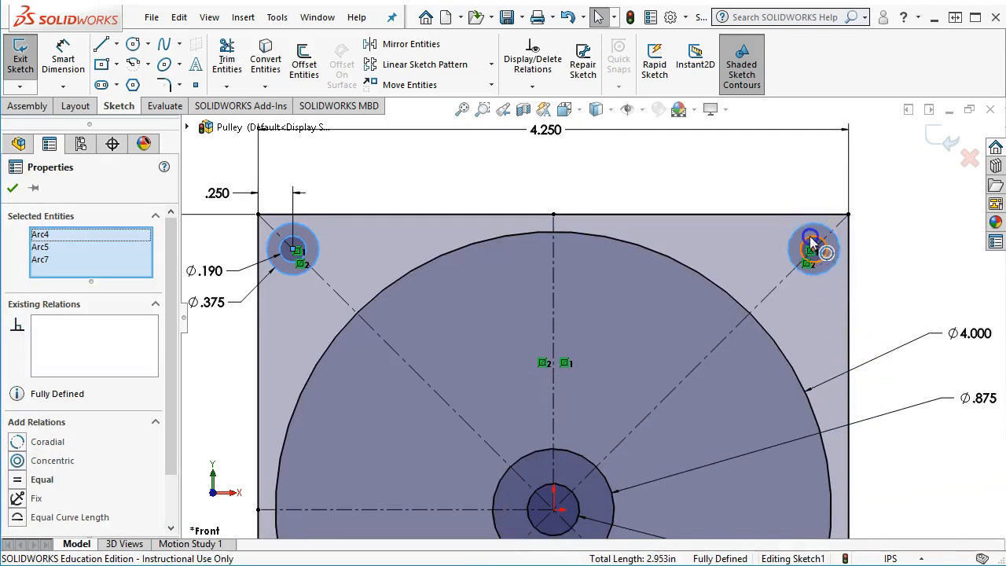
pyautogui.keyDown('ctrl'); pyautogui.click(810, 239); pyautogui.keyUp('ctrl')
pyautogui.scroll(4, 674, 332)
pyautogui.scroll(-4, 573, 371)
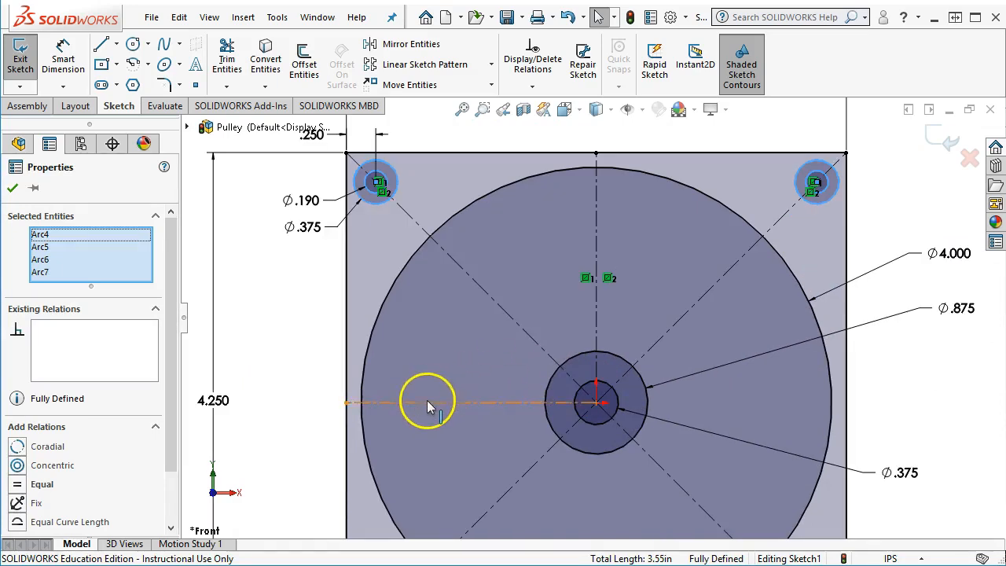
pyautogui.keyDown('ctrl'); pyautogui.click(427, 402); pyautogui.keyUp('ctrl')
pyautogui.click(393, 44)
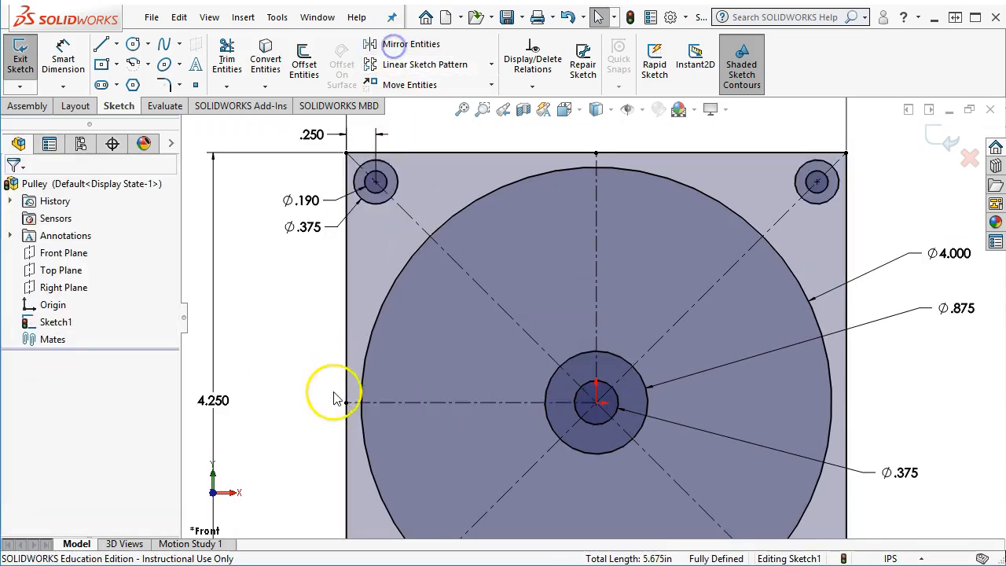
# Save the assembly document, rebuilding it before saving.
pyautogui.press('f')
pyautogui.scroll(-5, 631, 429)
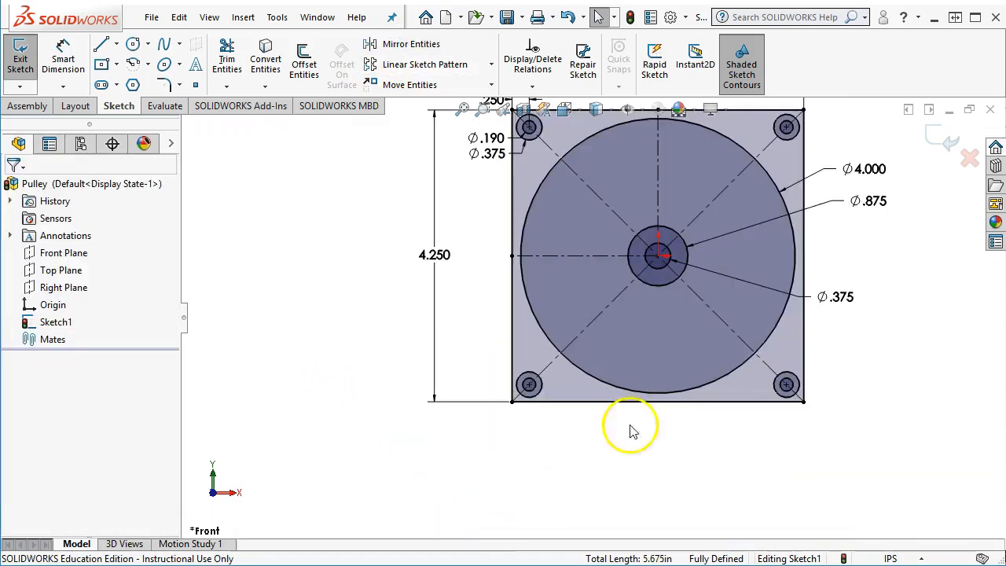
pyautogui.click(798, 204)
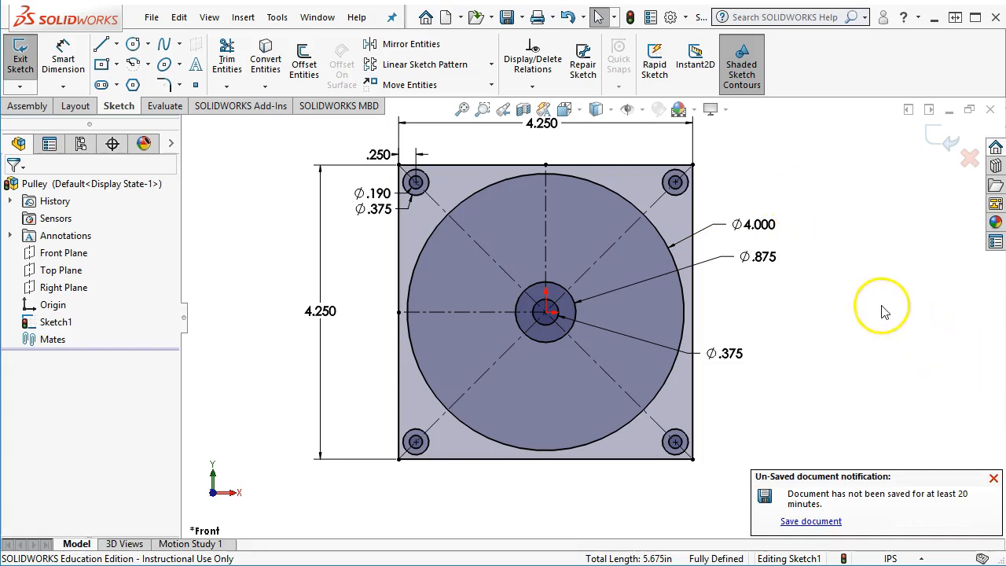
pyautogui.click(817, 521)
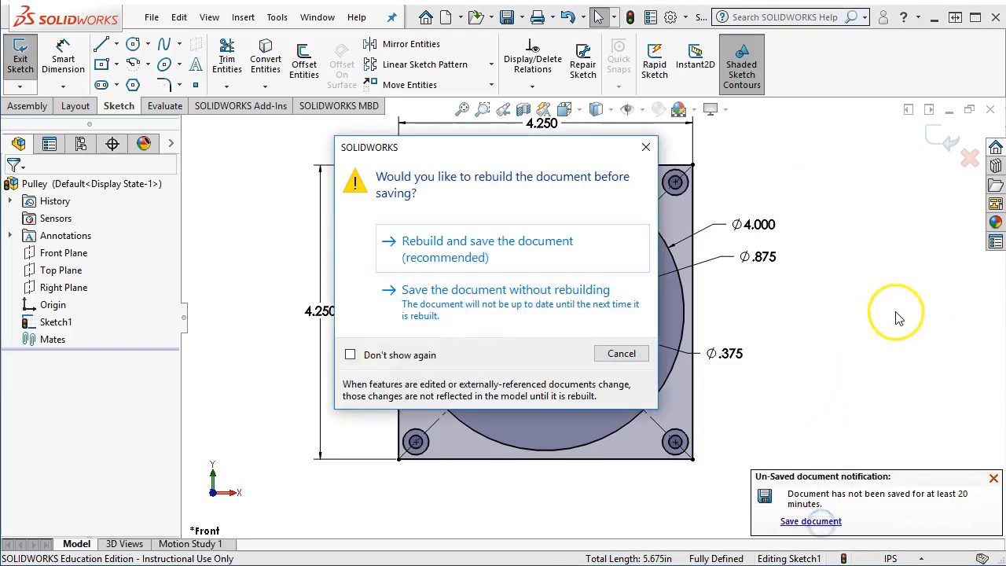
pyautogui.click(442, 242)
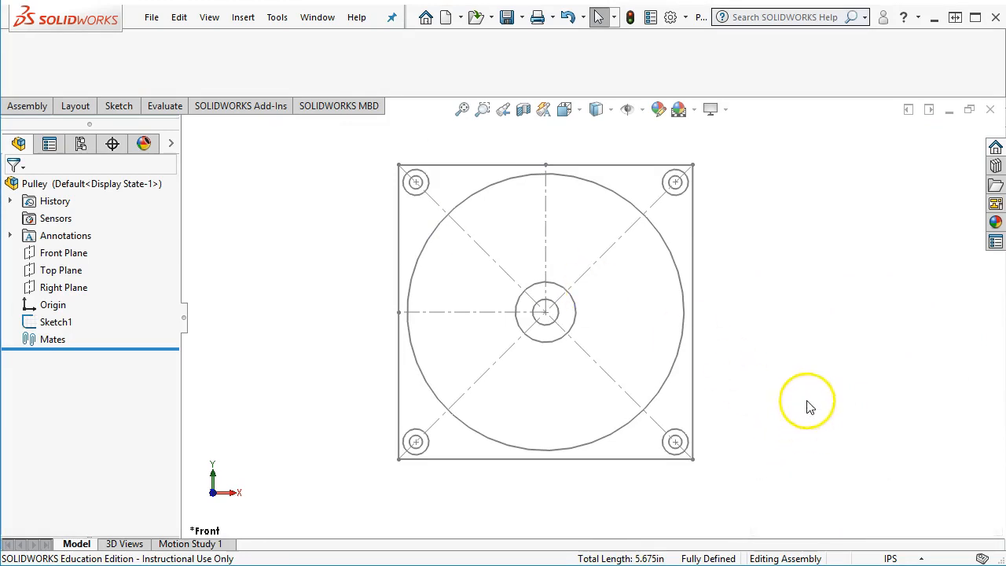
# Rename Sketch1 in the feature tree as layout.
pyautogui.scroll(1, 772, 304)
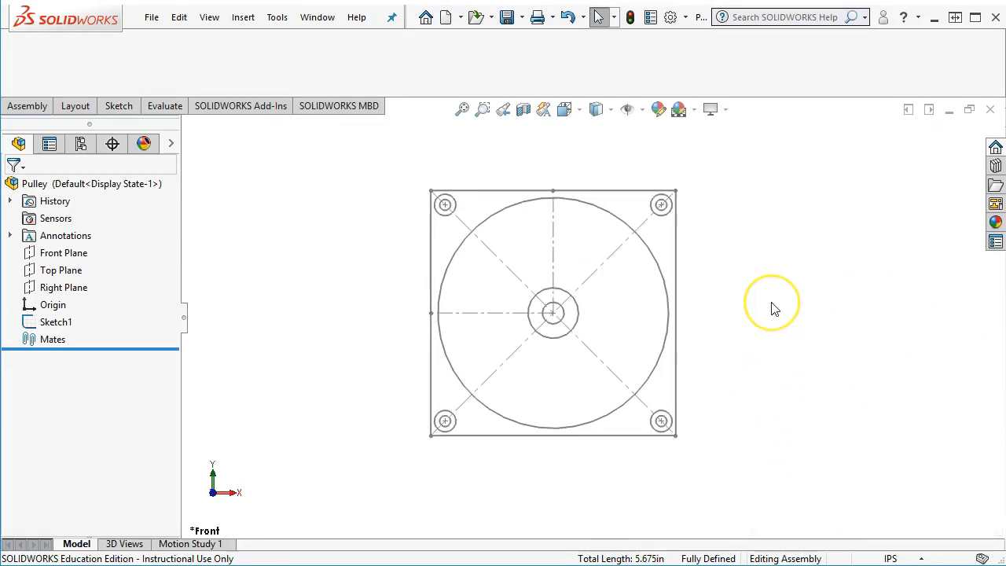
pyautogui.click(66, 321)
pyautogui.click(60, 323)
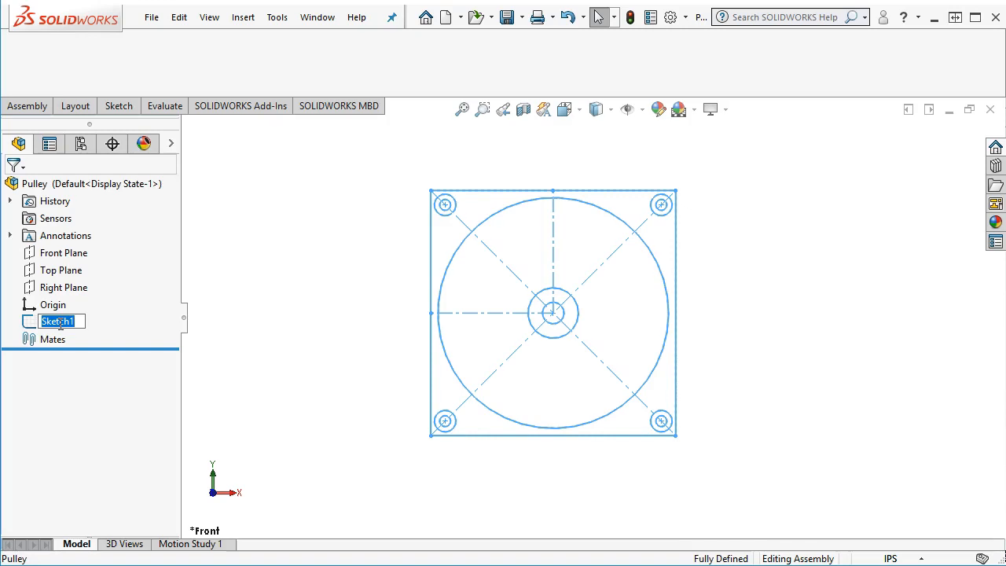
pyautogui.write('layout')
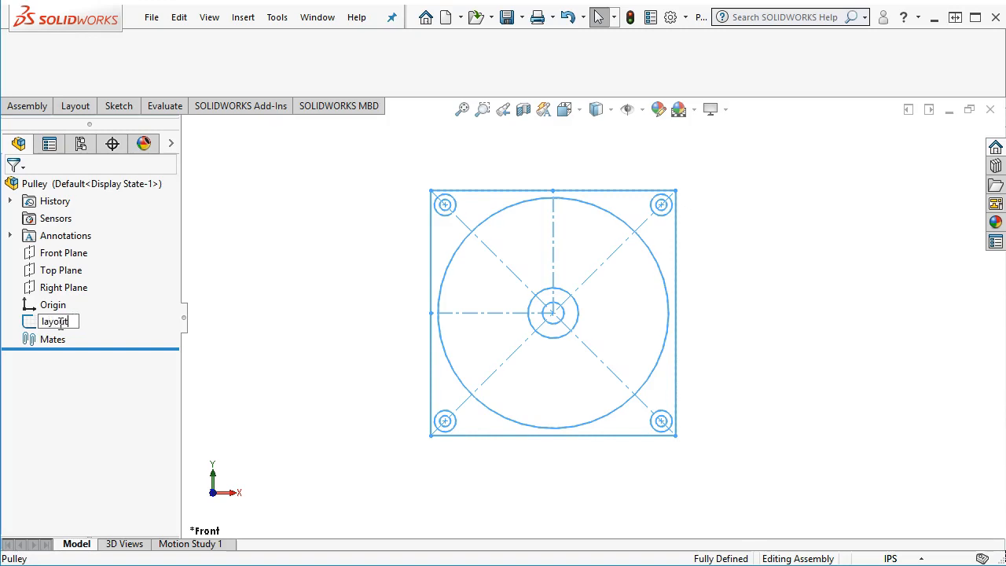
pyautogui.press('Return')
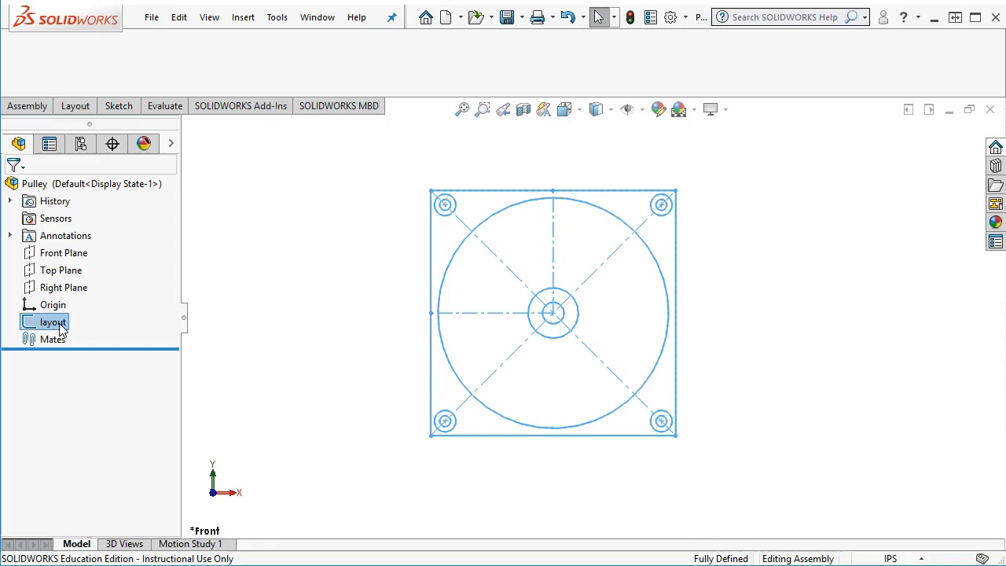
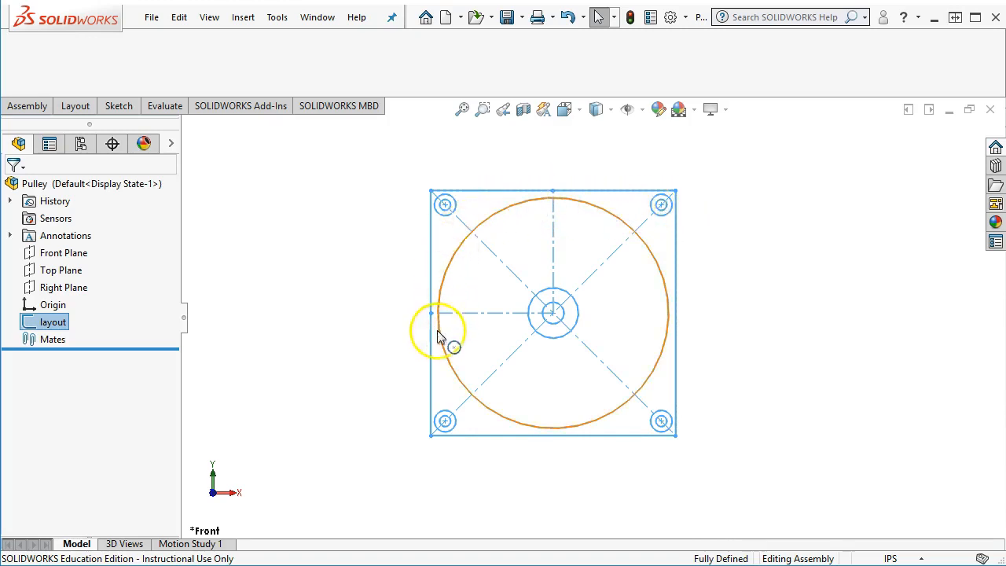
# Set the square's vertical height in the layout sketch to 4.5 in and rebuild the assembly.
pyautogui.click(658, 417)
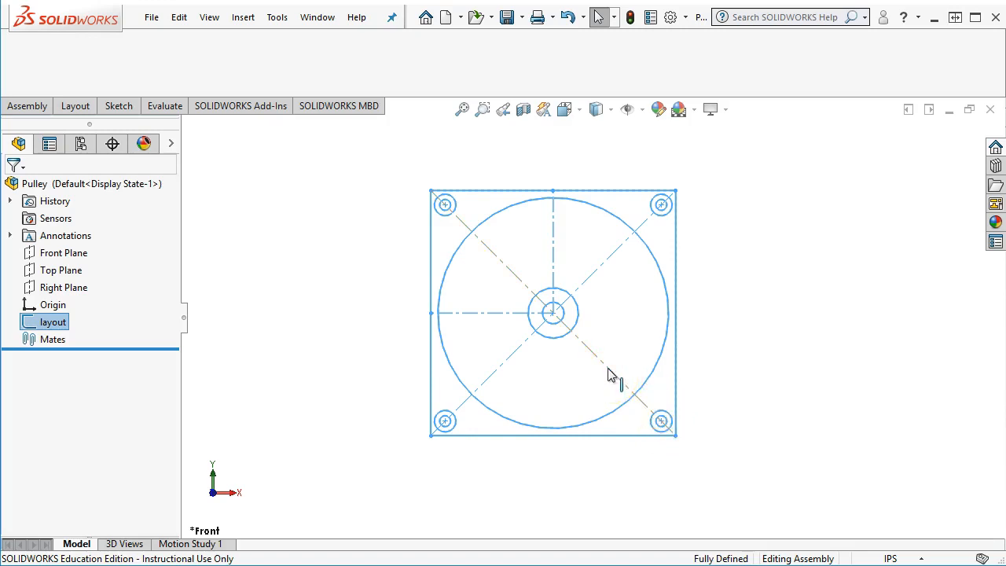
pyautogui.click(277, 291)
pyautogui.click(46, 328)
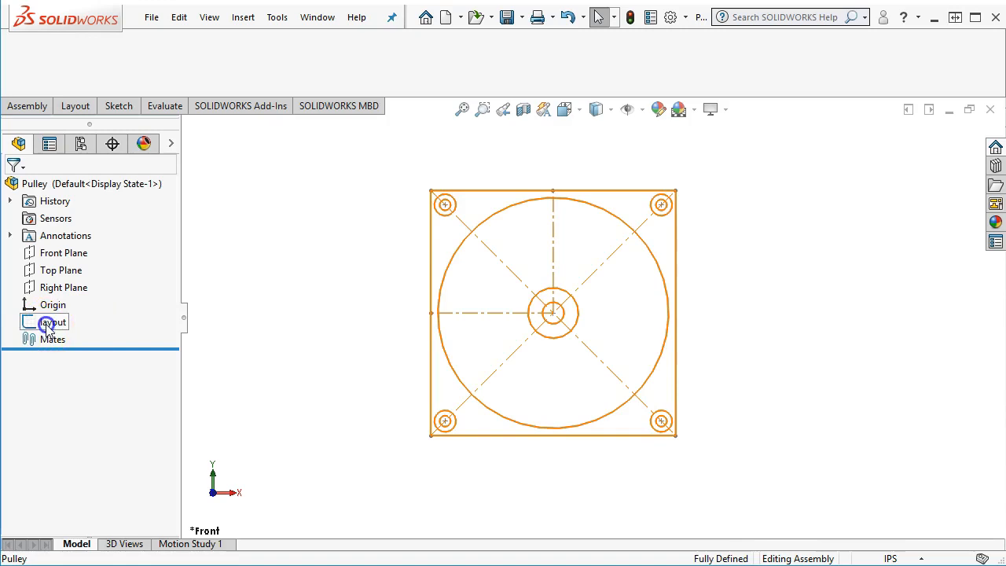
pyautogui.doubleClick(368, 316)
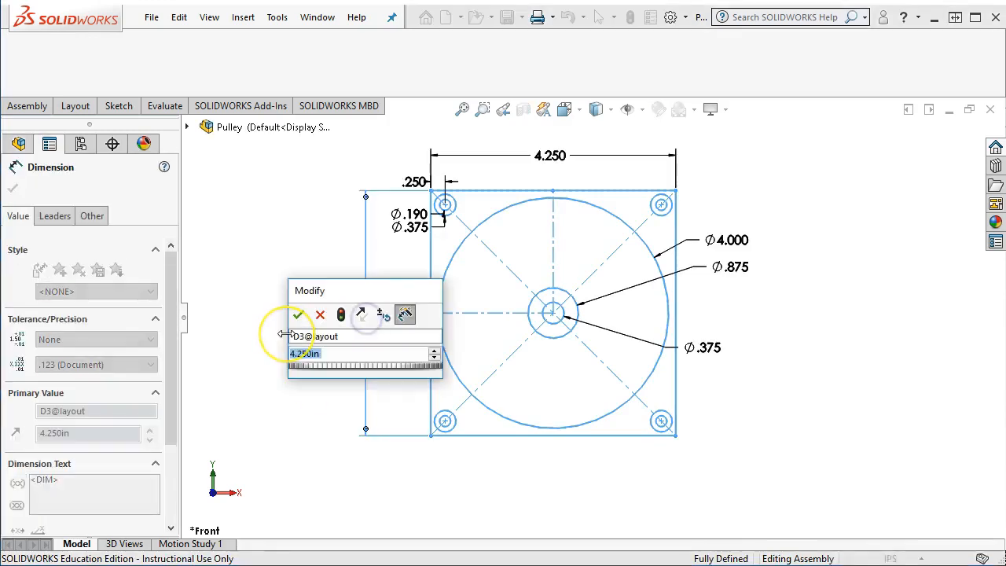
pyautogui.write('4.5')
pyautogui.press('Return')
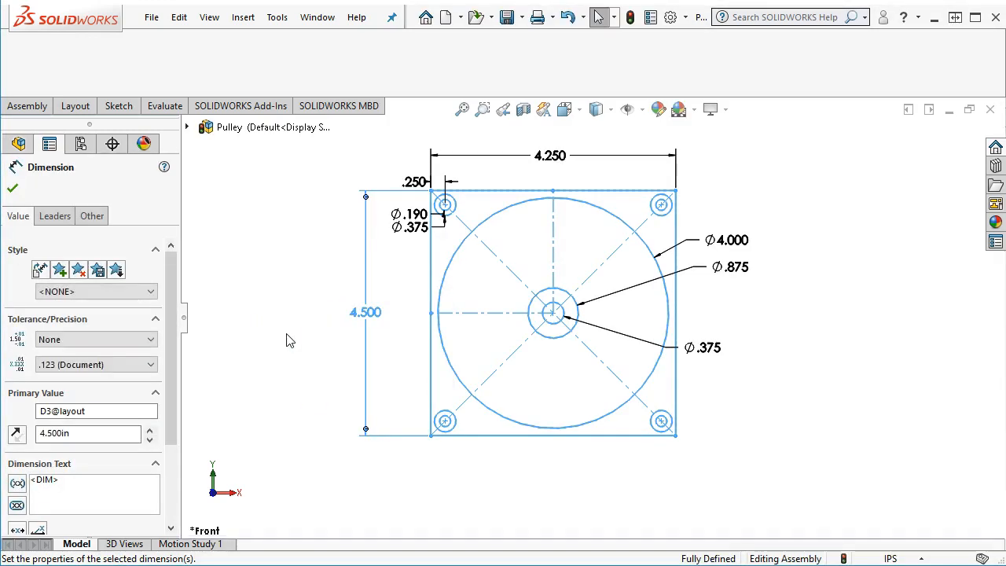
pyautogui.click(630, 16)
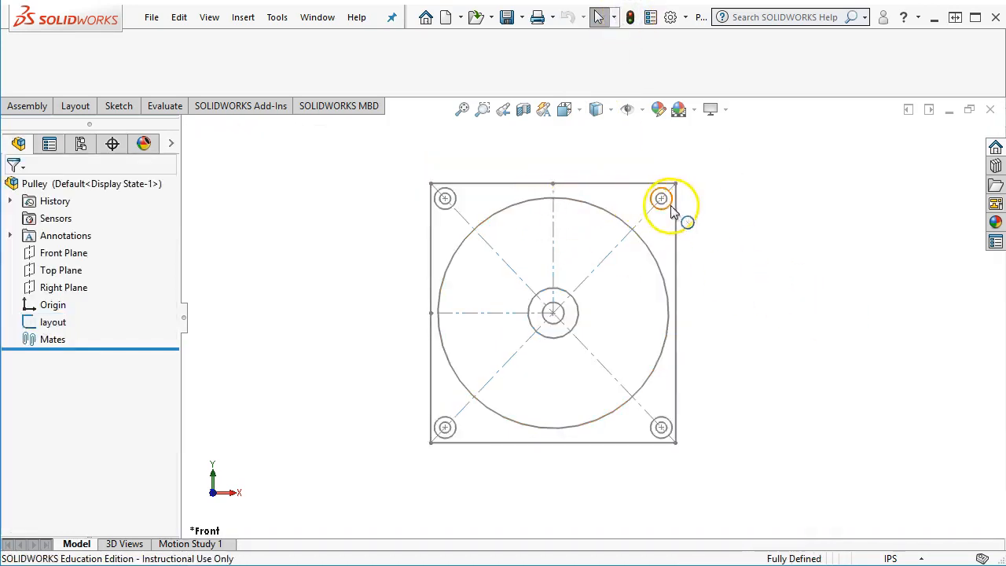
# Edit the layout sketch to add a centerline about 2.125 in long from the 4 in circle's top point to the right edge, and exit the sketch.
pyautogui.rightClick(62, 322)
pyautogui.click(73, 274)
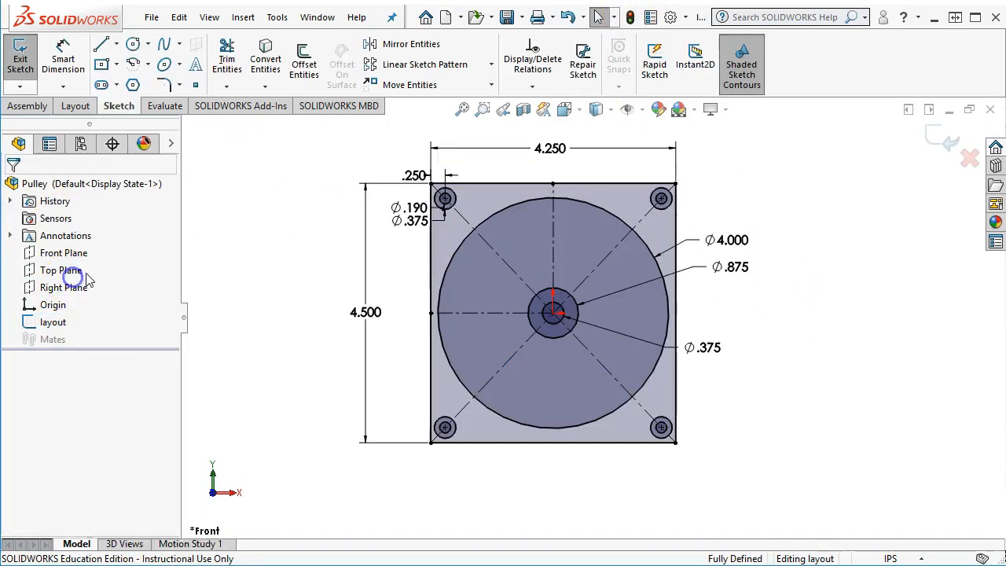
pyautogui.click(117, 44)
pyautogui.click(141, 81)
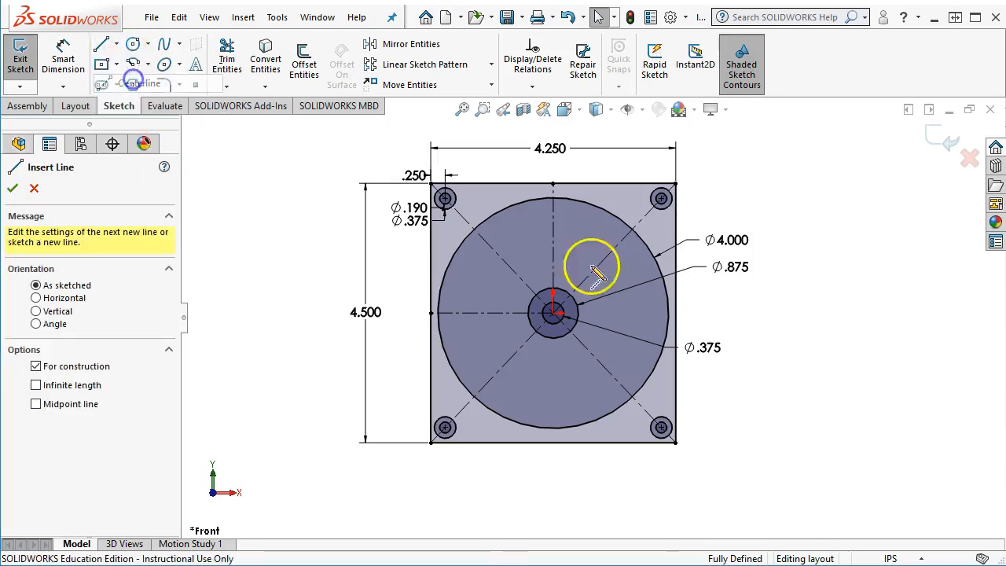
pyautogui.click(553, 196)
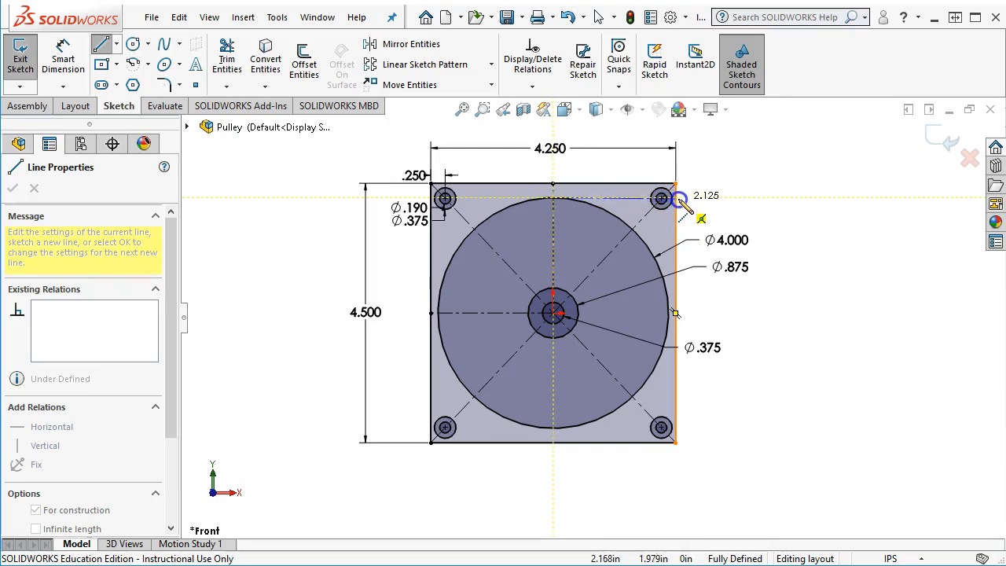
pyautogui.scroll(-3, 678, 198)
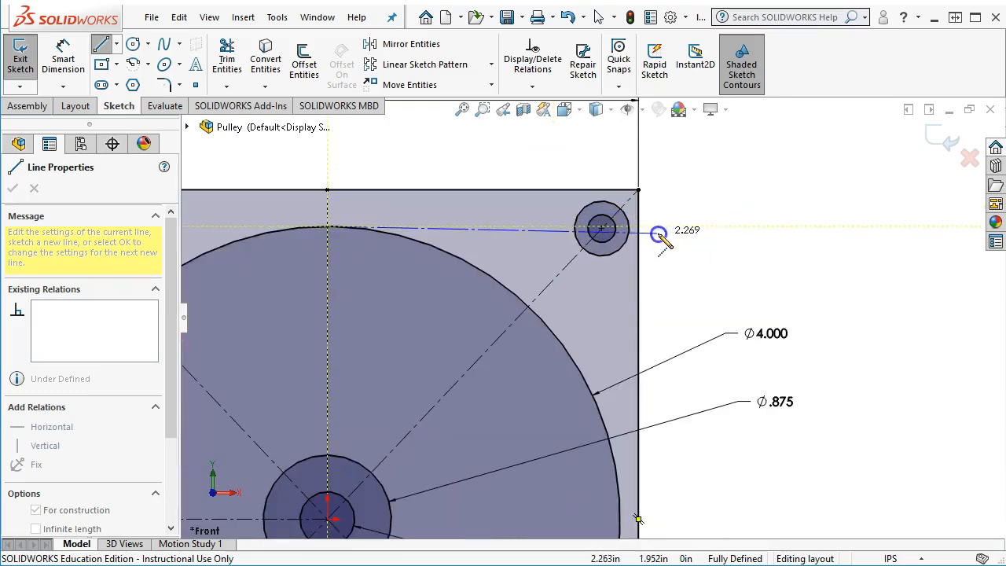
pyautogui.click(639, 228)
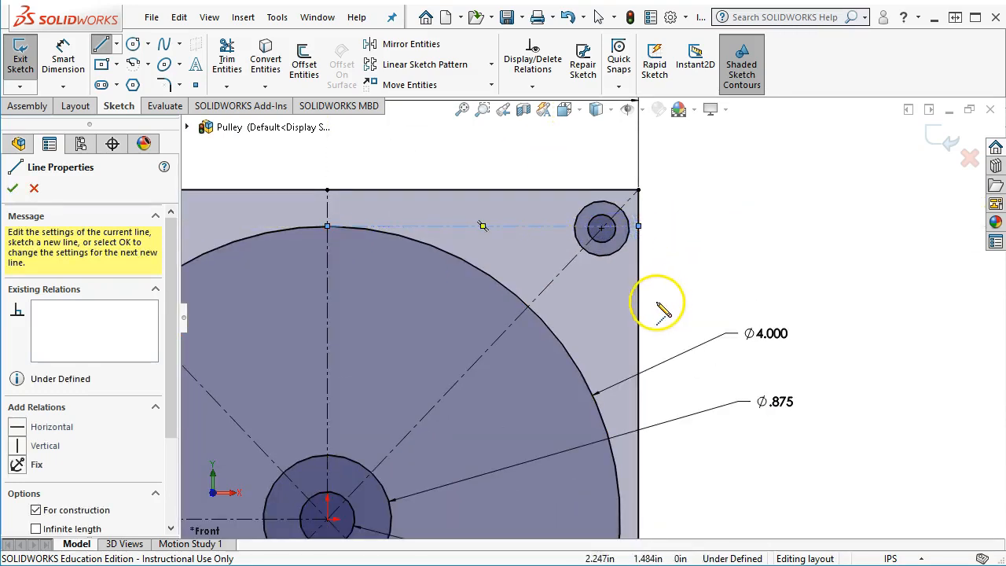
pyautogui.scroll(3, 658, 301)
pyautogui.rightClick(656, 221)
pyautogui.click(720, 252)
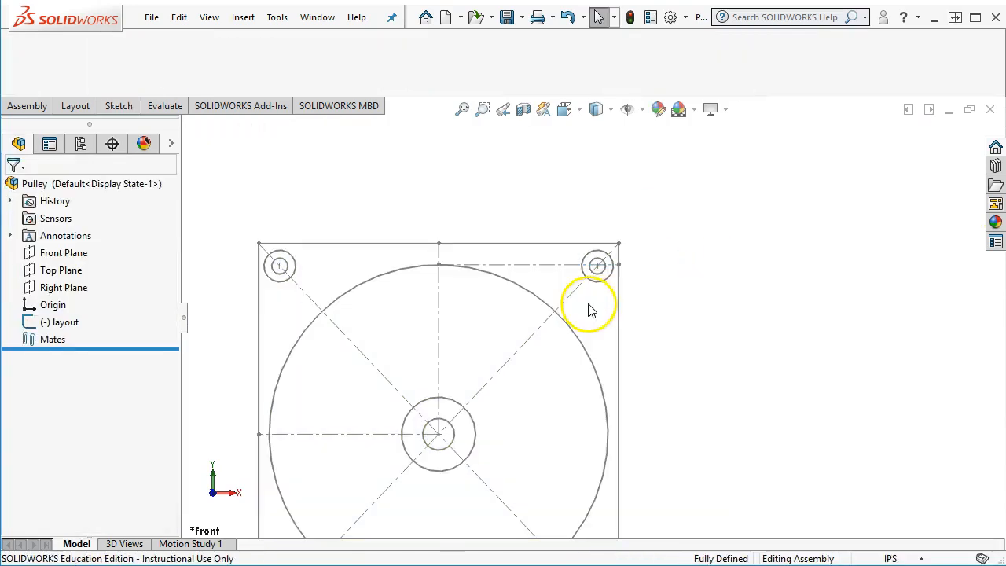
# Reopen the layout sketch for editing and set the rectangle's vertical height to 5 in.
pyautogui.scroll(3, 591, 345)
pyautogui.scroll(-2, 542, 471)
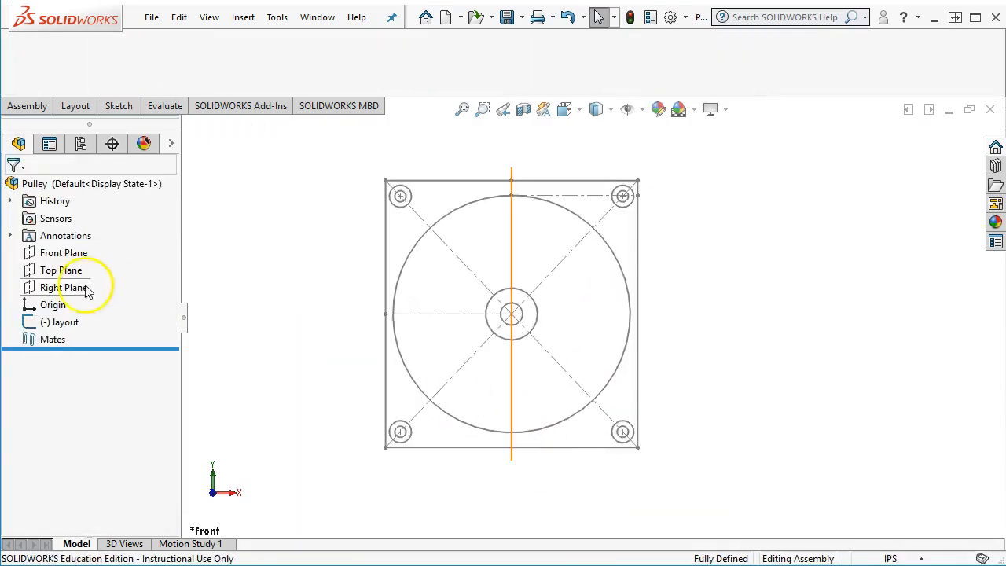
pyautogui.rightClick(62, 318)
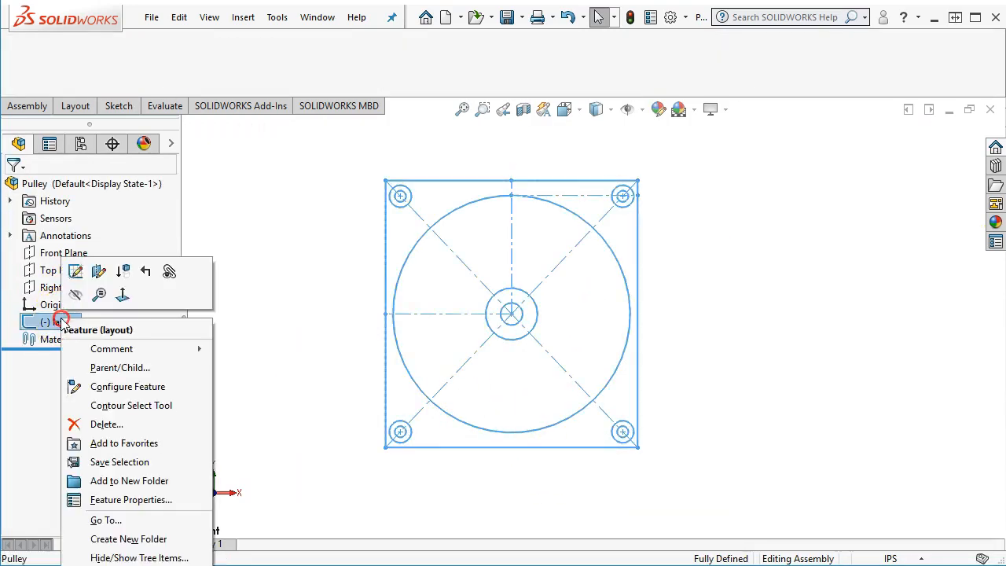
pyautogui.click(75, 272)
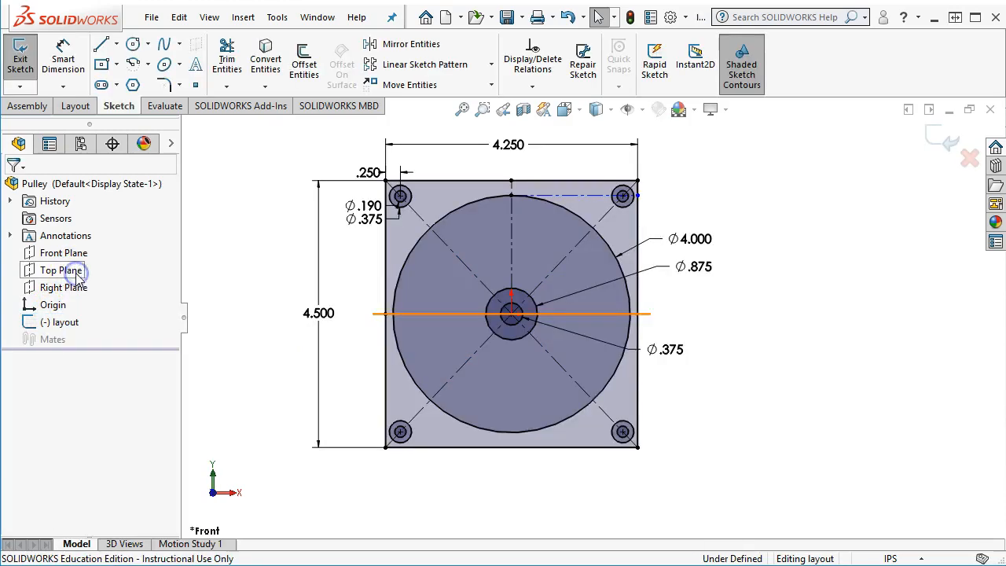
pyautogui.click(318, 316)
pyautogui.doubleClick(316, 316)
pyautogui.write('5')
pyautogui.press('Return')
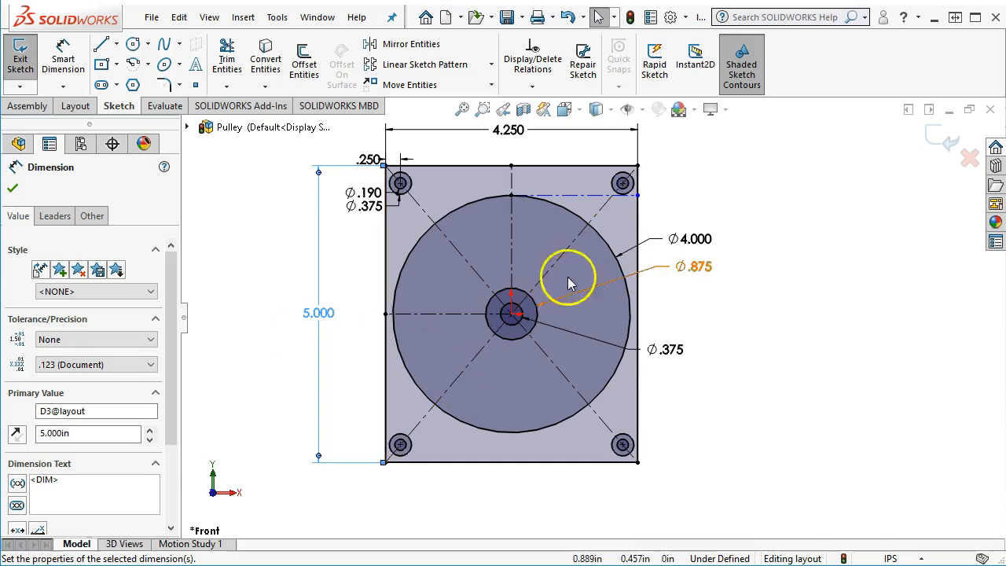
# Set the rectangle's vertical height to 5.25 in.
pyautogui.scroll(-2, 652, 202)
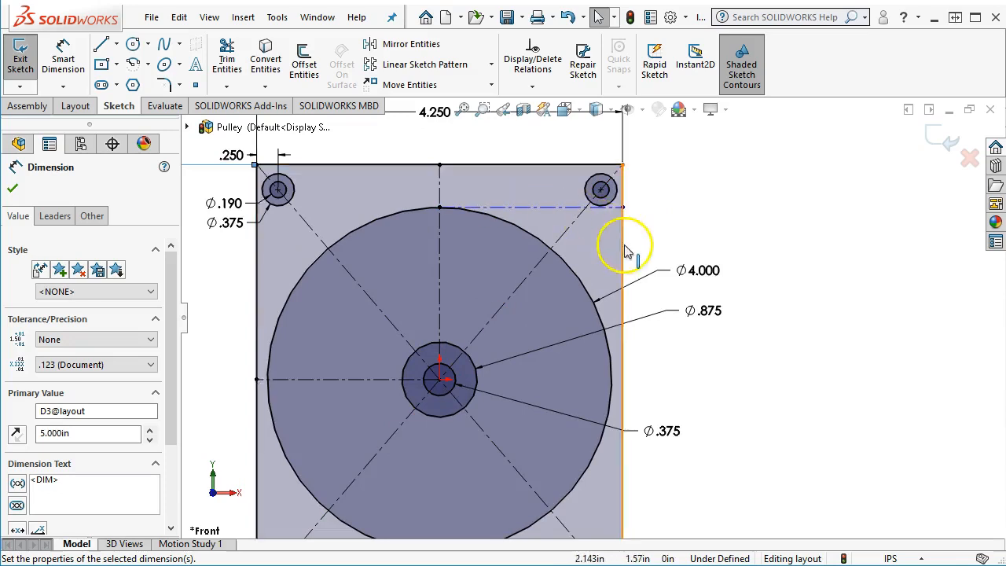
pyautogui.scroll(2, 589, 314)
pyautogui.doubleClick(302, 354)
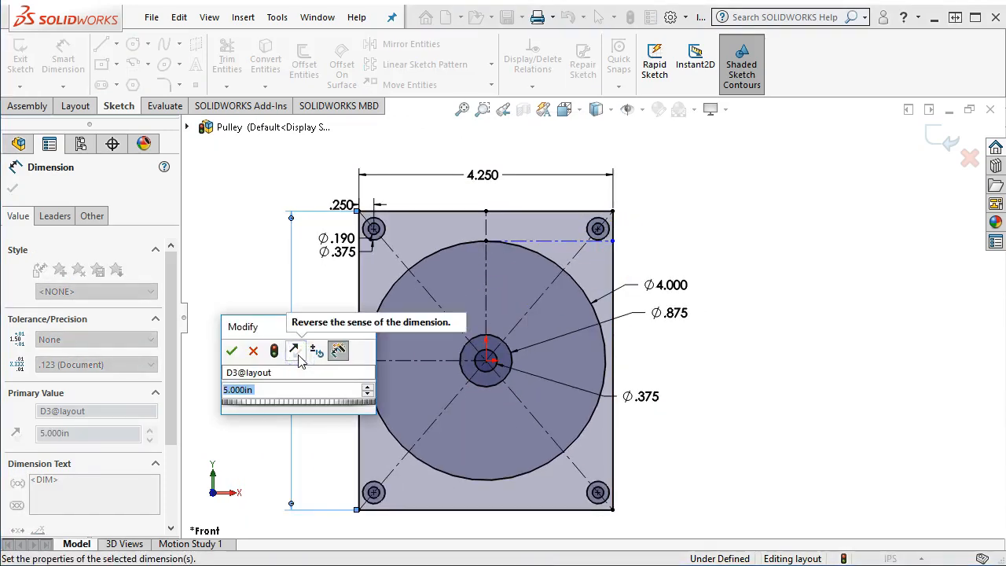
pyautogui.write('5.25')
pyautogui.press('Return')
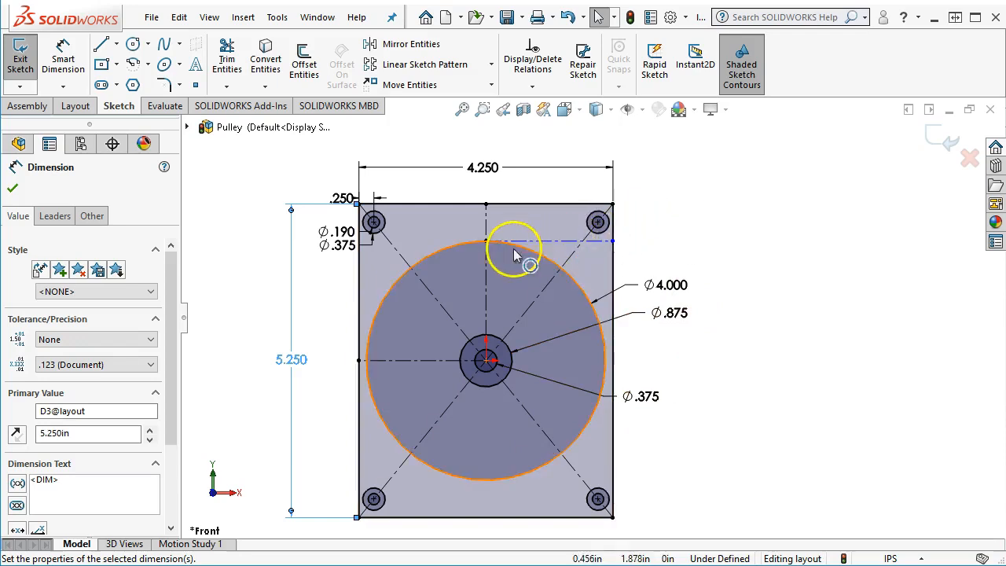
# Add a Horizontal relation to the centerline running from the large circle's top point to the right edge.
pyautogui.scroll(-2, 534, 244)
pyautogui.click(542, 258)
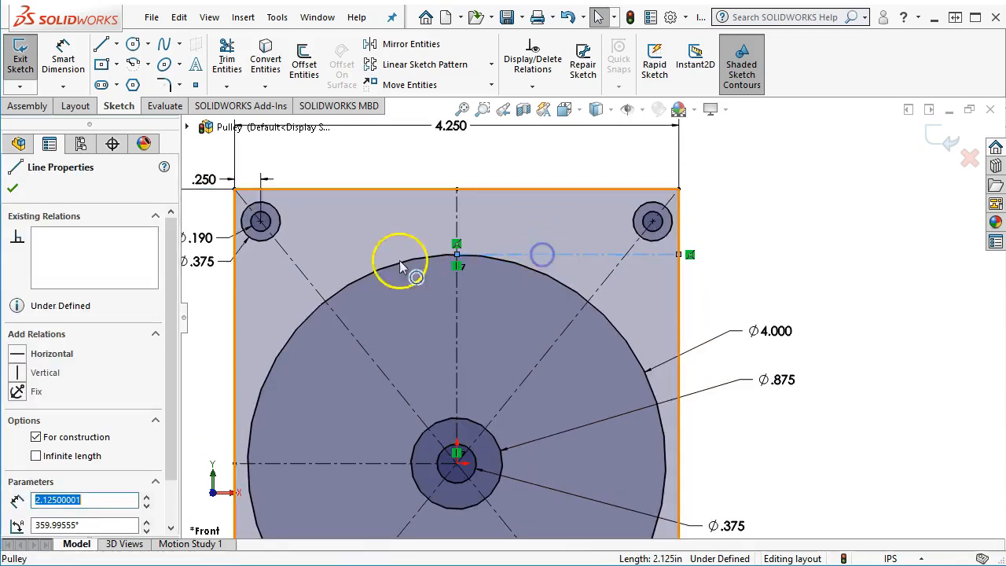
pyautogui.click(17, 358)
pyautogui.click(826, 280)
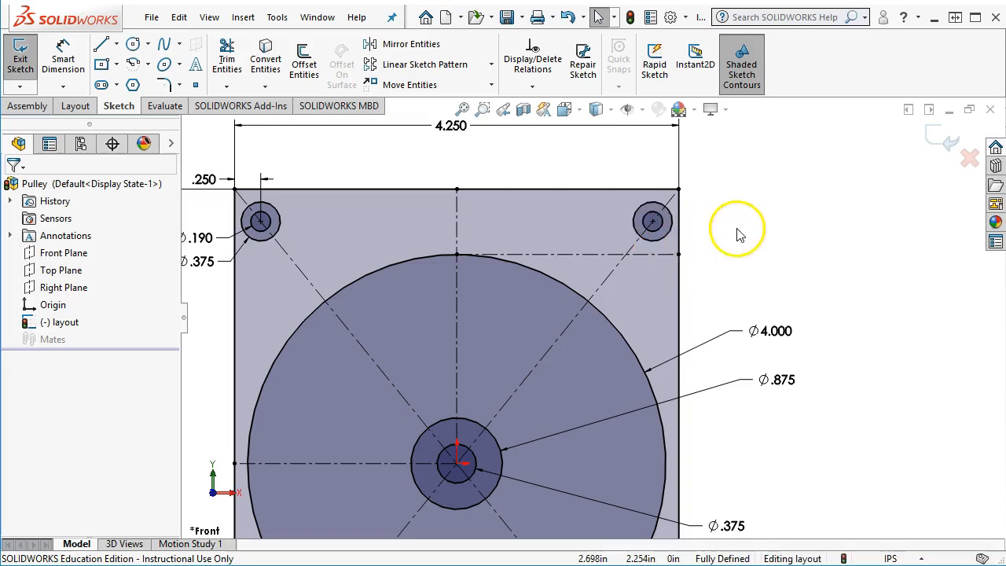
# Move the .375 diameter dimension of the upper-left corner circle farther down, away from the .190 diameter dimension.
pyautogui.scroll(1, 743, 225)
pyautogui.scroll(3, 704, 377)
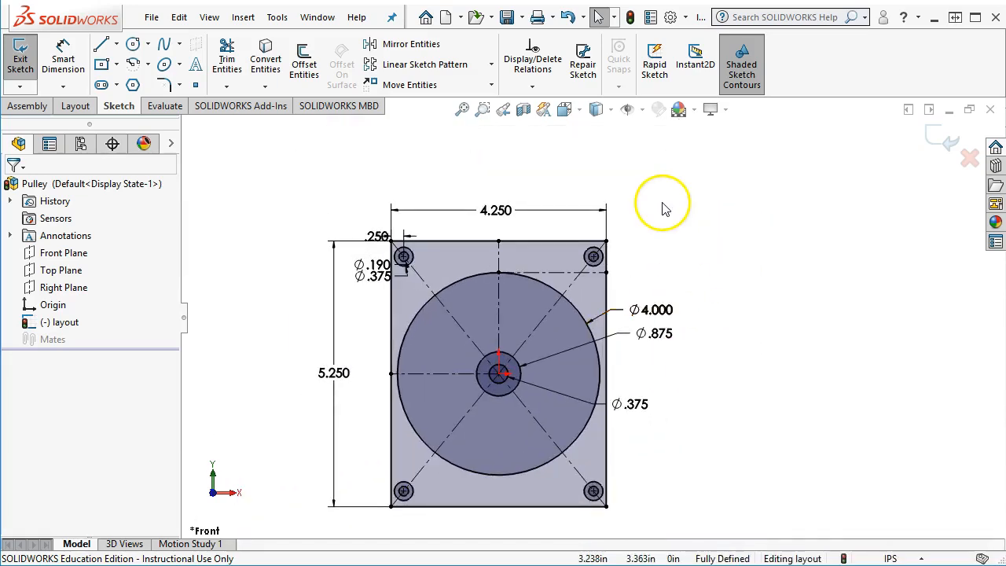
pyautogui.scroll(-1, 662, 207)
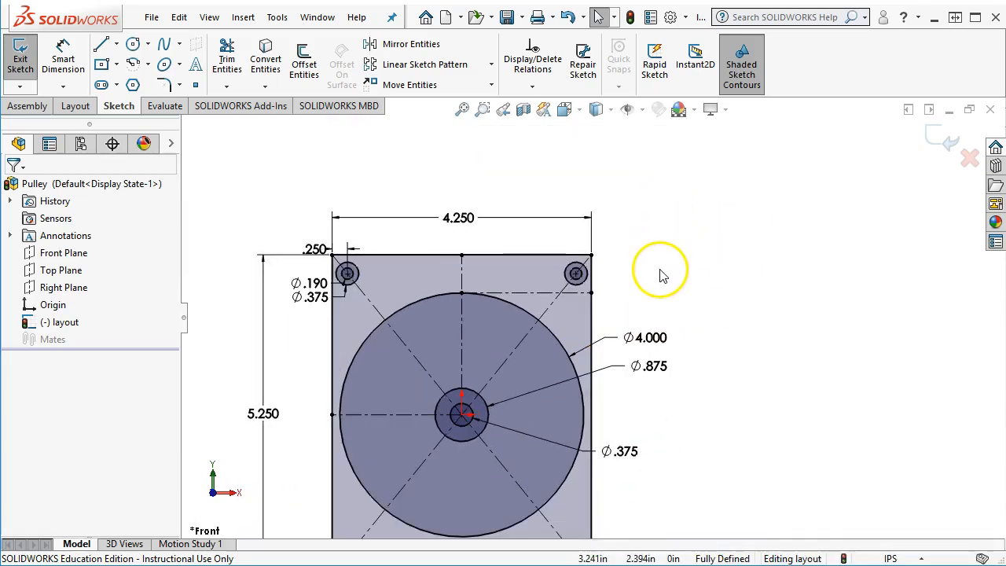
pyautogui.scroll(-2, 206, 338)
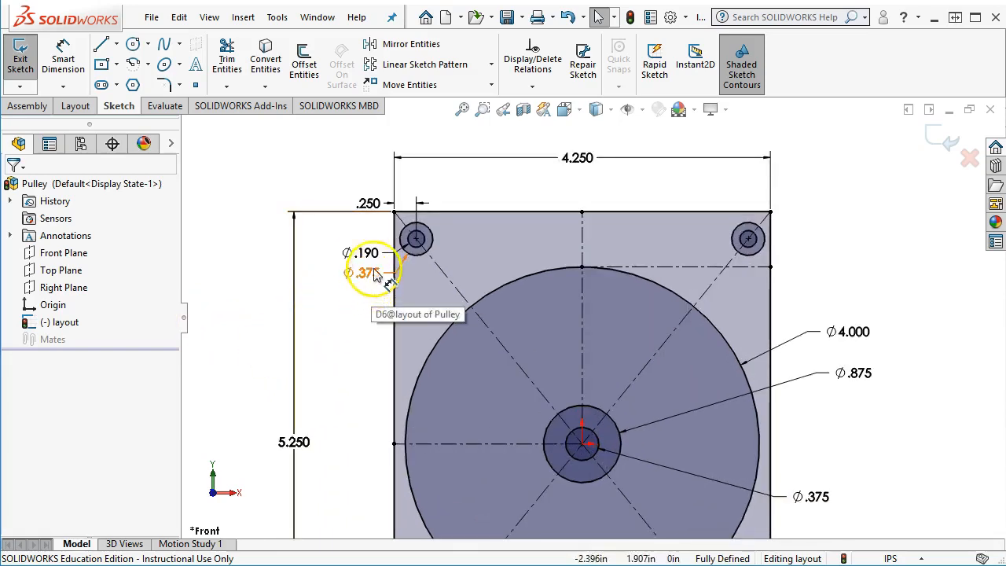
pyautogui.click(399, 217)
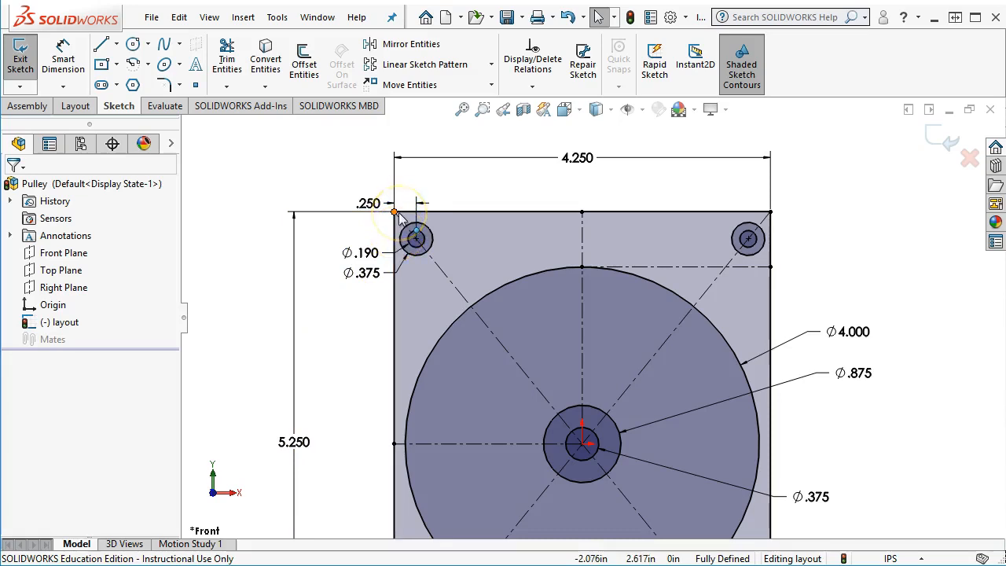
pyautogui.moveTo(366, 271); pyautogui.dragTo(365, 289)
pyautogui.click(362, 294)
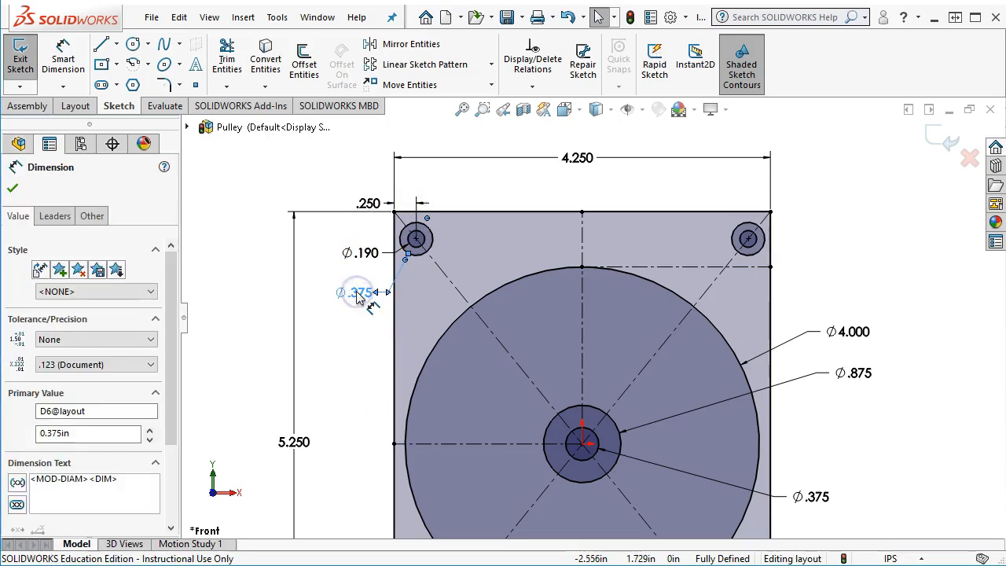
# Set the upper-left corner circle's horizontal distance from the plate's left edge to .1875 in.
pyautogui.doubleClick(370, 203)
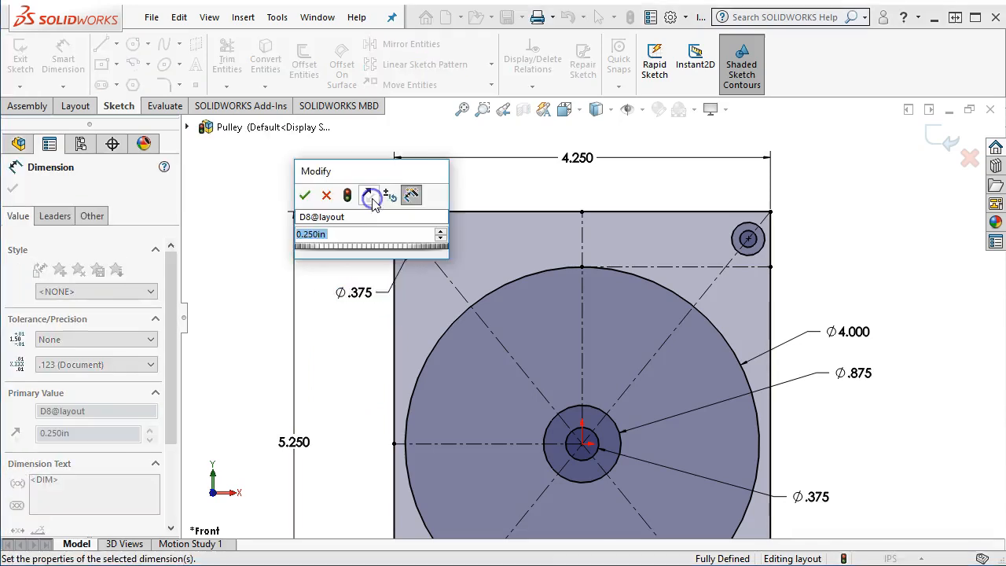
pyautogui.write('.1')
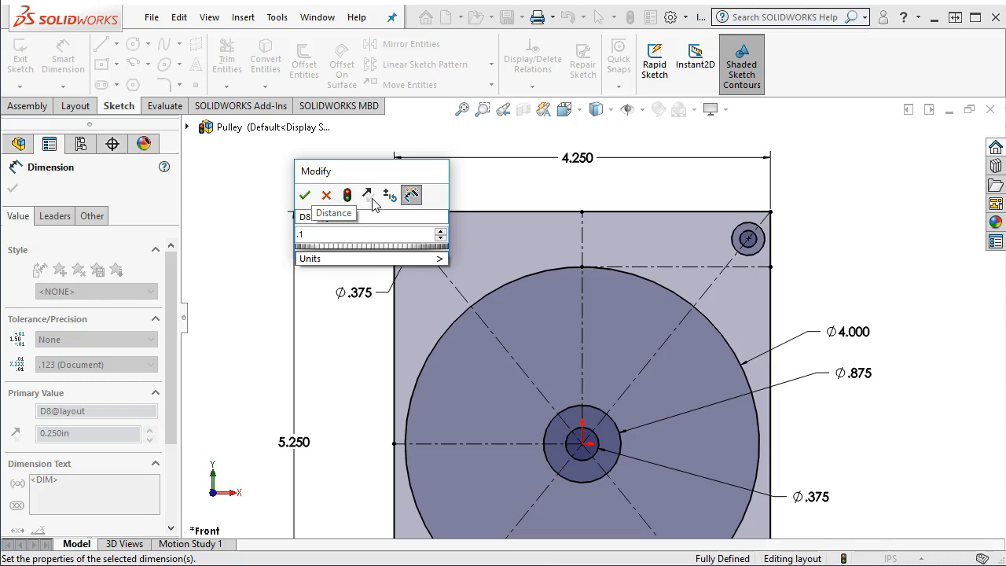
pyautogui.write('875')
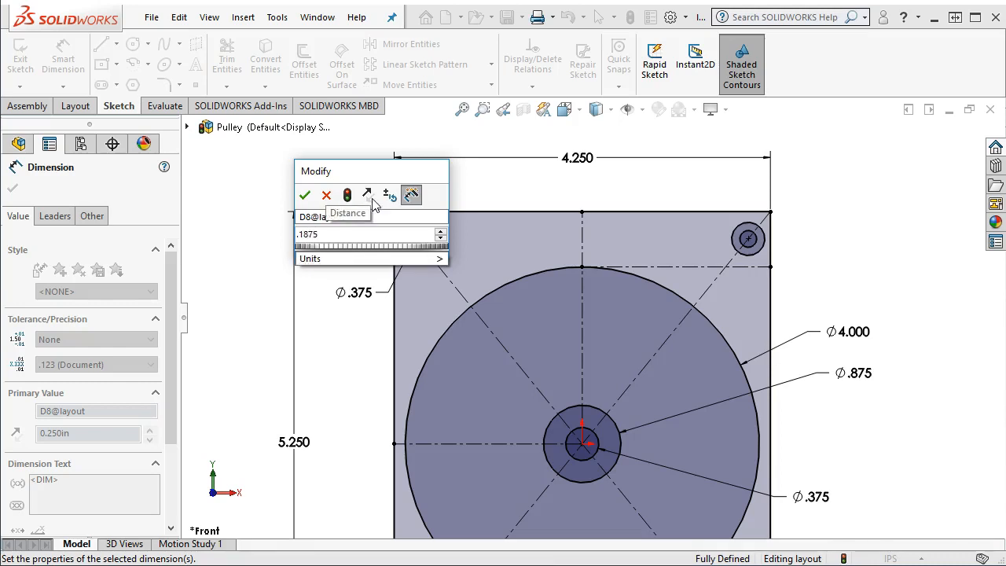
pyautogui.press('Return')
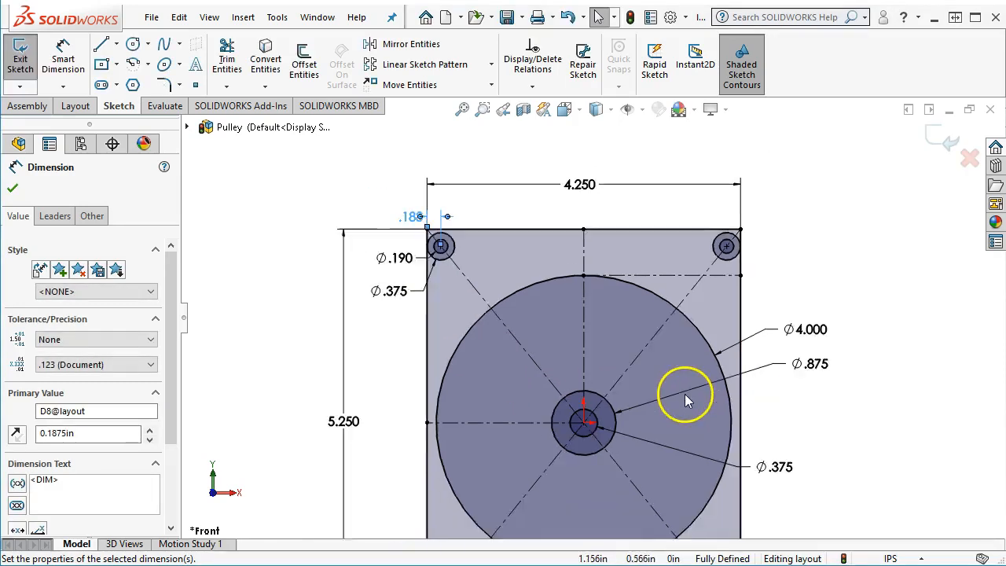
# Set the rectangle's vertical height to 5 in.
pyautogui.doubleClick(246, 402)
pyautogui.write('5')
pyautogui.press('Return')
pyautogui.click(274, 404)
pyautogui.click(534, 451)
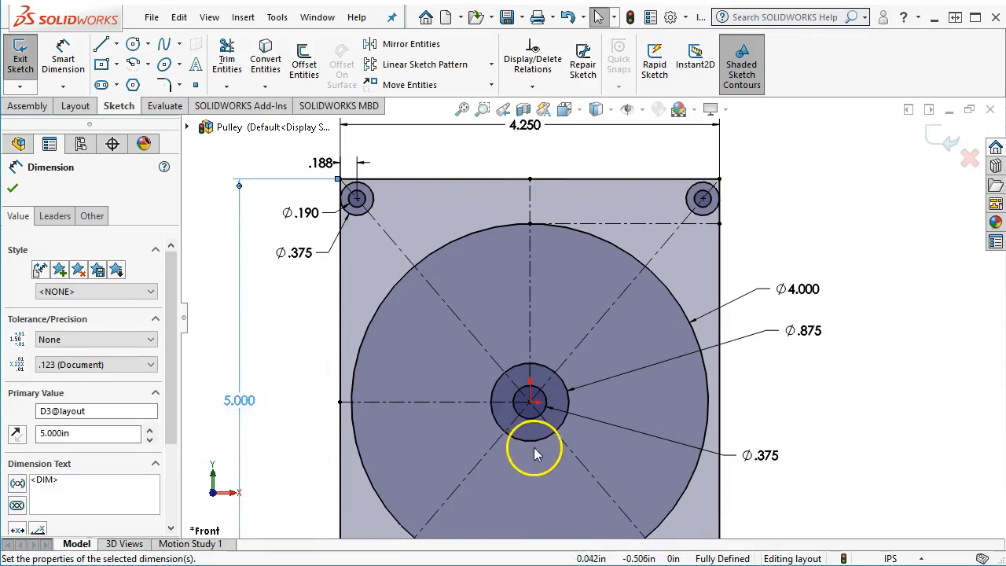
# Examine the corner circles' fit against the plate edges and the large pulley circle.
pyautogui.scroll(2, 535, 451)
pyautogui.scroll(2, 692, 412)
pyautogui.scroll(-1, 691, 413)
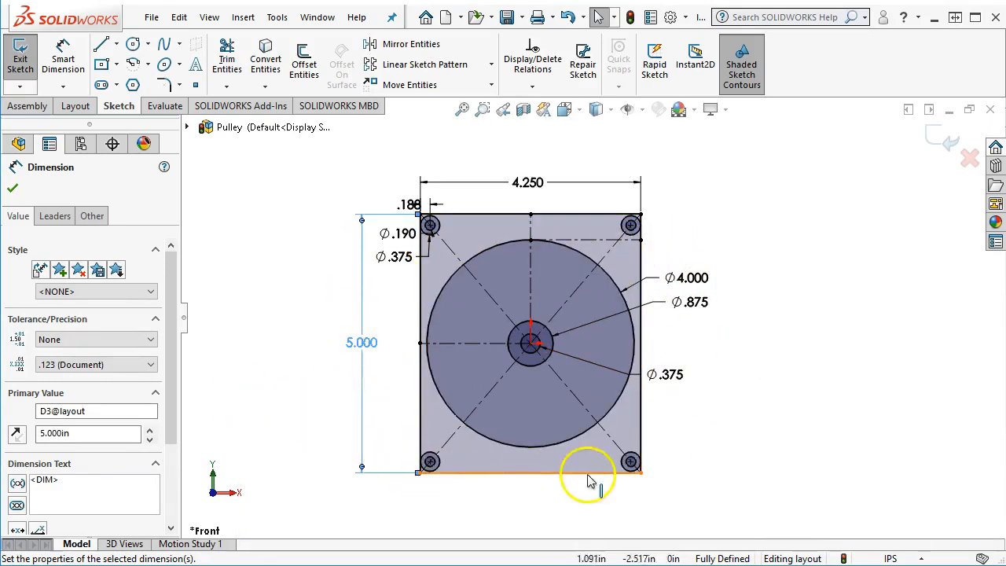
pyautogui.scroll(-3, 428, 256)
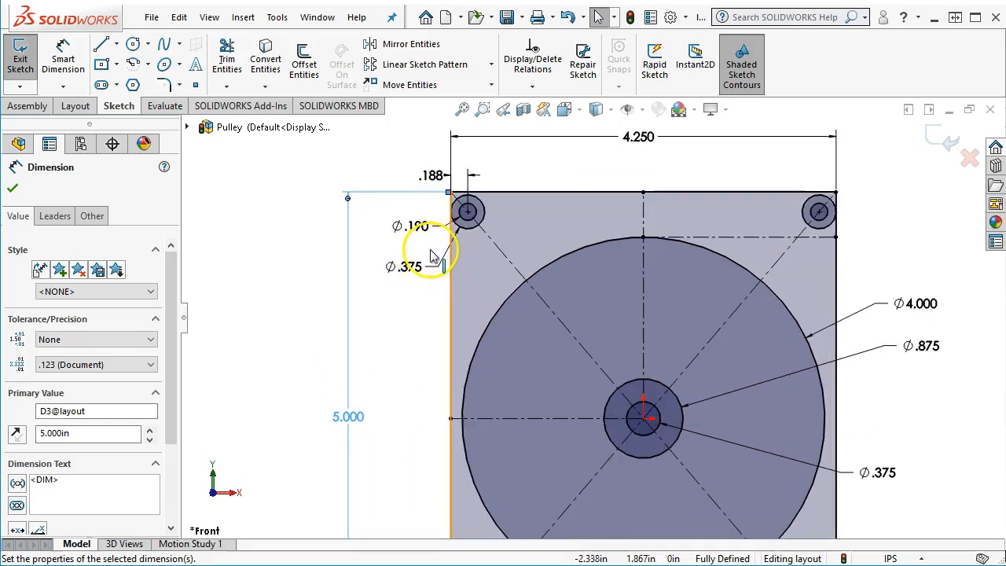
pyautogui.scroll(-2, 476, 213)
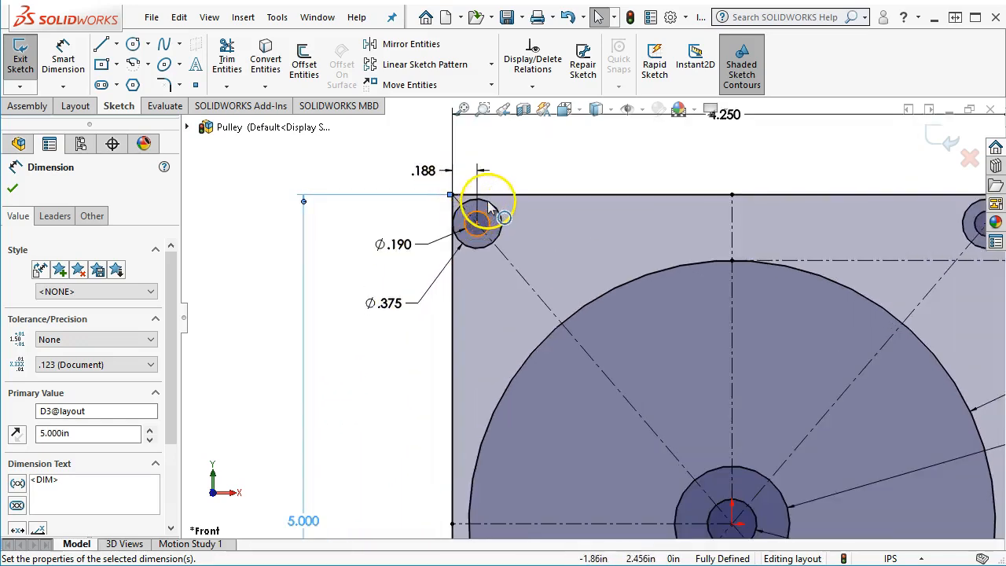
pyautogui.scroll(1, 385, 361)
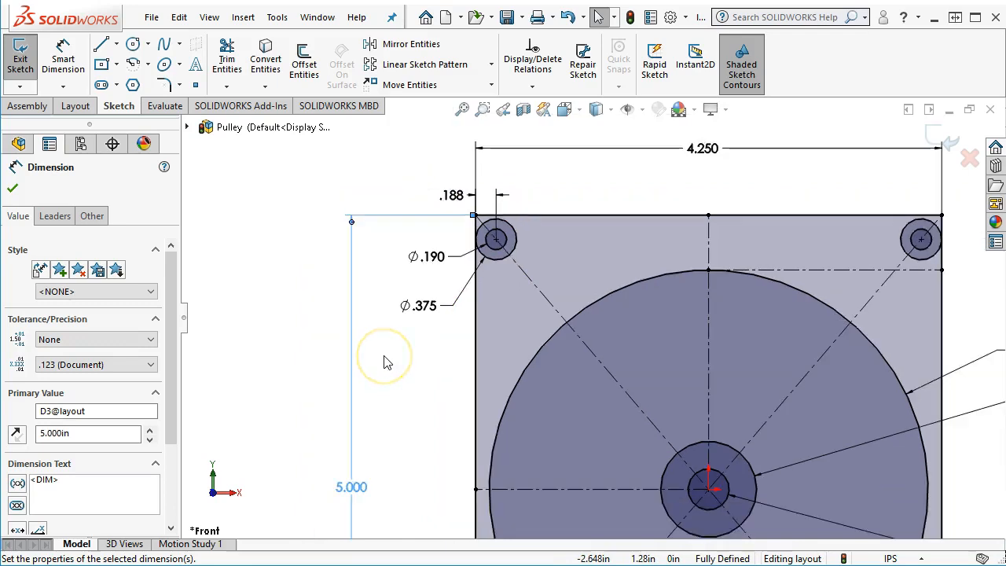
pyautogui.scroll(-3, 485, 224)
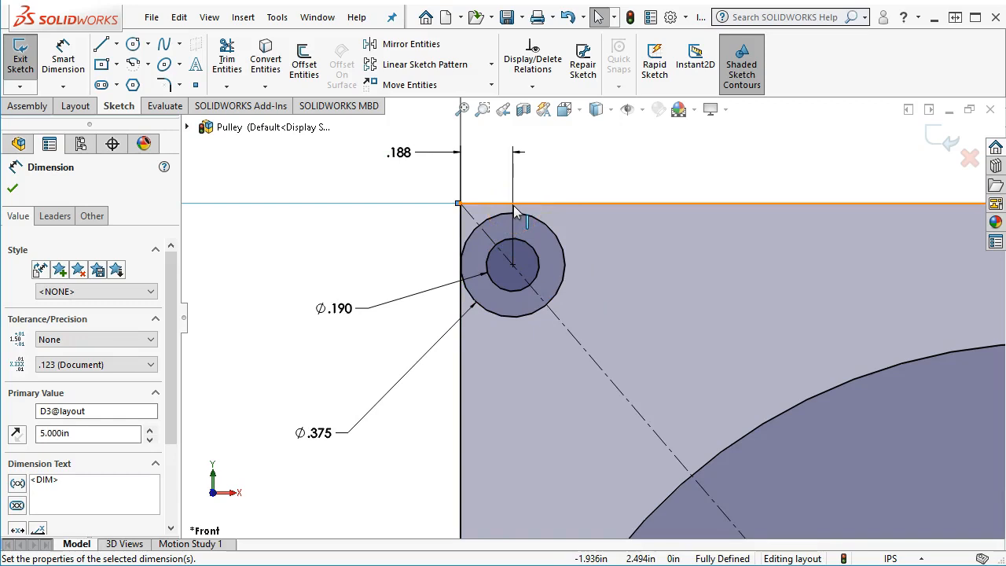
pyautogui.scroll(6, 507, 403)
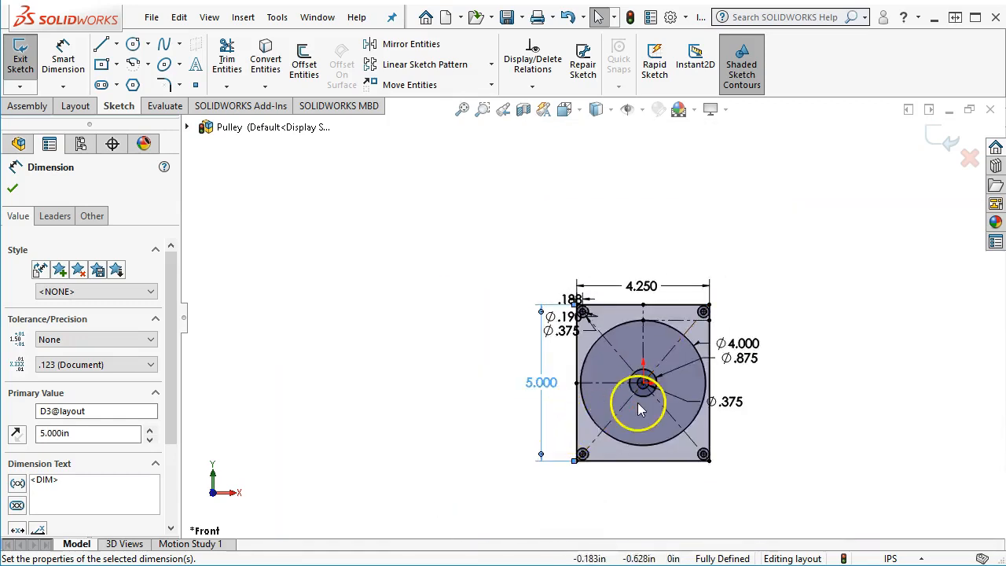
pyautogui.scroll(-2, 635, 397)
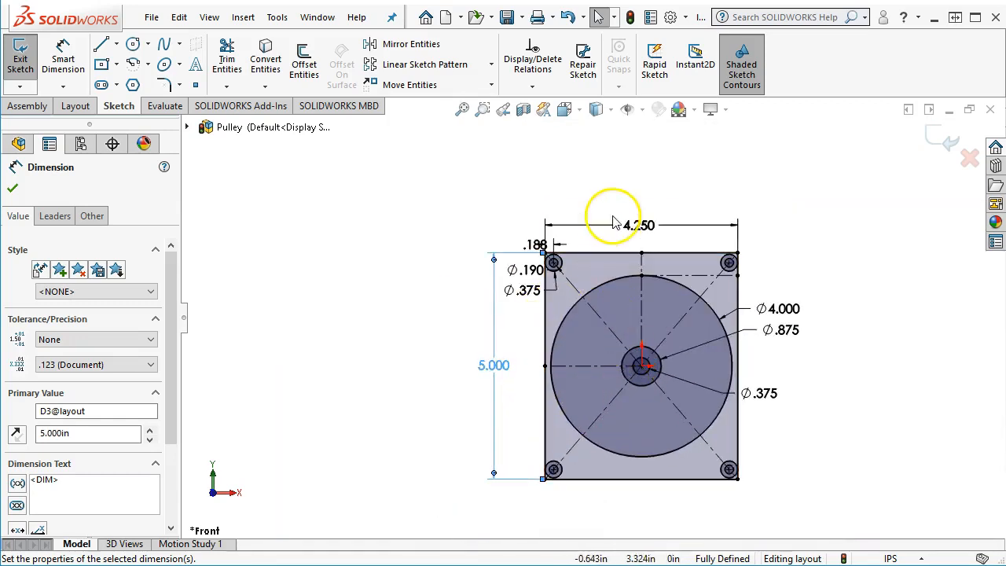
# Delete the Coincident relation tying the upper-left corner circles' center point to the diagonal centerline.
pyautogui.scroll(-3, 568, 264)
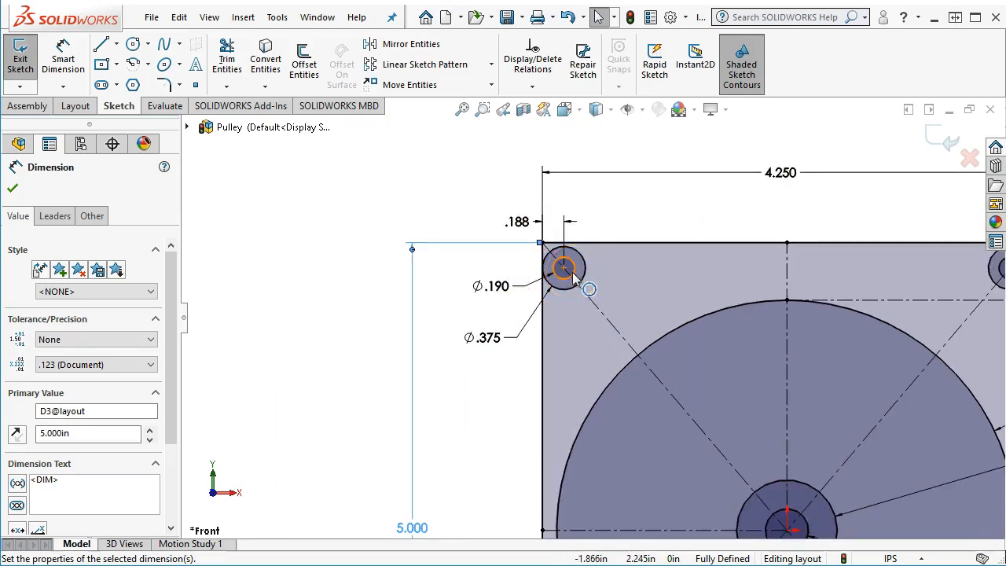
pyautogui.scroll(-2, 571, 272)
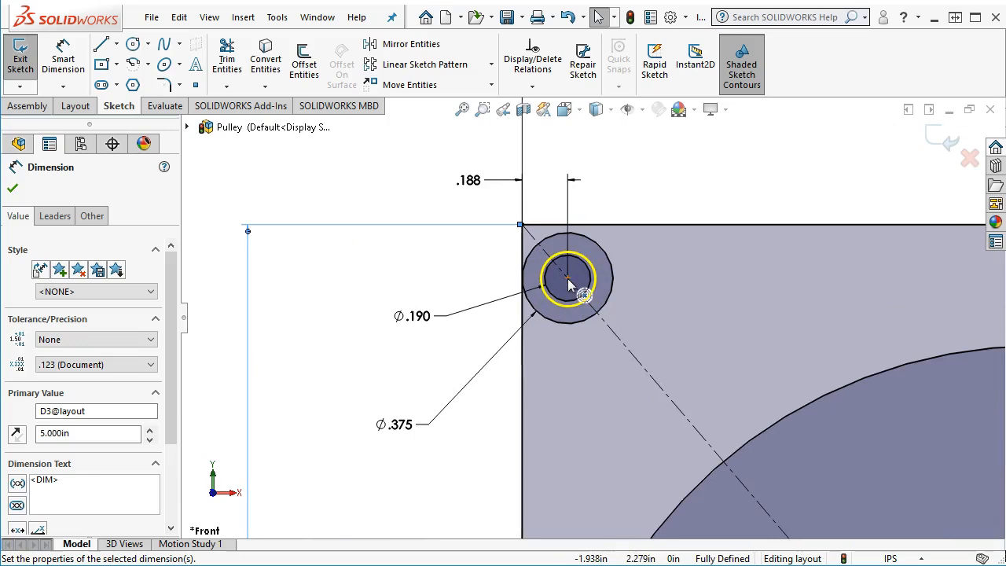
pyautogui.click(567, 279)
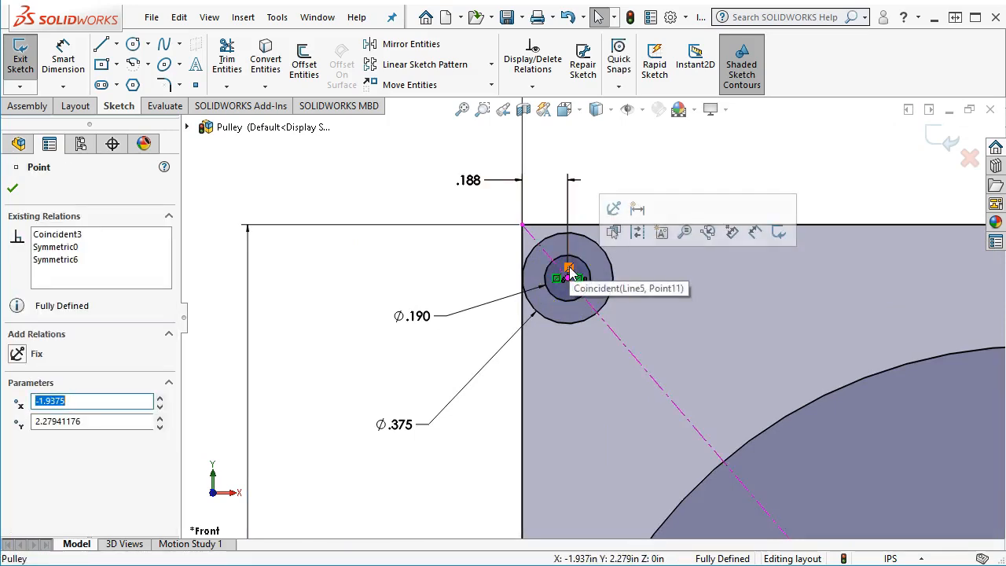
pyautogui.press('Delete')
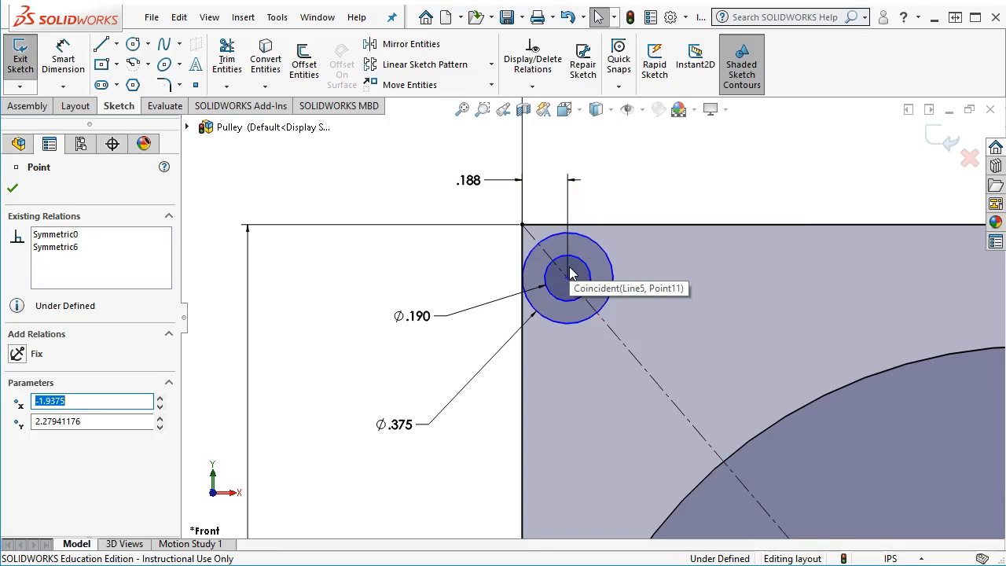
# Dimension the upper-left .375 diameter circle's center .1875 in vertically below the plate's top edge.
pyautogui.click(63, 57)
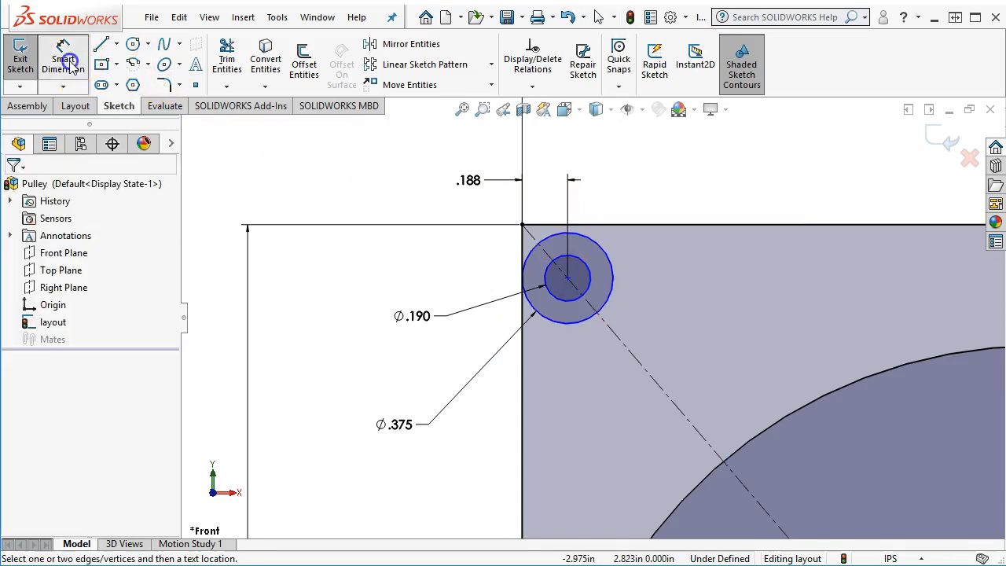
pyautogui.click(597, 252)
pyautogui.click(602, 224)
pyautogui.click(403, 170)
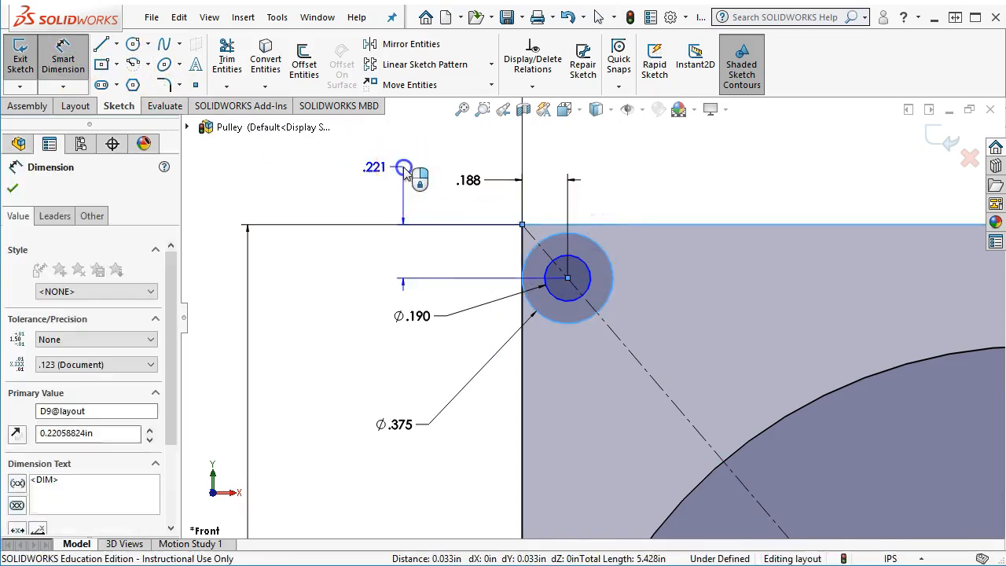
pyautogui.write('.1875')
pyautogui.press('Return')
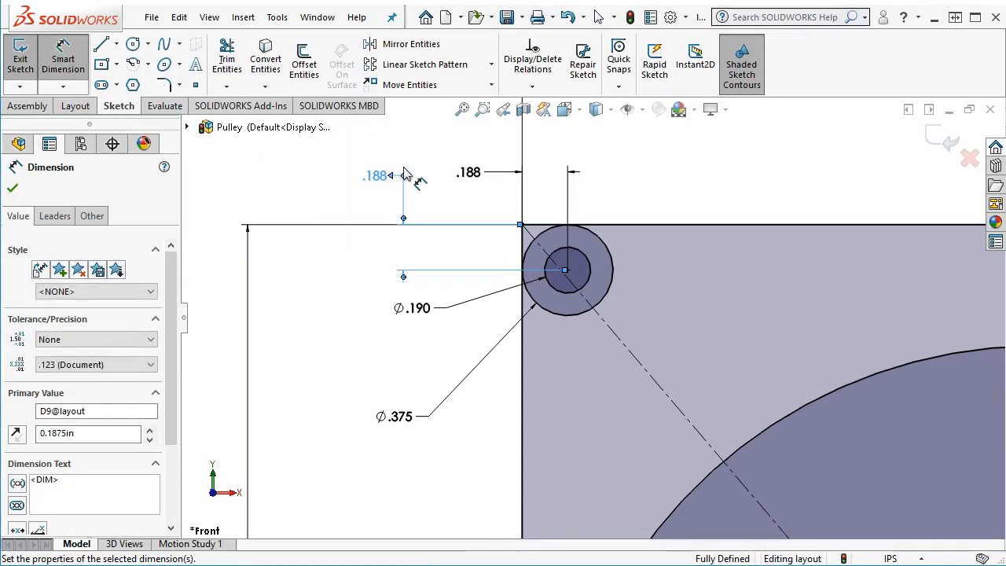
pyautogui.rightClick(619, 195)
pyautogui.click(673, 251)
# Try a vertical height of 4.75 in for the rectangle.
pyautogui.press('f')
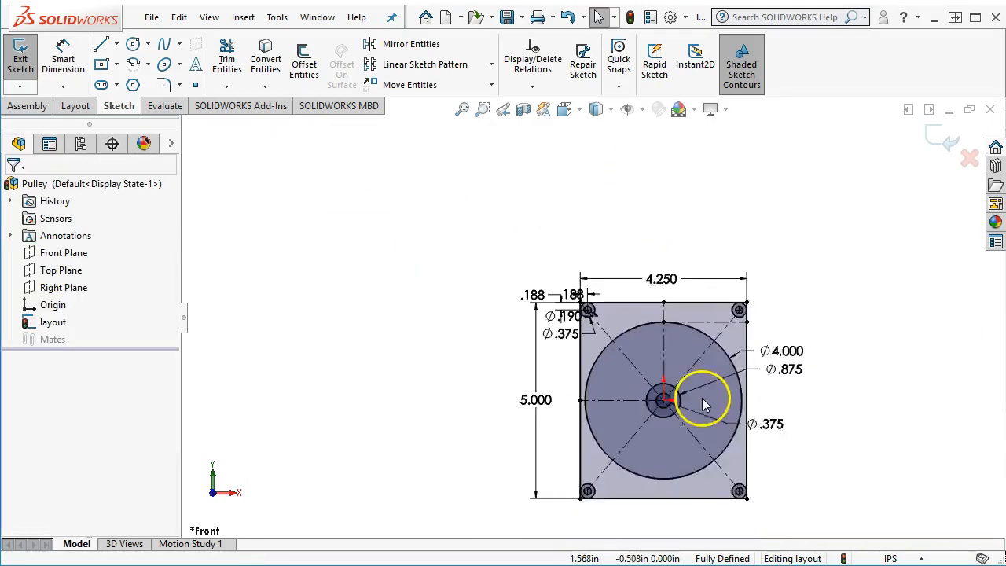
pyautogui.scroll(-6, 702, 443)
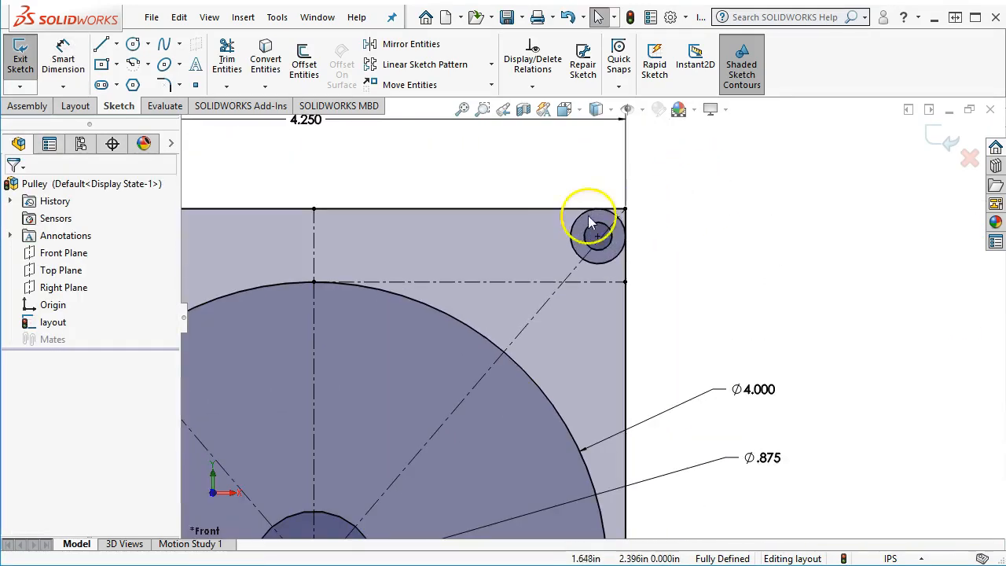
pyautogui.press('f')
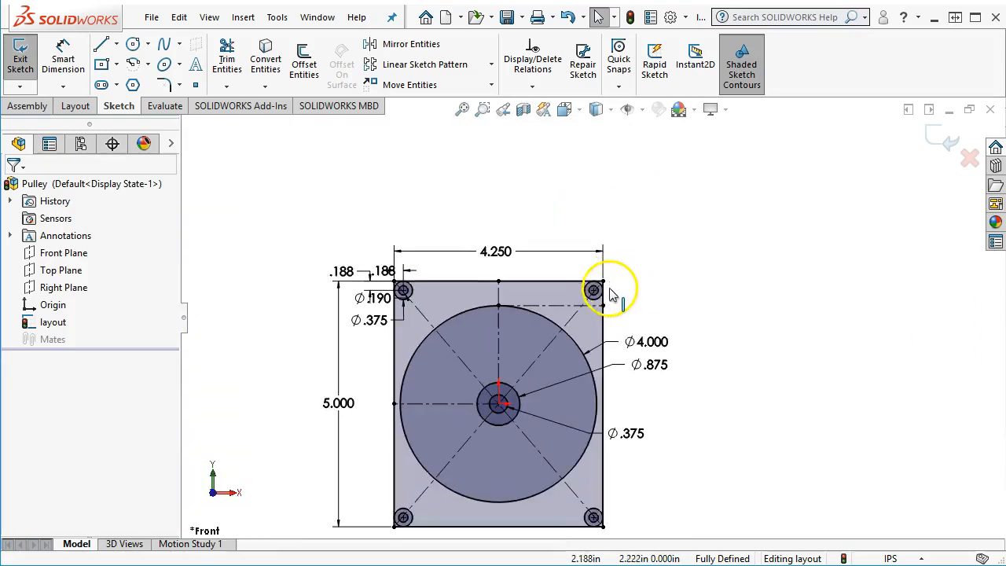
pyautogui.scroll(-3, 370, 398)
pyautogui.doubleClick(359, 371)
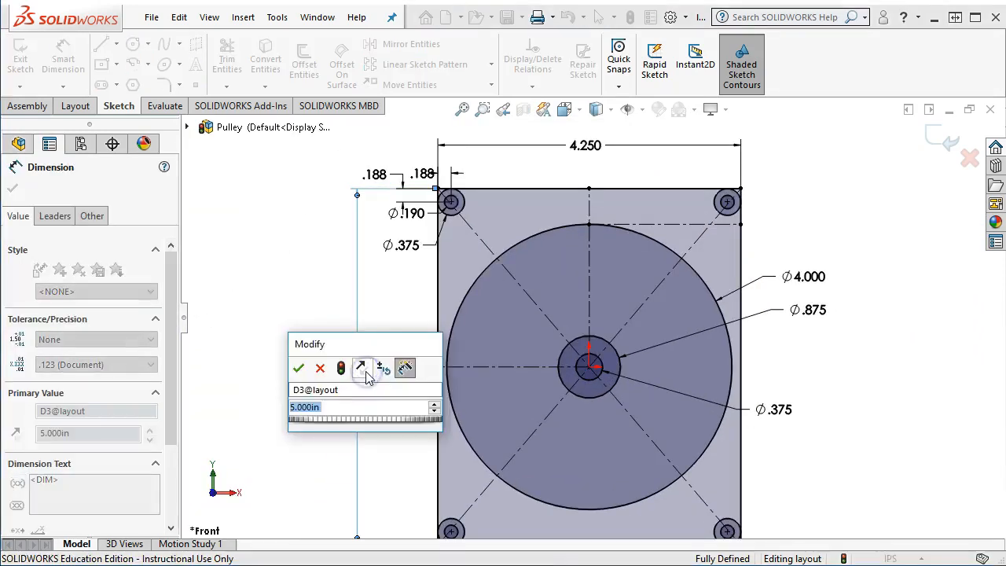
pyautogui.write('4.75')
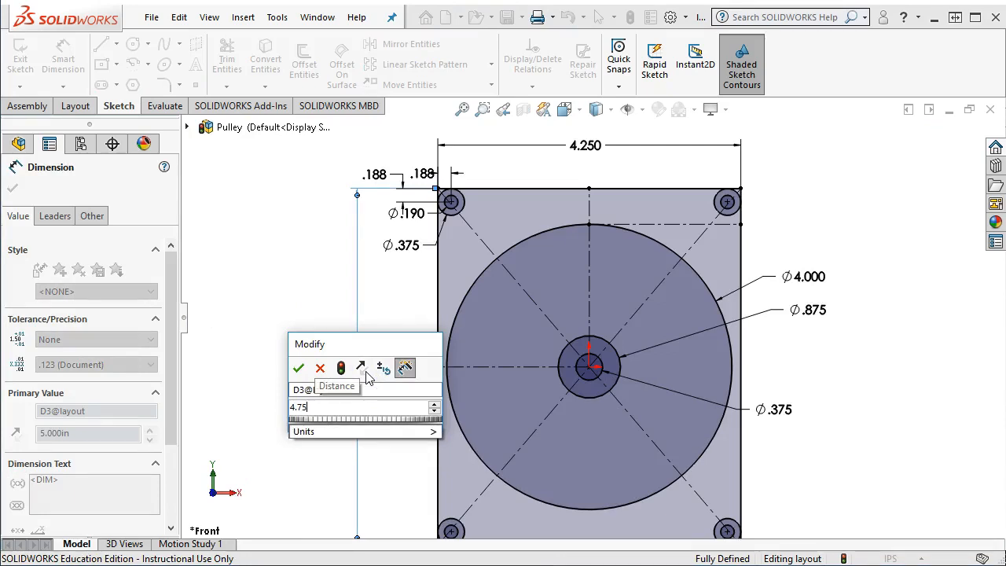
pyautogui.press('Return')
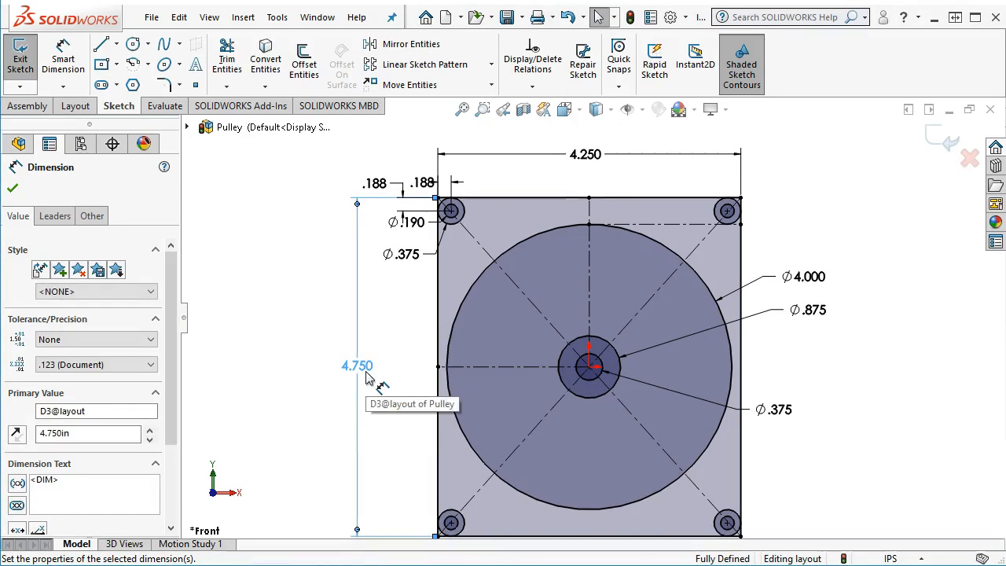
# Try a vertical height of 4.875 in for the rectangle.
pyautogui.doubleClick(366, 372)
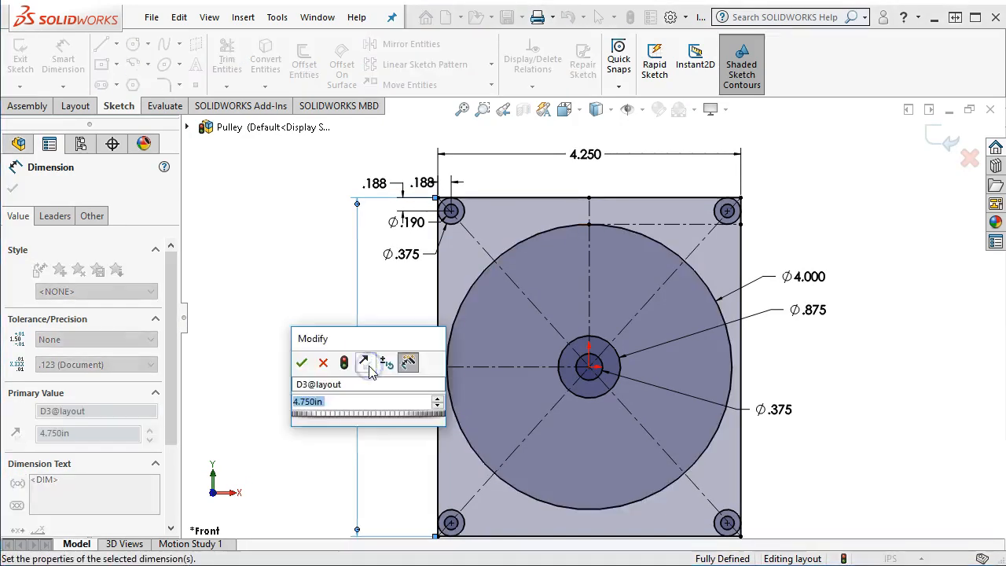
pyautogui.write('4.8')
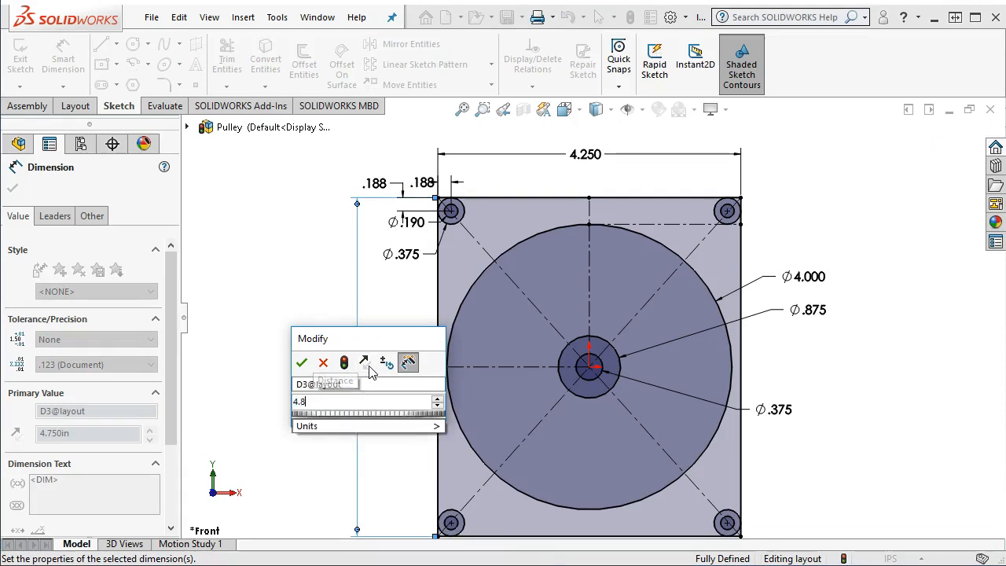
pyautogui.press('Return')
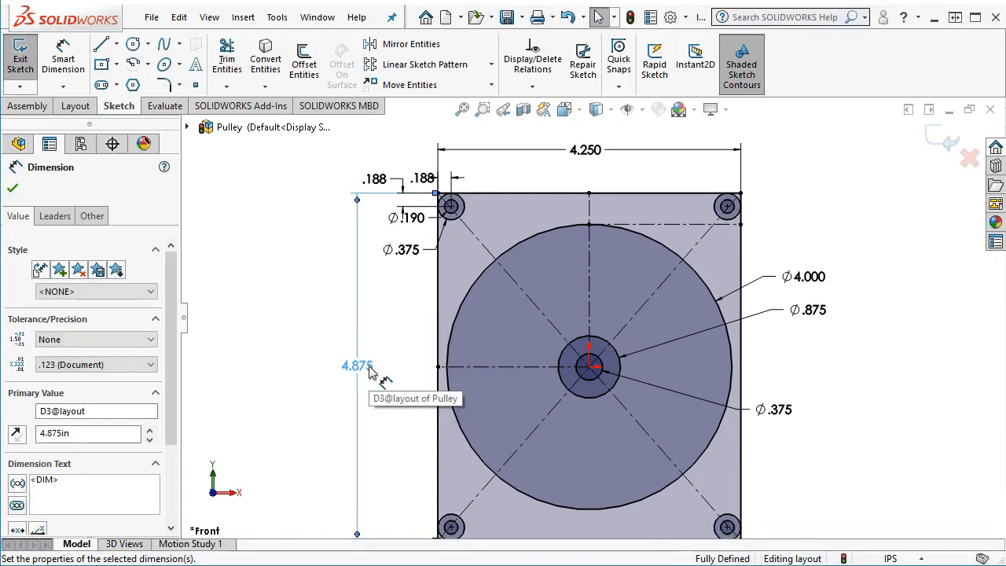
# Set the rectangle's vertical height to 5 in and exit the layout sketch, keeping the changes.
pyautogui.moveTo(361, 366)
pyautogui.mouseDown()
pyautogui.moveTo(332, 341)
pyautogui.moveTo(348, 354)
pyautogui.moveTo(340, 367)
pyautogui.moveTo(353, 366)
pyautogui.mouseUp()
pyautogui.doubleClick(353, 366)
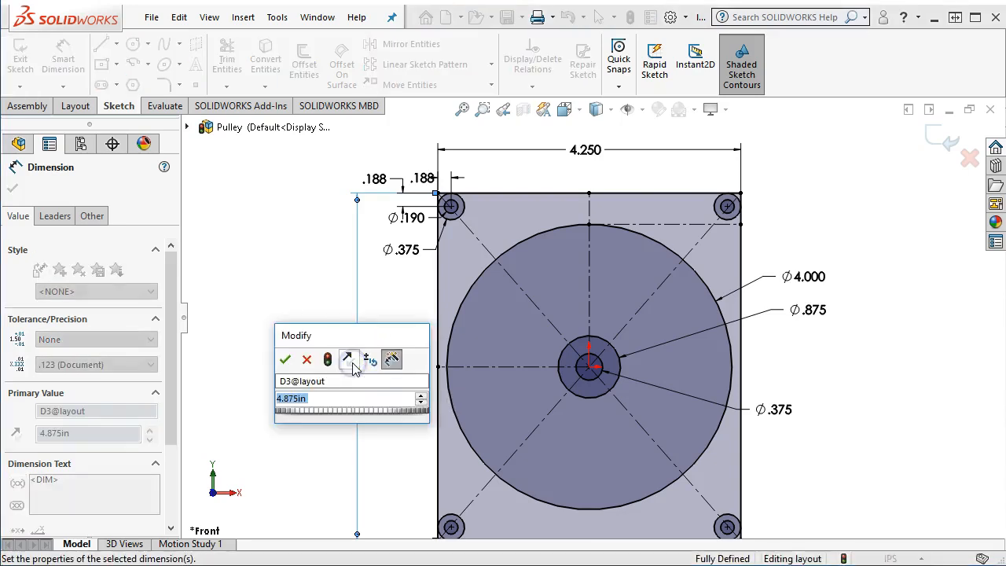
pyautogui.write('5.')
pyautogui.press('Return')
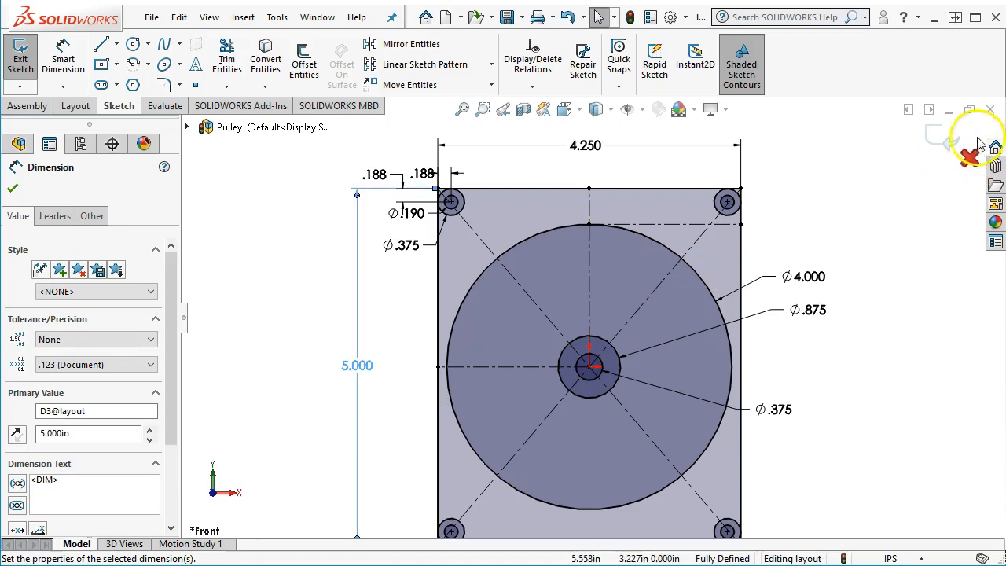
pyautogui.click(938, 136)
pyautogui.scroll(3, 882, 309)
pyautogui.scroll(-1, 709, 443)
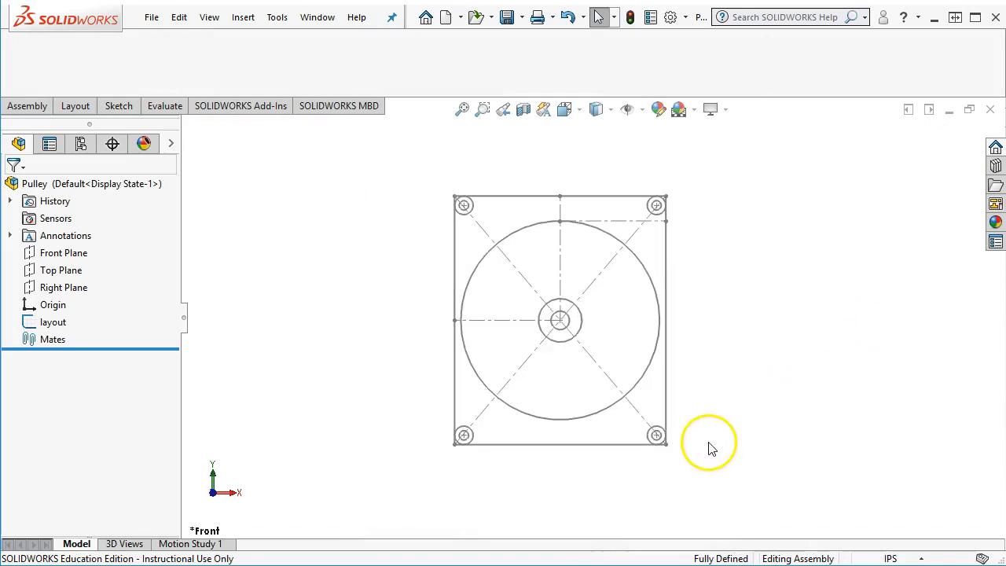
pyautogui.scroll(-1, 704, 290)
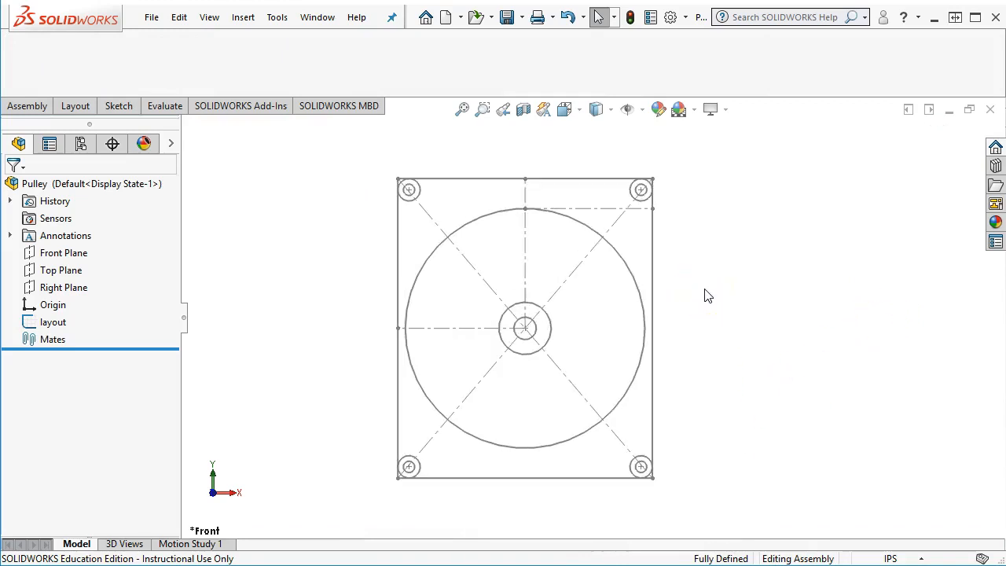
pyautogui.click(705, 296)
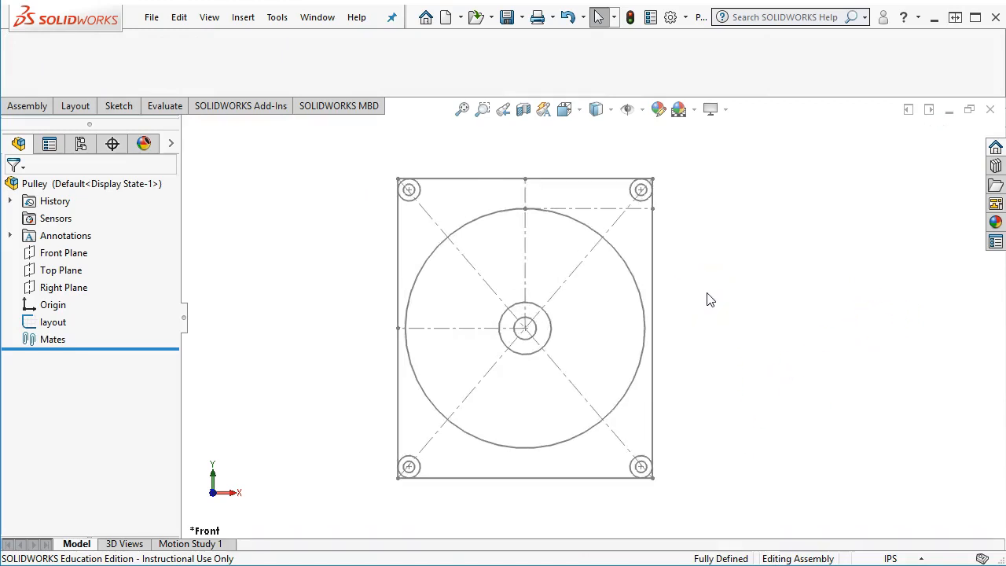
pyautogui.click(705, 295)
pyautogui.scroll(1, 705, 295)
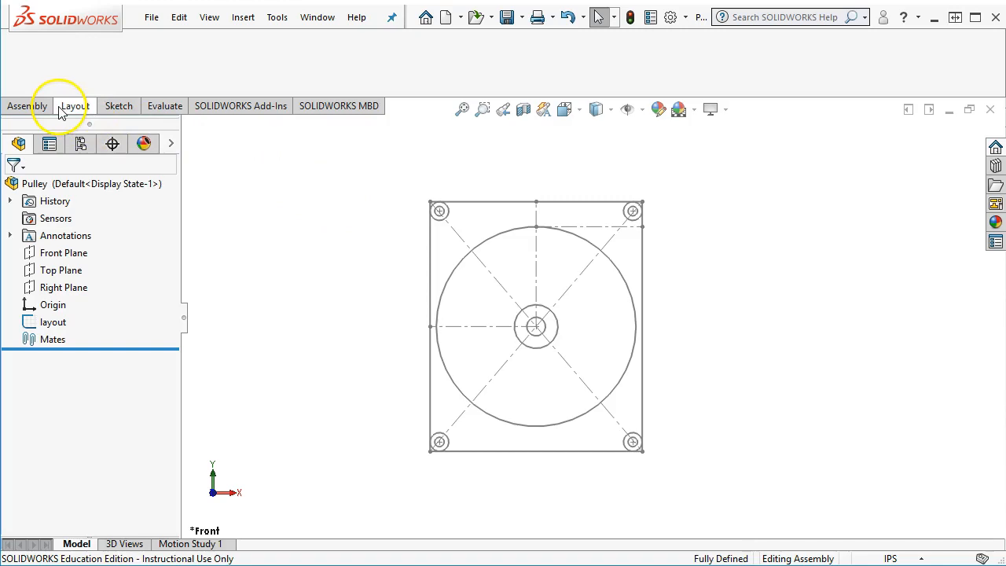
pyautogui.click(111, 112)
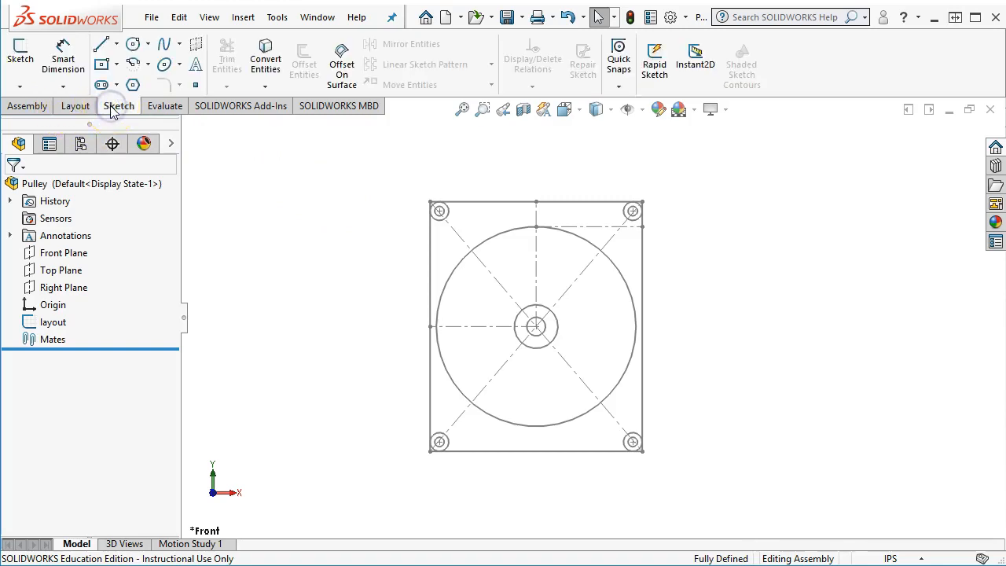
pyautogui.click(69, 103)
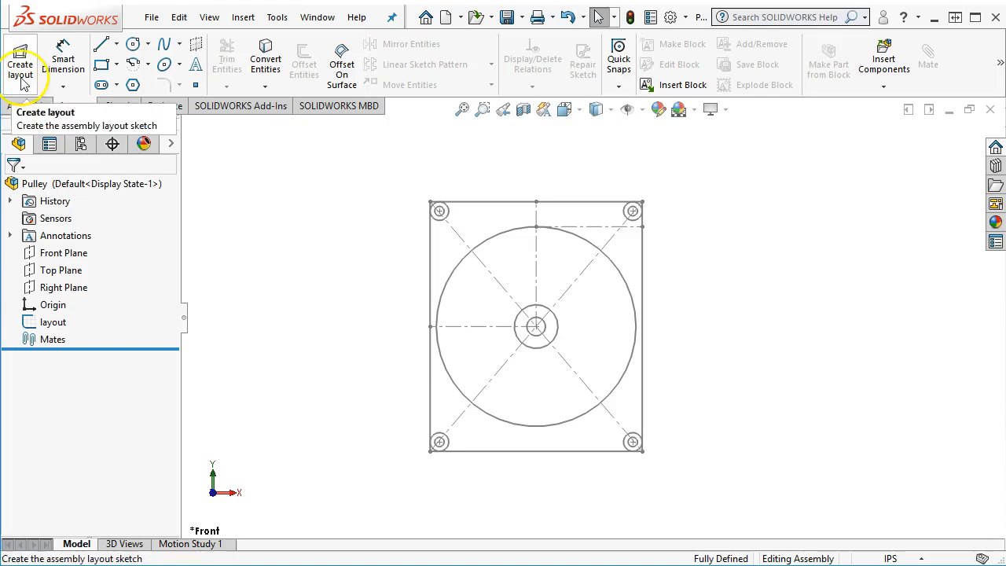
pyautogui.click(72, 110)
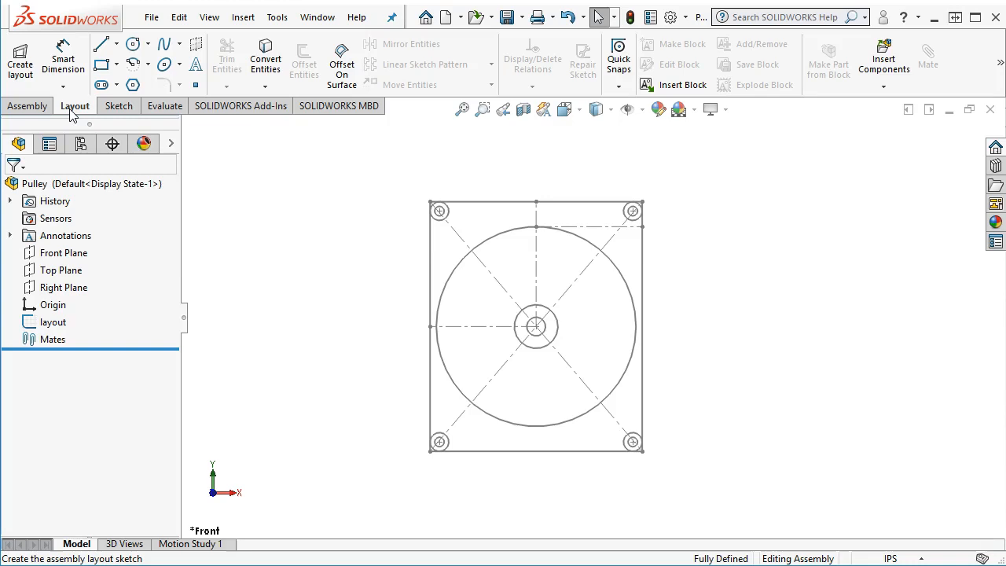
pyautogui.click(109, 354)
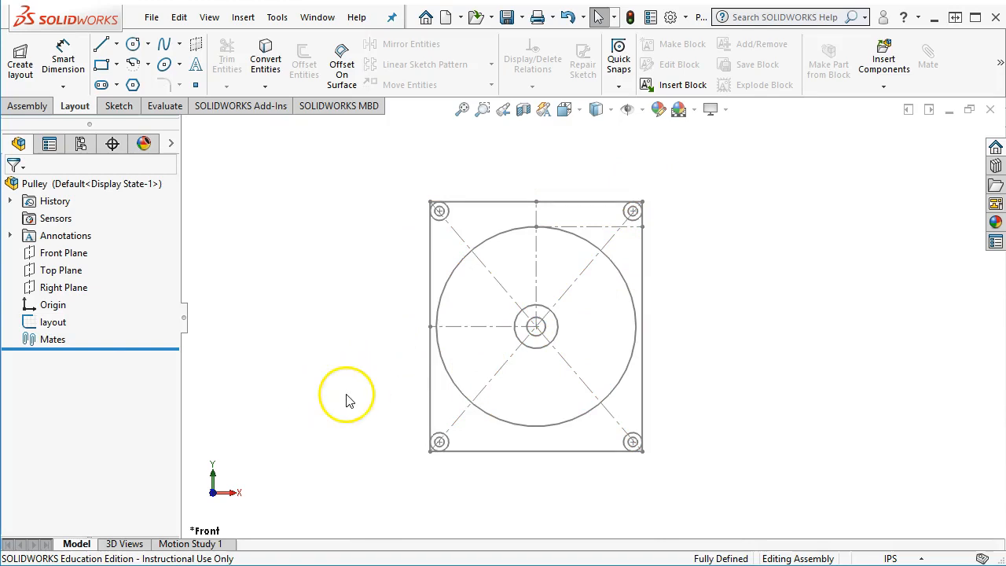
# Insert a new part into the assembly, placing it in empty space without choosing a face or plane.
pyautogui.click(33, 106)
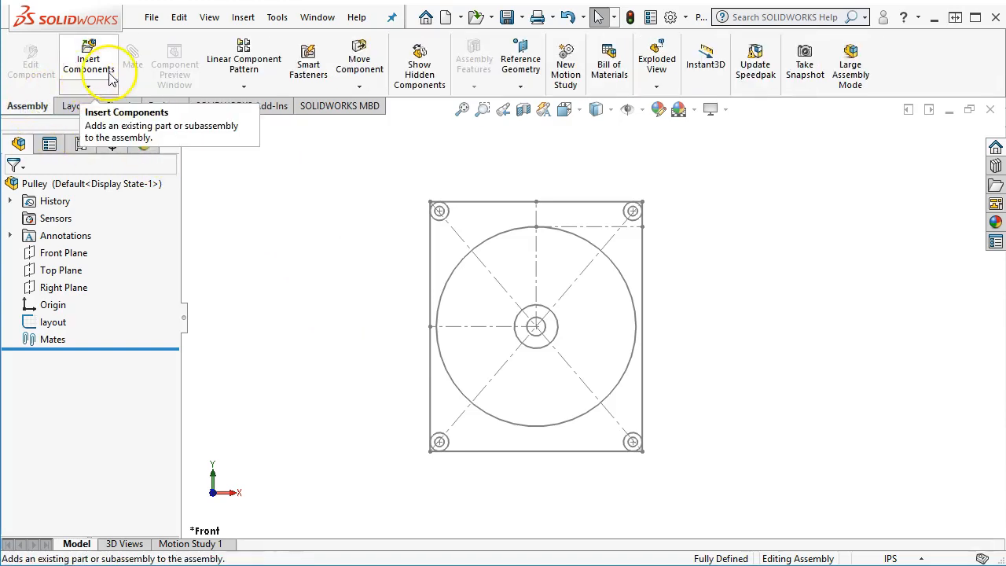
pyautogui.click(88, 85)
pyautogui.click(110, 126)
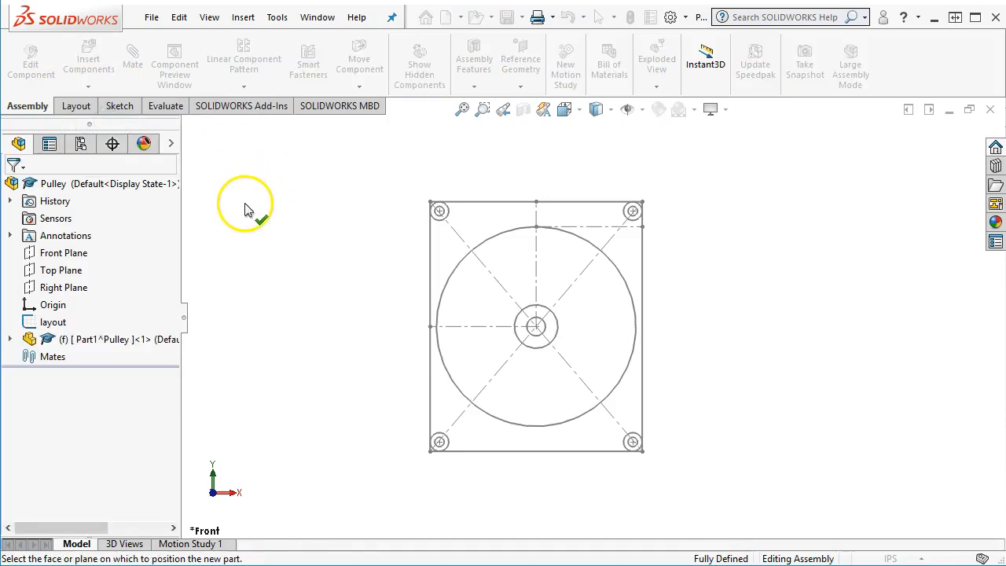
pyautogui.click(248, 244)
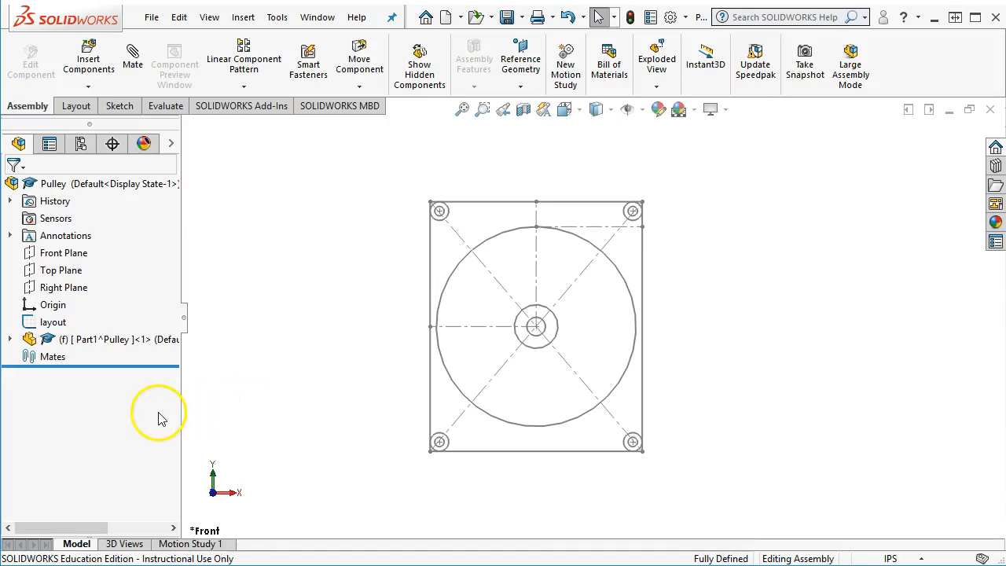
# Expand the newly inserted part, edit it in the context of the assembly, and start a sketch on its Front Plane.
pyautogui.click(67, 340)
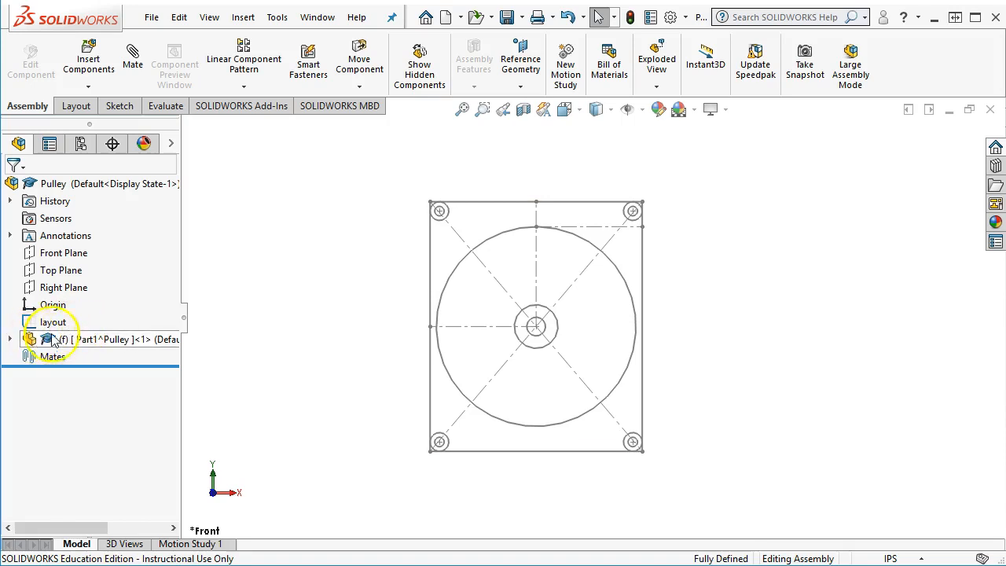
pyautogui.click(89, 343)
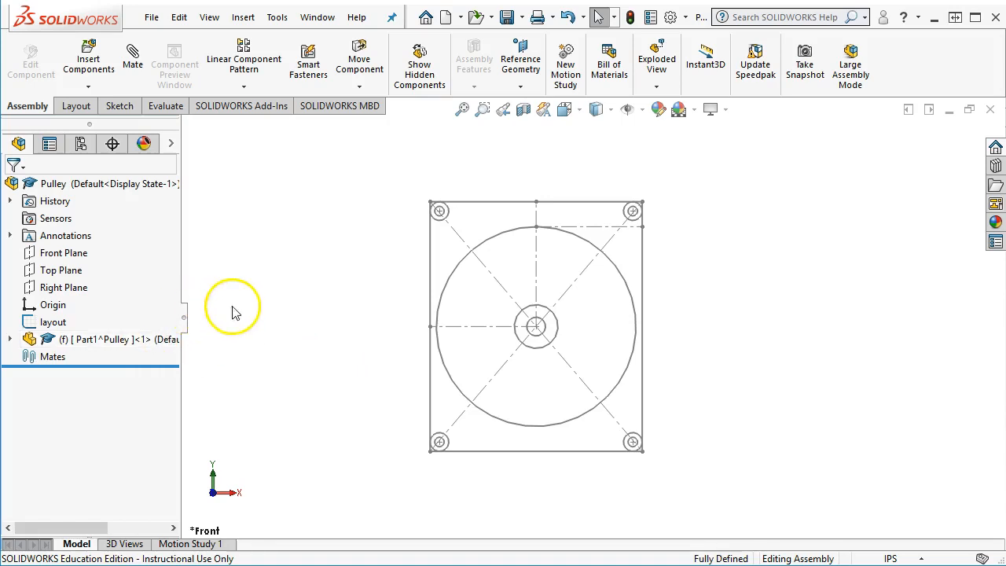
pyautogui.click(10, 338)
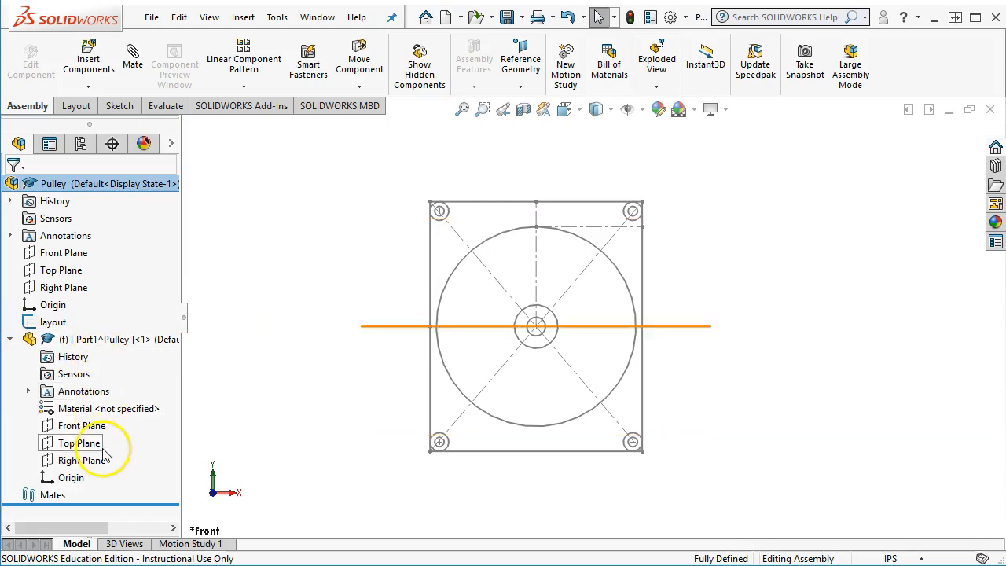
pyautogui.click(234, 405)
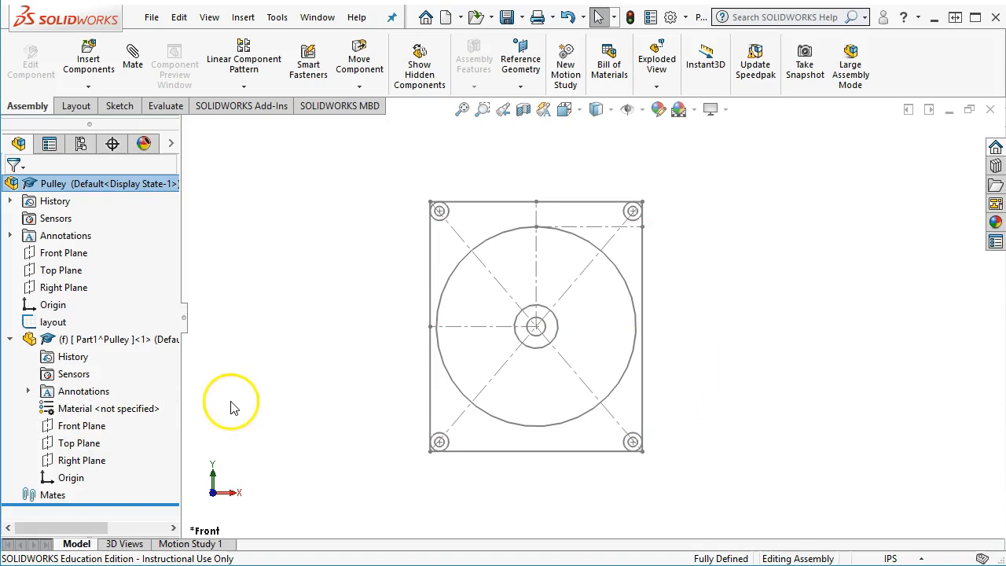
pyautogui.rightClick(109, 350)
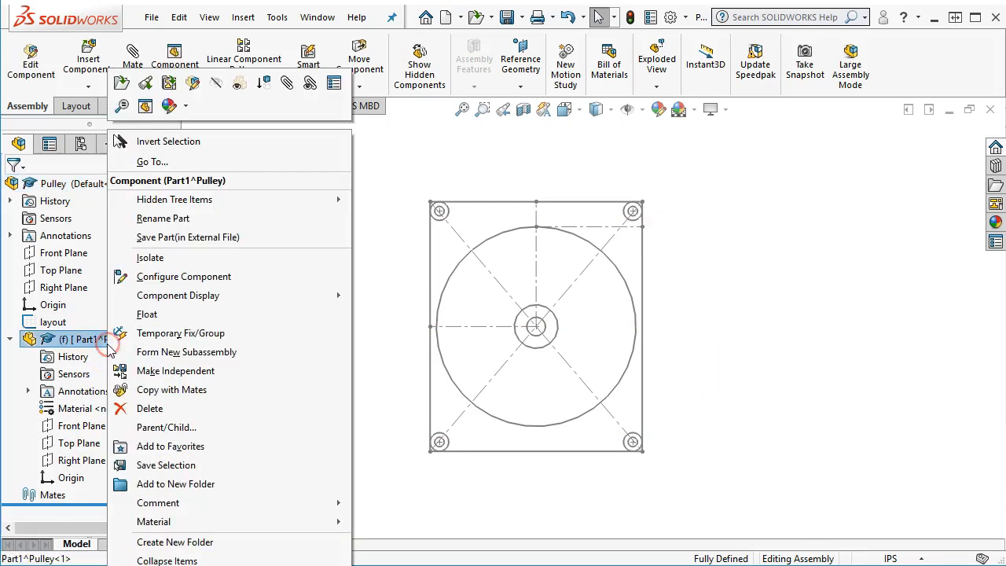
pyautogui.click(191, 85)
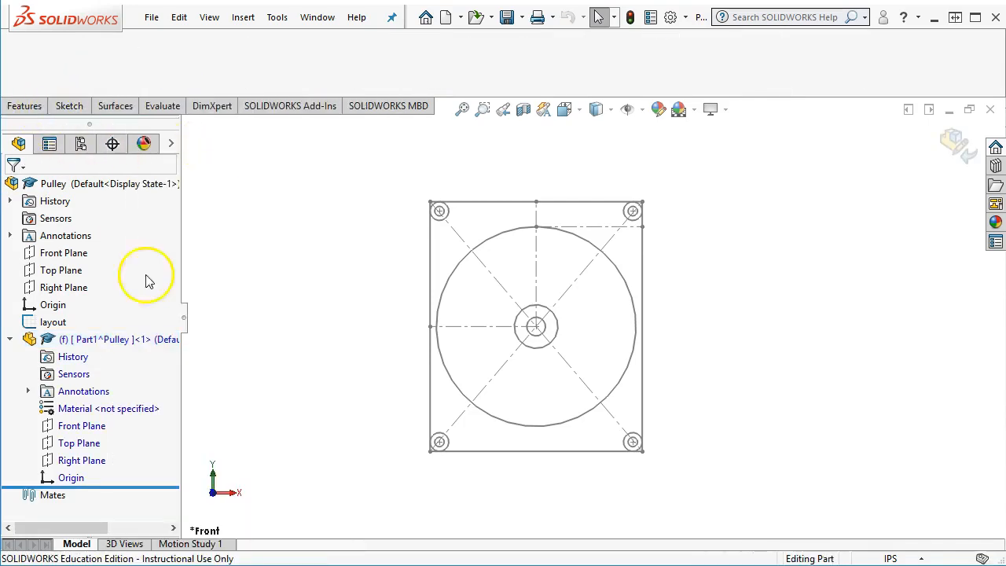
pyautogui.click(76, 428)
pyautogui.click(81, 407)
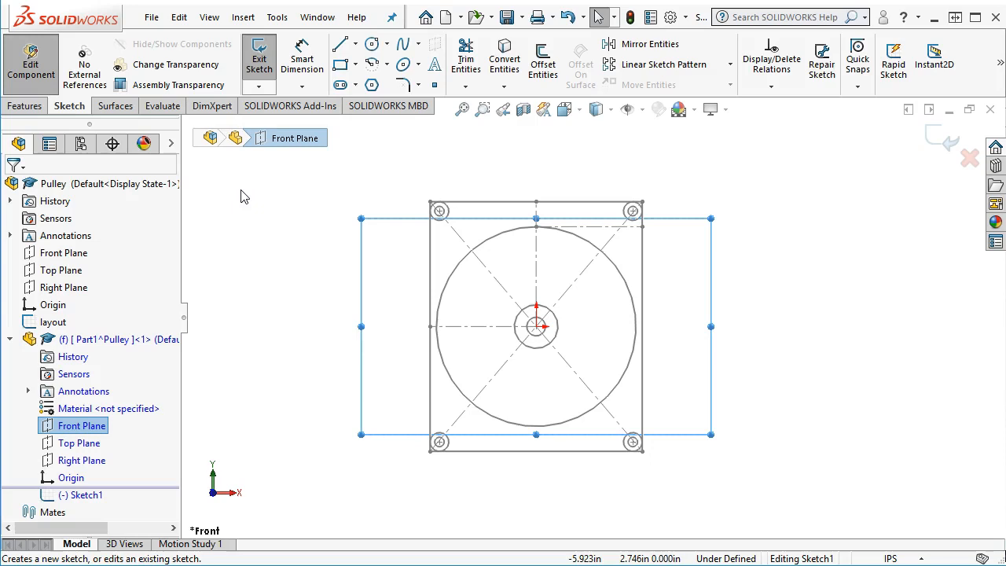
# Convert the layout sketch's 4 in outer pulley circle and .875 in center circle into entities of the part sketch.
pyautogui.click(372, 45)
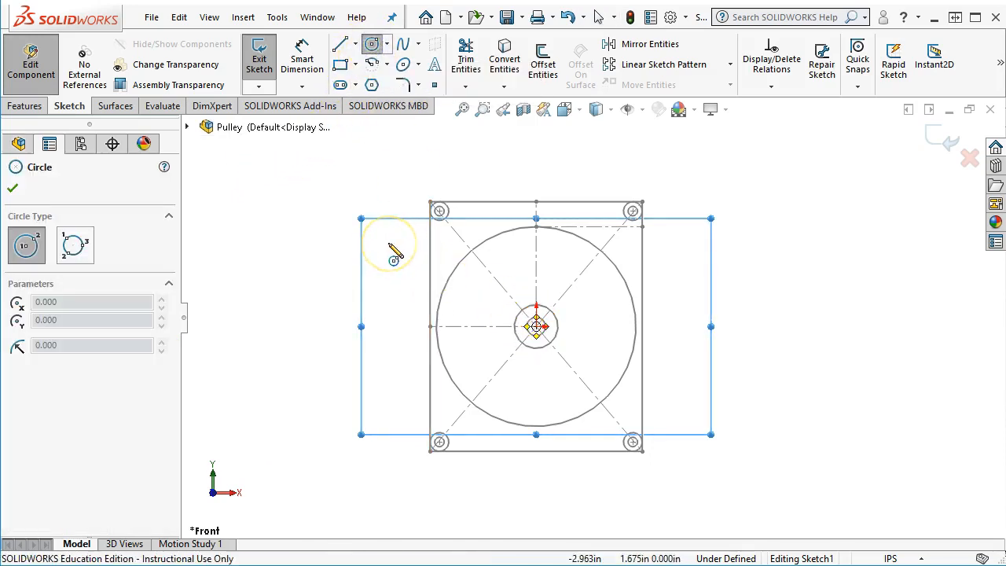
pyautogui.press('Escape')
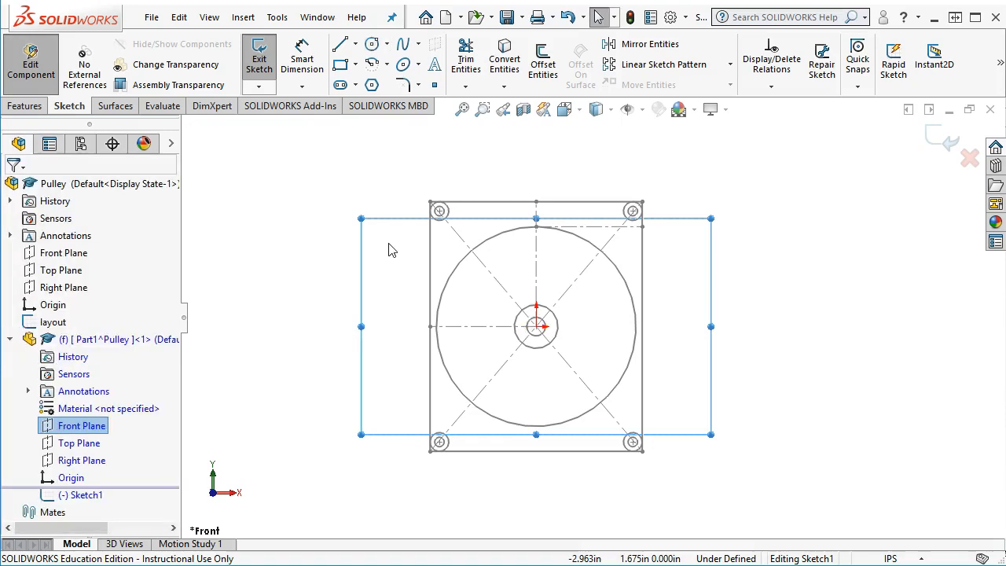
pyautogui.click(386, 270)
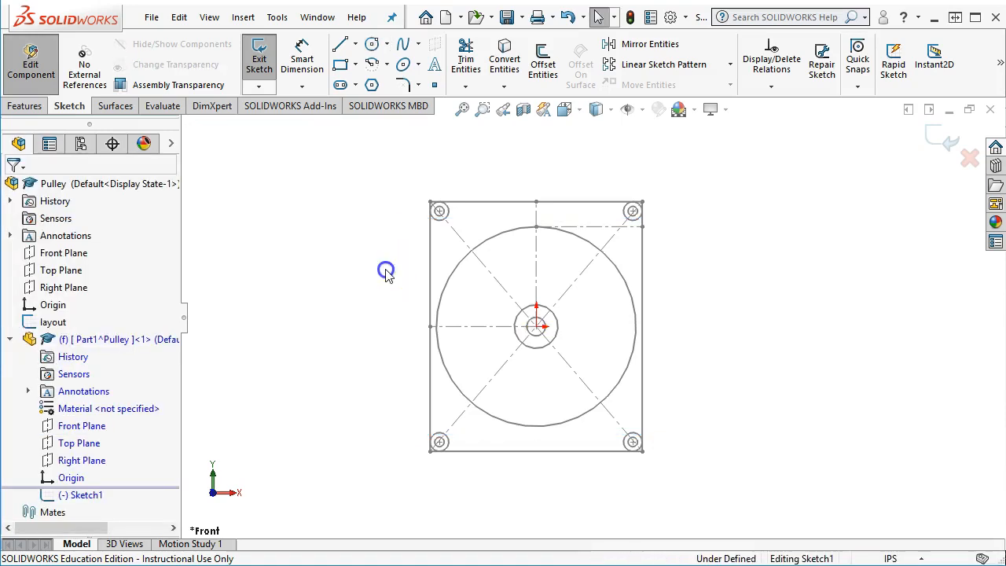
pyautogui.click(460, 271)
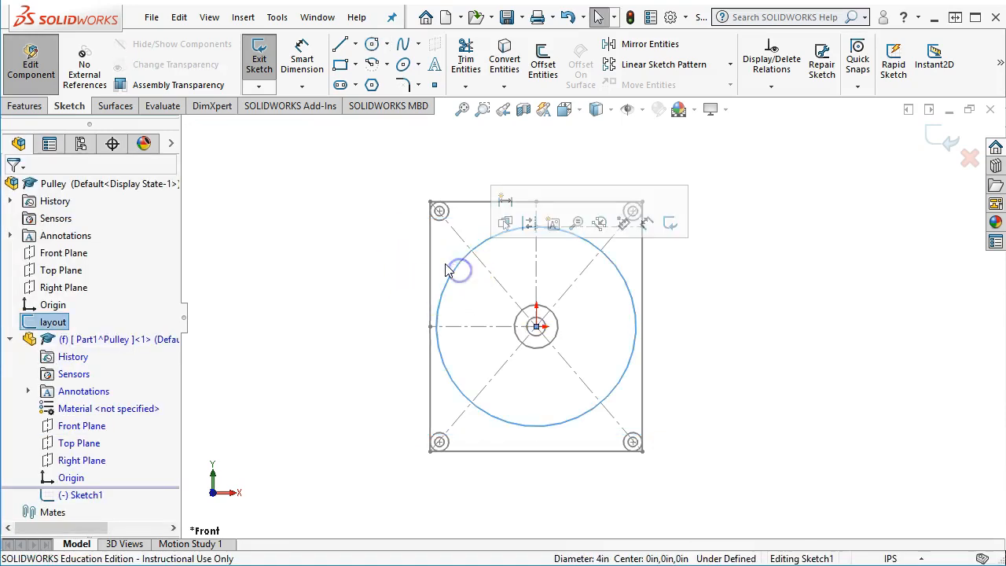
pyautogui.click(503, 64)
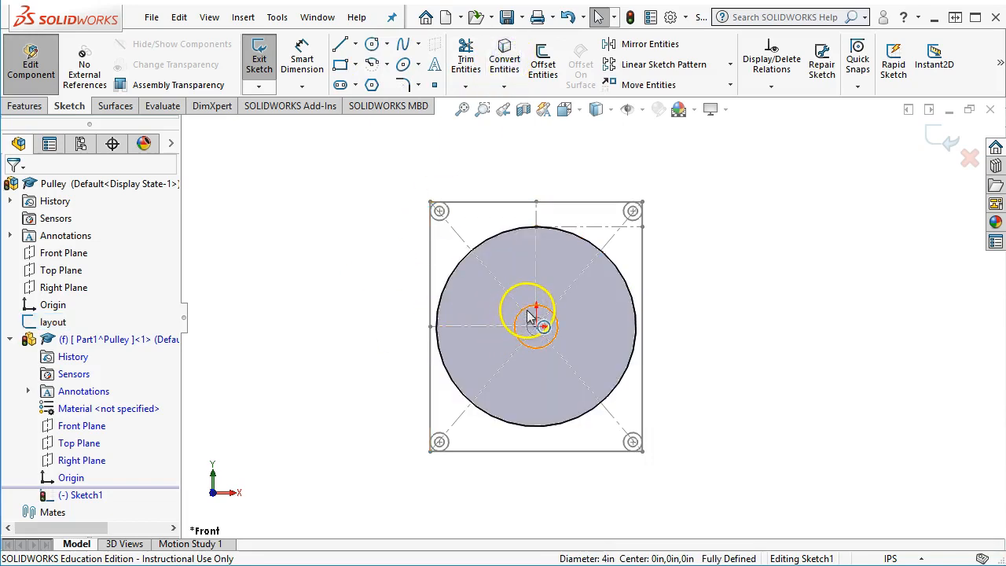
pyautogui.click(529, 316)
pyautogui.click(480, 69)
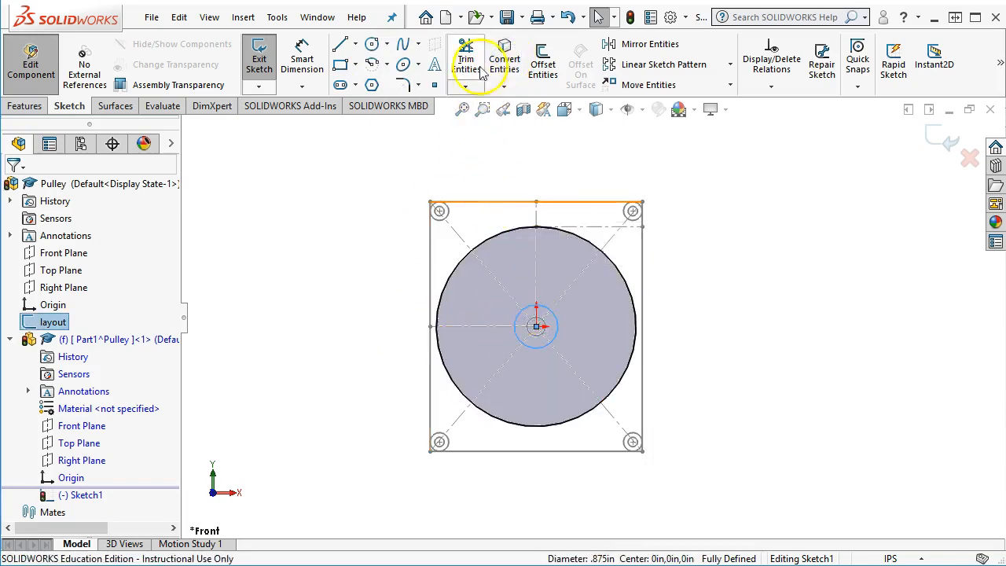
pyautogui.click(504, 65)
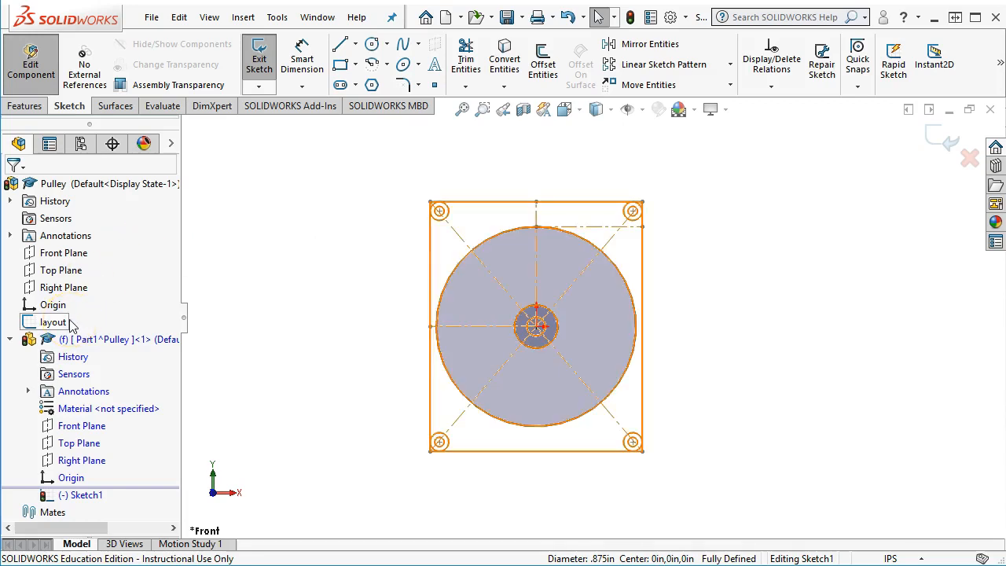
pyautogui.click(237, 318)
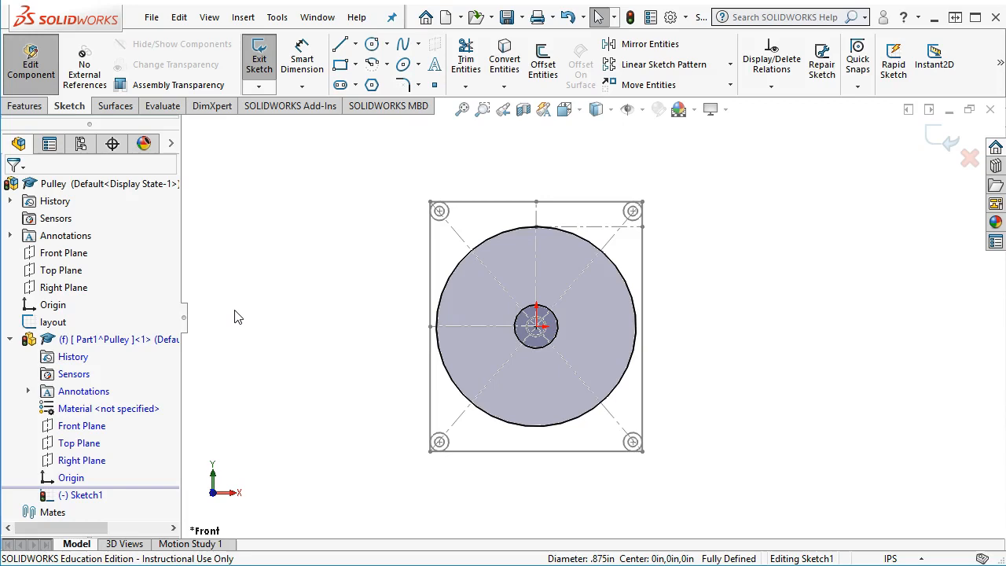
pyautogui.click(52, 322)
pyautogui.click(86, 338)
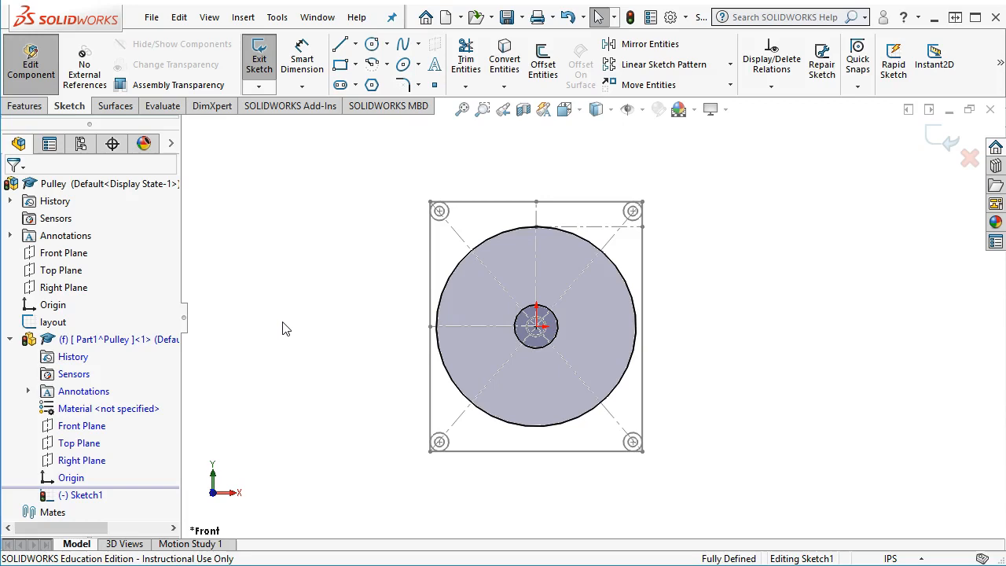
pyautogui.moveTo(348, 333)
pyautogui.mouseDown(button='middle')
pyautogui.moveTo(310, 374)
pyautogui.moveTo(321, 429)
pyautogui.moveTo(304, 422)
pyautogui.mouseUp(button='middle')
pyautogui.moveTo(738, 309); pyautogui.dragTo(739, 319, button='middle')
pyautogui.scroll(-2, 684, 337)
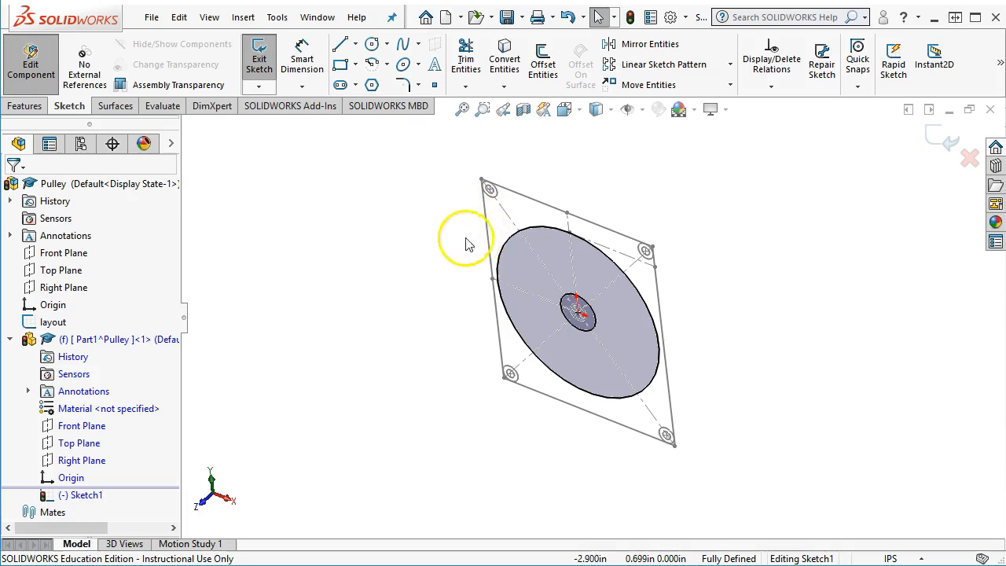
pyautogui.moveTo(466, 238); pyautogui.dragTo(460, 267, button='middle')
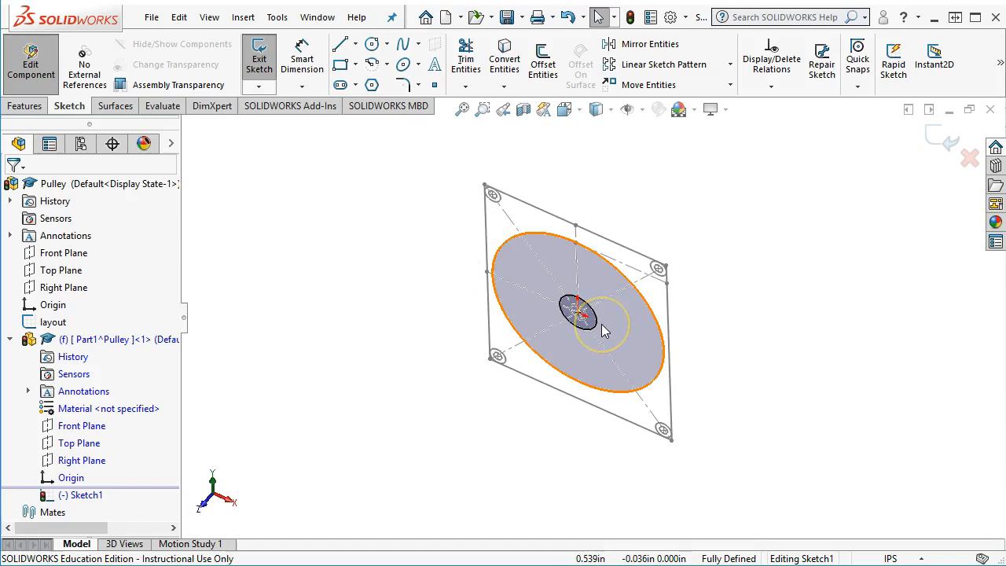
pyautogui.moveTo(590, 312); pyautogui.dragTo(665, 265, button='middle')
pyautogui.click(644, 321)
pyautogui.click(628, 295)
pyautogui.click(725, 277)
pyautogui.click(463, 275)
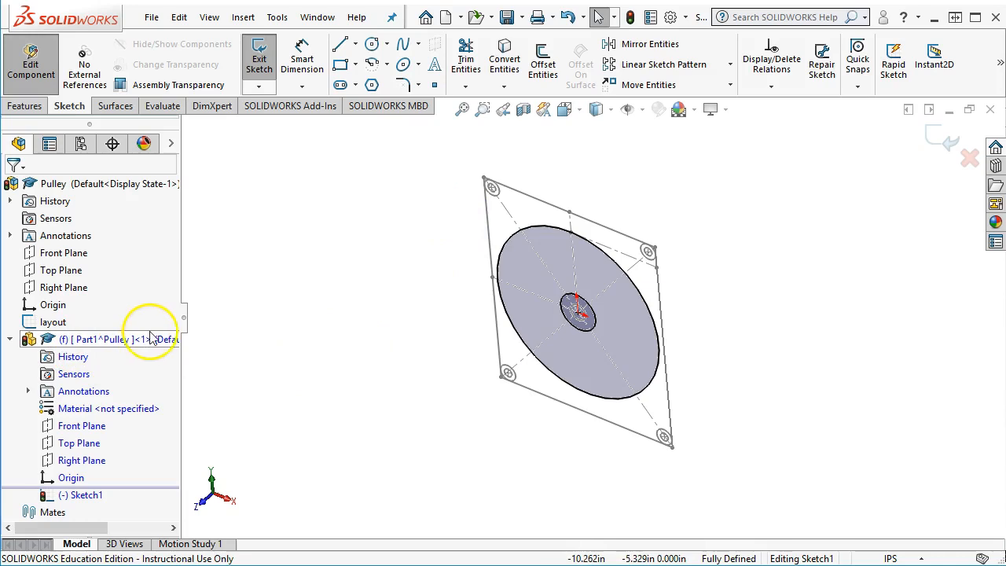
# Set up a Blind boss extrusion of the ring between the two converted circles with a depth of 7/32 in.
pyautogui.click(25, 105)
pyautogui.click(266, 59)
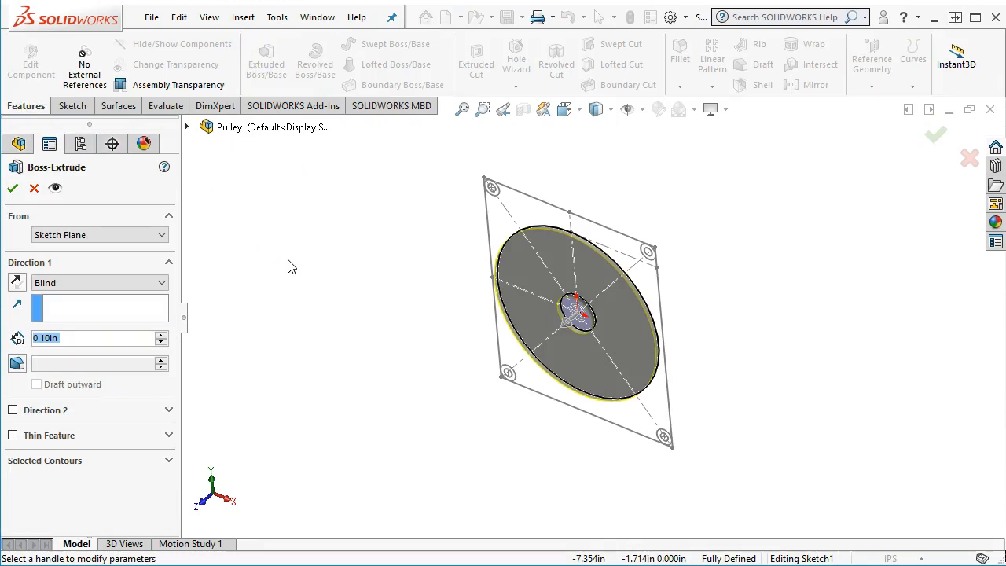
pyautogui.write('.')
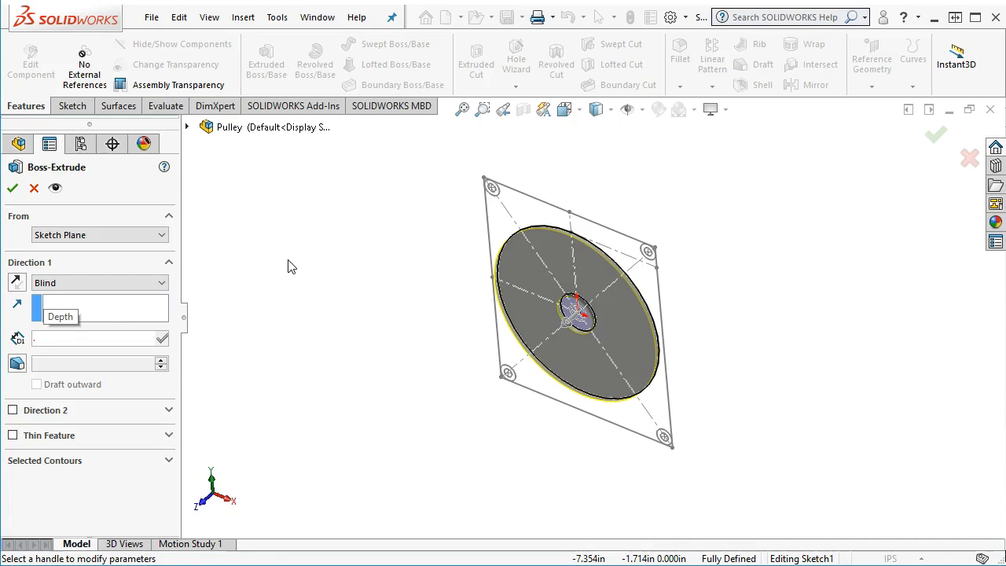
pyautogui.write('2')
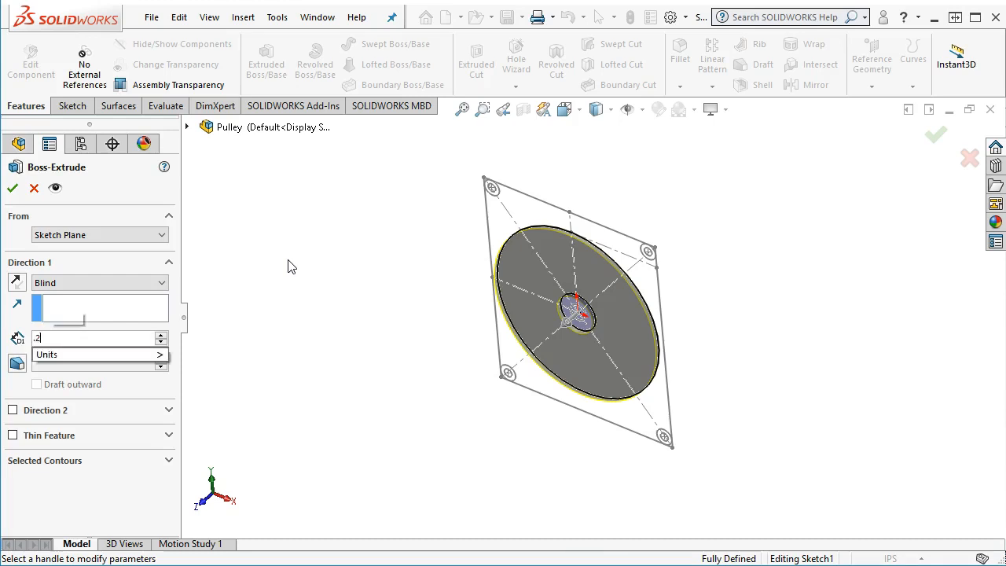
pyautogui.write('1875')
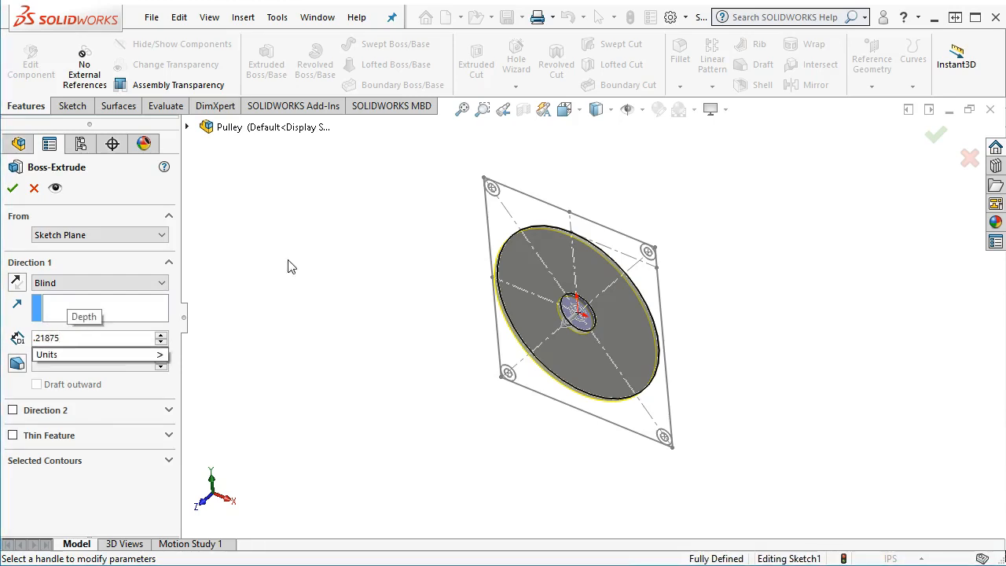
pyautogui.press('BackSpace')
pyautogui.press('BackSpace')
pyautogui.press('BackSpace')
pyautogui.press('BackSpace')
pyautogui.press('BackSpace')
pyautogui.press('BackSpace')
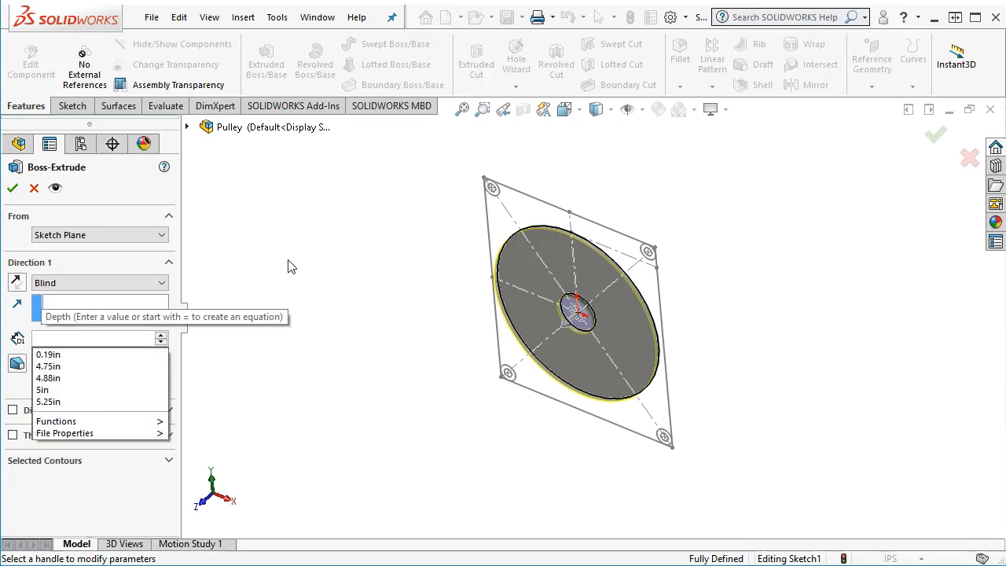
pyautogui.write('7/32')
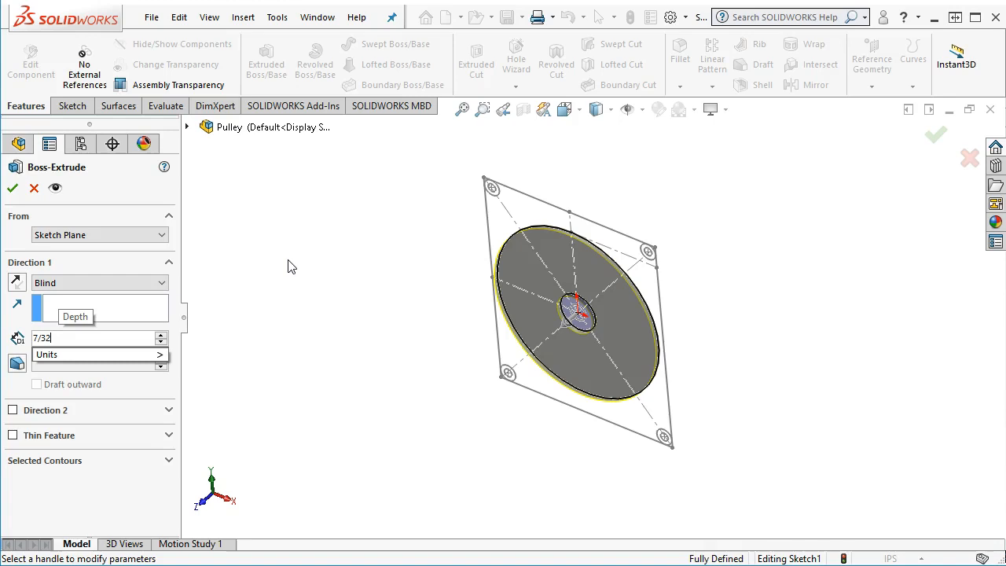
# Apply a 7/32 in extrusion depth and check it against the bearing width in the ball bearing specification sheet.
pyautogui.press('Return')
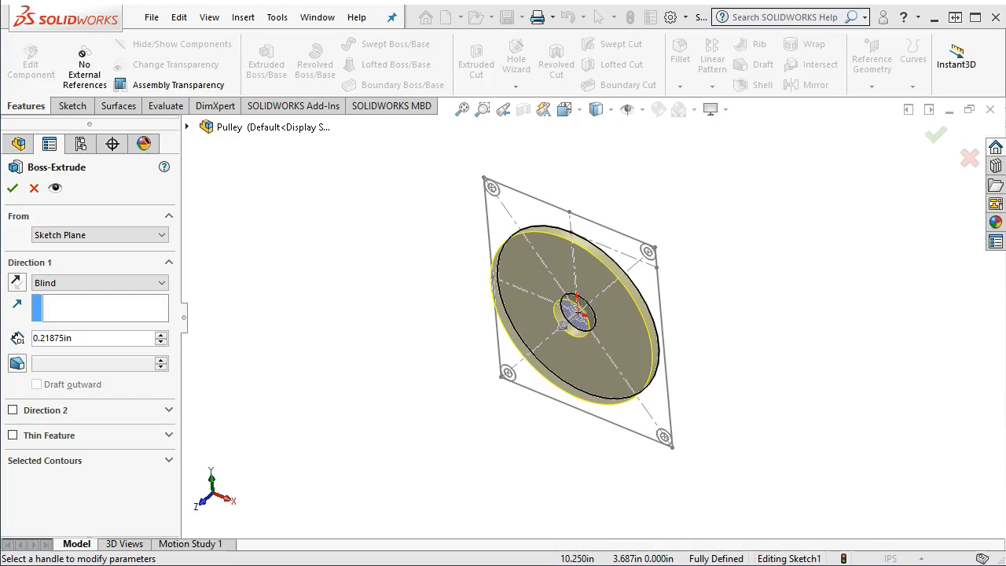
pyautogui.moveTo(1005, 30); pyautogui.dragTo(550, 8)
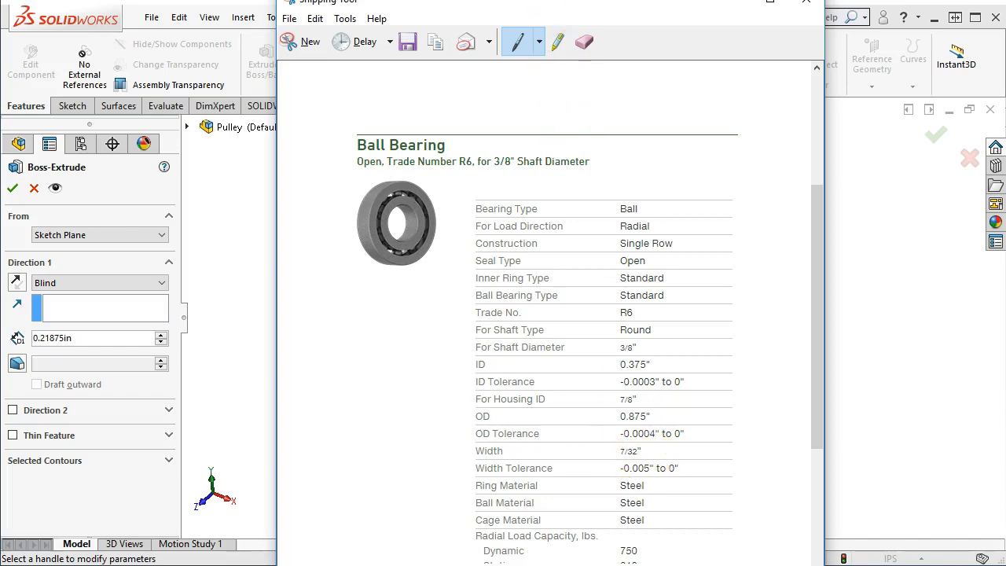
pyautogui.moveTo(503, 9); pyautogui.dragTo(580, 17)
pyautogui.click(828, 5)
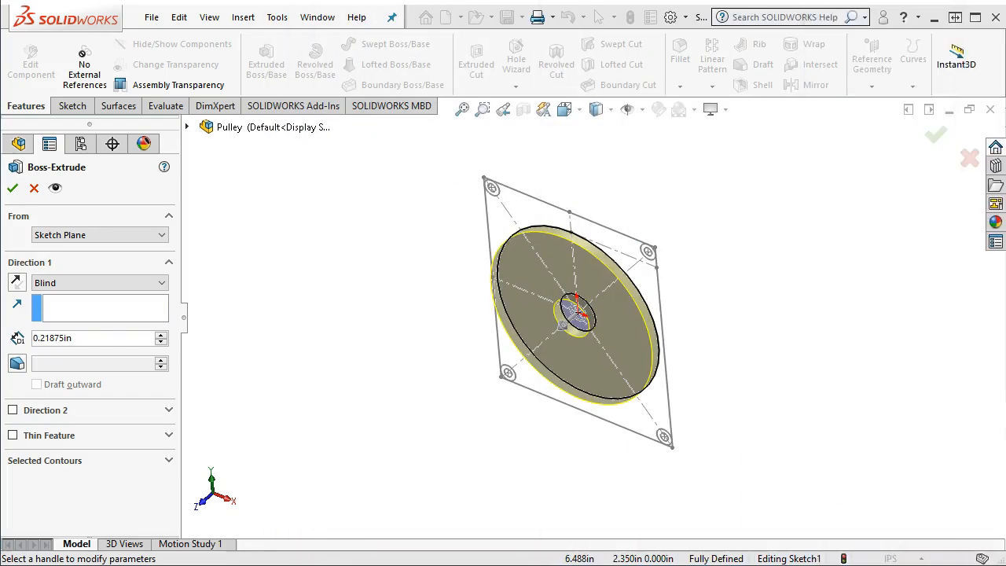
# Set the pulley disc's extrusion depth to 0.21 in with a Mid Plane end condition and complete the Boss-Extrude.
pyautogui.click(52, 337)
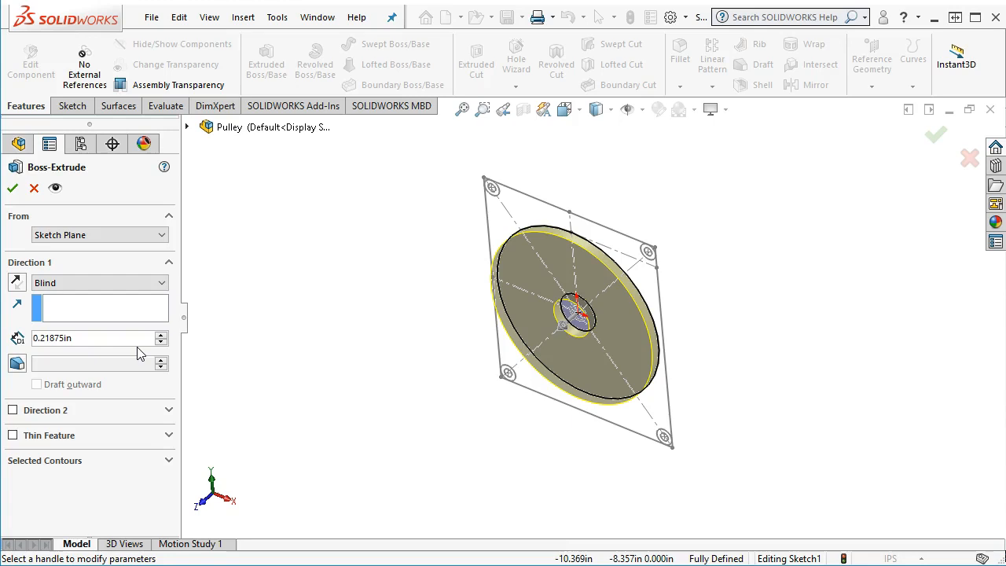
pyautogui.press('Delete')
pyautogui.press('Delete')
pyautogui.press('Delete')
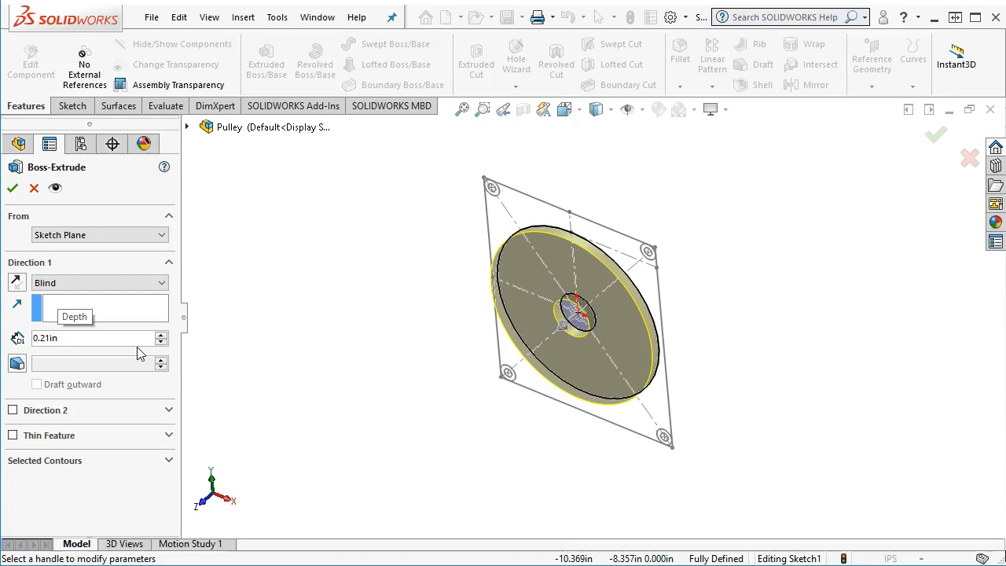
pyautogui.press('Return')
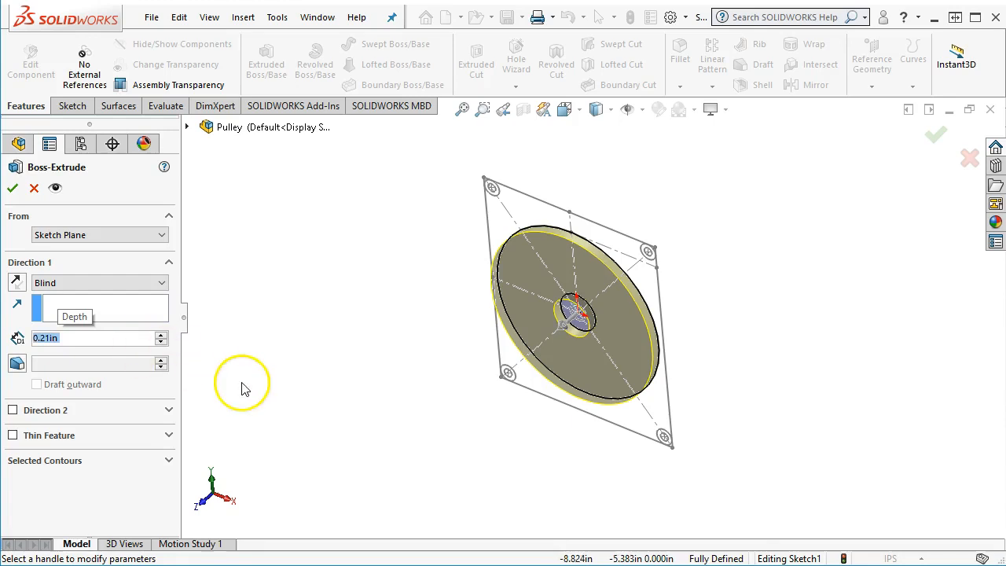
pyautogui.click(137, 281)
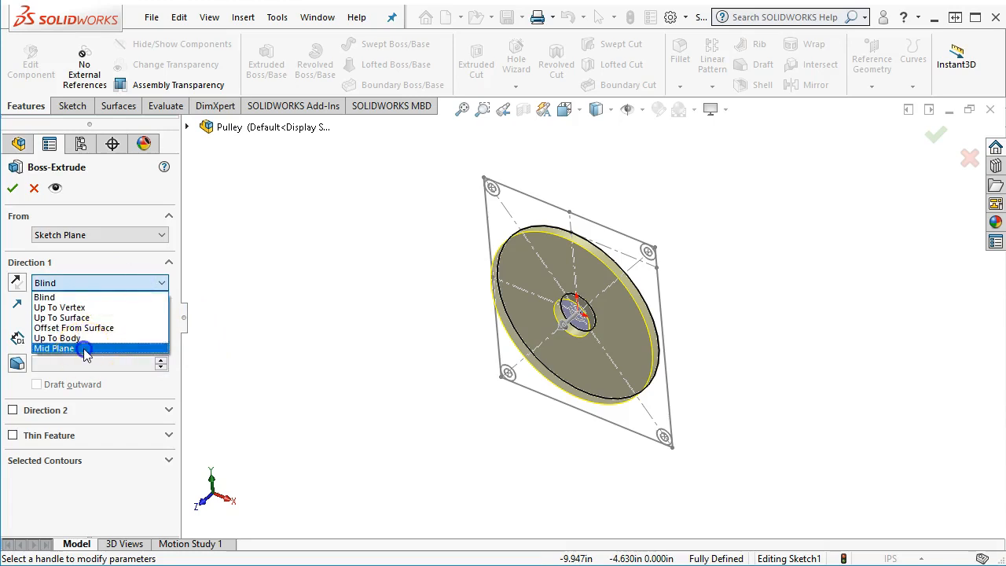
pyautogui.click(87, 348)
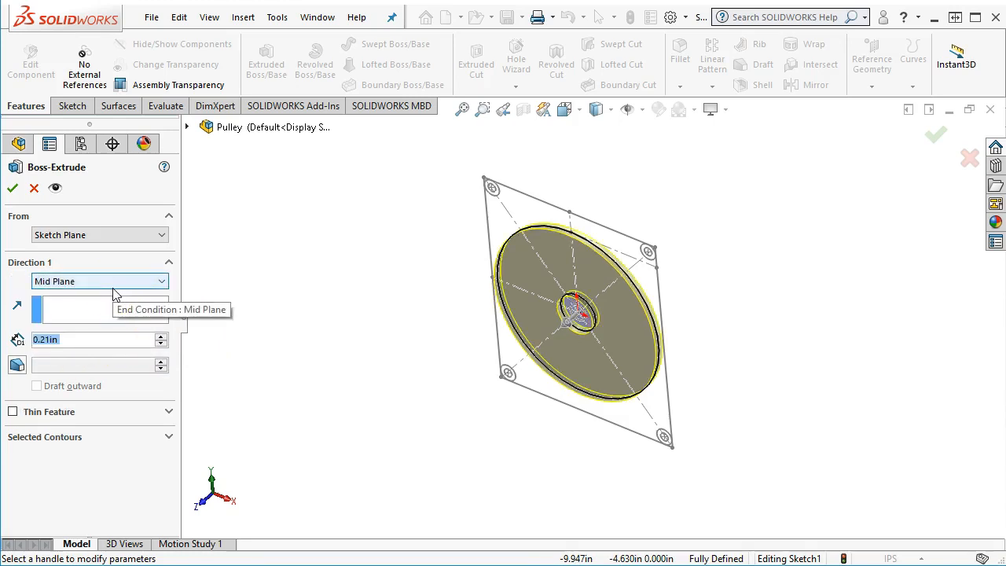
pyautogui.click(13, 190)
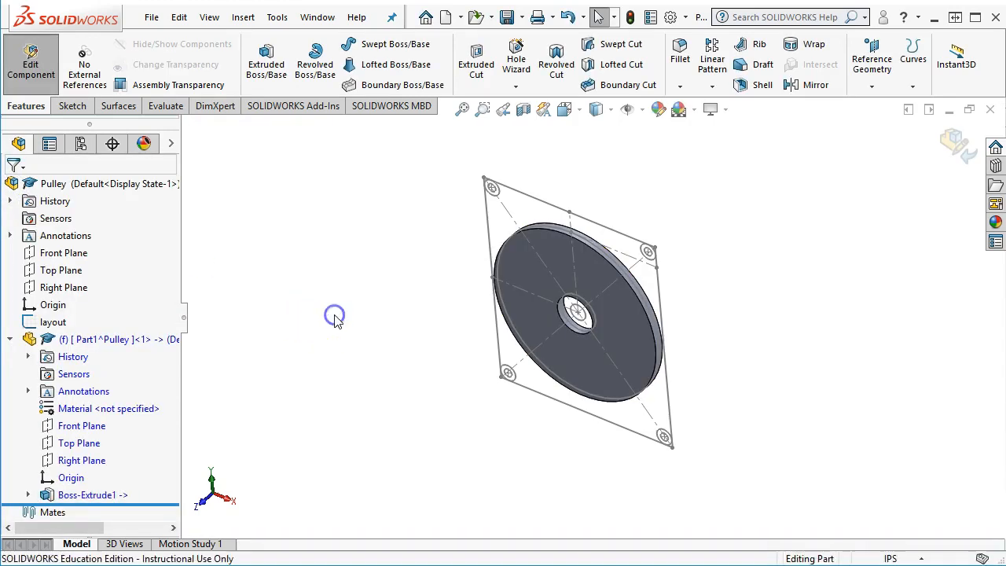
# Examine the extruded disc's outer rim, central hole and faces relative to the layout sketch from several angles.
pyautogui.hotkey('ctrl', '1')
pyautogui.moveTo(664, 279); pyautogui.dragTo(677, 401, button='middle')
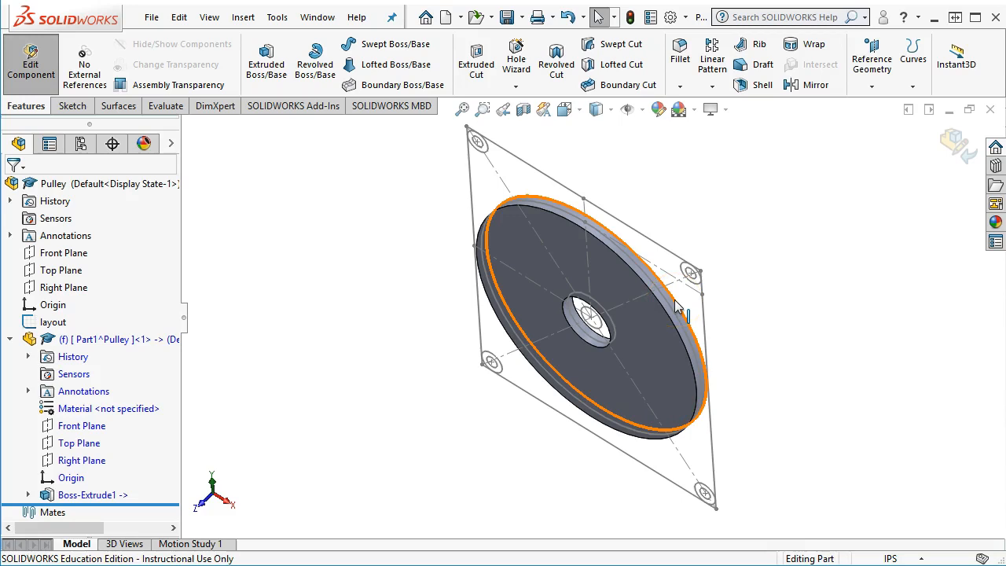
pyautogui.click(609, 250)
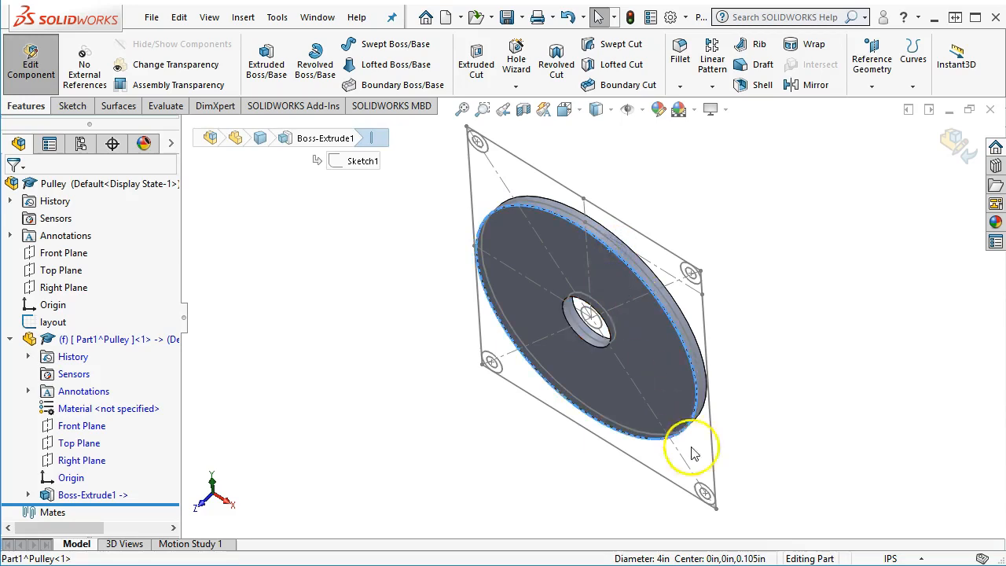
pyautogui.click(582, 407)
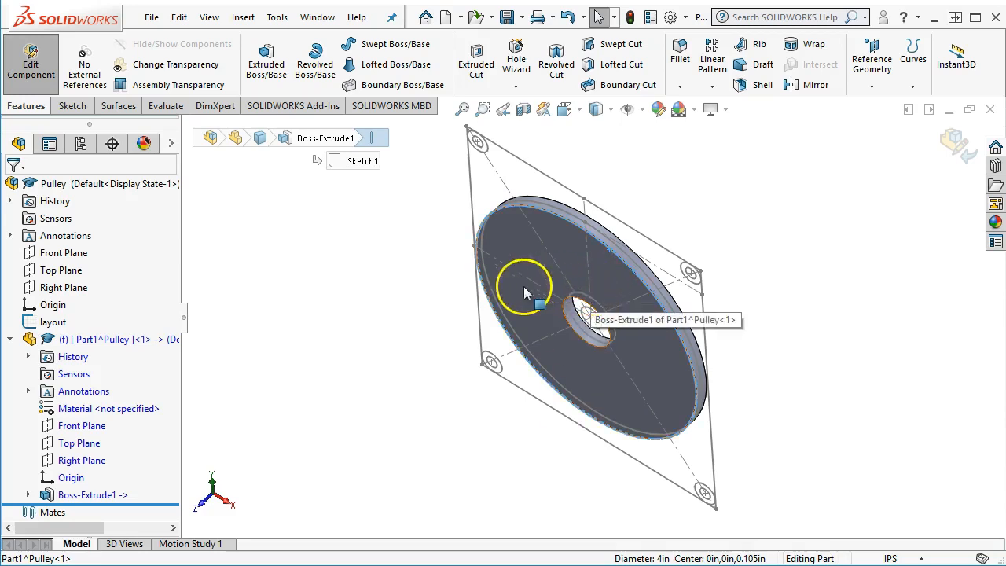
pyautogui.moveTo(474, 163); pyautogui.dragTo(590, 88, button='middle')
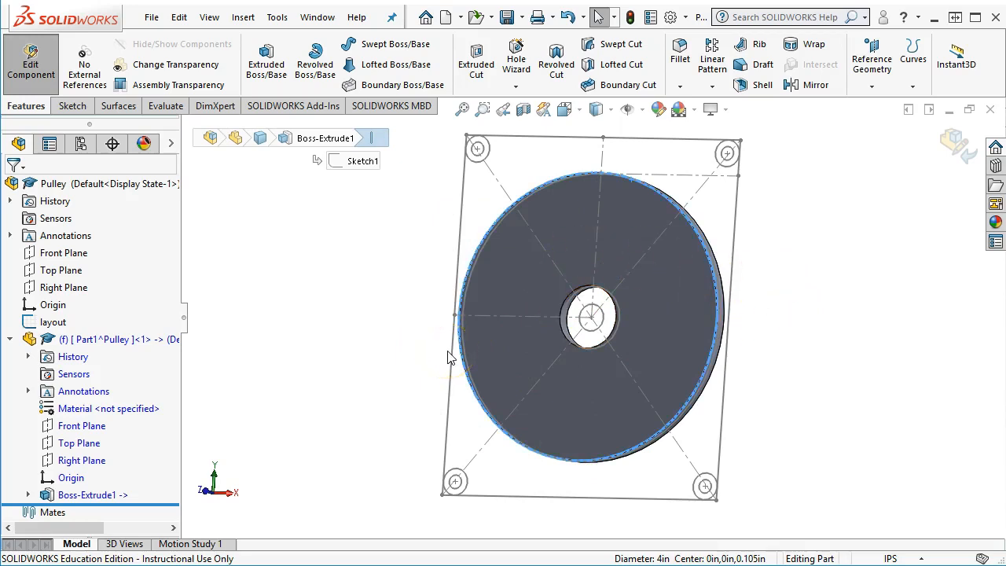
pyautogui.click(469, 353)
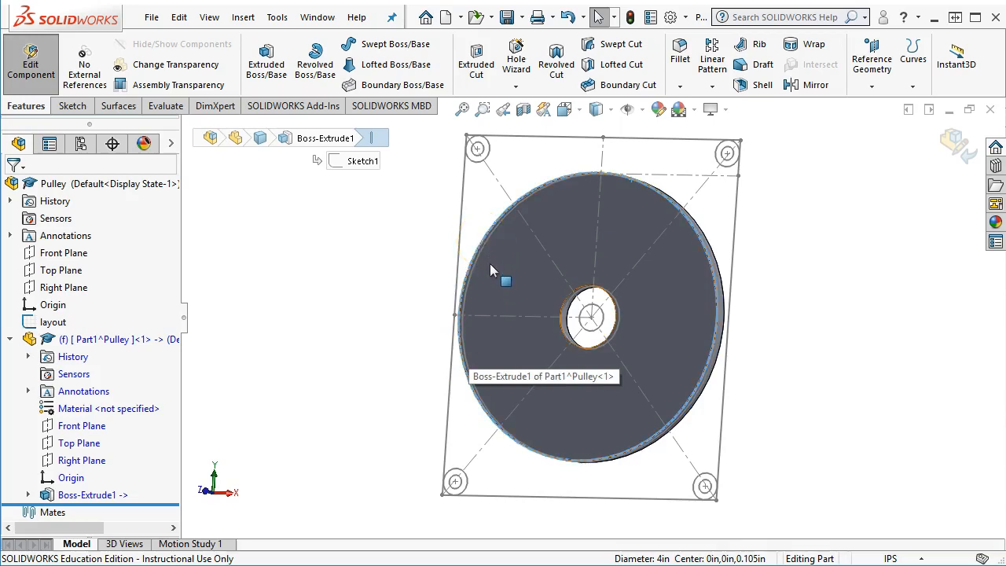
pyautogui.click(408, 253)
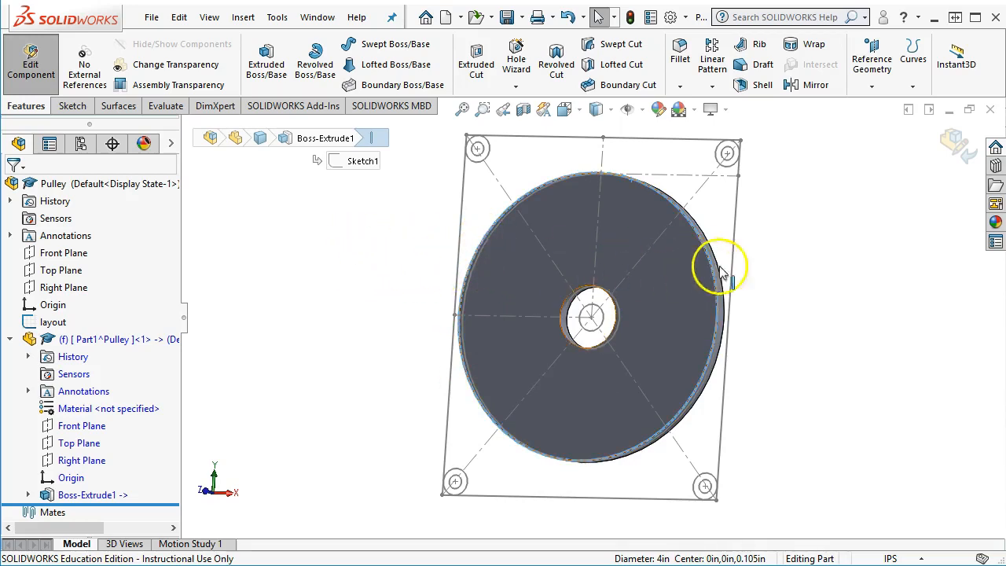
pyautogui.click(783, 283)
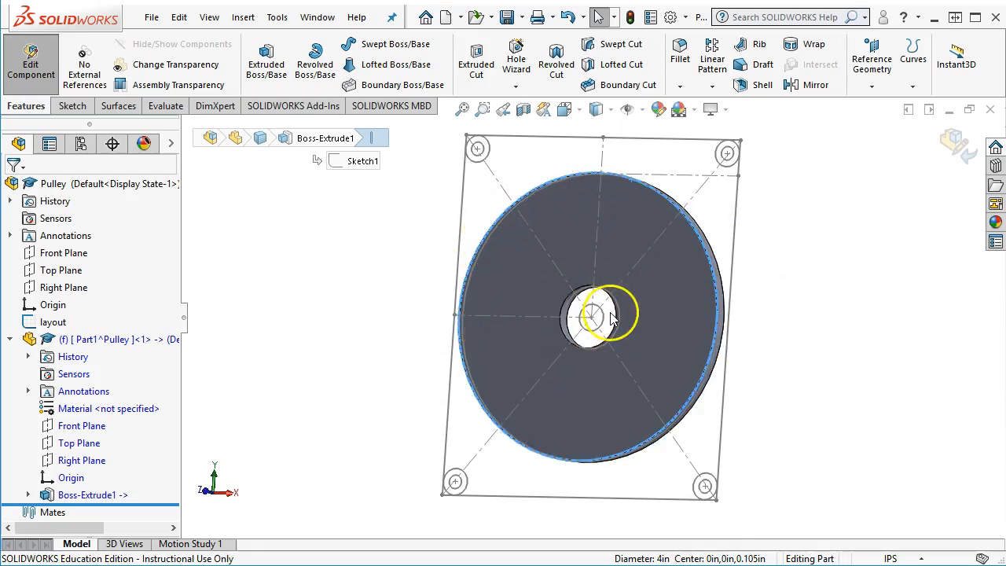
pyautogui.click(641, 179)
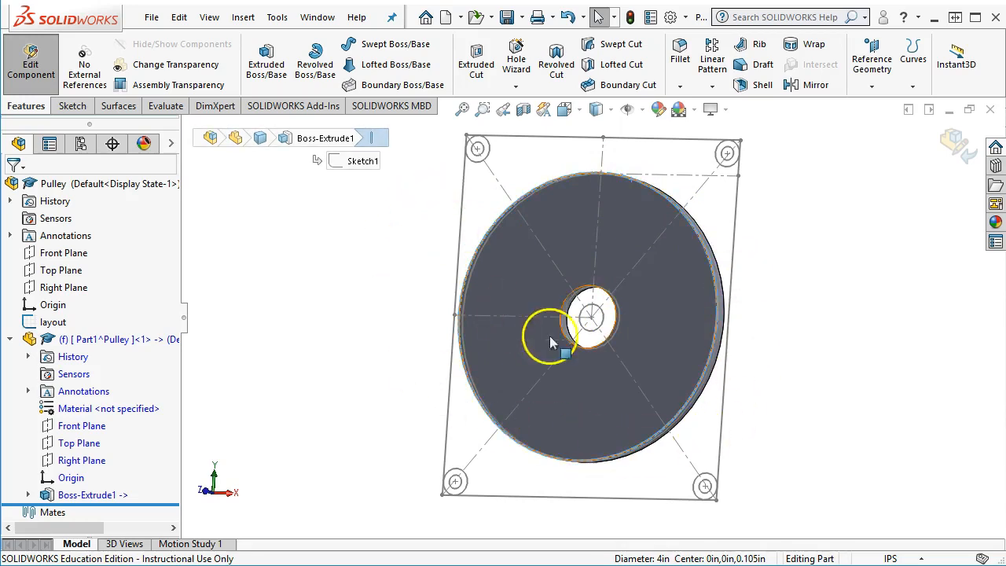
pyautogui.moveTo(562, 313)
pyautogui.mouseDown(button='middle')
pyautogui.moveTo(671, 338)
pyautogui.moveTo(690, 396)
pyautogui.mouseUp(button='middle')
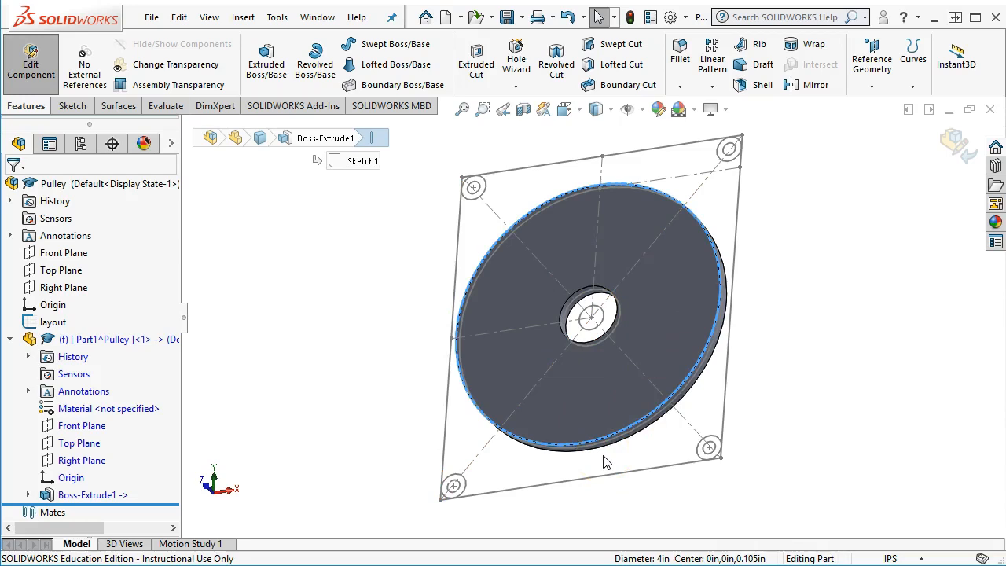
pyautogui.moveTo(424, 406)
pyautogui.mouseDown(button='middle')
pyautogui.moveTo(408, 359)
pyautogui.moveTo(418, 314)
pyautogui.moveTo(513, 203)
pyautogui.moveTo(524, 420)
pyautogui.mouseUp(button='middle')
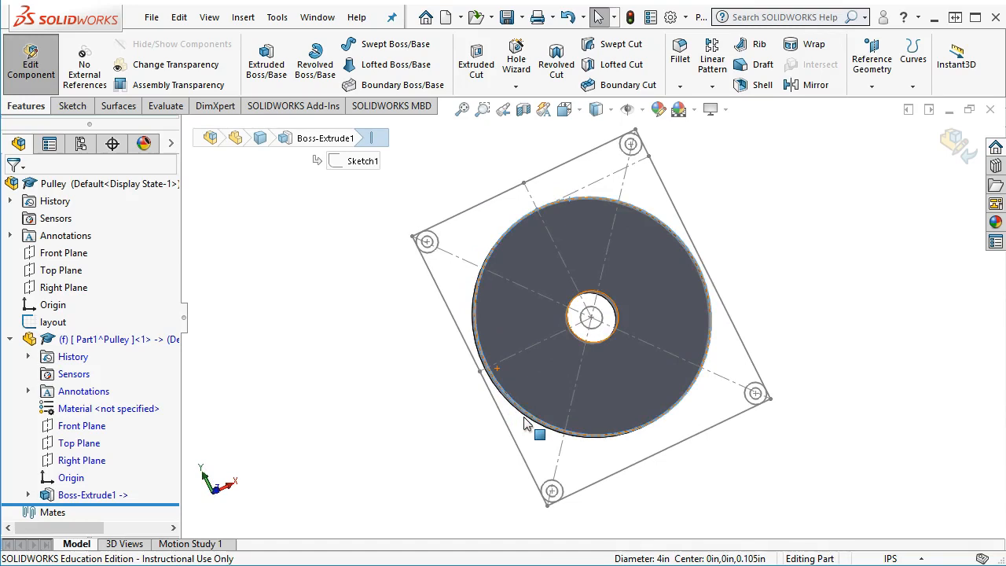
pyautogui.moveTo(359, 307)
pyautogui.mouseDown(button='middle')
pyautogui.moveTo(299, 353)
pyautogui.moveTo(313, 485)
pyautogui.mouseUp(button='middle')
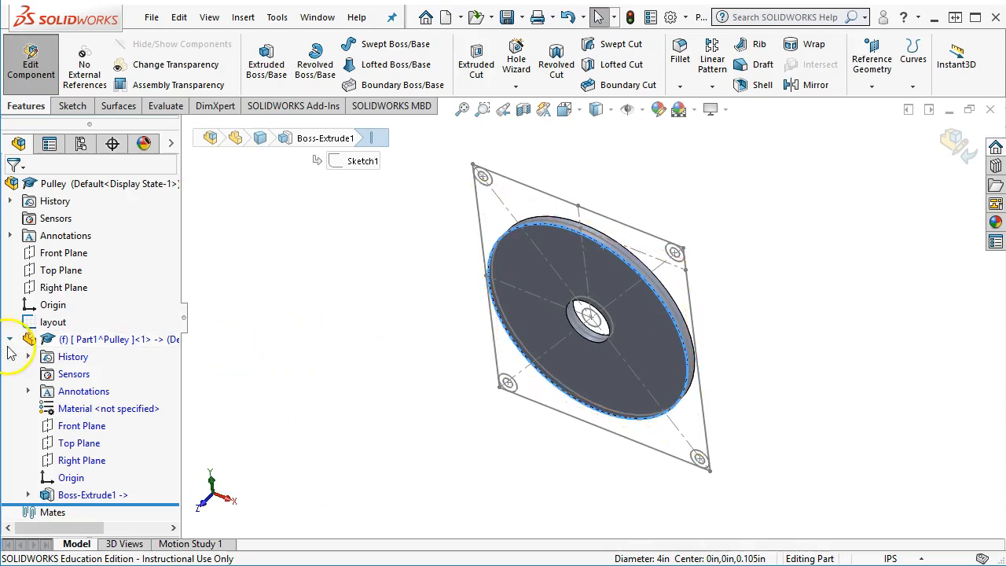
# Return from the disc part to the assembly and reopen the part for in-context editing.
pyautogui.click(957, 143)
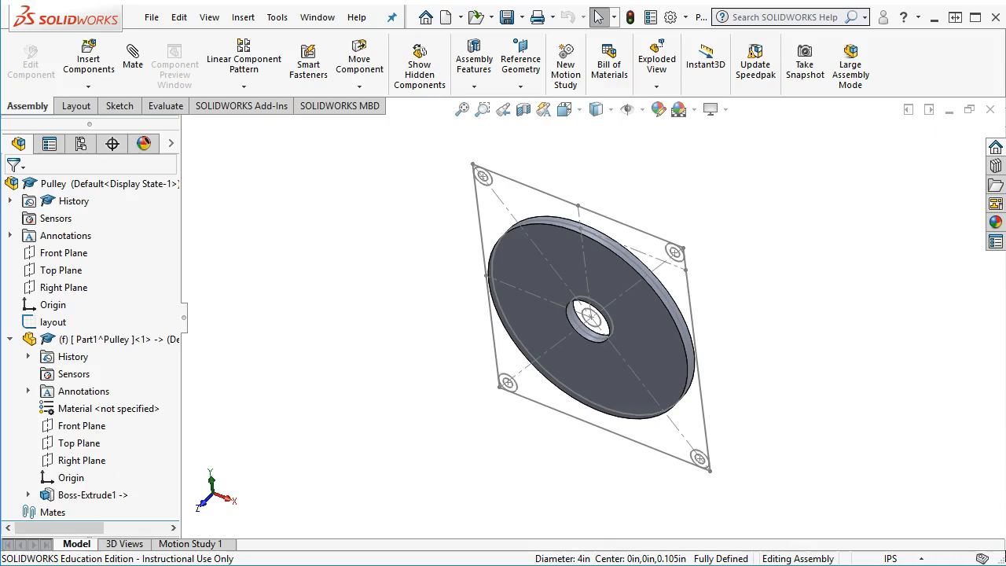
pyautogui.rightClick(92, 338)
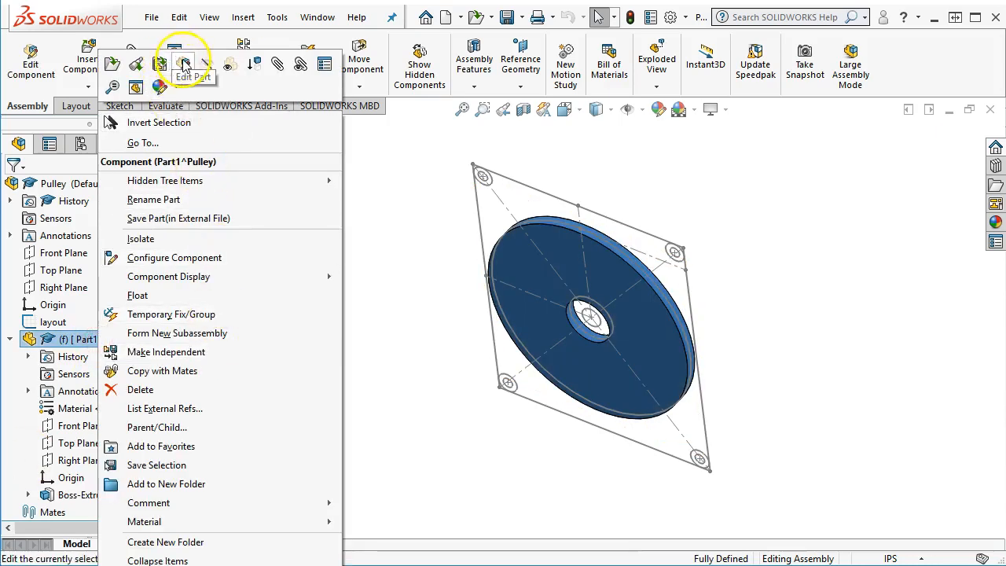
pyautogui.click(183, 64)
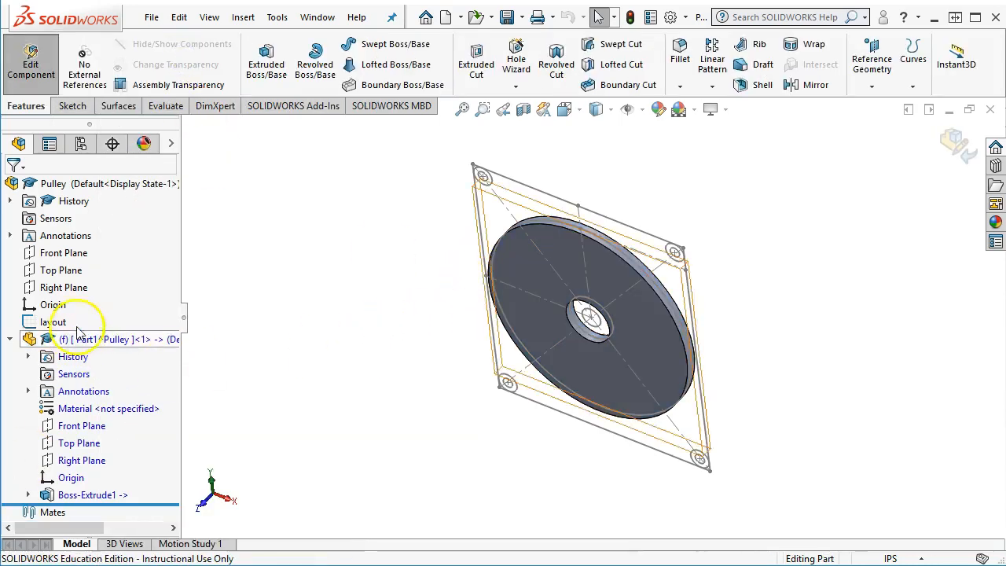
# Start a sketch on the assembly's Top Plane and orient the view normal to it.
pyautogui.click(85, 269)
pyautogui.click(86, 249)
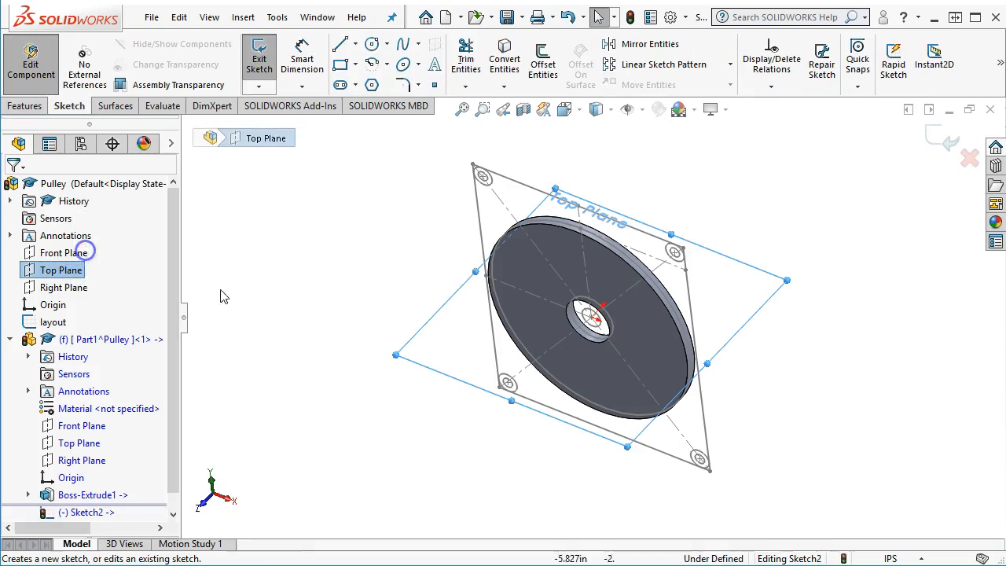
pyautogui.click(766, 403)
pyautogui.hotkey('ctrl', '8')
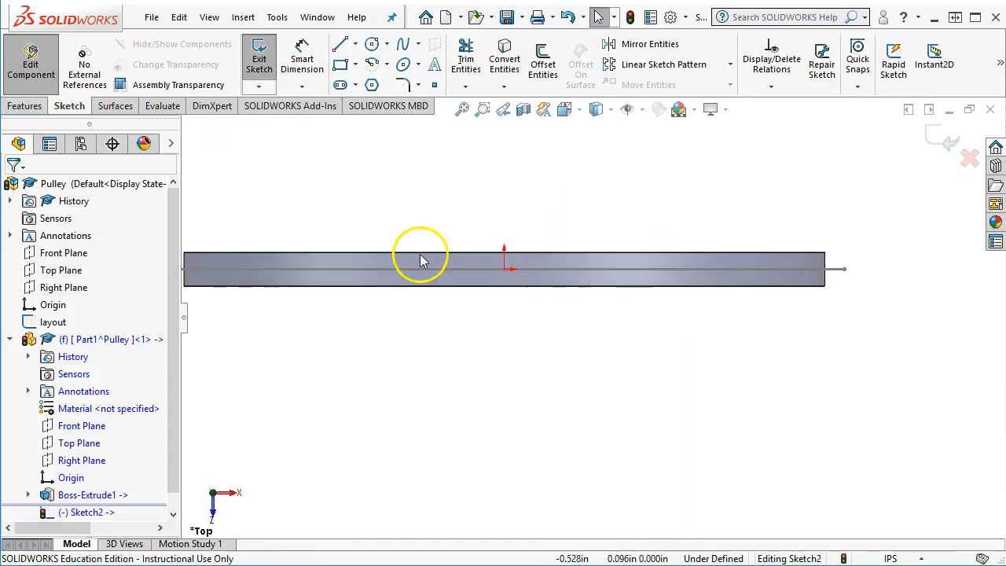
# Hide the layout sketch so only the disc is displayed behind the new sketch.
pyautogui.rightClick(55, 322)
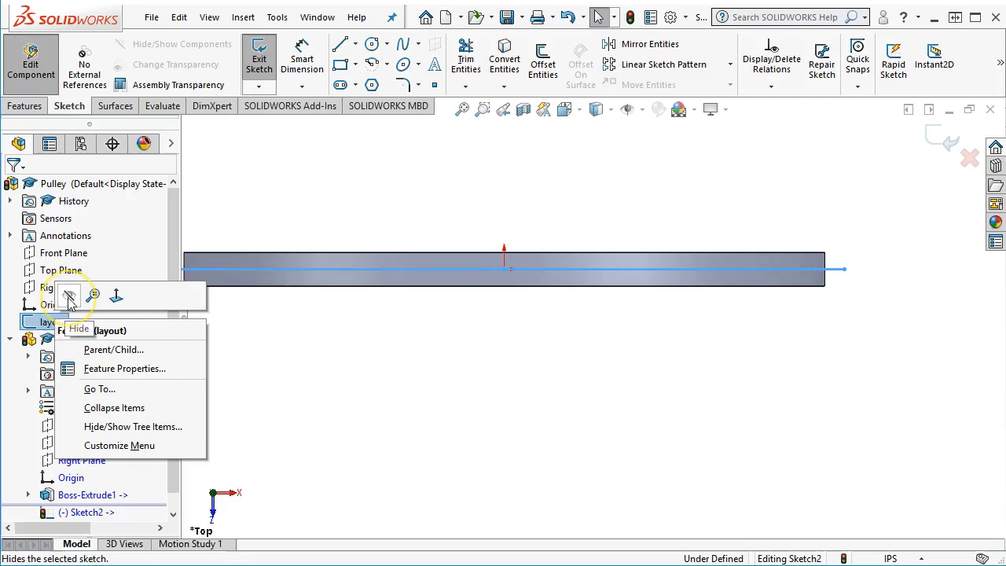
pyautogui.click(171, 141)
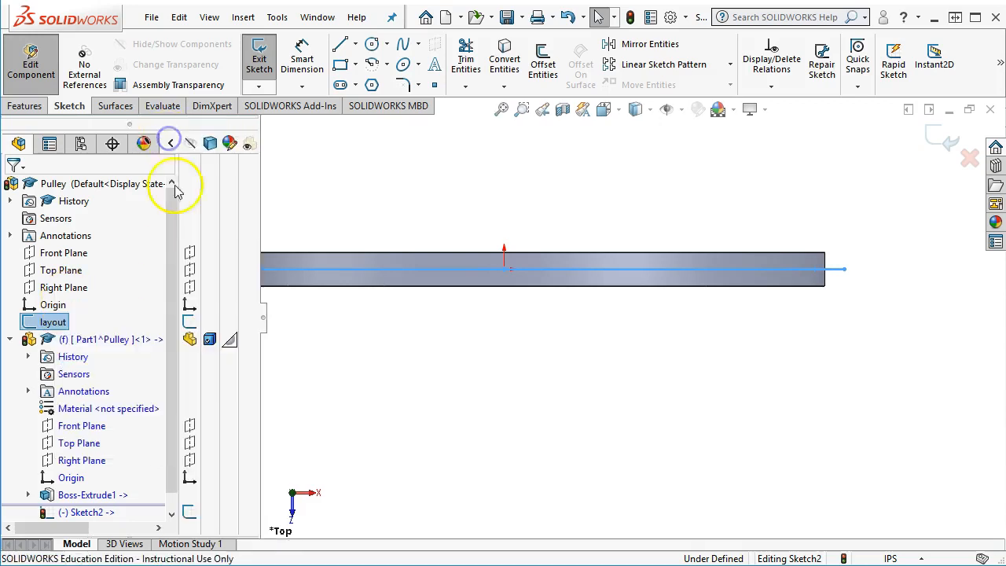
pyautogui.click(190, 336)
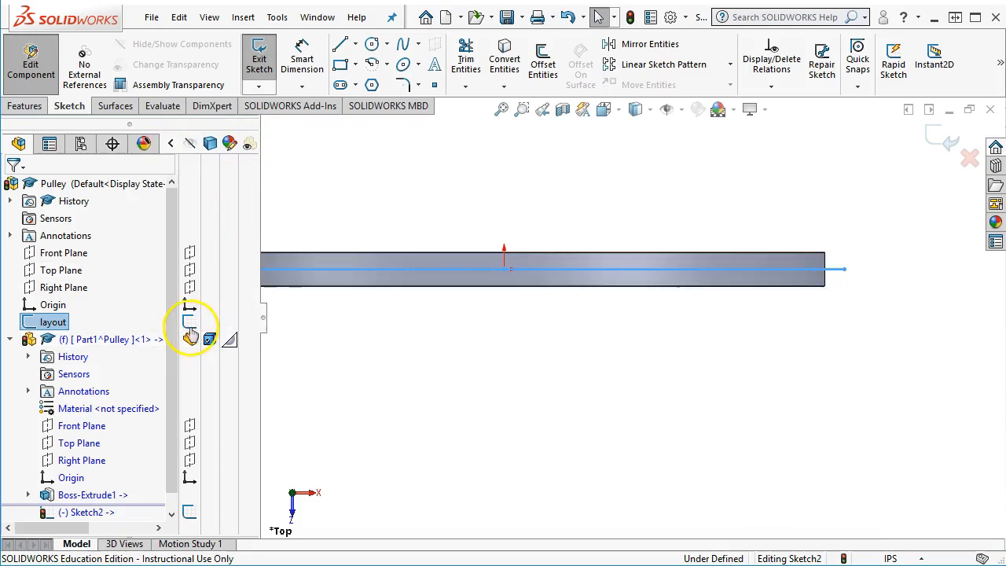
pyautogui.click(190, 320)
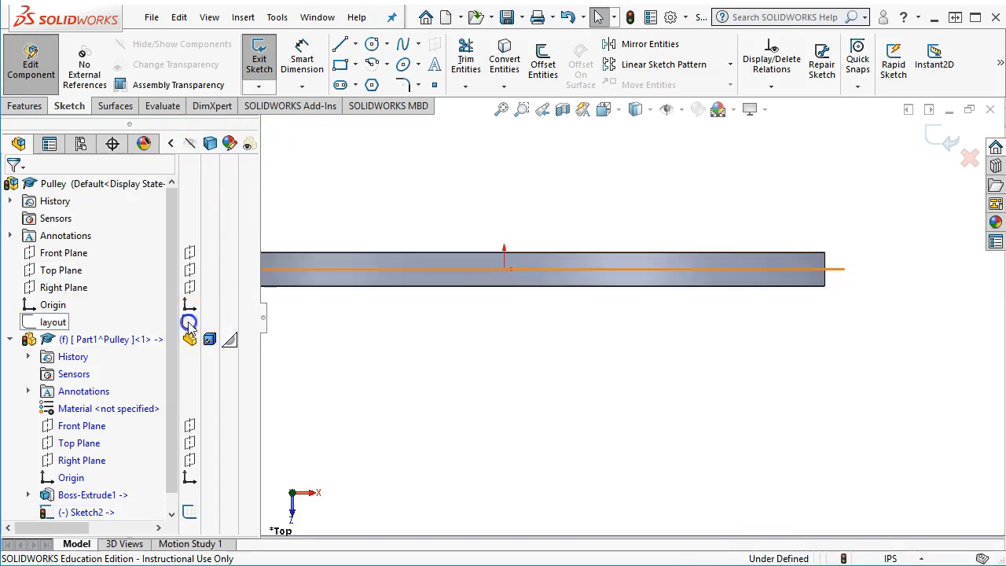
pyautogui.click(399, 385)
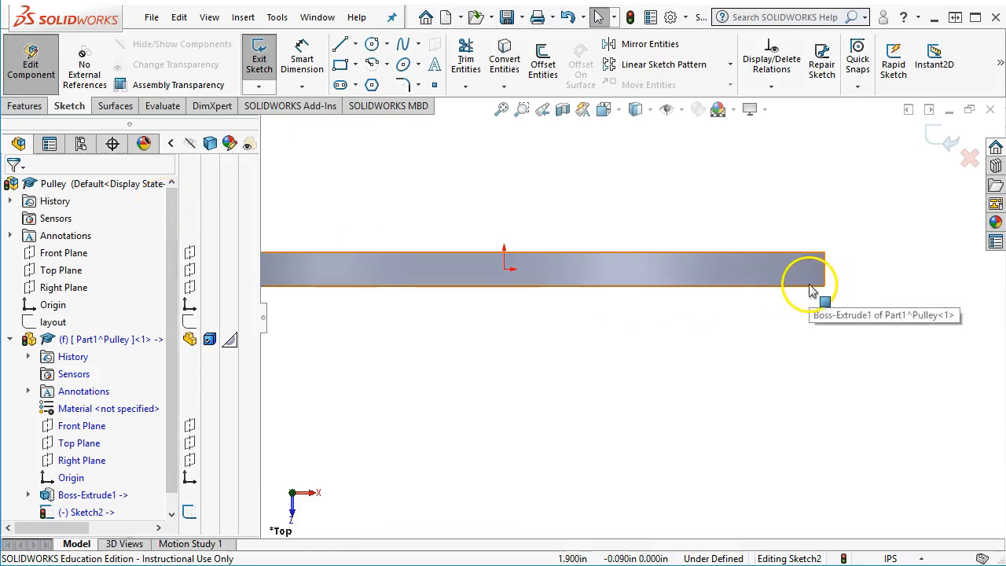
pyautogui.click(170, 144)
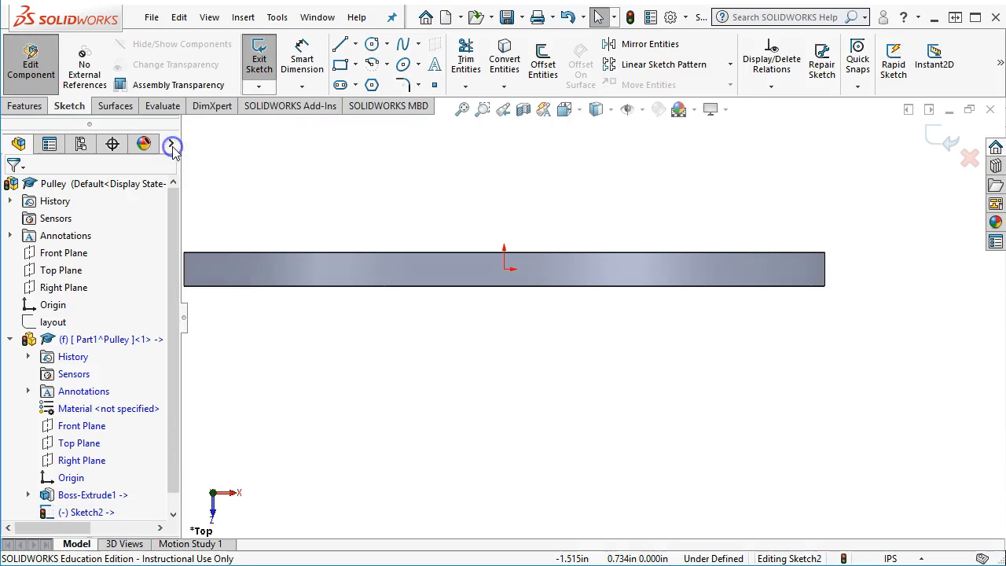
# Sketch a closed V-groove triangle on the disc's outer edge and add a line from its vertical side's midpoint to the apex.
pyautogui.click(341, 45)
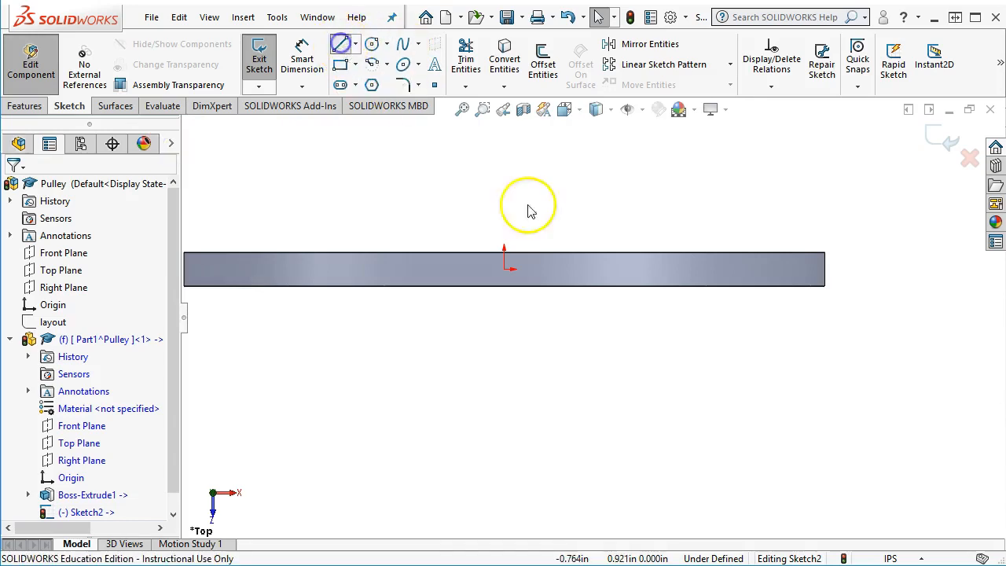
pyautogui.scroll(-5, 861, 279)
pyautogui.scroll(-1, 601, 232)
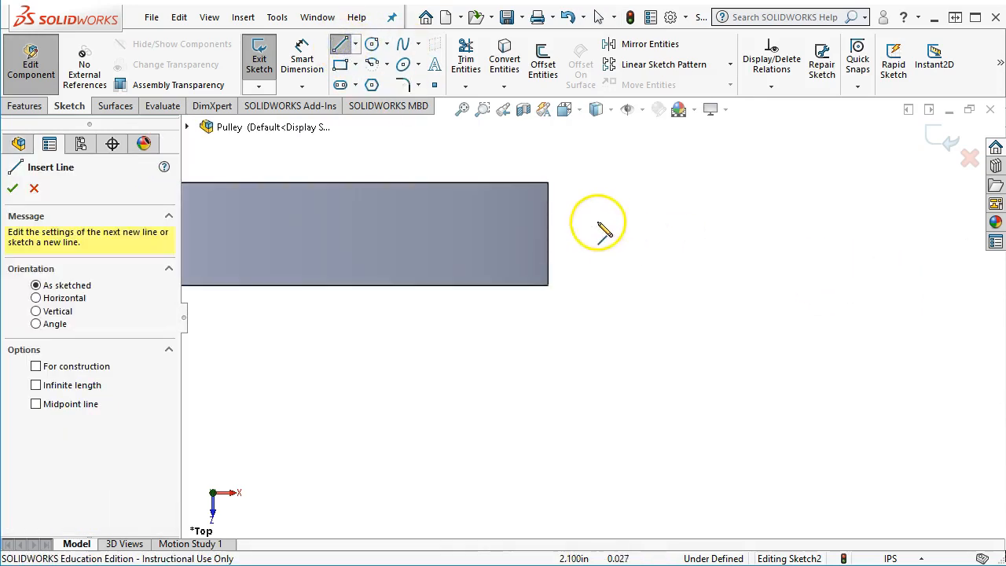
pyautogui.click(548, 207)
pyautogui.click(486, 240)
pyautogui.click(548, 265)
pyautogui.click(548, 208)
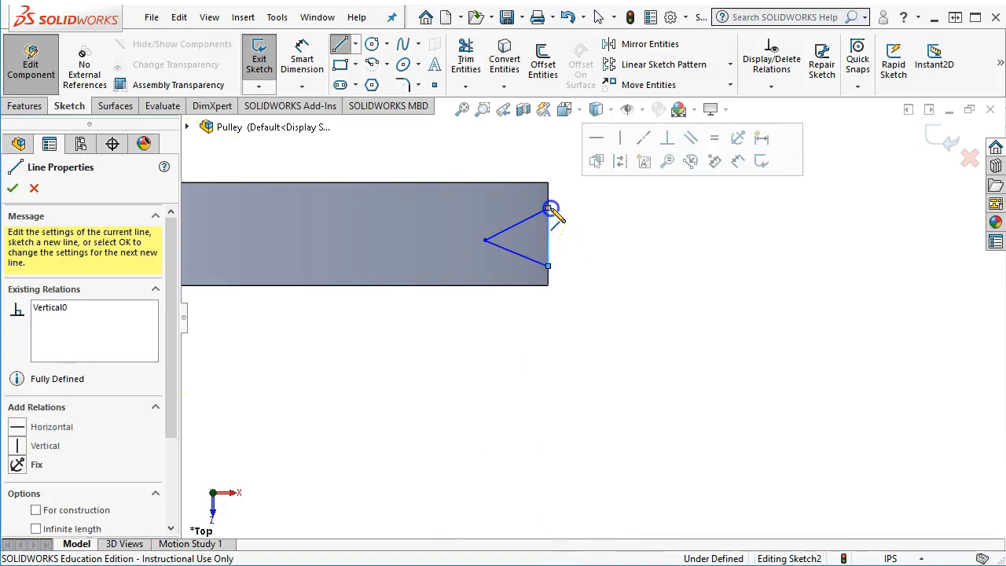
pyautogui.moveTo(549, 237); pyautogui.dragTo(487, 242)
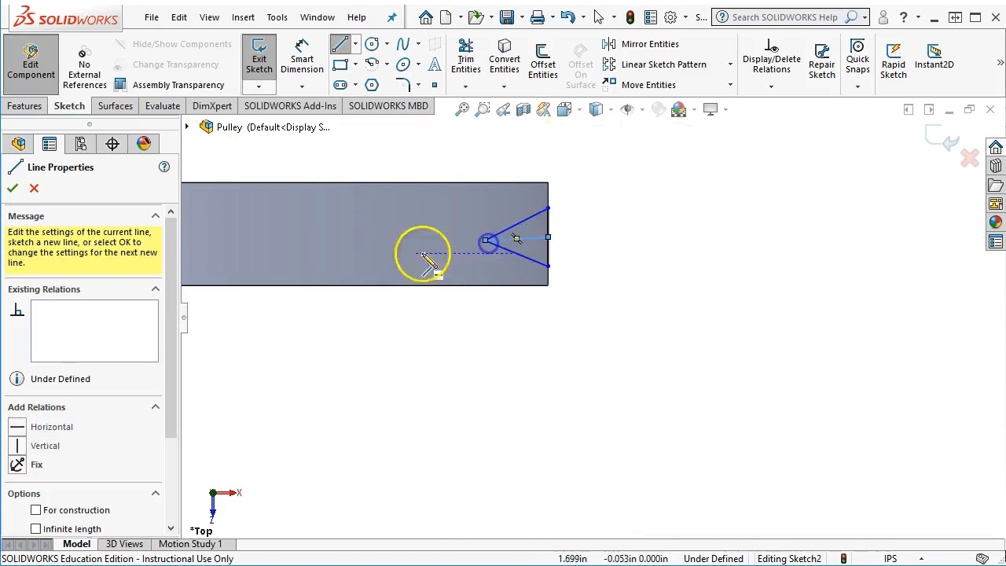
# Make the V-groove triangle's midline horizontal.
pyautogui.click(17, 427)
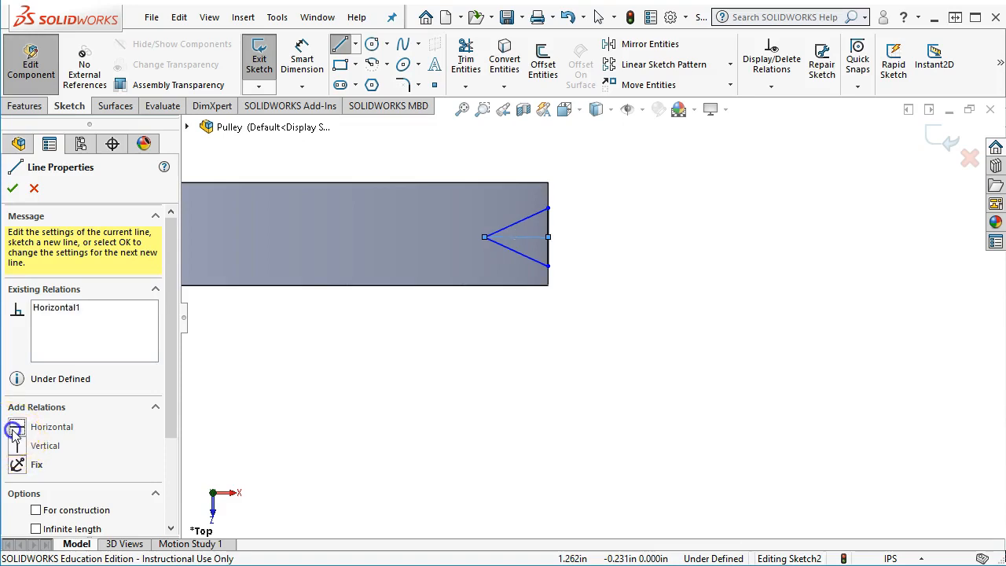
pyautogui.rightClick(603, 264)
pyautogui.click(750, 238)
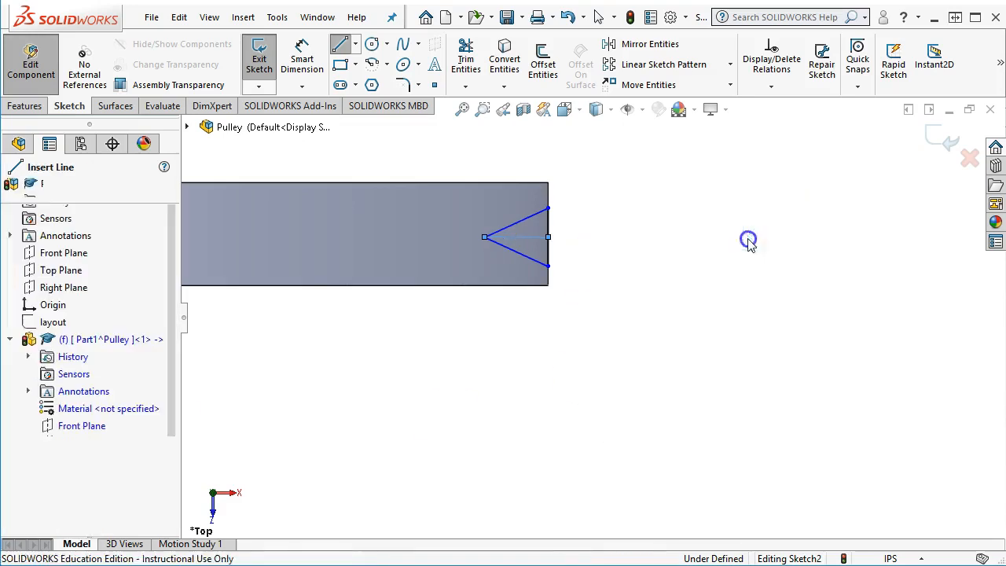
pyautogui.scroll(-3, 545, 258)
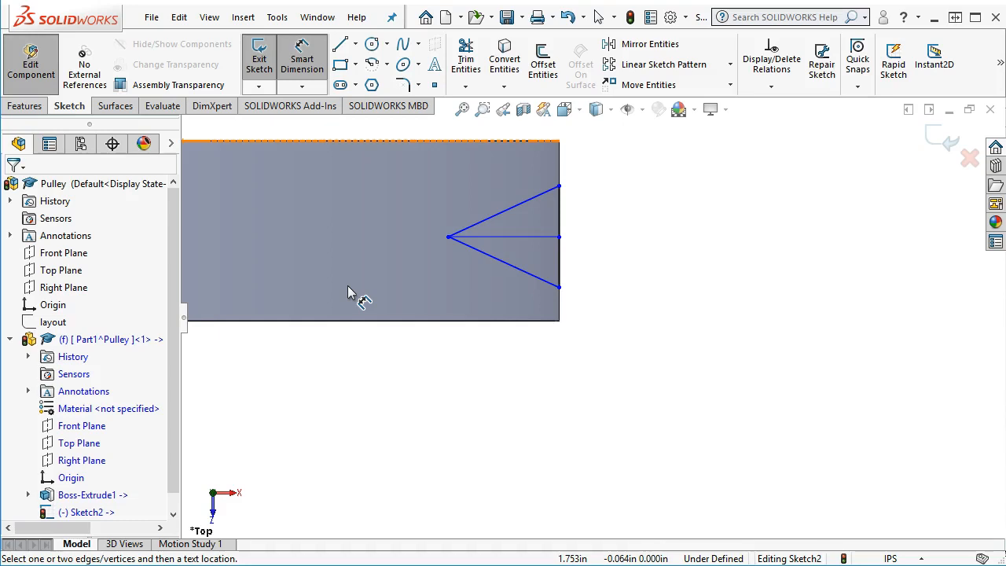
pyautogui.rightClick(602, 188)
pyautogui.click(667, 254)
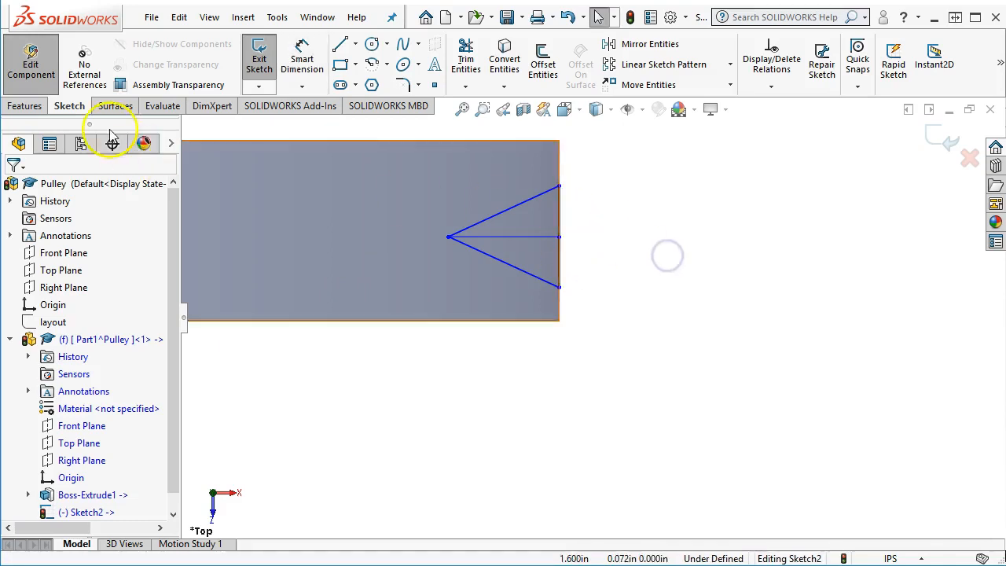
# Sketch a circle centred on the groove's midline near the disc edge and set its diameter to 0.125 in.
pyautogui.click(372, 44)
pyautogui.moveTo(536, 237); pyautogui.dragTo(587, 261)
pyautogui.rightClick(652, 192)
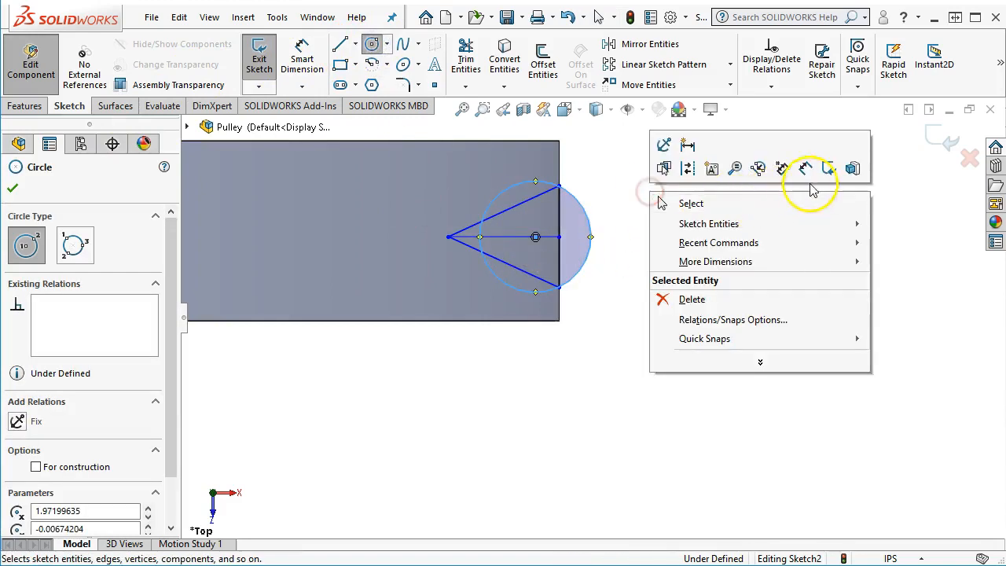
pyautogui.click(805, 168)
pyautogui.click(594, 255)
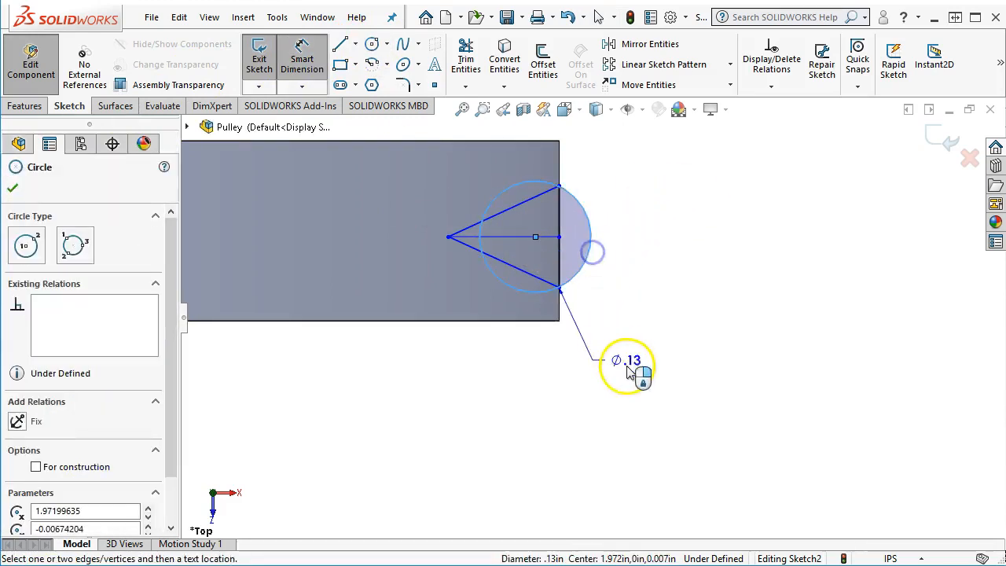
pyautogui.click(631, 373)
pyautogui.write('.1')
pyautogui.press('Return')
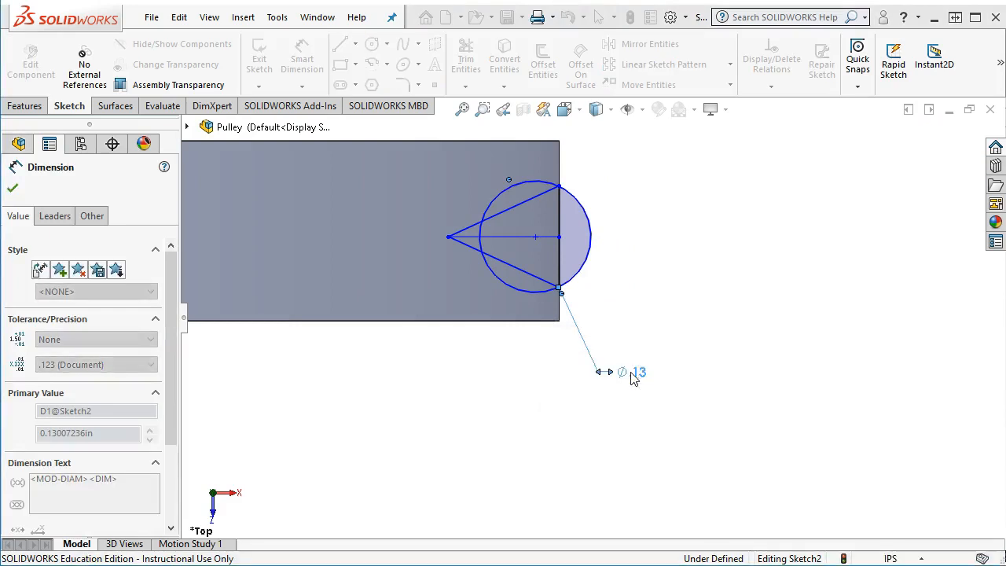
pyautogui.rightClick(624, 288)
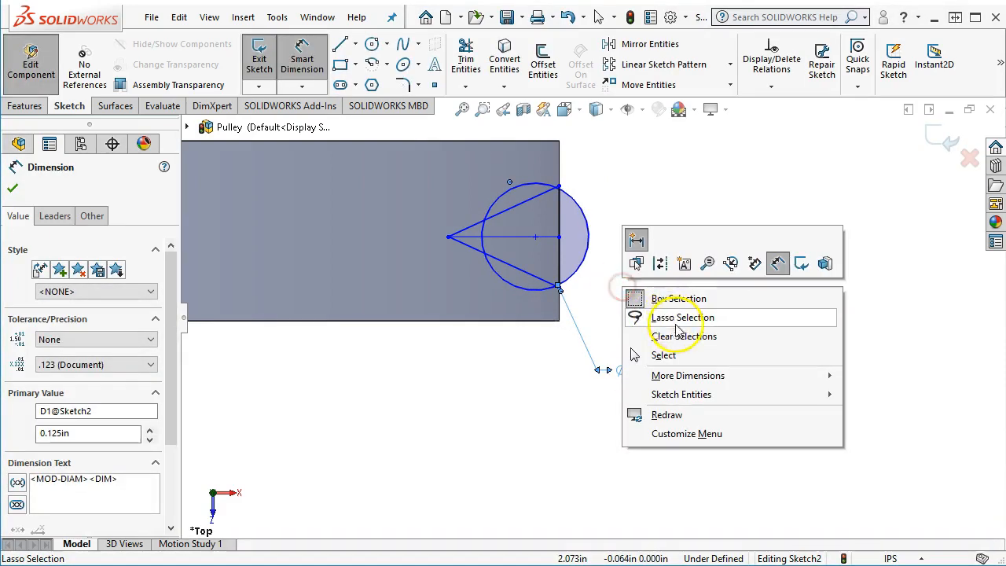
pyautogui.click(670, 354)
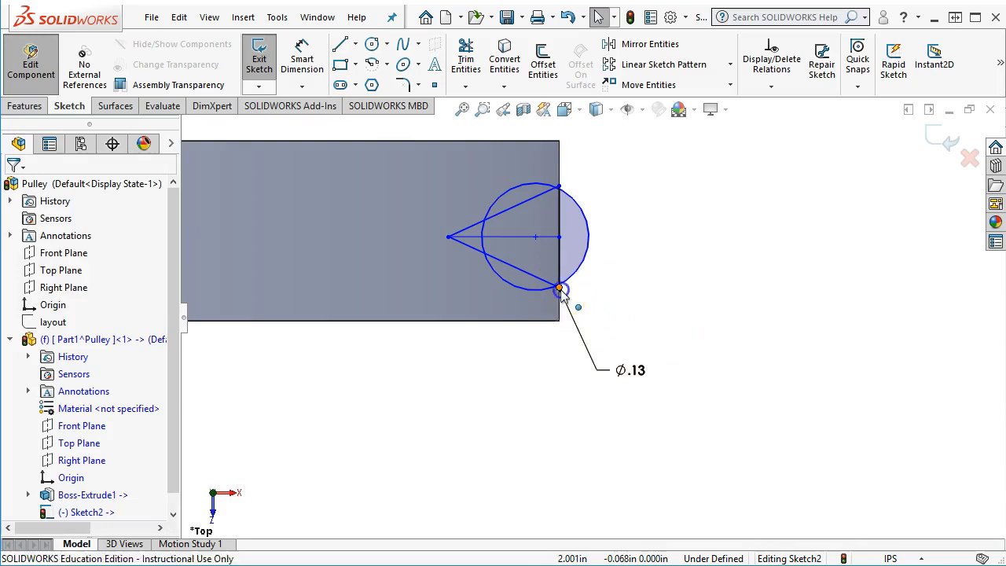
# Move the groove's lower corner, its opening's midpoint and the circle to test how the sketch can still shift.
pyautogui.moveTo(560, 288); pyautogui.dragTo(558, 306)
pyautogui.click(600, 187)
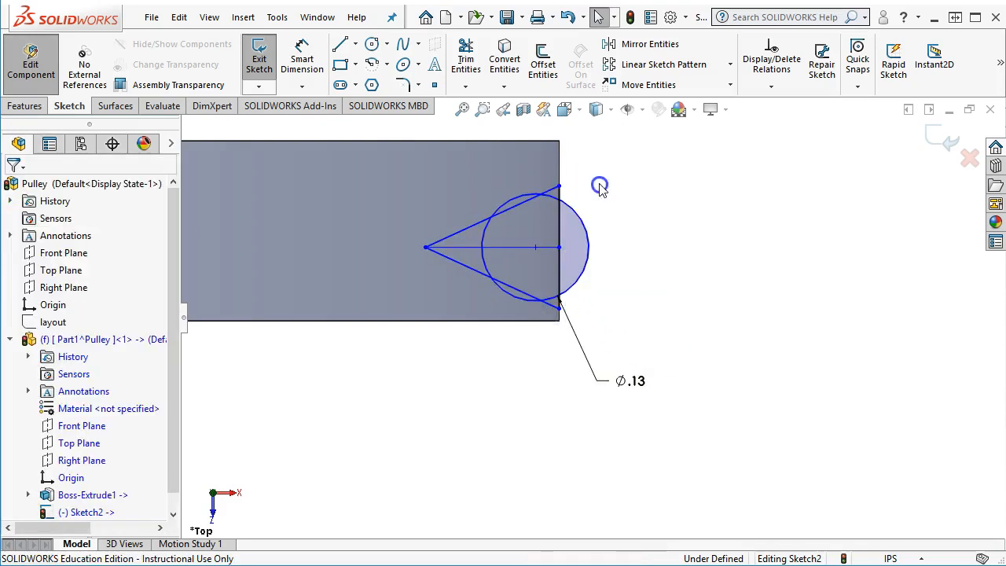
pyautogui.moveTo(534, 249); pyautogui.dragTo(559, 239)
pyautogui.click(638, 270)
pyautogui.click(568, 153)
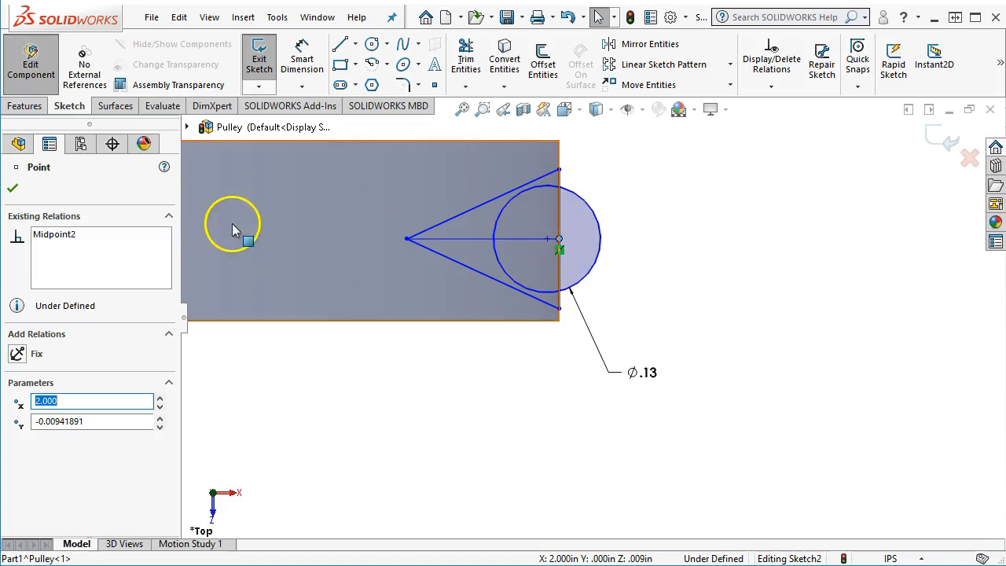
pyautogui.rightClick(584, 153)
pyautogui.click(550, 189)
pyautogui.click(548, 238)
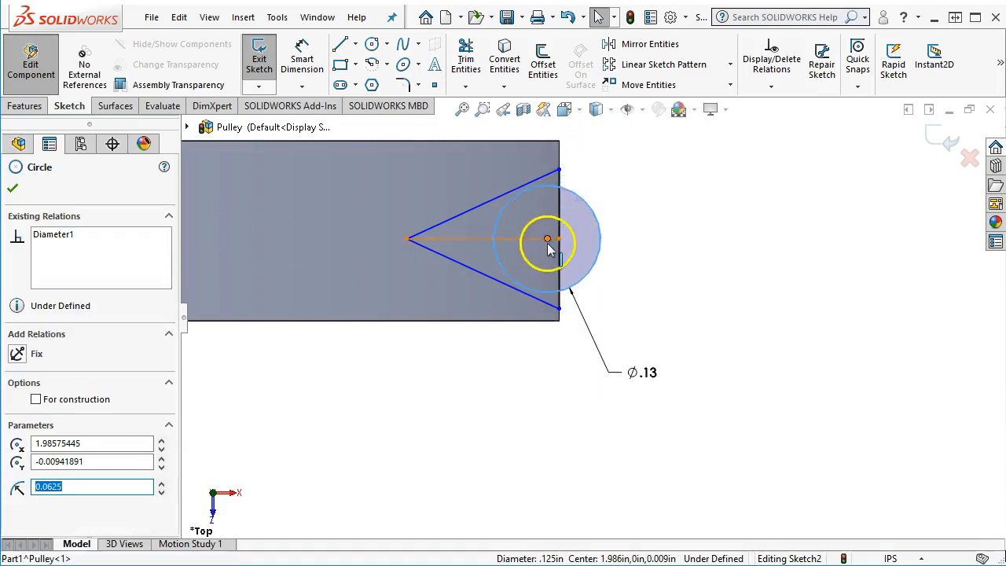
pyautogui.click(560, 250)
pyautogui.moveTo(550, 247)
pyautogui.mouseDown()
pyautogui.moveTo(577, 243)
pyautogui.moveTo(587, 228)
pyautogui.moveTo(560, 247)
pyautogui.moveTo(504, 239)
pyautogui.moveTo(549, 239)
pyautogui.mouseUp()
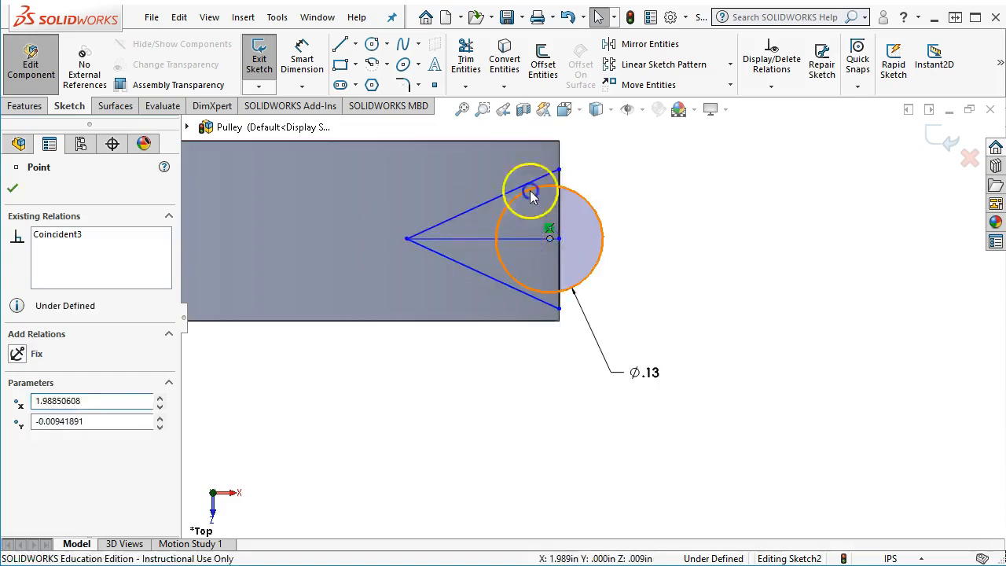
# Make the circle tangent to the groove's upper slanted line.
pyautogui.click(530, 190)
pyautogui.keyDown('ctrl'); pyautogui.click(517, 187); pyautogui.keyUp('ctrl')
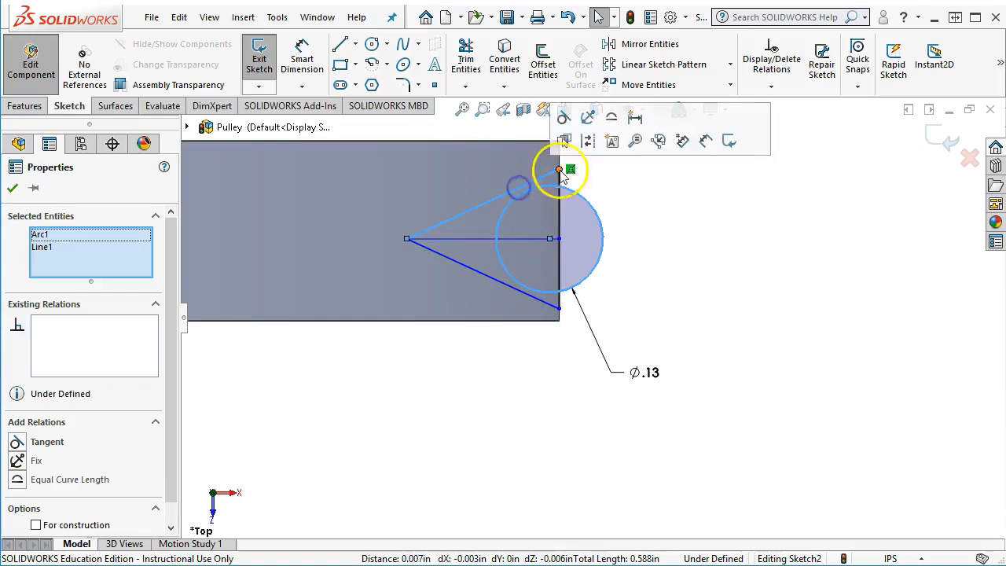
pyautogui.click(562, 118)
pyautogui.click(685, 229)
# Dimension the angle between the groove's two slanted lines as 60°.
pyautogui.rightClick(626, 162)
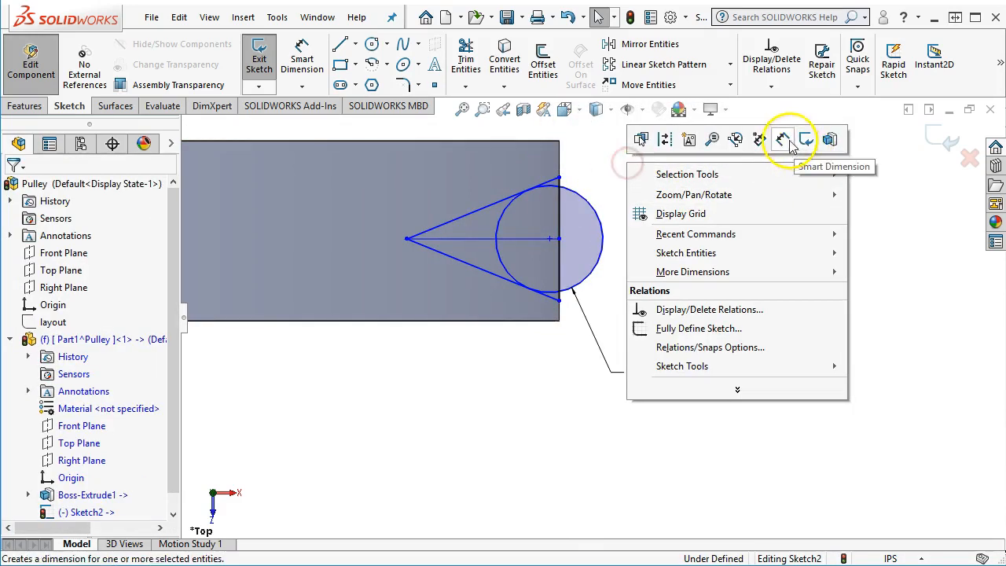
pyautogui.click(784, 140)
pyautogui.click(468, 262)
pyautogui.click(473, 211)
pyautogui.click(647, 217)
pyautogui.write('60')
pyautogui.press('Return')
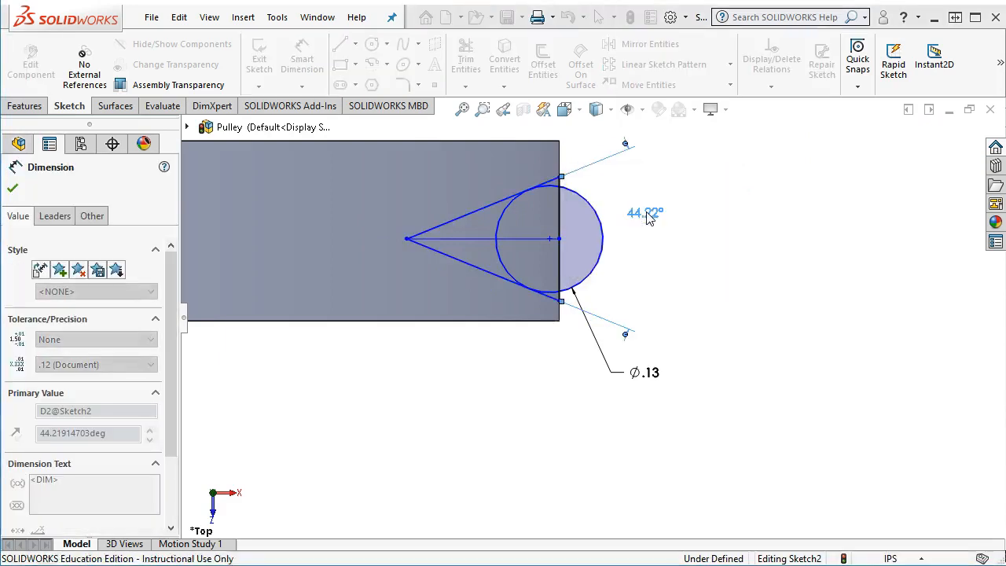
pyautogui.click(696, 286)
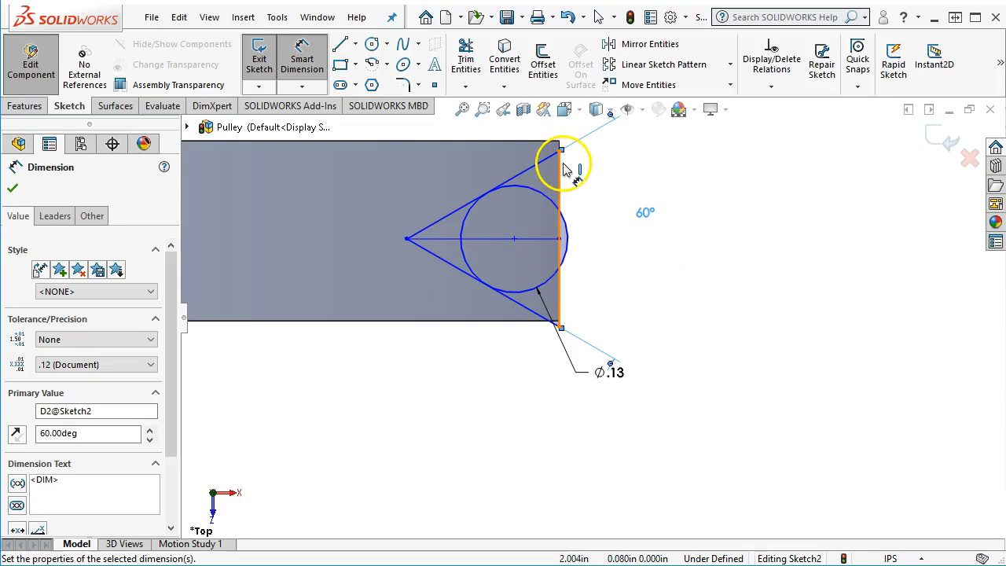
# Dimension the groove's vertical opening line as 0.19 in and place the 60° dimension farther outside the disc.
pyautogui.click(562, 199)
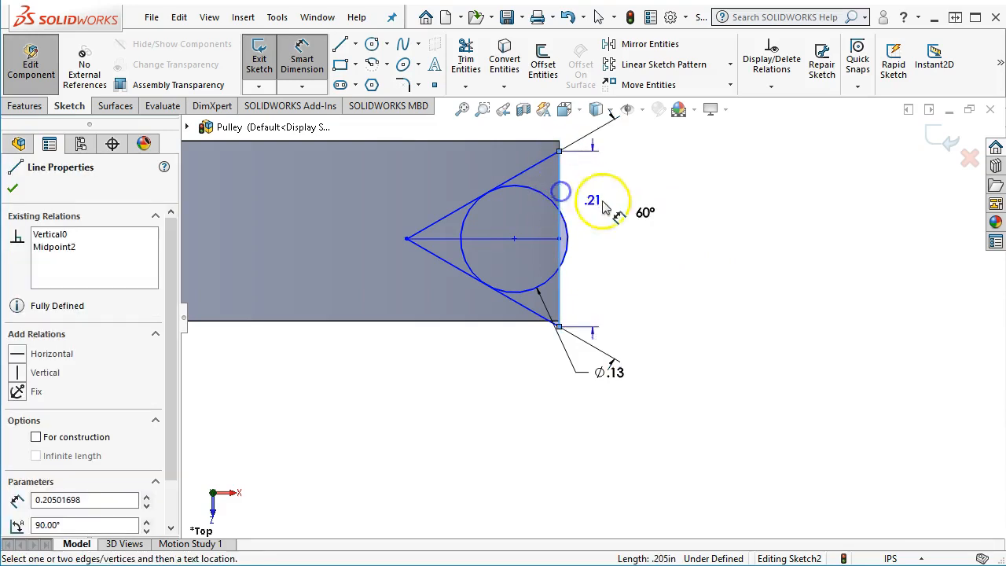
pyautogui.click(723, 243)
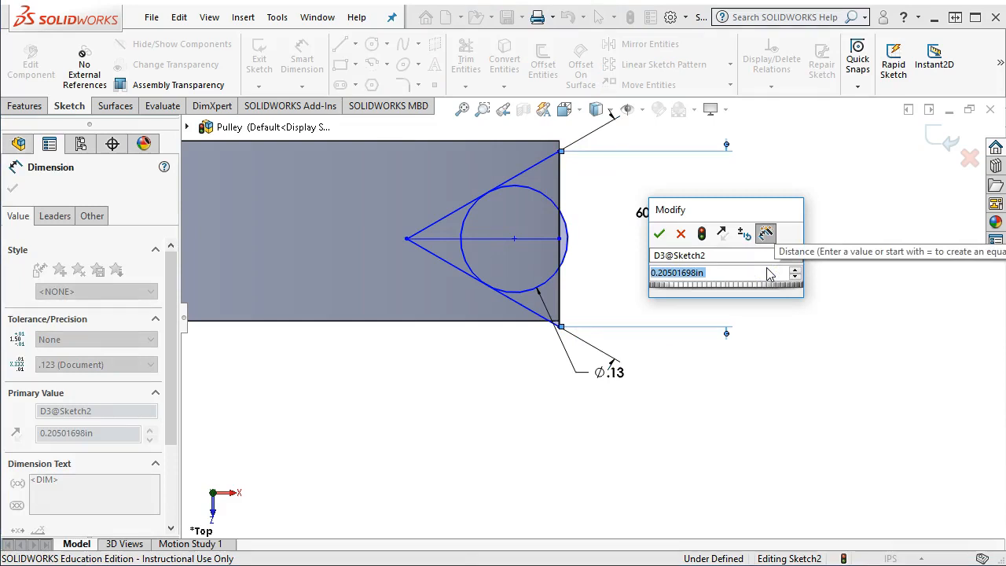
pyautogui.write('.19')
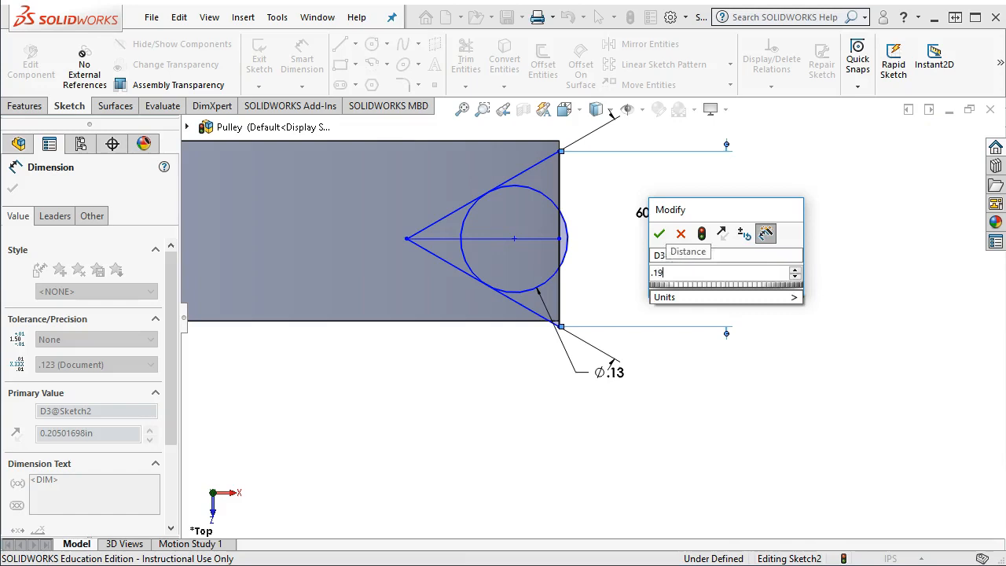
pyautogui.press('Return')
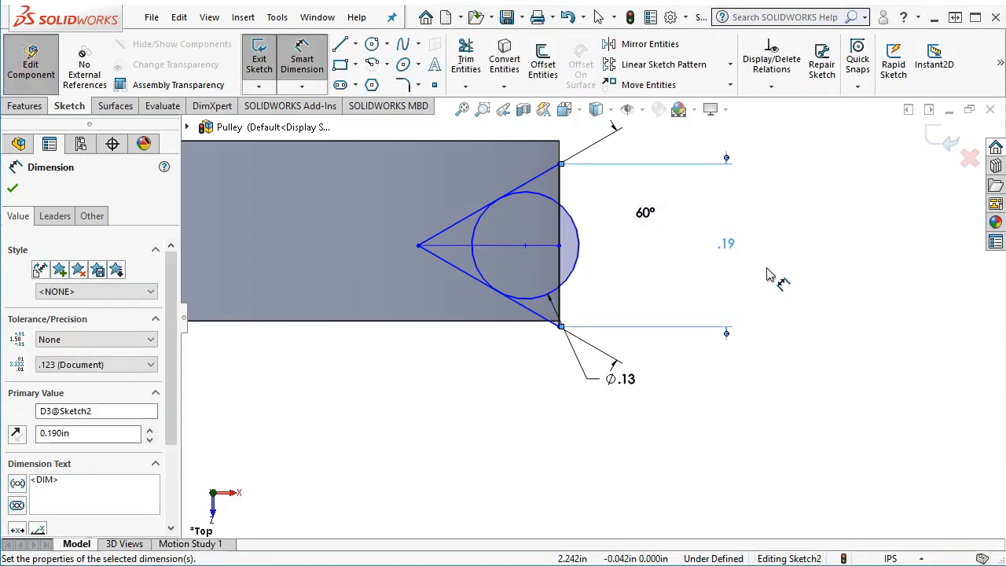
pyautogui.rightClick(609, 189)
pyautogui.click(685, 257)
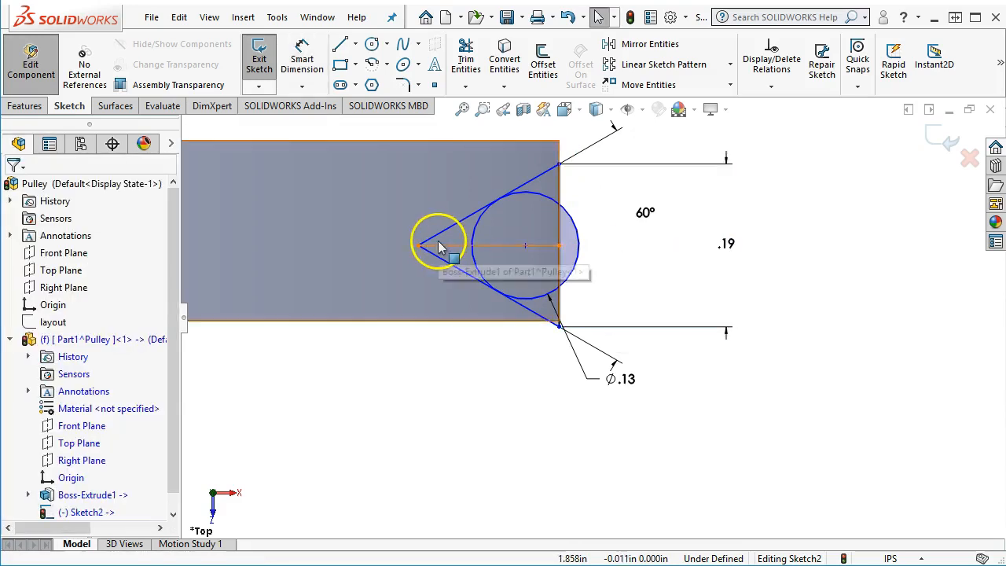
pyautogui.moveTo(654, 210); pyautogui.dragTo(770, 231)
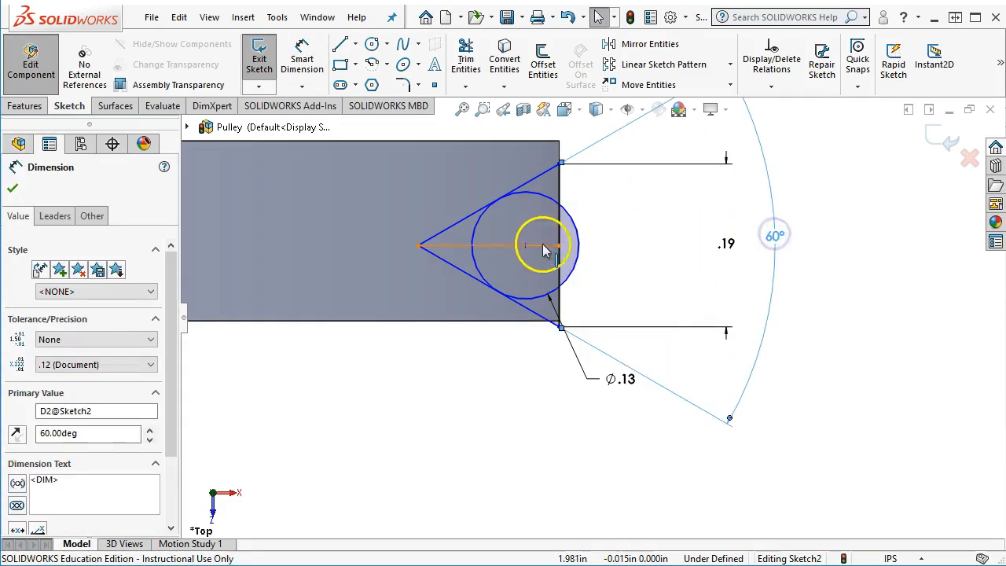
# Shift the groove along the disc's outer edge by its opening's midpoint to test its remaining freedom.
pyautogui.moveTo(558, 247); pyautogui.dragTo(559, 287)
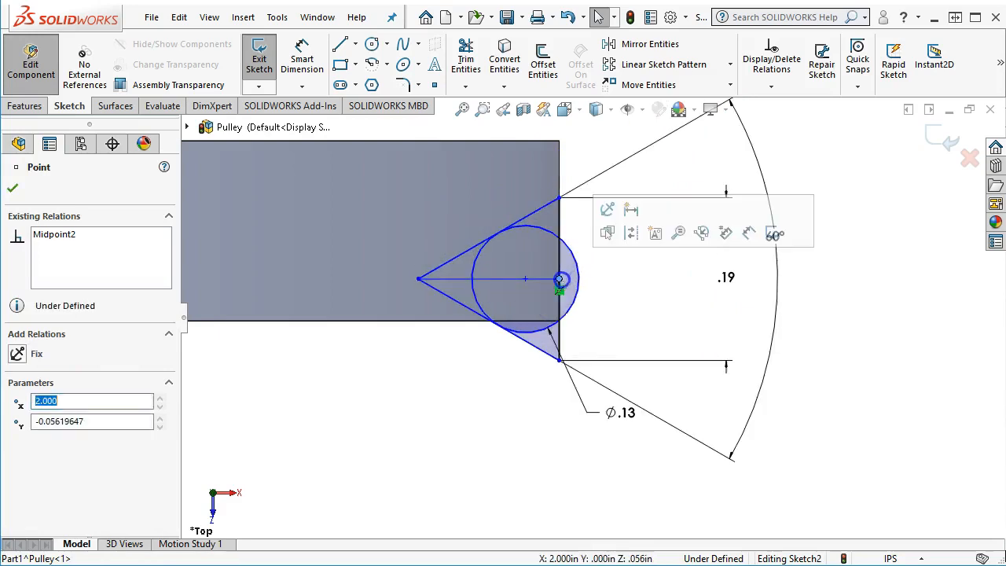
pyautogui.click(561, 182)
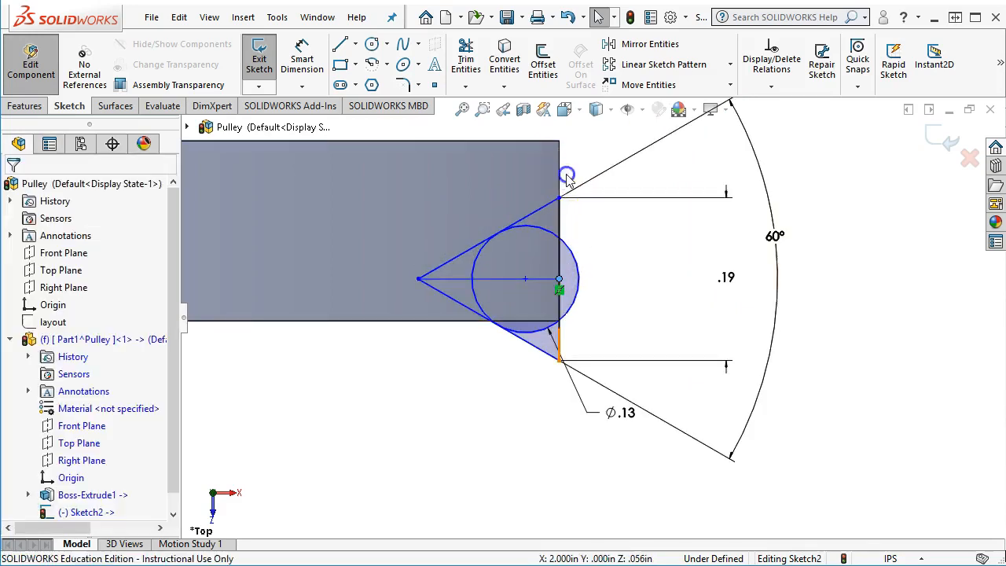
pyautogui.click(561, 181)
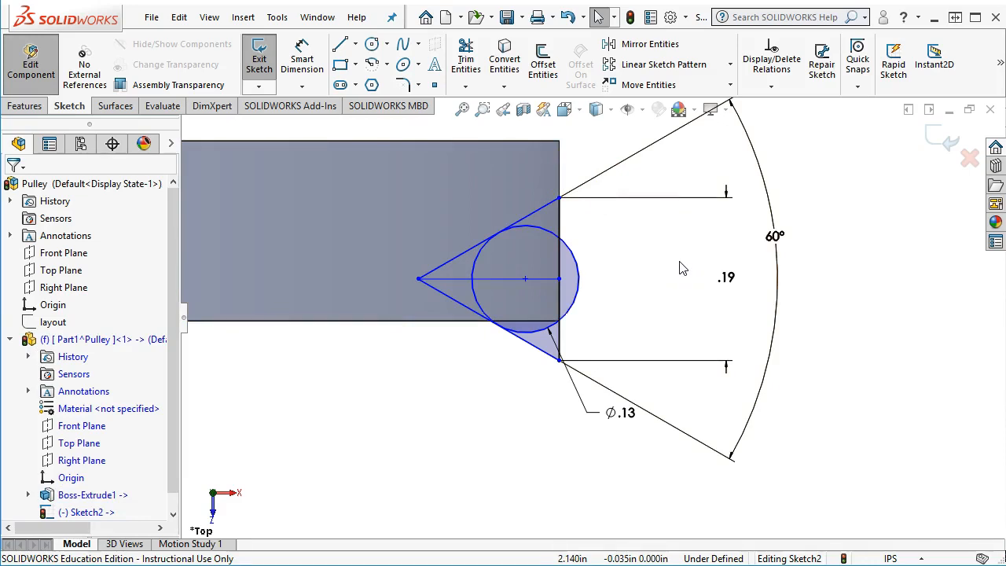
# Make the groove's midline coincident with the disc part's origin.
pyautogui.hotkey('ctrl', '8')
pyautogui.scroll(-6, 773, 313)
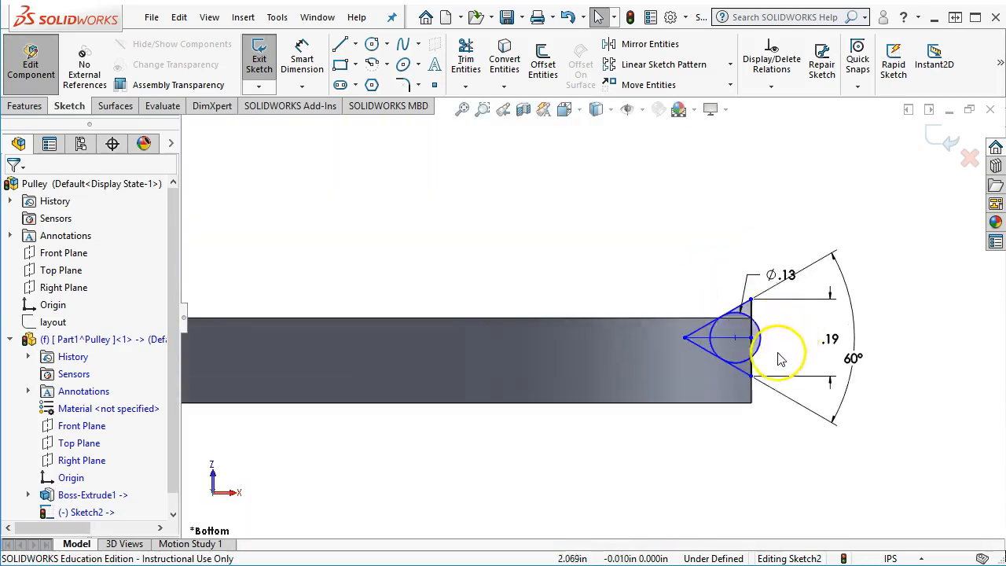
pyautogui.scroll(-3, 778, 359)
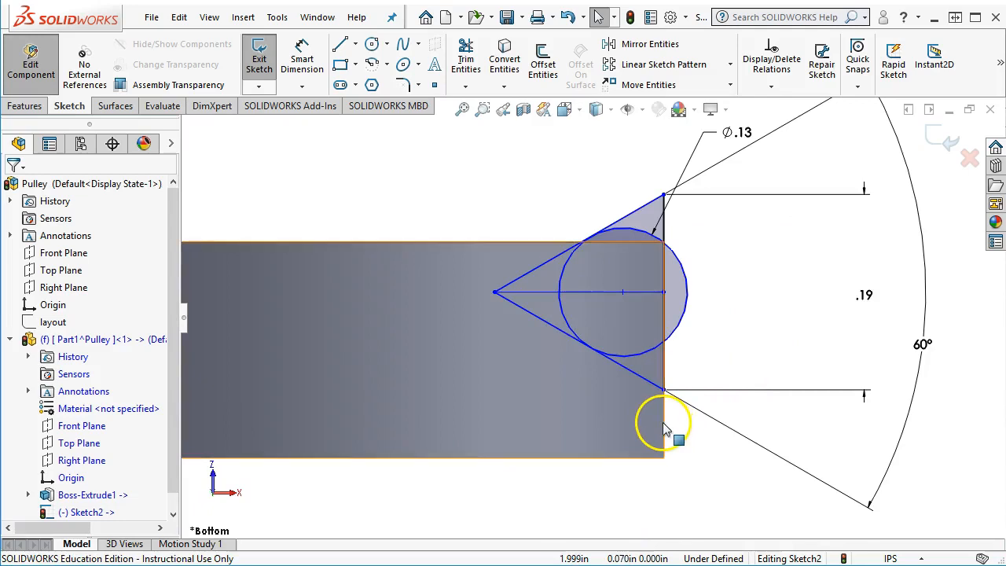
pyautogui.scroll(3, 666, 424)
pyautogui.scroll(-3, 662, 393)
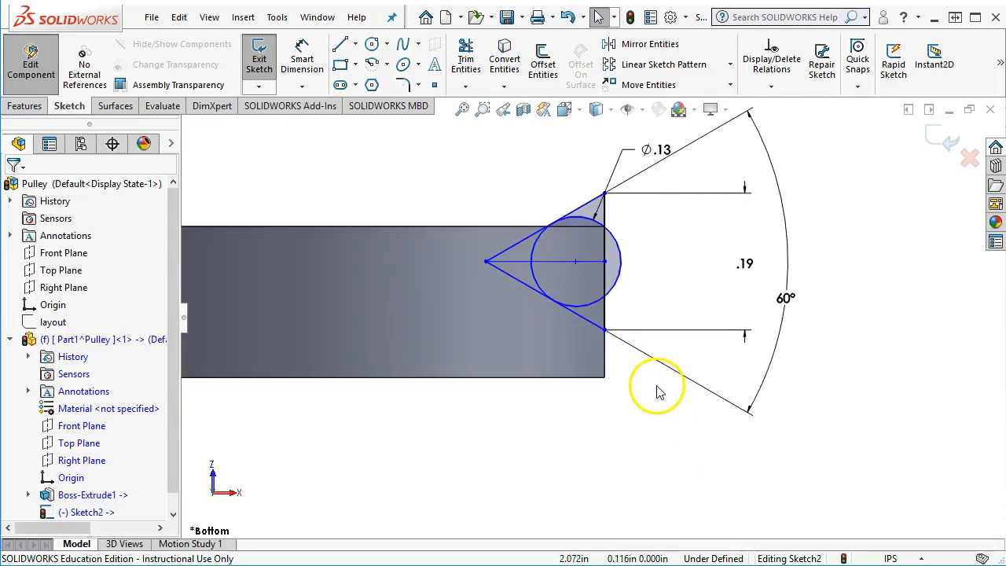
pyautogui.scroll(2, 629, 363)
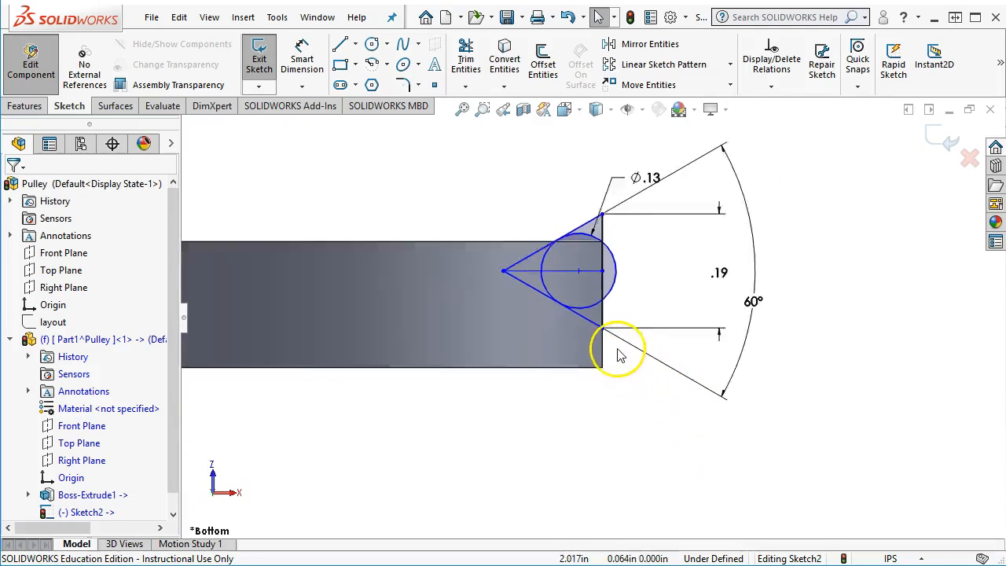
pyautogui.click(580, 295)
pyautogui.scroll(3, 597, 311)
pyautogui.scroll(-4, 345, 317)
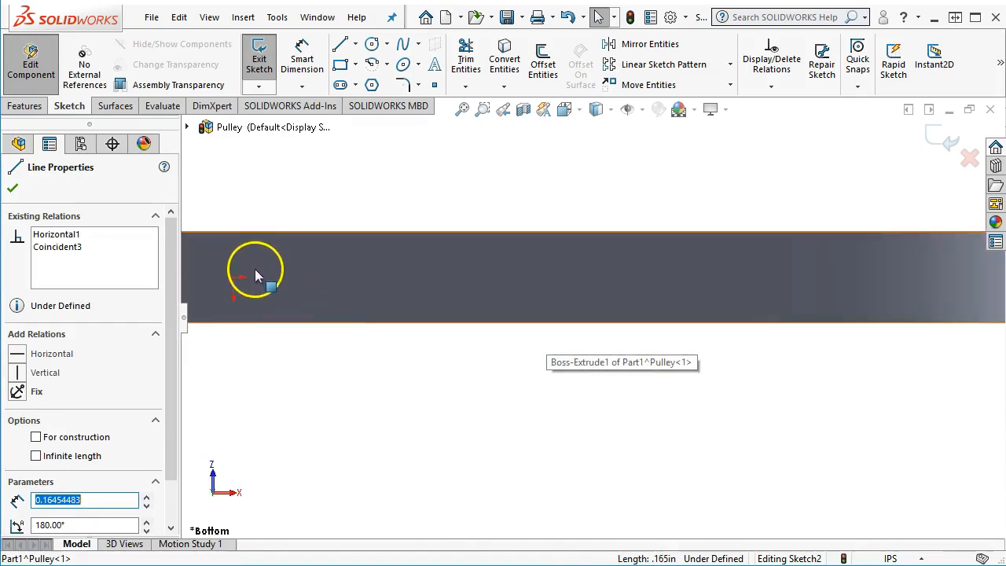
pyautogui.keyDown('ctrl'); pyautogui.click(233, 276); pyautogui.keyUp('ctrl')
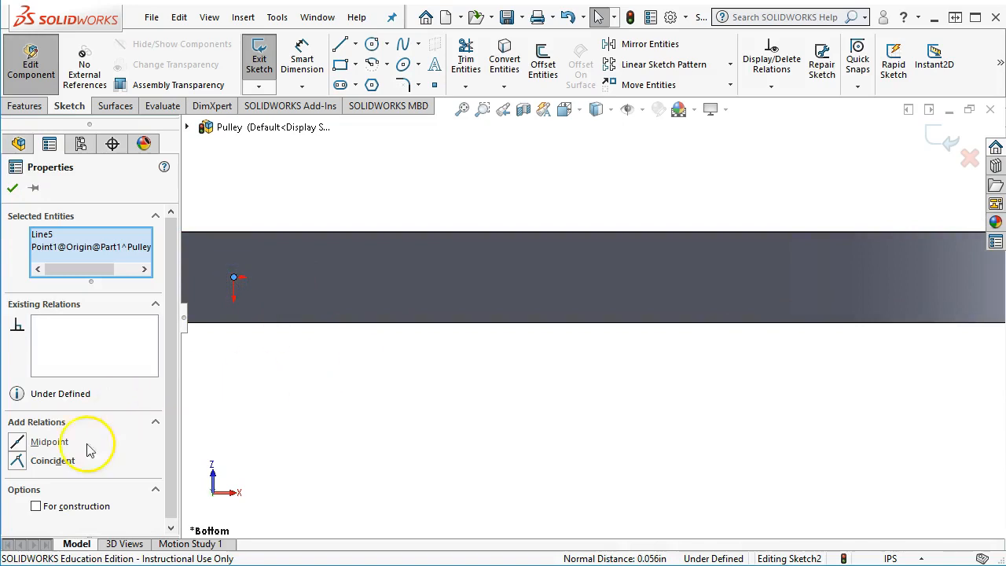
pyautogui.click(45, 461)
pyautogui.scroll(3, 524, 337)
pyautogui.scroll(-5, 707, 310)
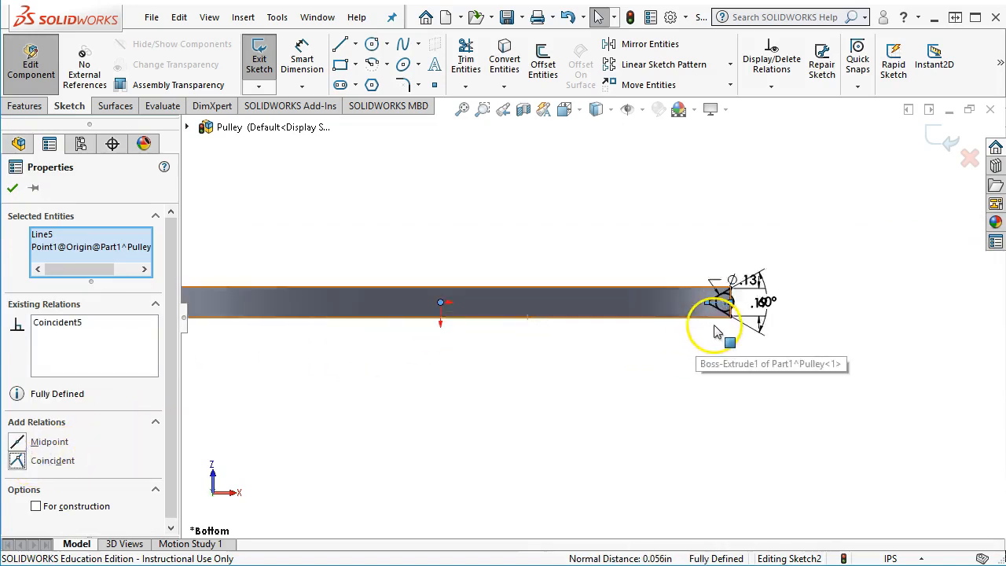
# Convert the groove's midline to construction geometry.
pyautogui.click(580, 319)
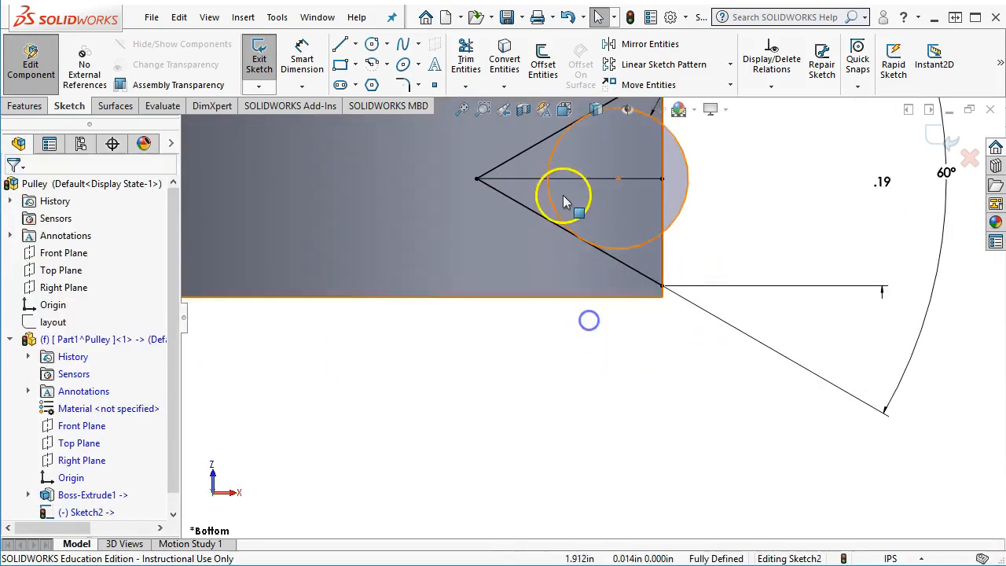
pyautogui.click(560, 179)
pyautogui.click(634, 105)
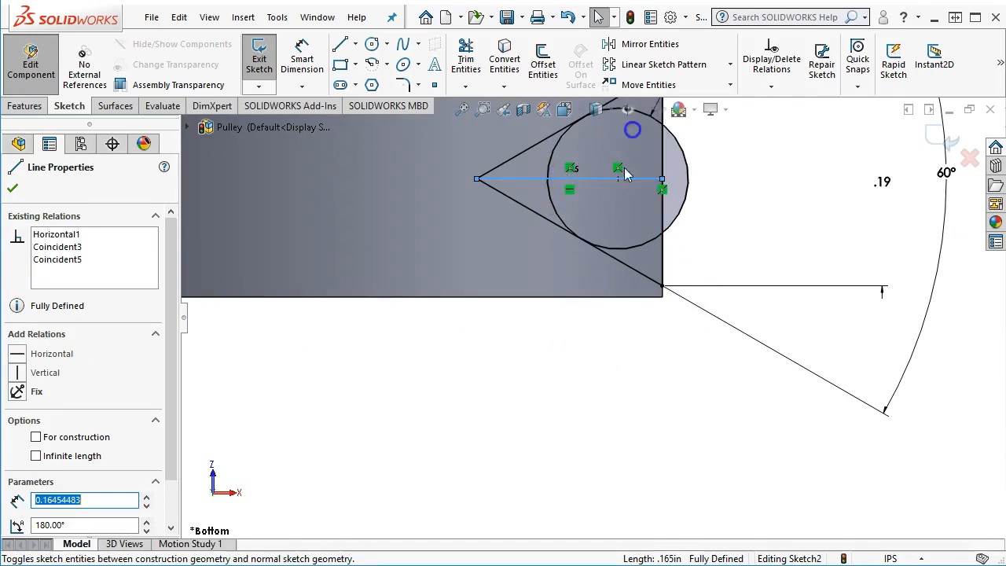
# Convert the 0.125 in circle in the groove profile to construction geometry.
pyautogui.click(610, 366)
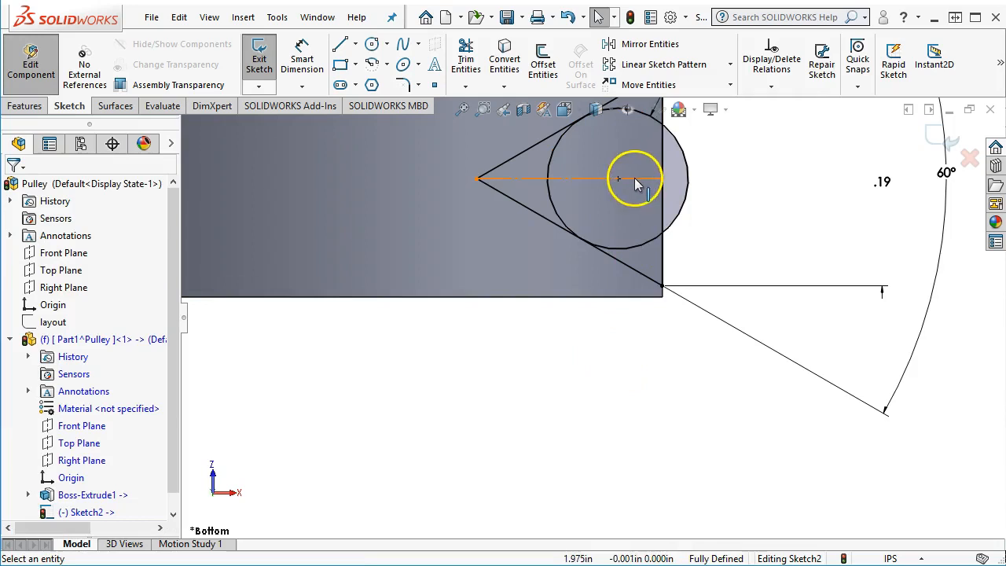
pyautogui.scroll(4, 693, 296)
pyautogui.scroll(-3, 628, 264)
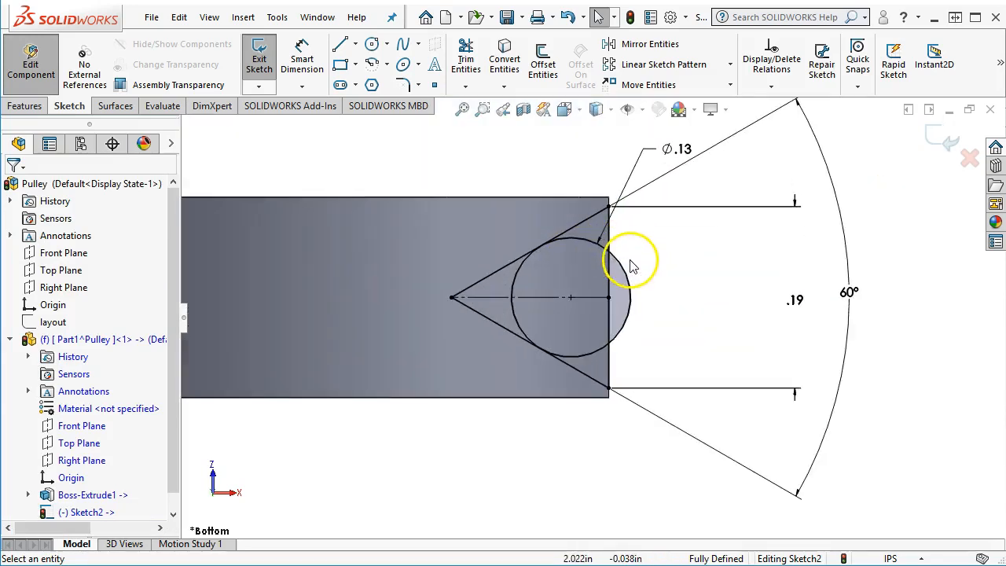
pyautogui.click(626, 275)
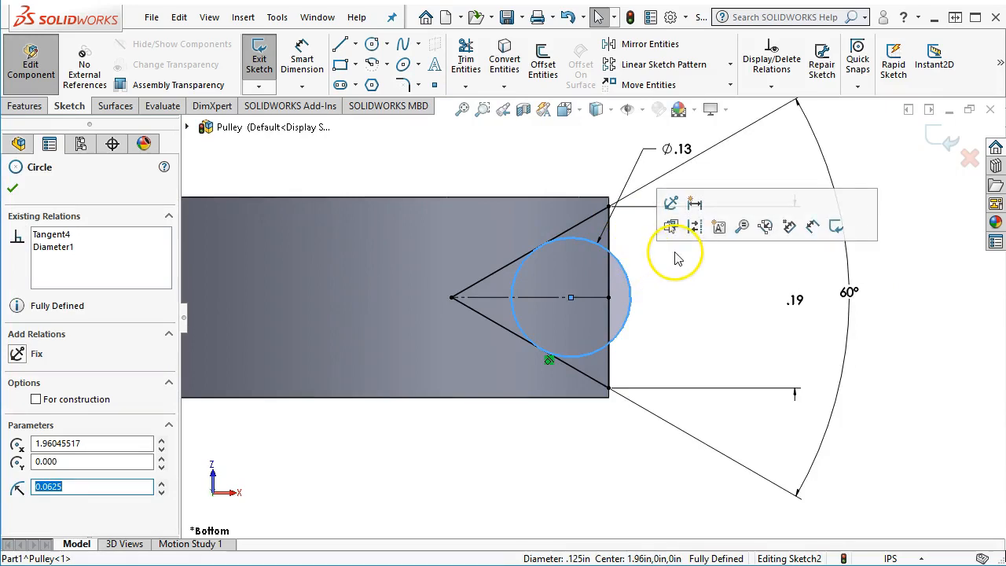
pyautogui.click(695, 228)
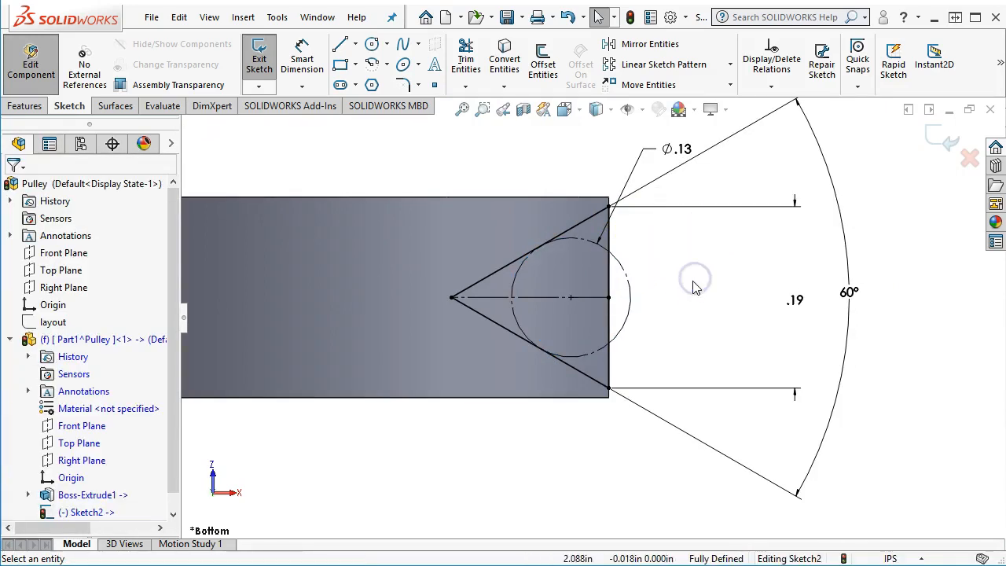
# Sketch a vertical centerline about 0.21 in long through the disc's origin, spanning the disc's full thickness.
pyautogui.scroll(6, 676, 287)
pyautogui.scroll(-2, 338, 351)
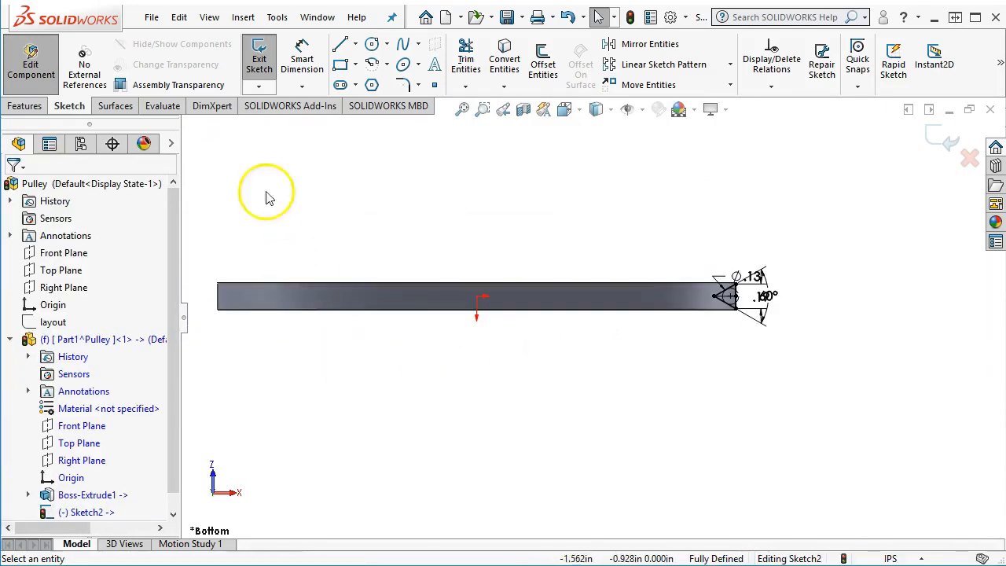
pyautogui.click(355, 44)
pyautogui.click(363, 82)
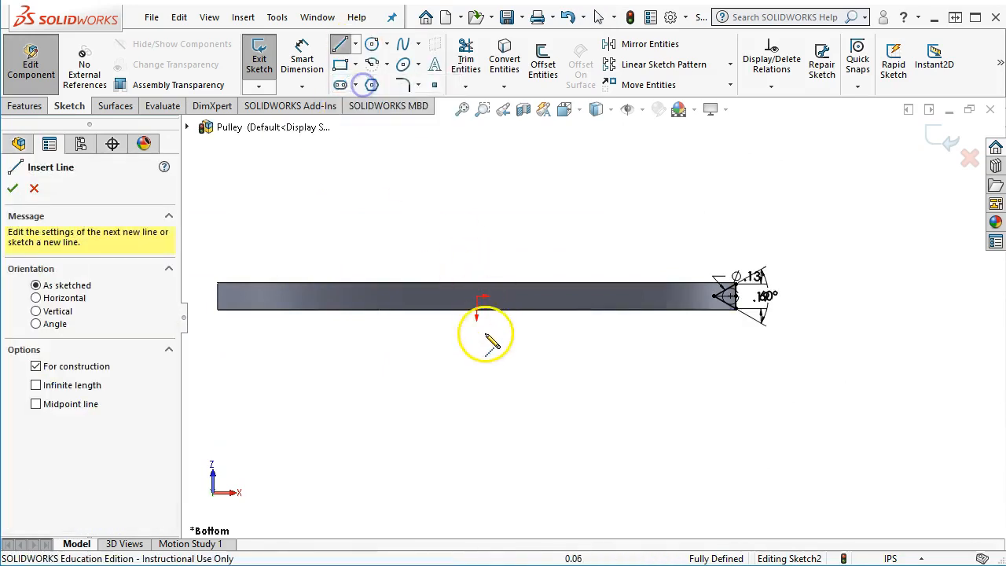
pyautogui.scroll(-2, 482, 331)
pyautogui.click(500, 257)
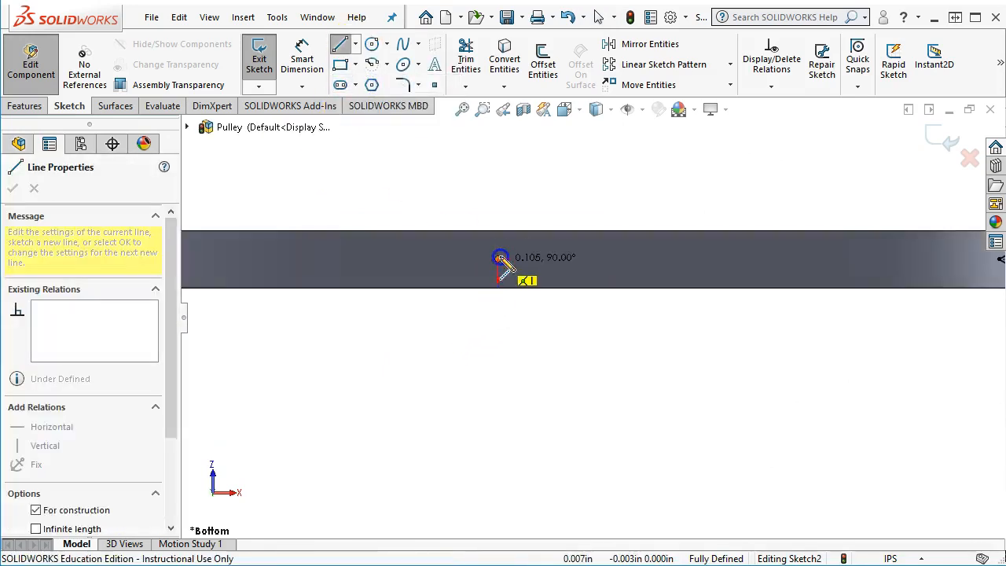
pyautogui.click(497, 230)
pyautogui.rightClick(549, 191)
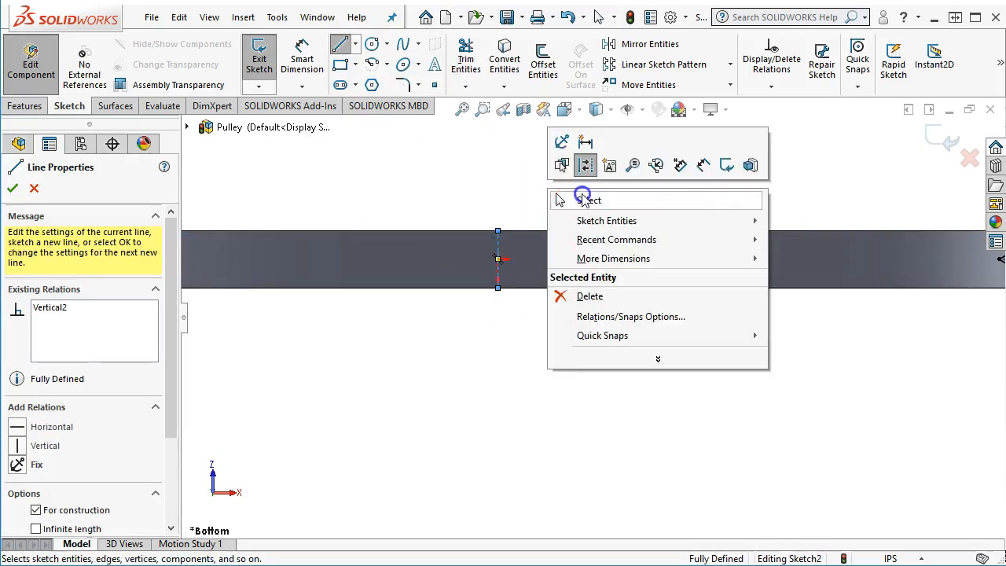
pyautogui.click(584, 199)
pyautogui.scroll(3, 605, 283)
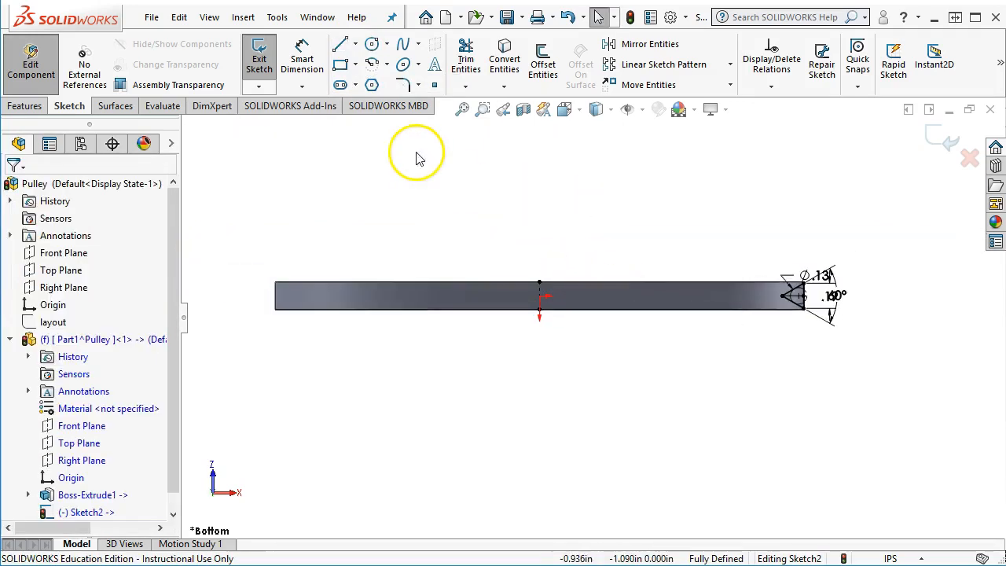
# Cut the V-groove around the disc's rim with a 360° Revolved Cut about the vertical centerline.
pyautogui.click(24, 105)
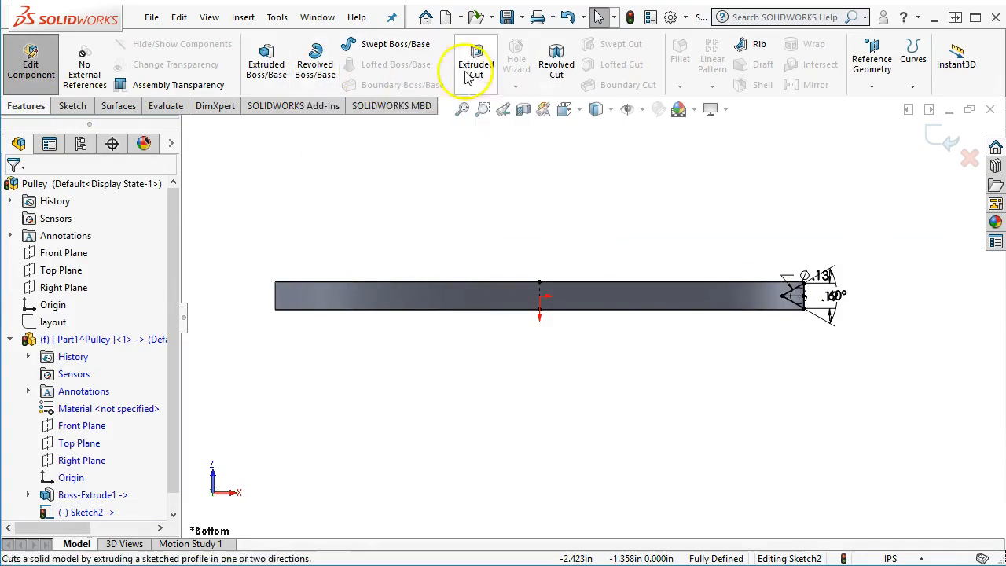
pyautogui.click(556, 66)
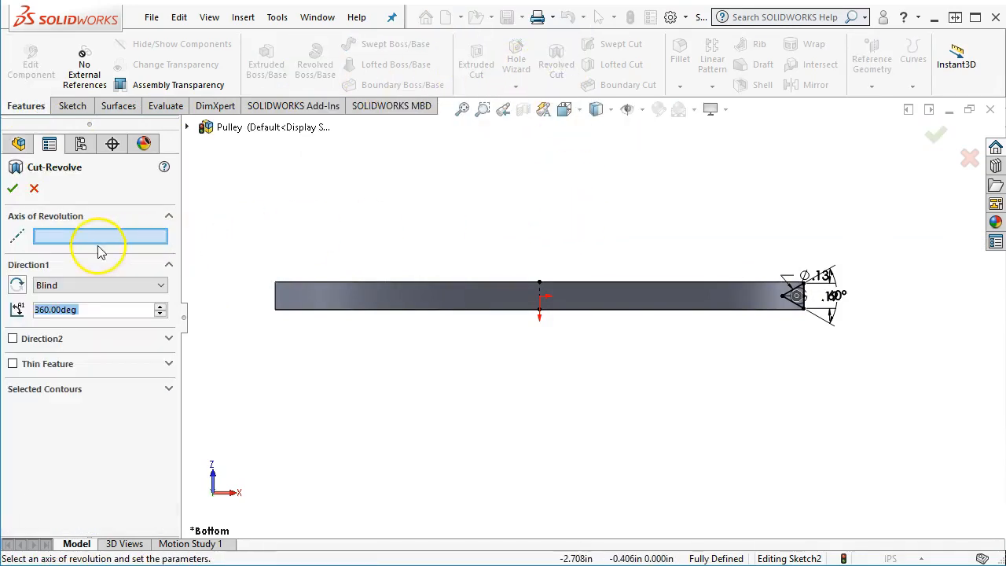
pyautogui.scroll(-5, 561, 315)
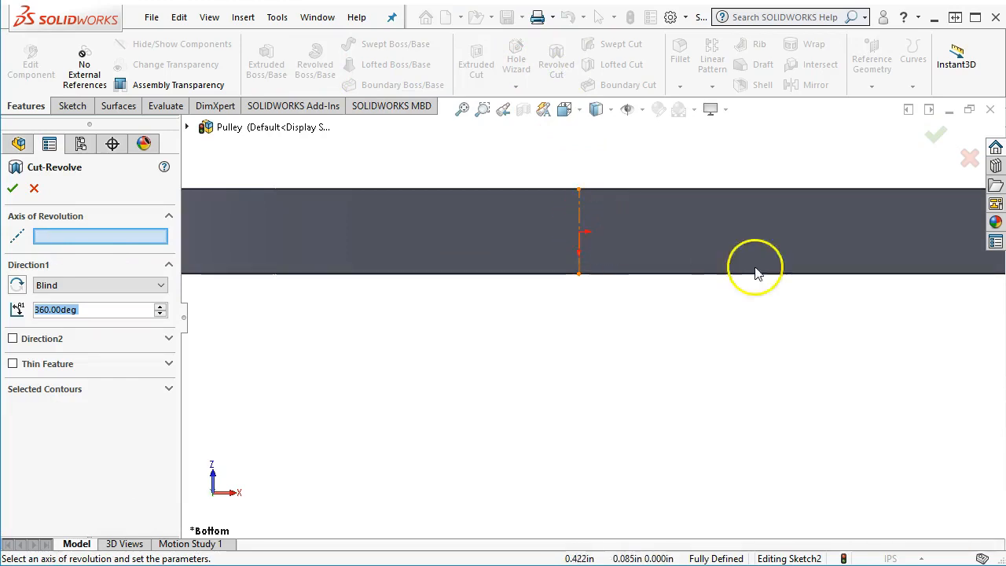
pyautogui.scroll(2, 814, 271)
pyautogui.scroll(2, 814, 271)
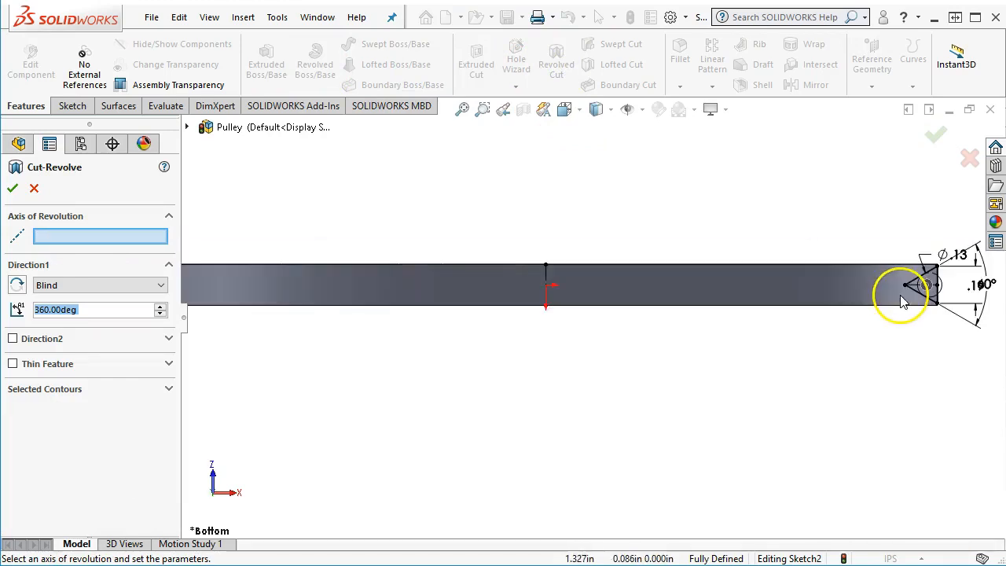
pyautogui.click(459, 272)
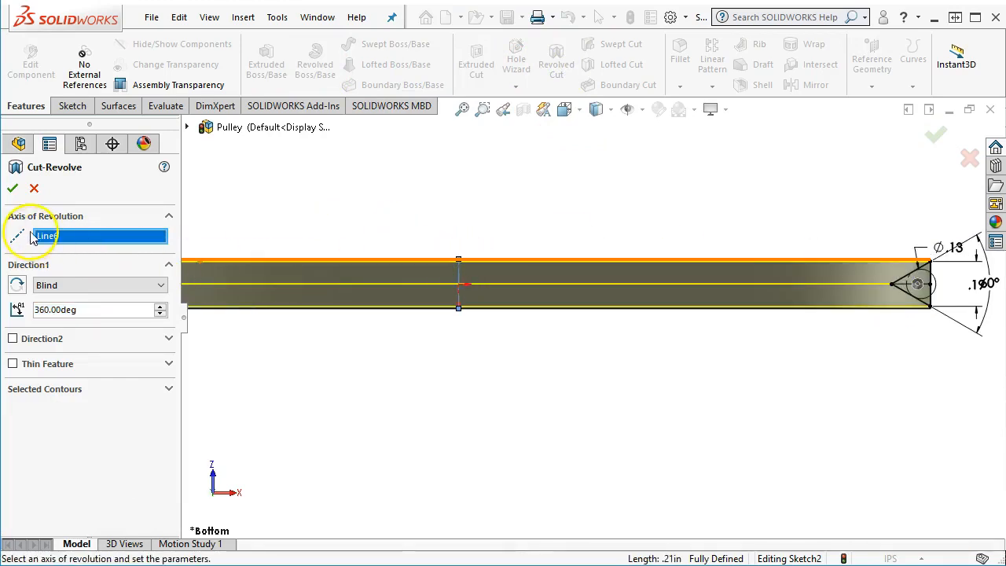
pyautogui.click(12, 190)
pyautogui.moveTo(425, 370); pyautogui.dragTo(386, 266, button='middle')
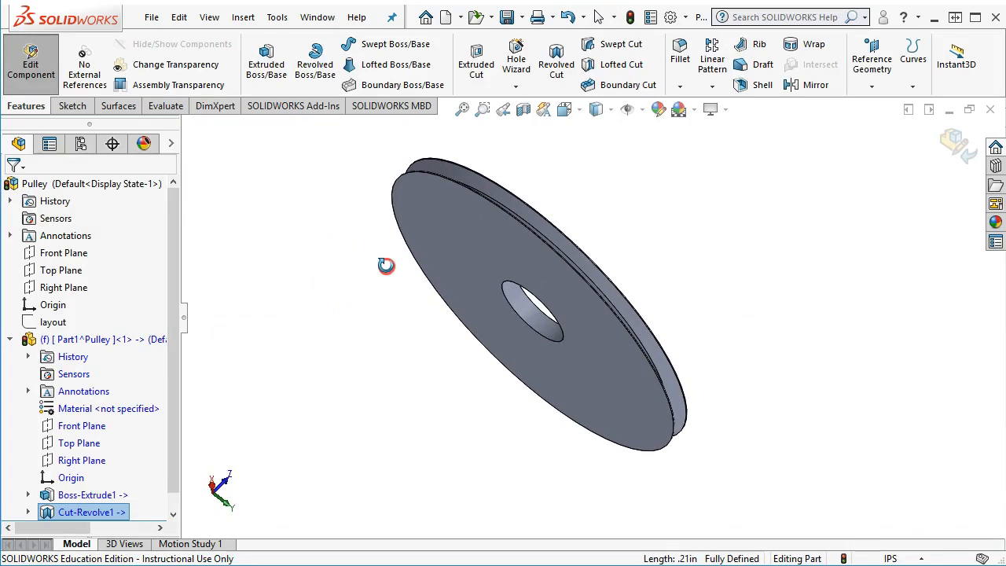
pyautogui.click(386, 336)
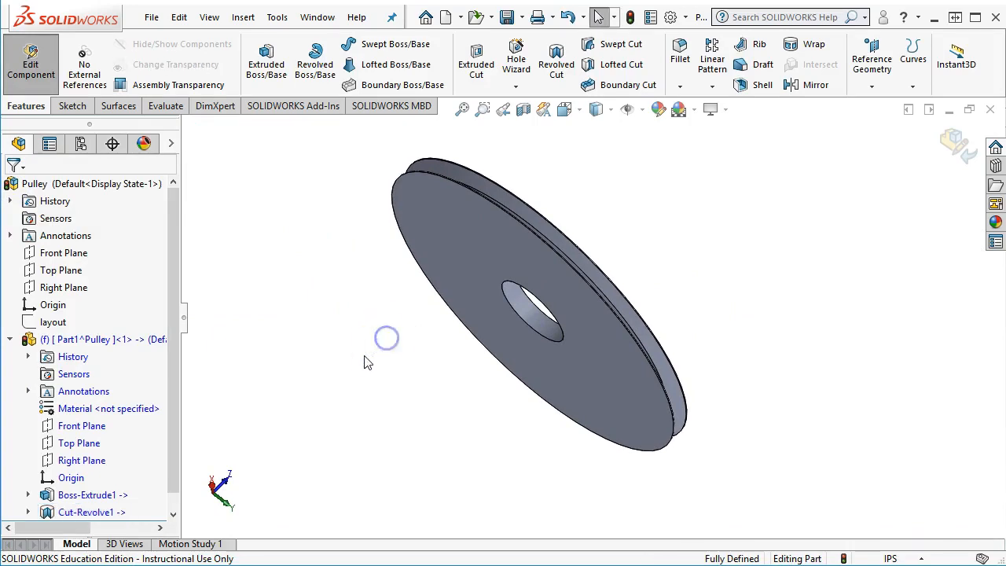
# Finish editing the disc in context and rename the part as Pulley in the assembly.
pyautogui.click(953, 145)
pyautogui.hotkey('ctrl', '1')
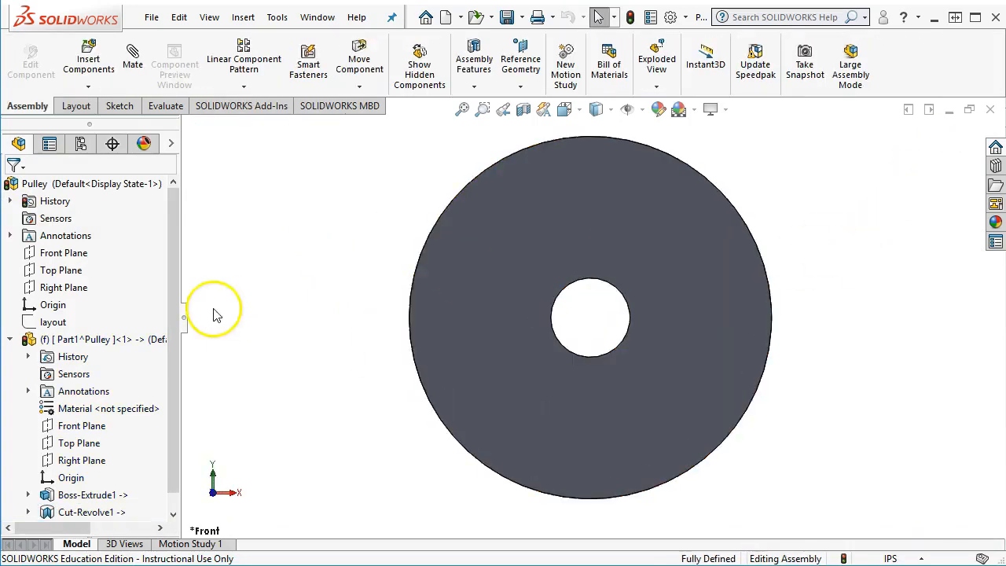
pyautogui.click(59, 338)
pyautogui.click(64, 338)
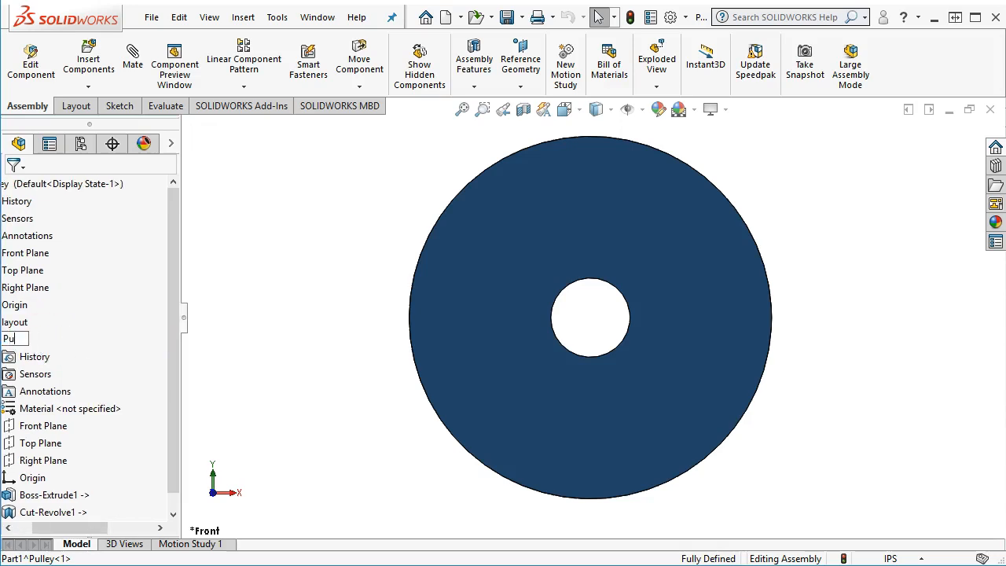
pyautogui.press('Return')
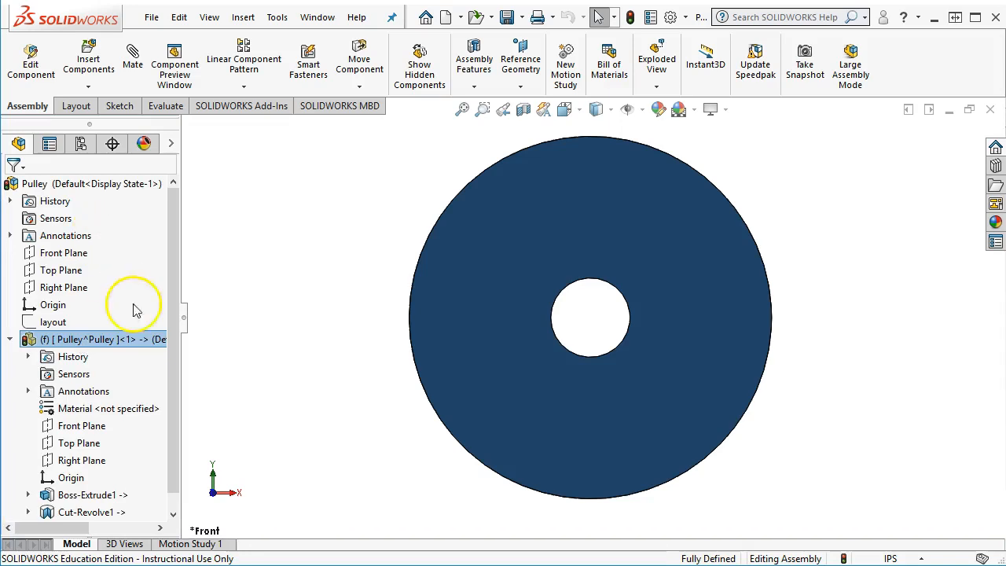
pyautogui.click(333, 304)
pyautogui.press('z')
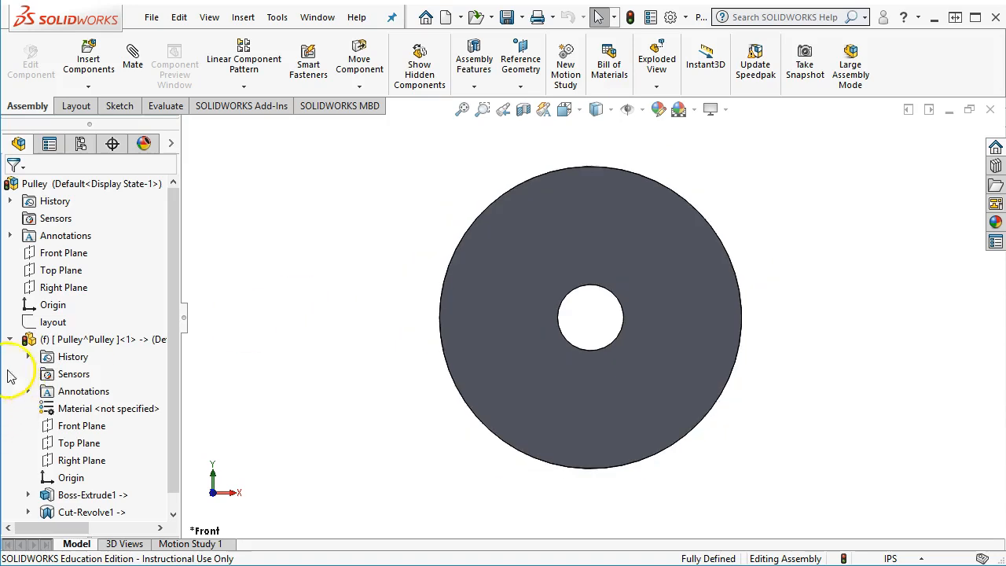
# Rebuild the assembly and collapse the pulley part's feature list.
pyautogui.click(631, 19)
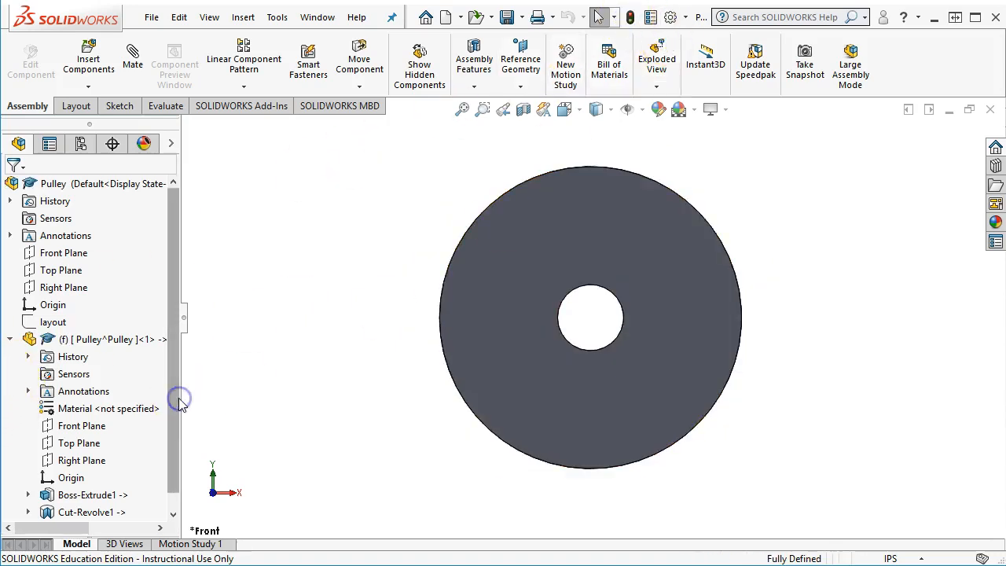
pyautogui.click(10, 340)
pyautogui.hotkey('ctrl', '7')
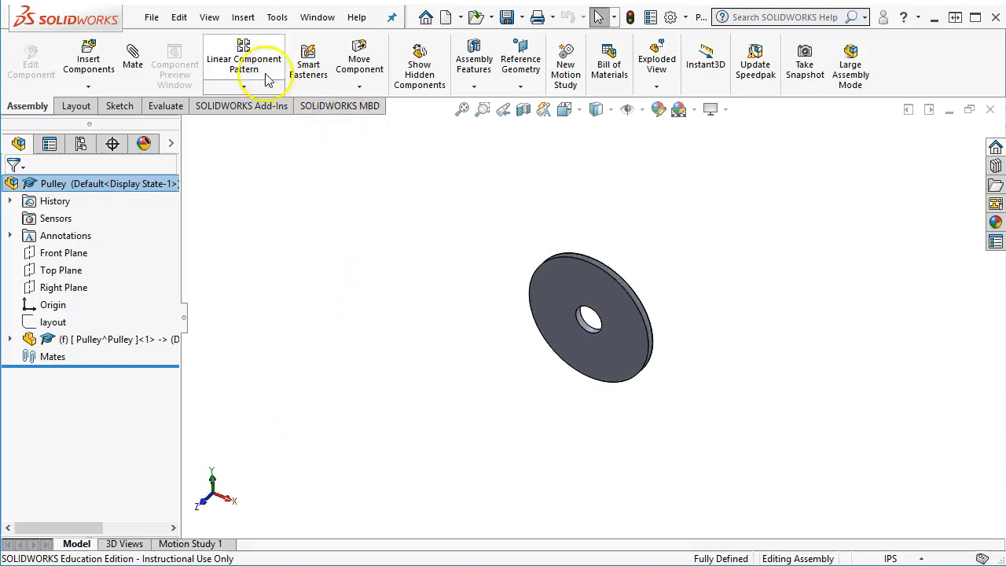
# Insert the existing component 60355K504_BALL BEARING and place it in front of the pulley's bore.
pyautogui.click(243, 16)
pyautogui.moveTo(277, 44)
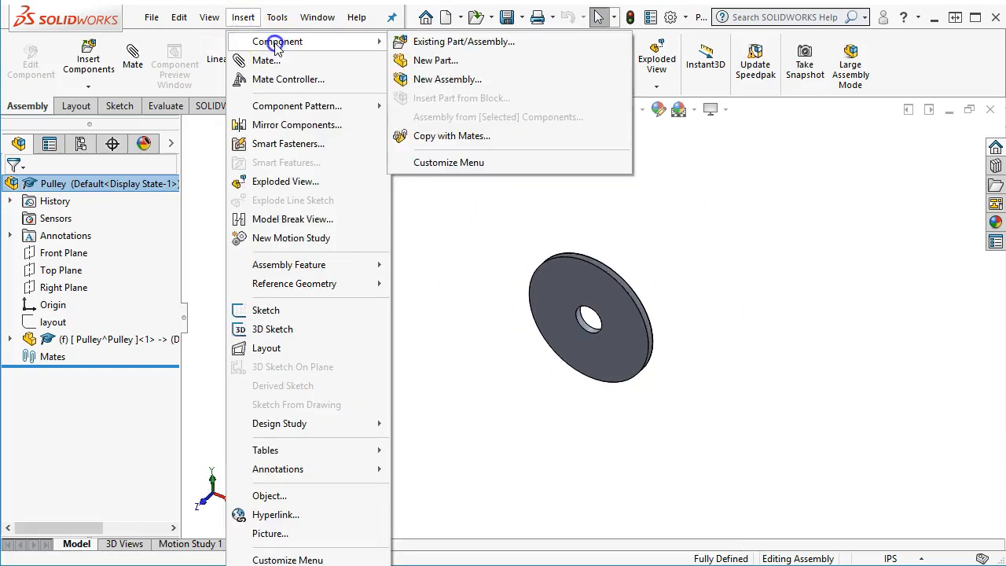
pyautogui.click(444, 41)
pyautogui.click(431, 181)
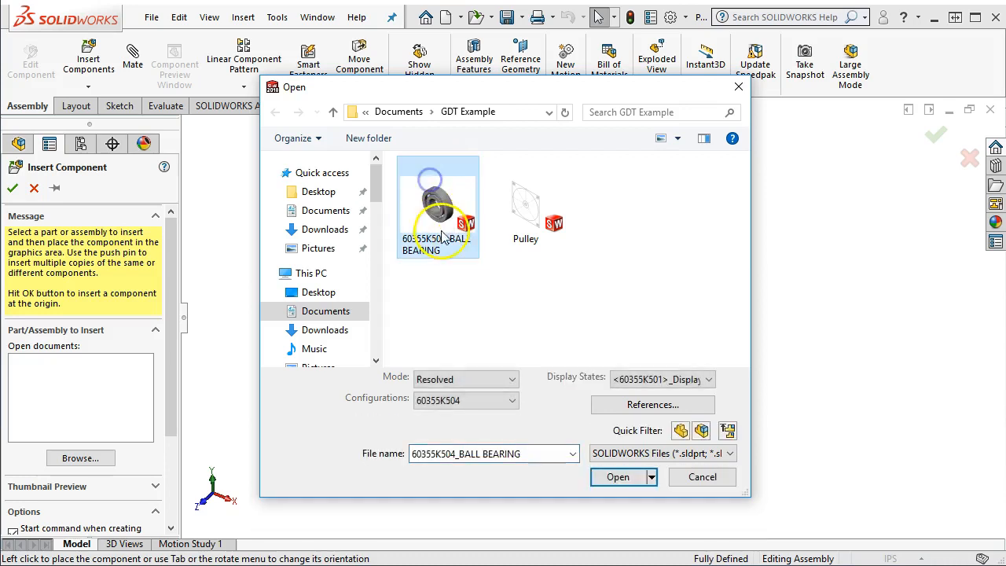
pyautogui.click(618, 477)
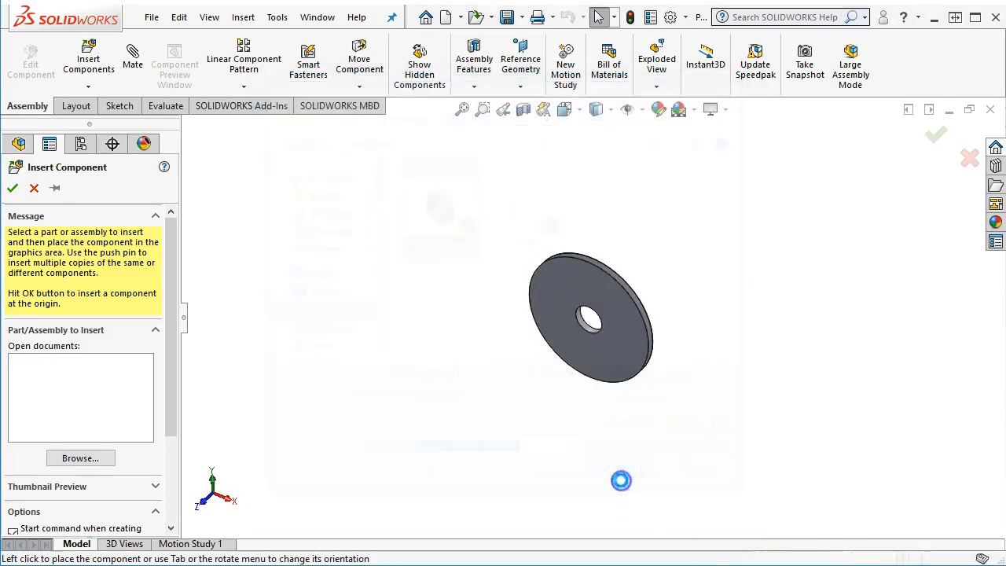
pyautogui.scroll(-5, 568, 357)
pyautogui.click(613, 271)
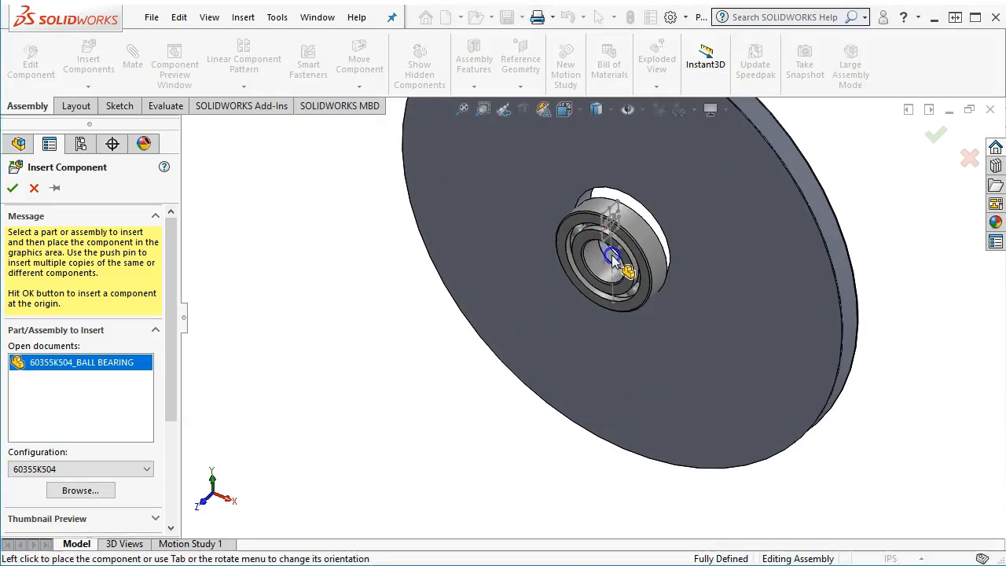
# Hide the sketches displayed on the ball bearing.
pyautogui.scroll(-3, 614, 272)
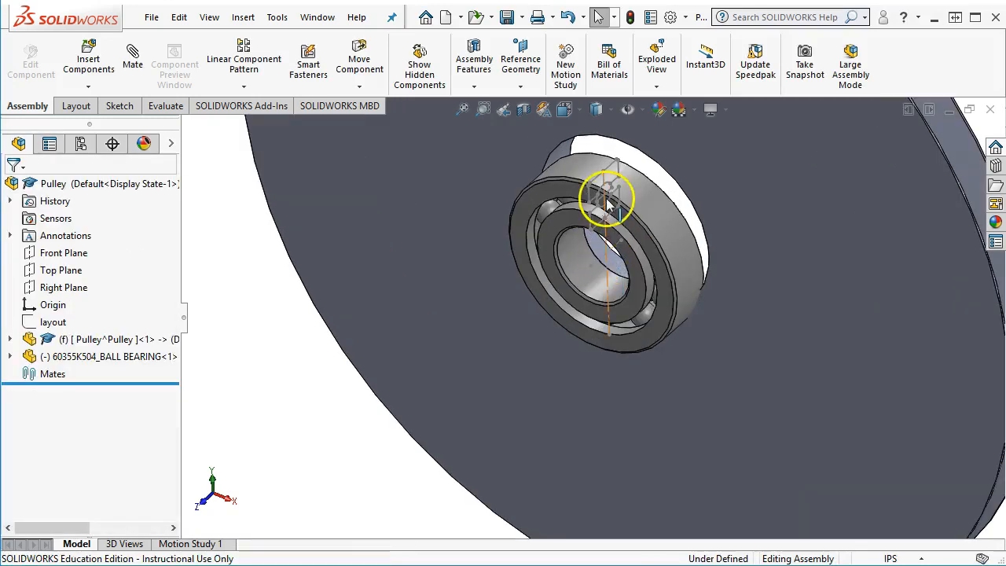
pyautogui.rightClick(607, 248)
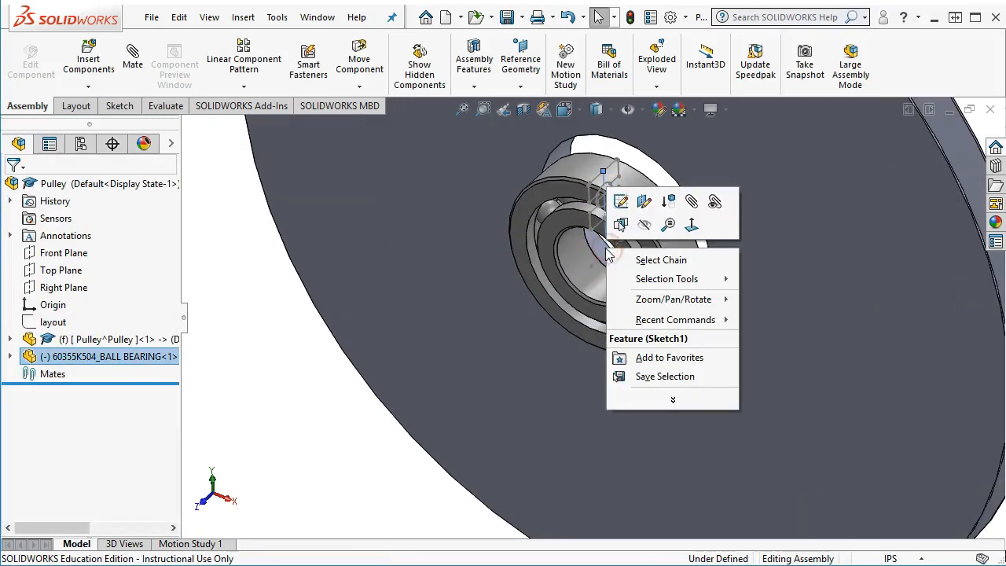
pyautogui.click(644, 224)
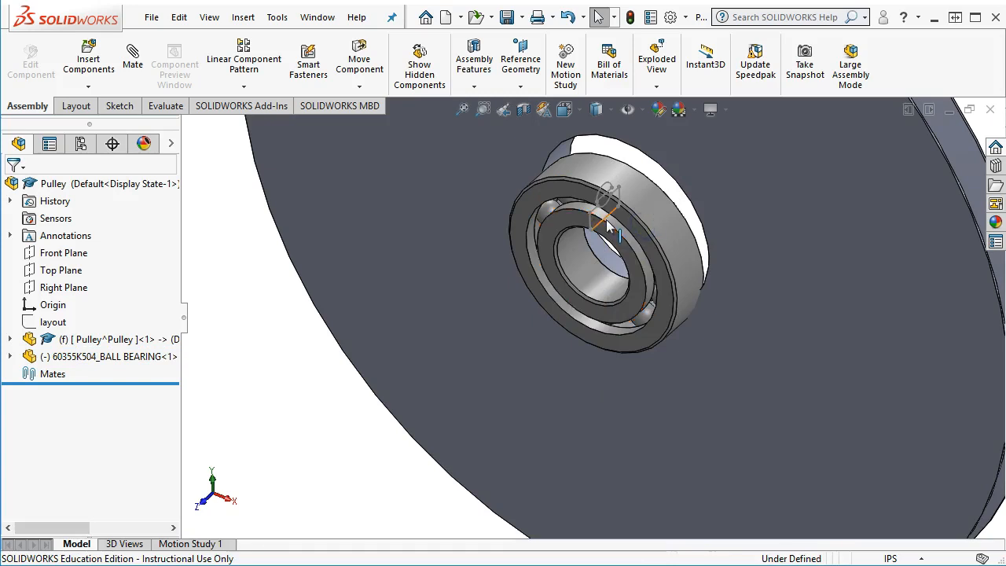
pyautogui.rightClick(606, 226)
pyautogui.click(644, 196)
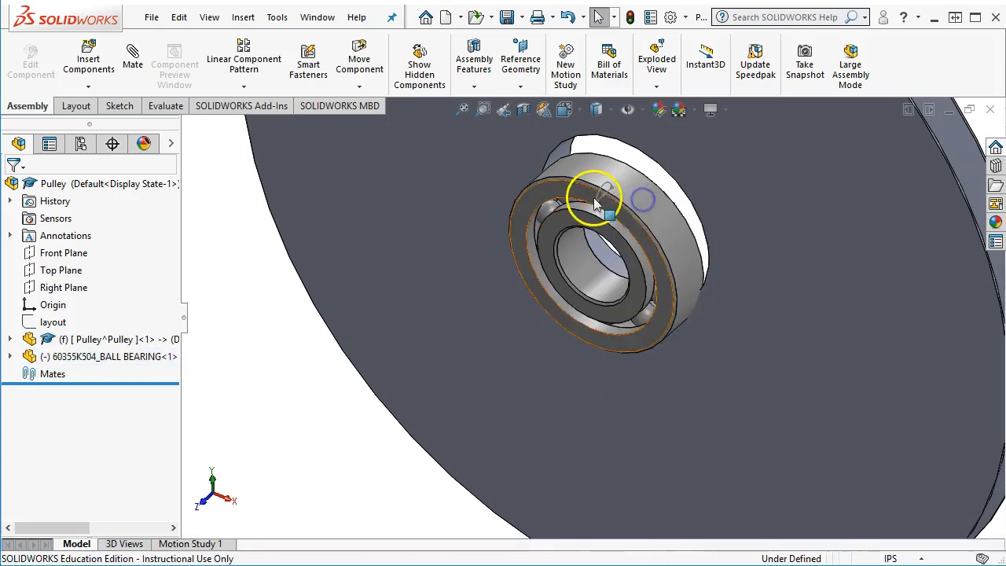
pyautogui.scroll(-5, 597, 205)
pyautogui.rightClick(612, 205)
pyautogui.click(606, 224)
# Mate the bearing's outer cylindrical face concentric with the pulley's bore.
pyautogui.press('f')
pyautogui.scroll(-3, 621, 267)
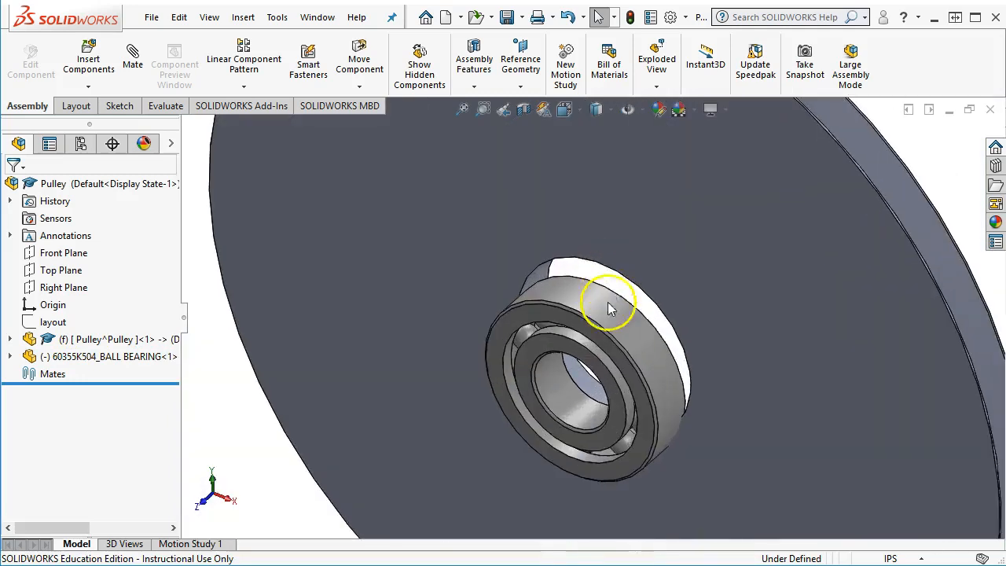
pyautogui.click(603, 310)
pyautogui.keyDown('ctrl'); pyautogui.click(540, 272); pyautogui.keyUp('ctrl')
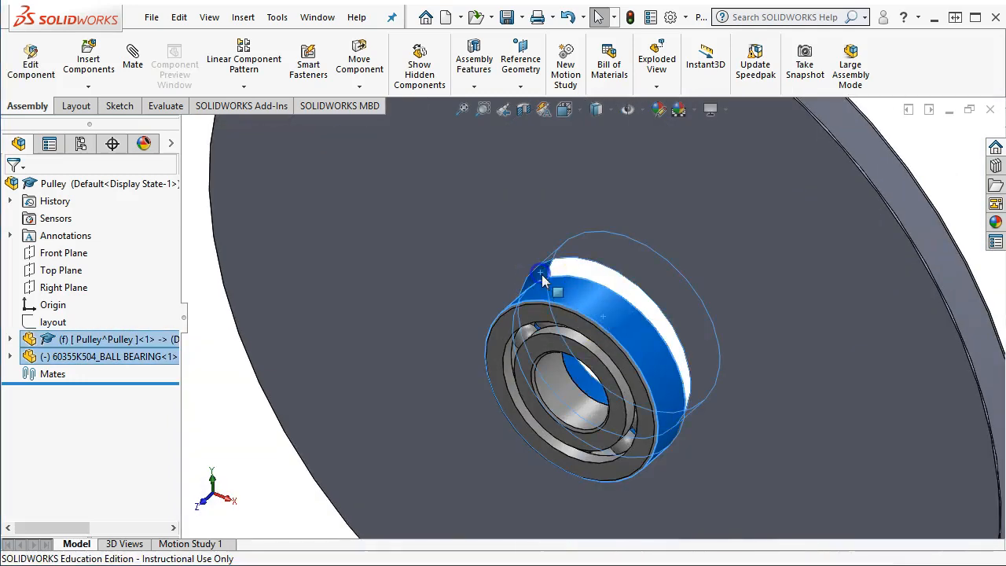
pyautogui.click(640, 260)
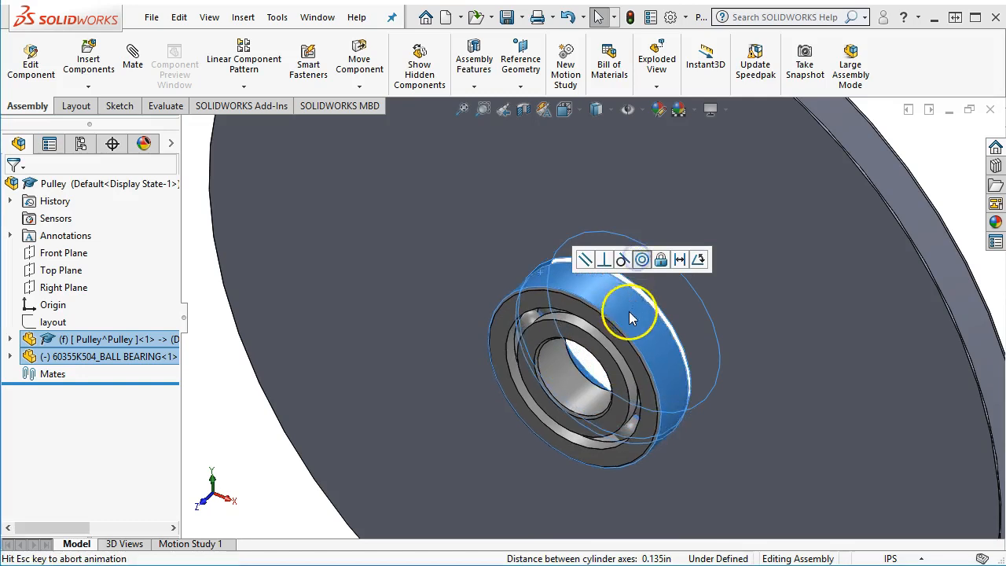
pyautogui.press('f')
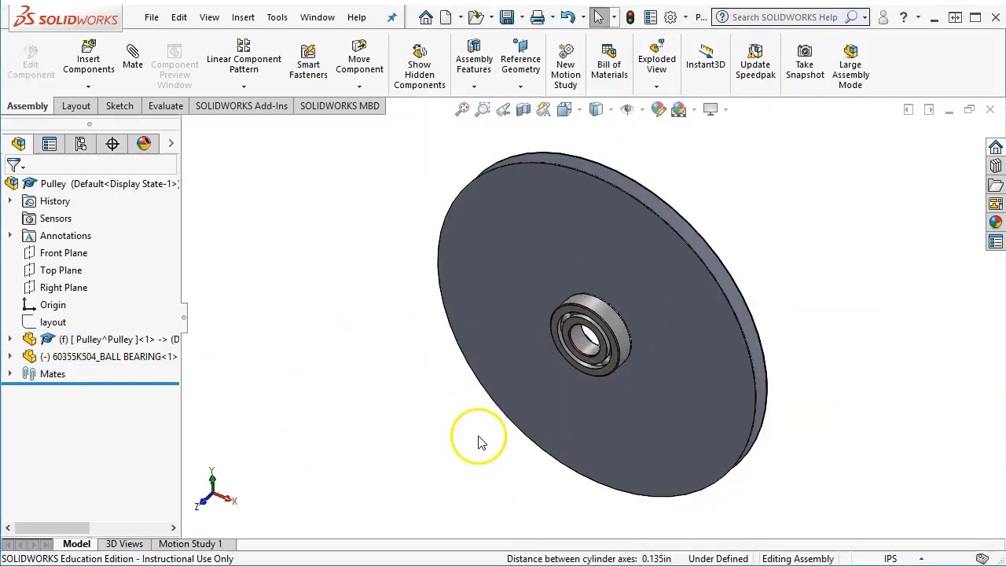
# Mate the ball bearing's Front Plane coincident with the Pulley assembly's Front Plane.
pyautogui.click(10, 356)
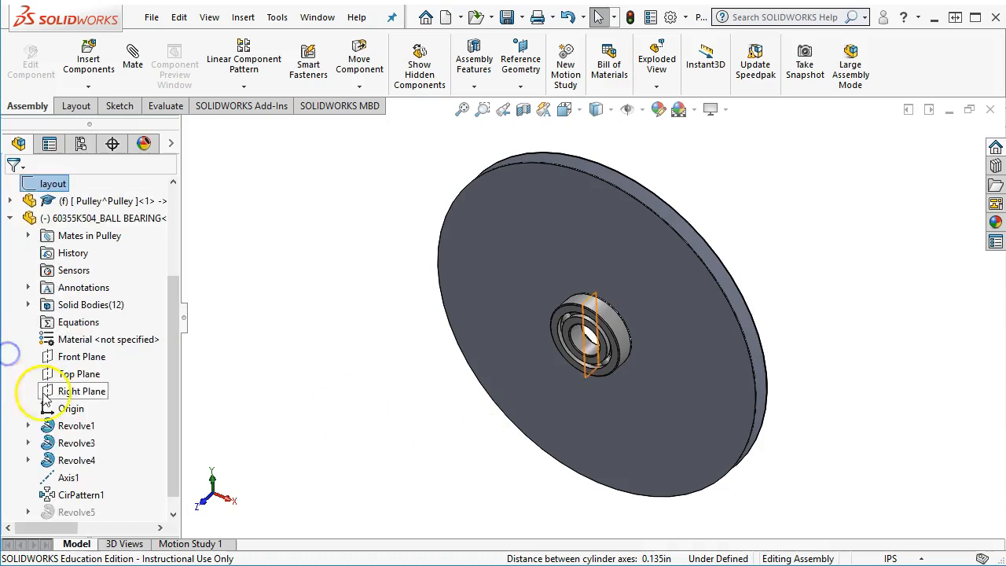
pyautogui.click(79, 357)
pyautogui.hotkey('ctrl', '8')
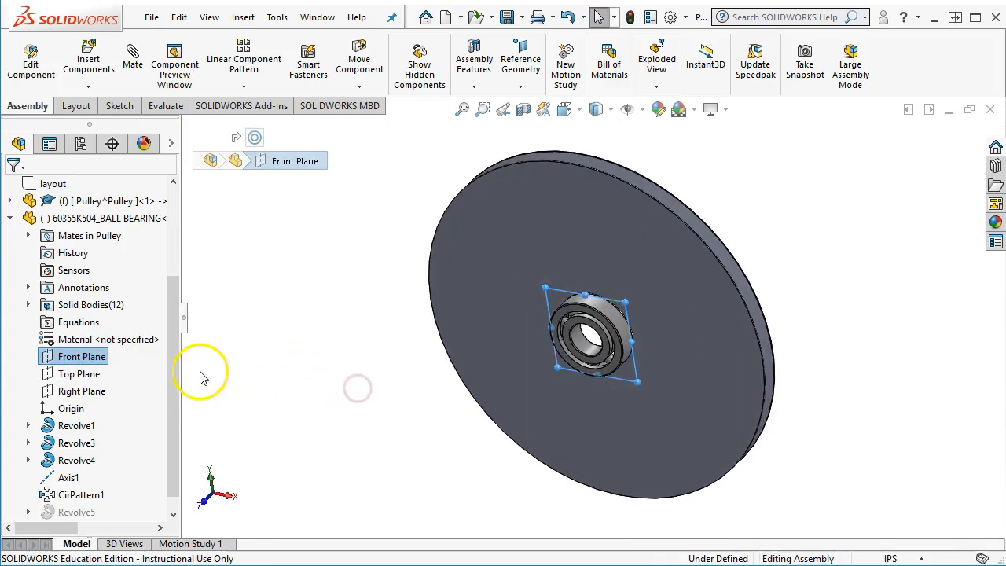
pyautogui.moveTo(173, 294); pyautogui.dragTo(174, 188)
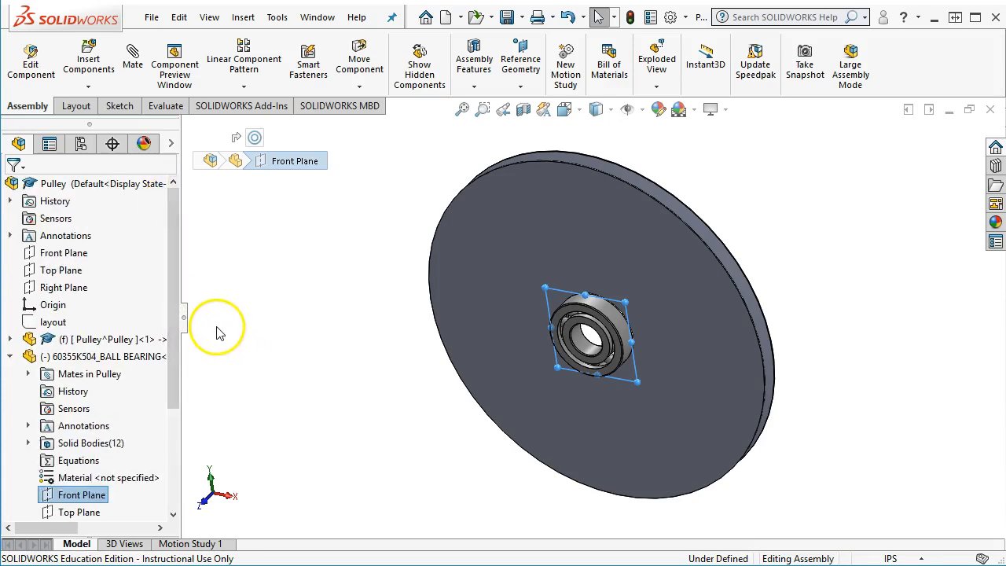
pyautogui.click(75, 261)
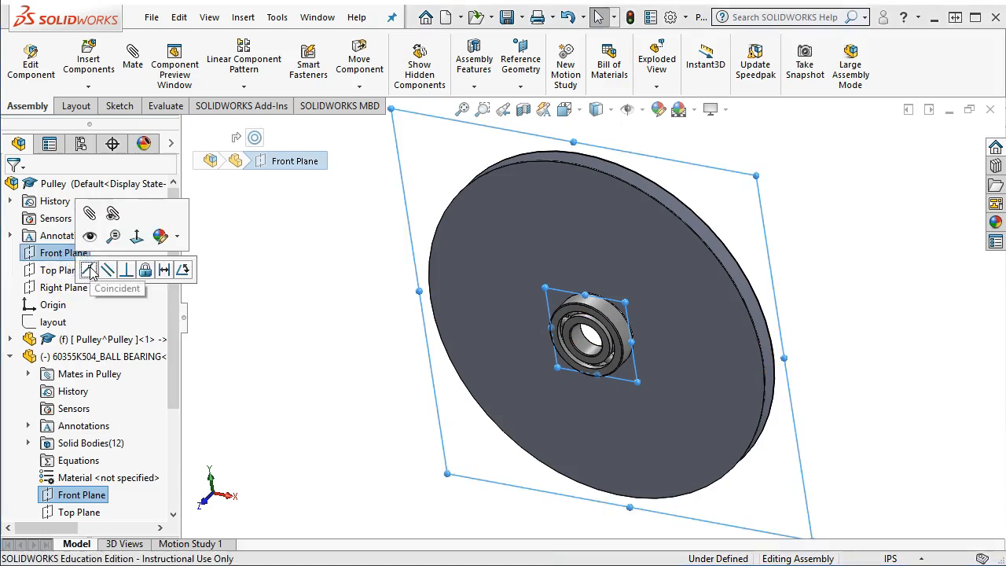
pyautogui.click(89, 270)
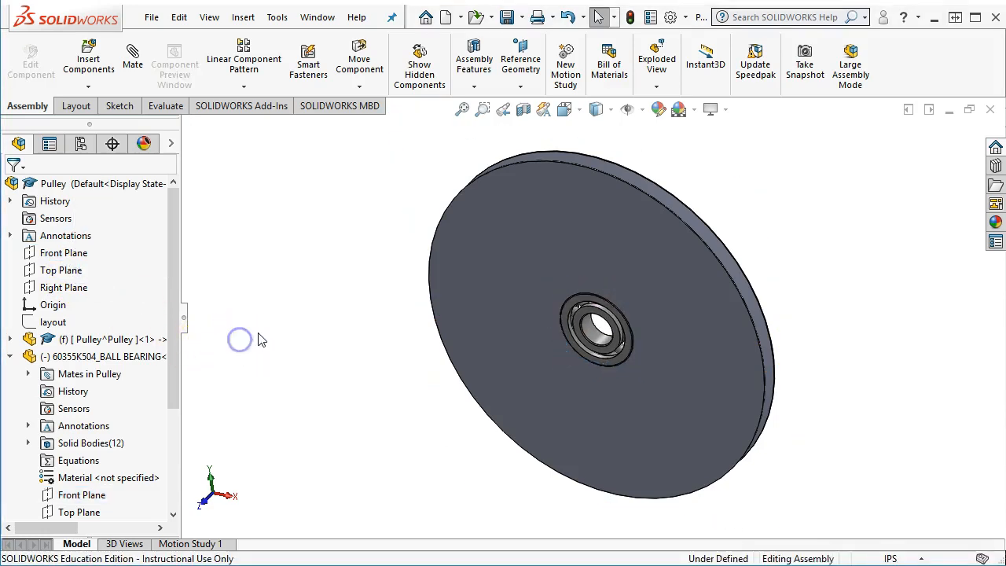
# Examine how the bearing sits relative to the pulley's side faces from the front, left and an angled view.
pyautogui.hotkey('ctrl', '1')
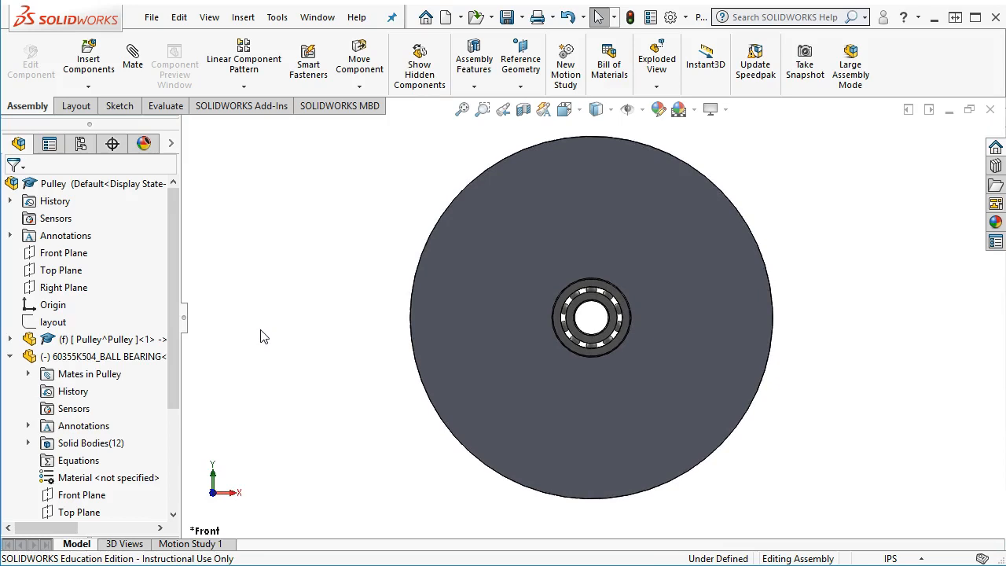
pyautogui.hotkey('ctrl', '3')
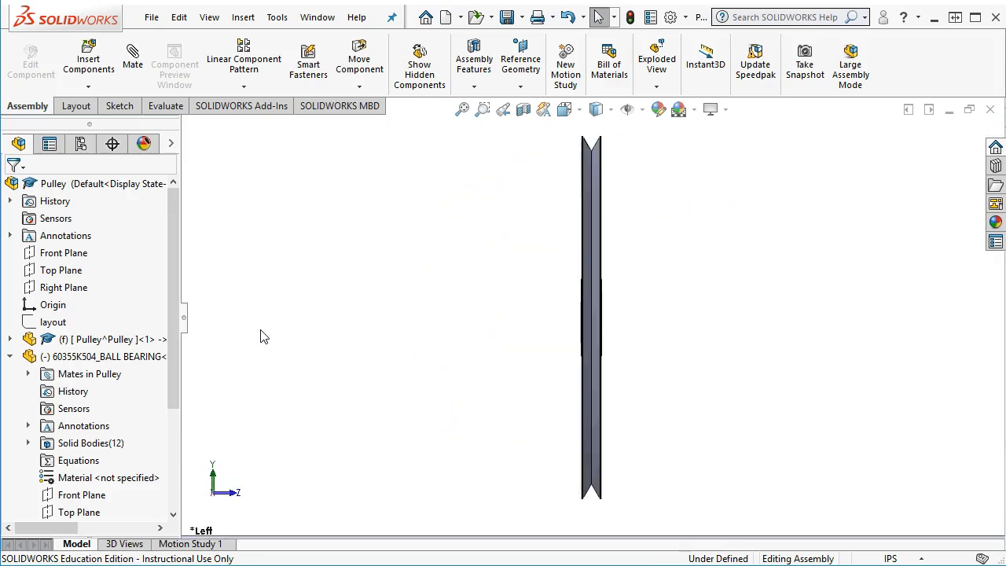
pyautogui.scroll(-3, 616, 305)
pyautogui.scroll(-2, 620, 283)
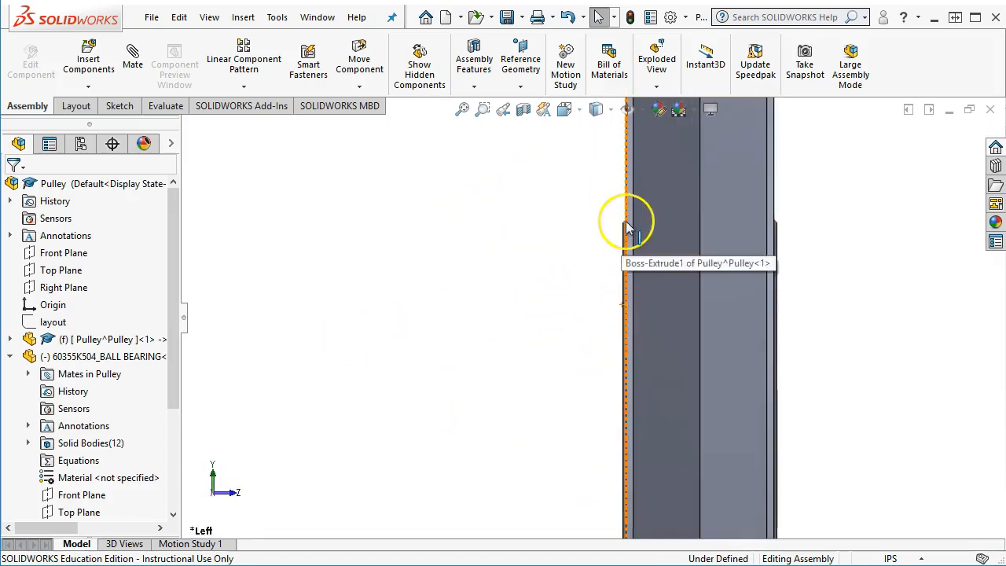
pyautogui.scroll(9, 528, 272)
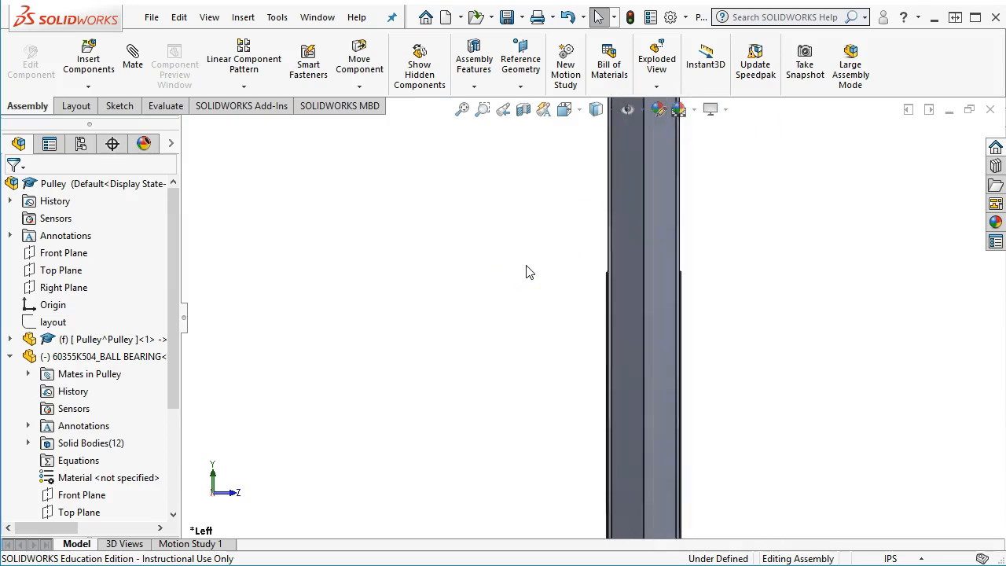
pyautogui.moveTo(552, 352); pyautogui.dragTo(579, 411, button='middle')
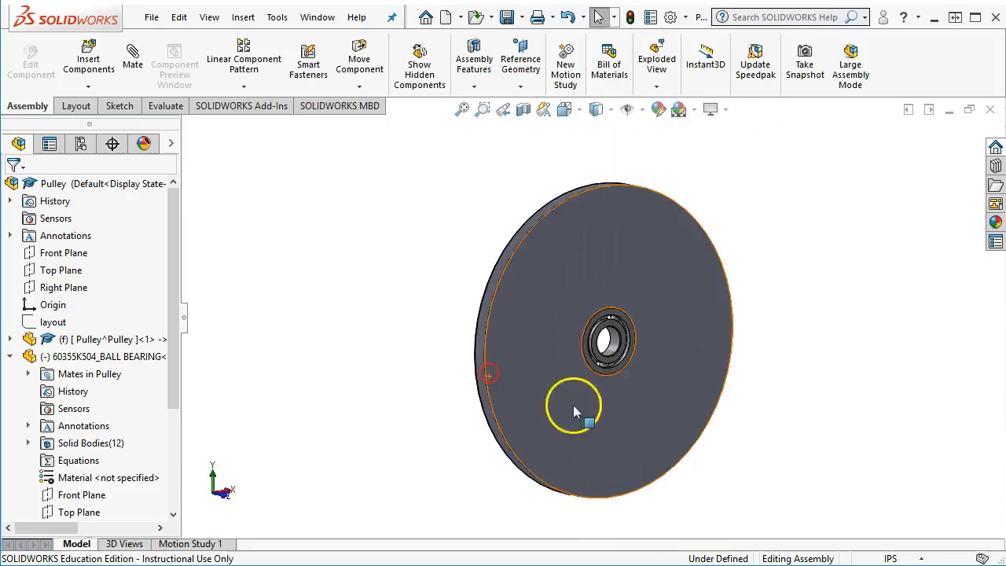
# Test the bearing's rotation in the bore and lock the rotation in its concentric mate.
pyautogui.hotkey('ctrl', '1')
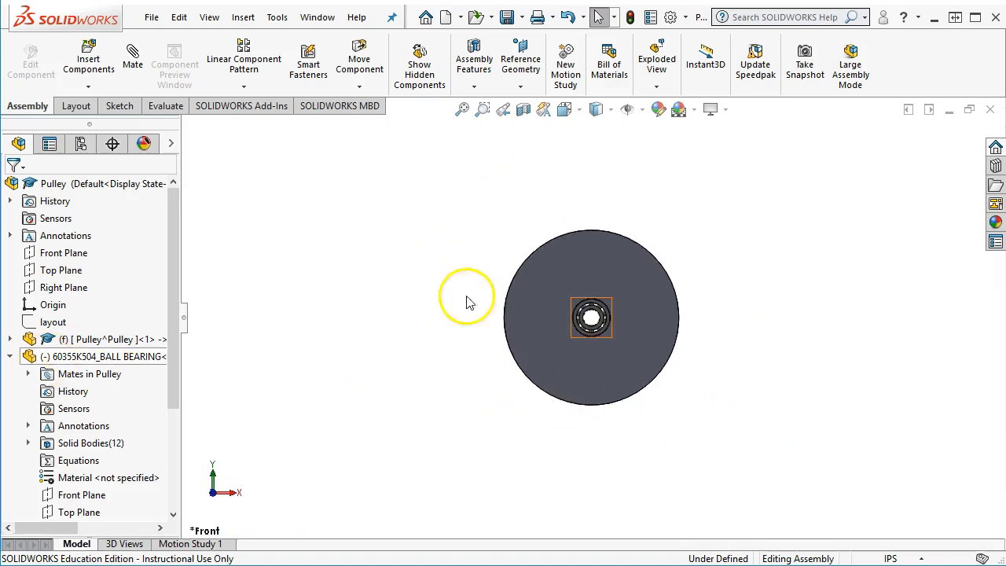
pyautogui.scroll(-5, 571, 323)
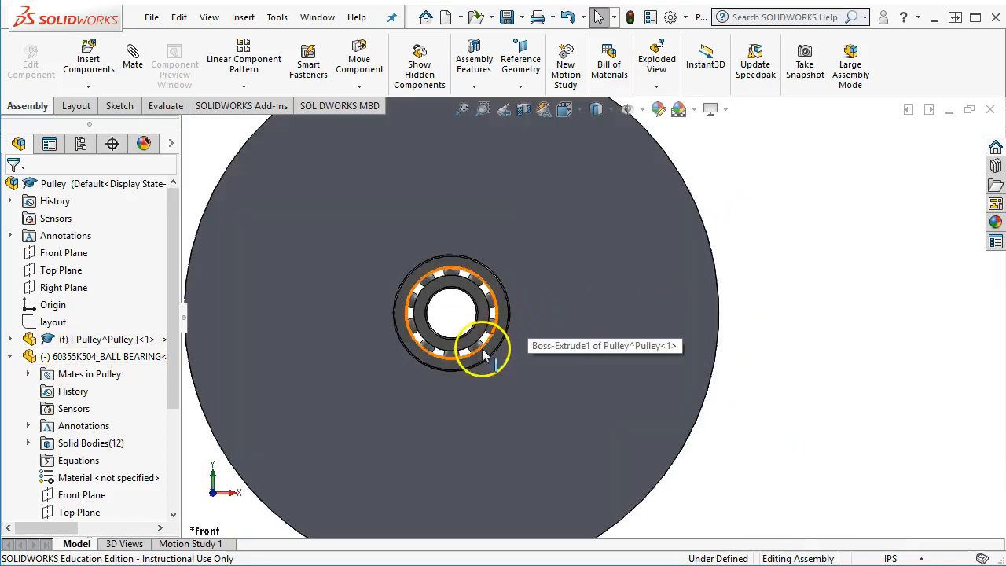
pyautogui.moveTo(476, 345); pyautogui.dragTo(415, 297)
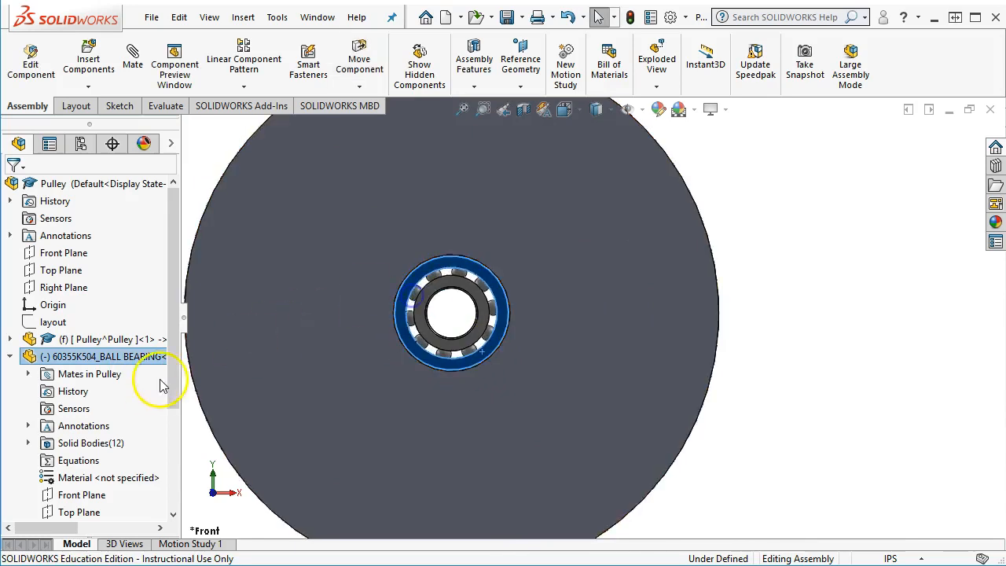
pyautogui.click(29, 374)
pyautogui.rightClick(102, 392)
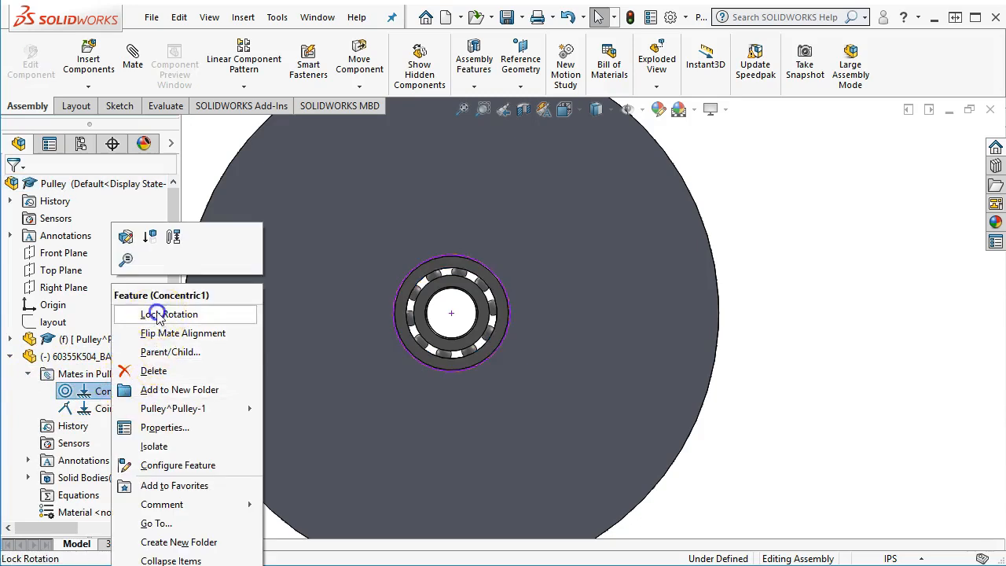
pyautogui.click(157, 315)
pyautogui.click(9, 356)
pyautogui.press('f')
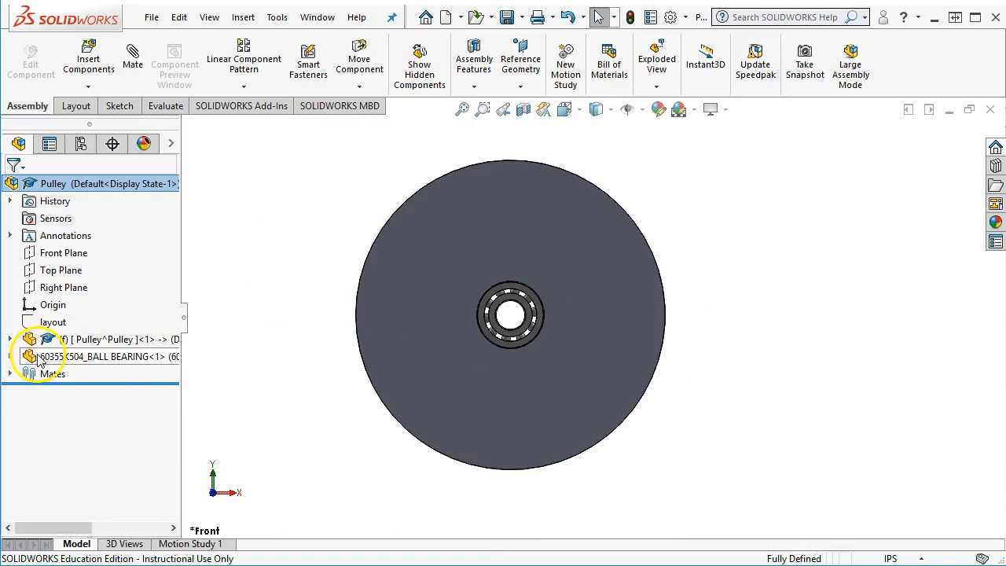
pyautogui.click(741, 331)
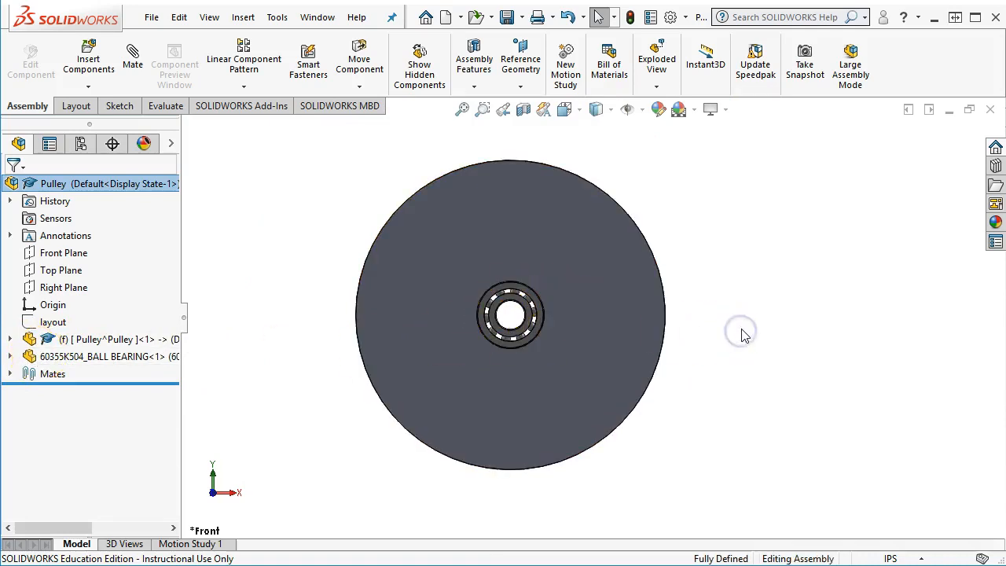
# Show the assembly's layout sketch with the whole plate outline in front view.
pyautogui.hotkey('ctrl', '7')
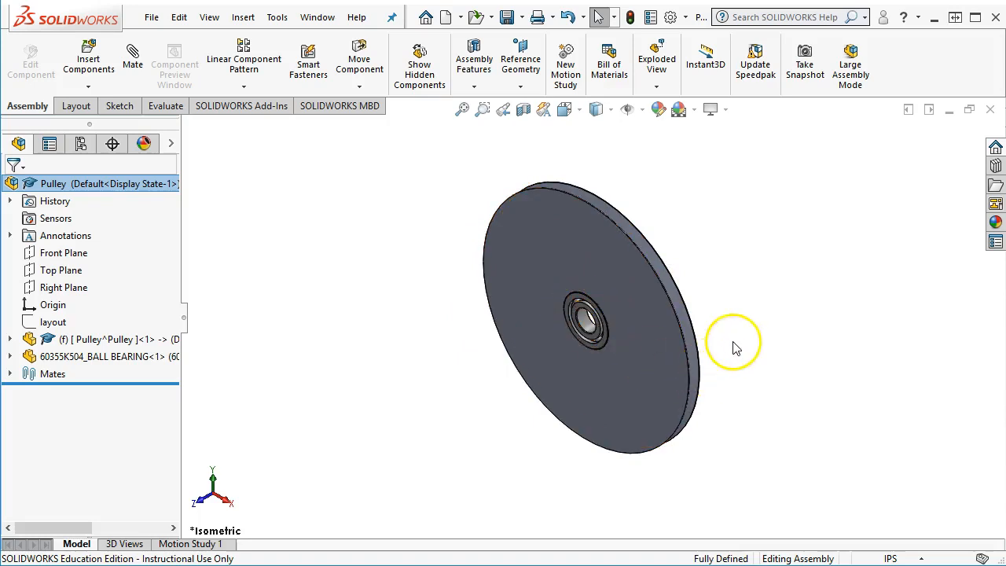
pyautogui.hotkey('ctrl', '1')
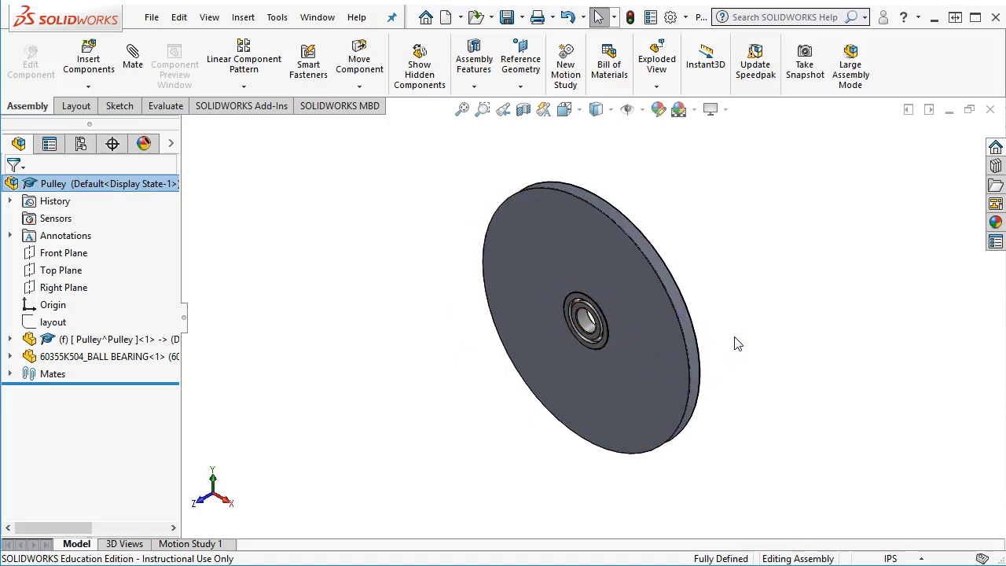
pyautogui.rightClick(46, 324)
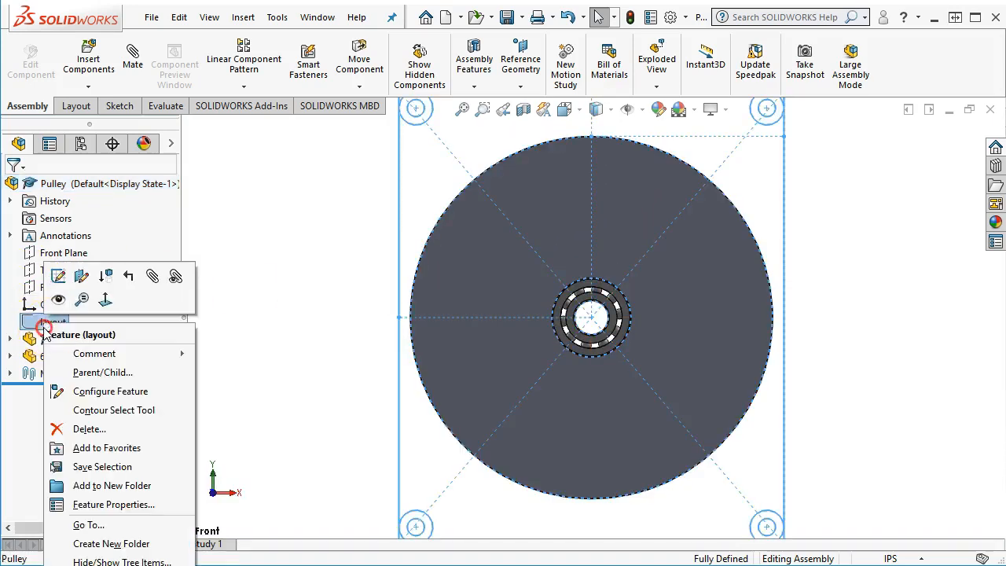
pyautogui.click(57, 299)
pyautogui.press('z')
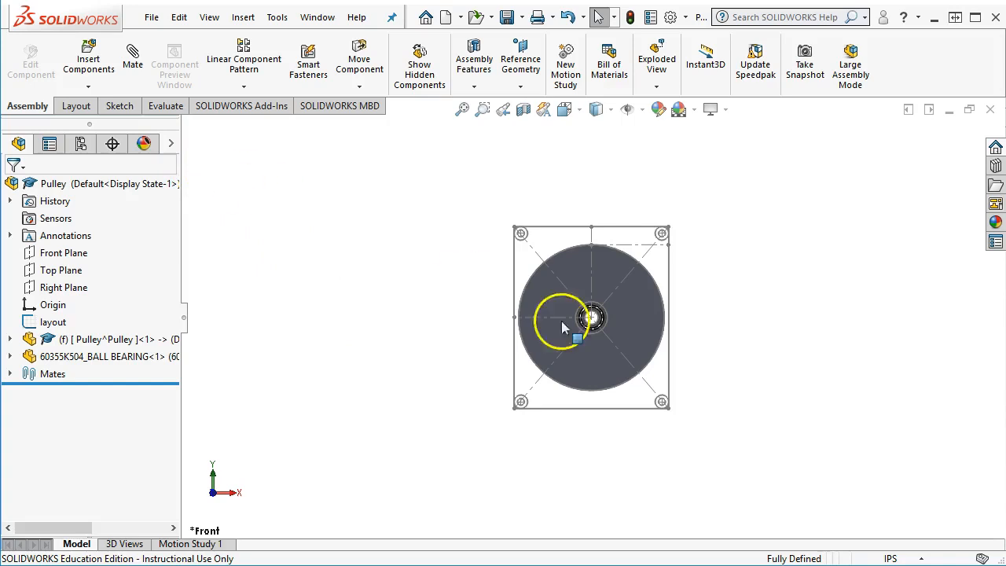
pyautogui.scroll(-2, 750, 443)
pyautogui.scroll(1, 629, 293)
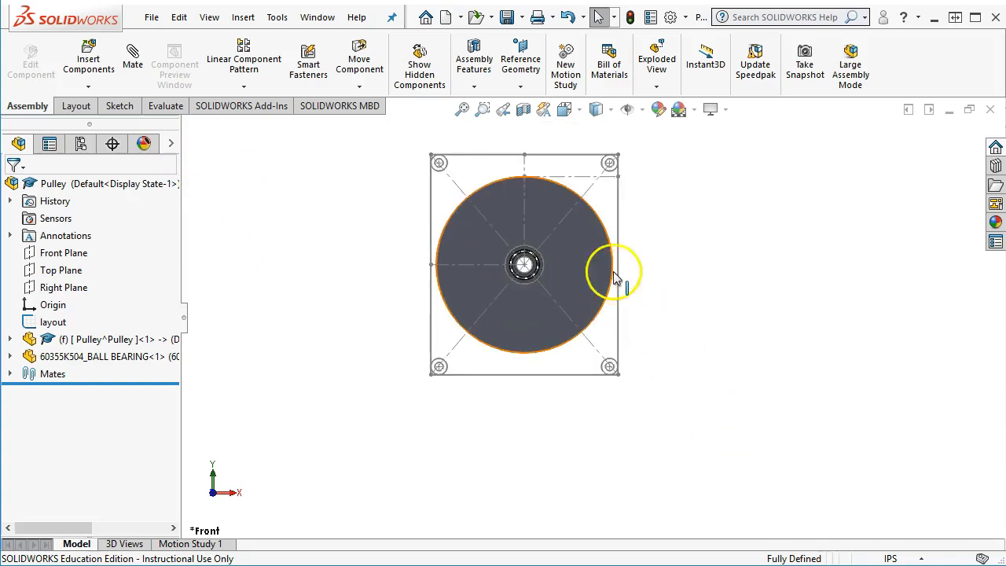
# Insert a new part into the Pulley assembly and rename it Plate1.
pyautogui.click(88, 86)
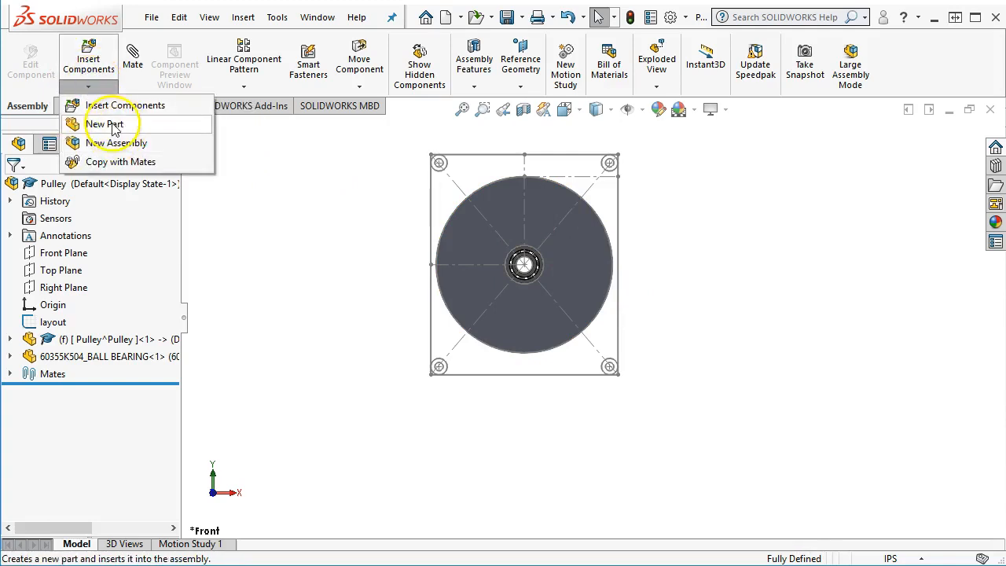
pyautogui.click(106, 125)
pyautogui.click(358, 245)
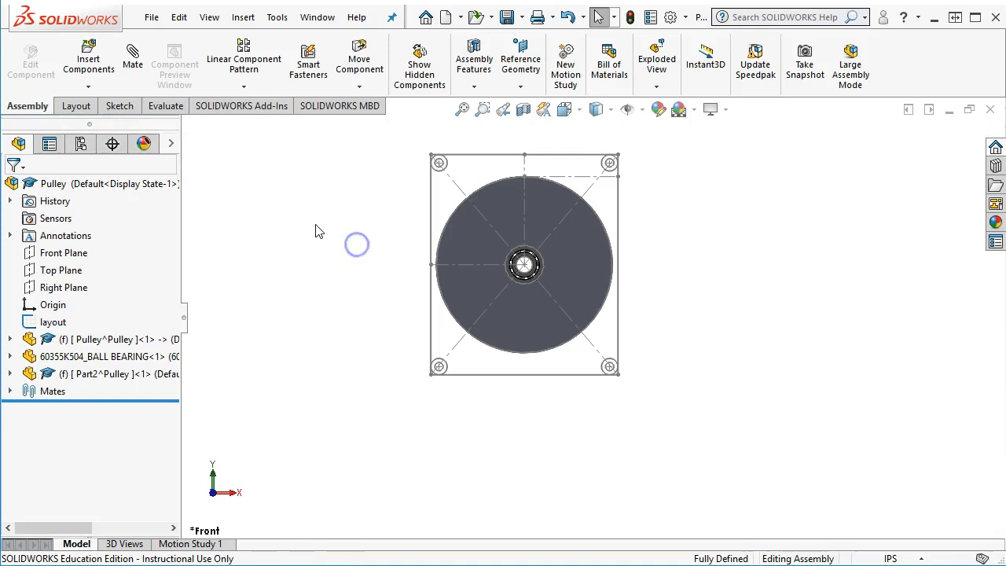
pyautogui.click(90, 376)
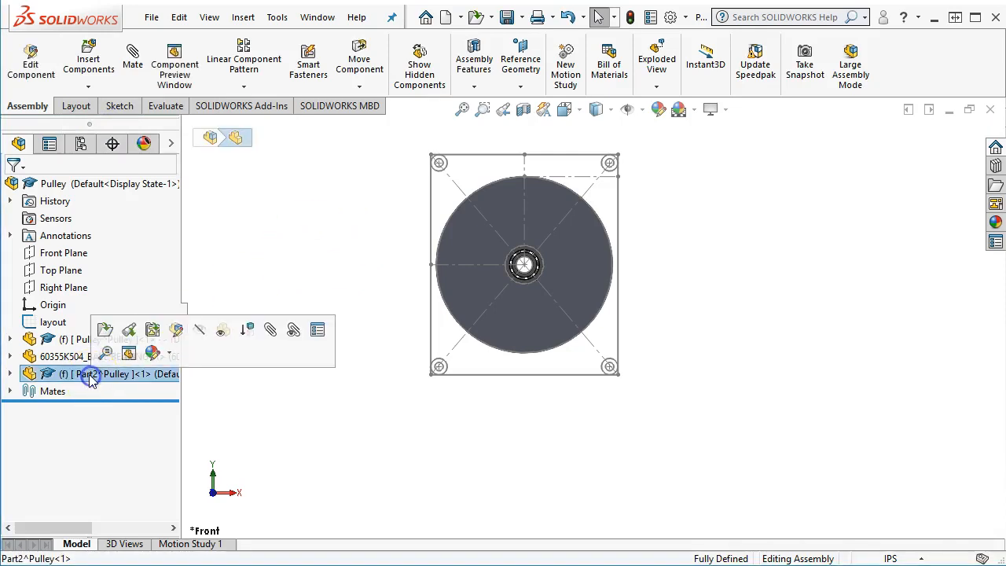
pyautogui.click(89, 374)
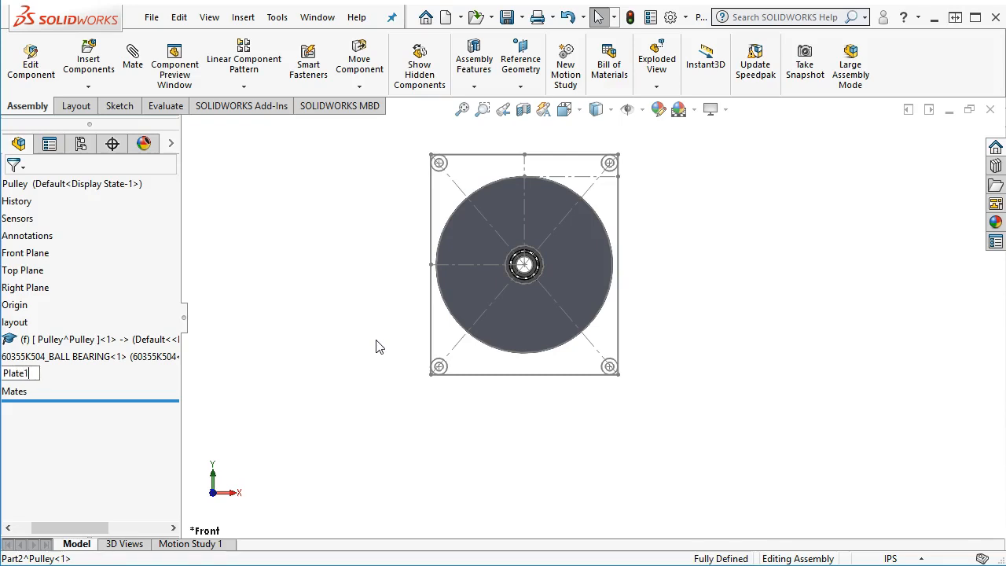
pyautogui.press('Return')
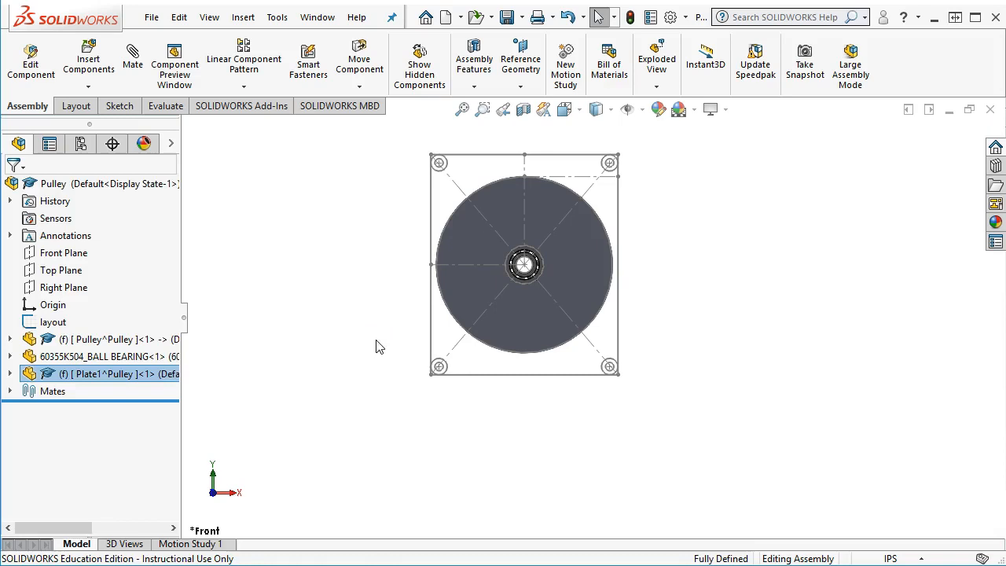
pyautogui.click(391, 344)
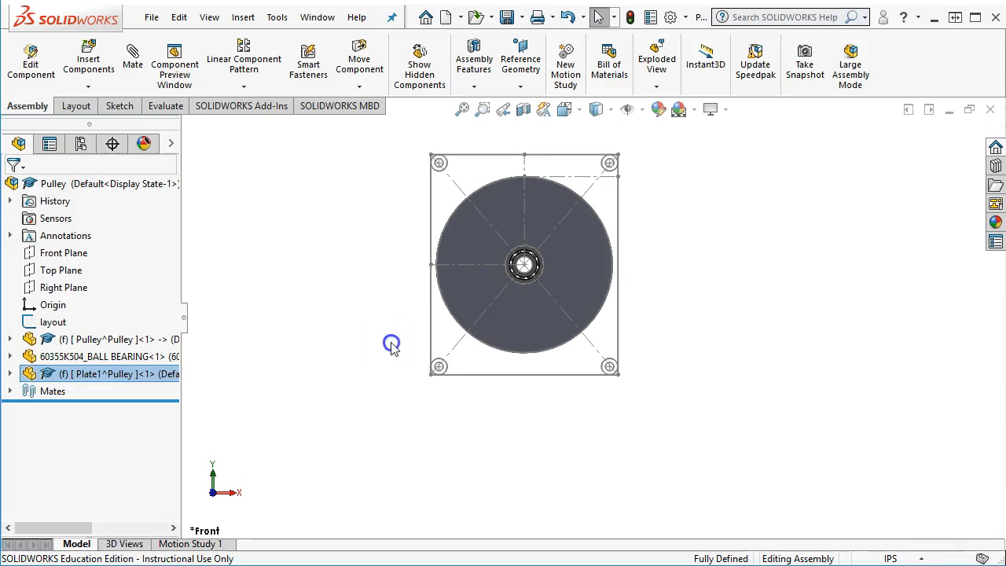
pyautogui.click(308, 325)
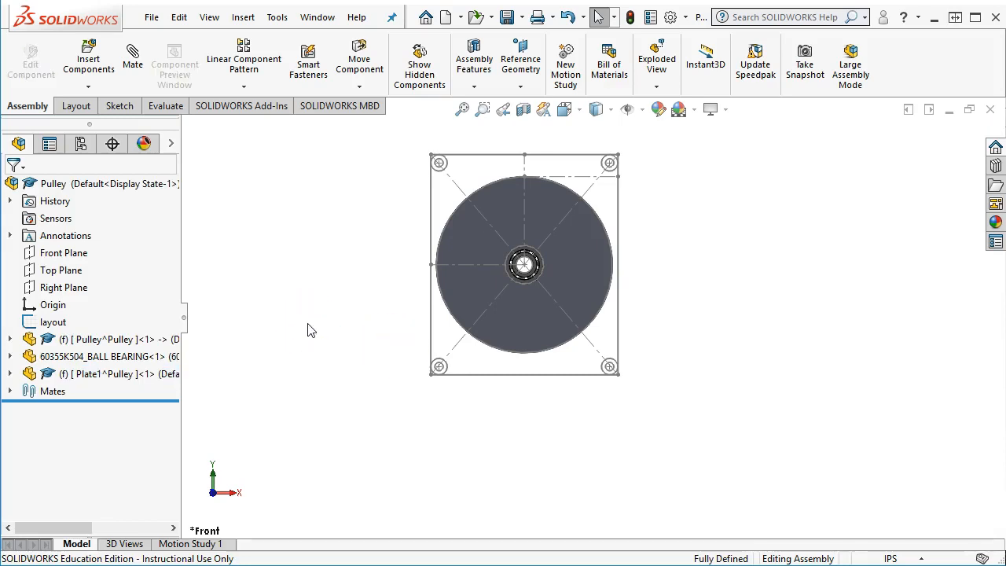
# Open Plate1 for editing in the context of the assembly, viewed at an angle.
pyautogui.click(71, 374)
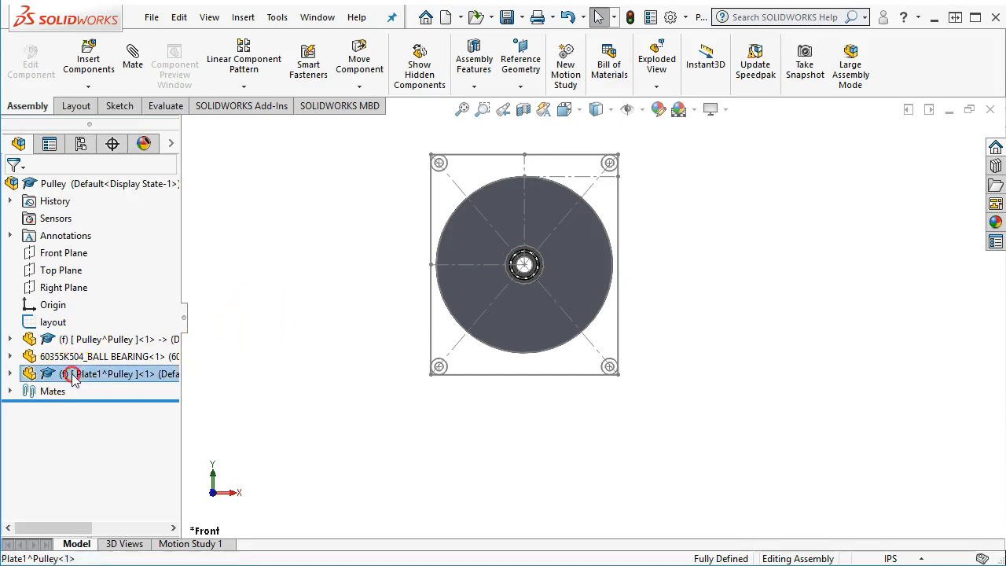
pyautogui.rightClick(72, 374)
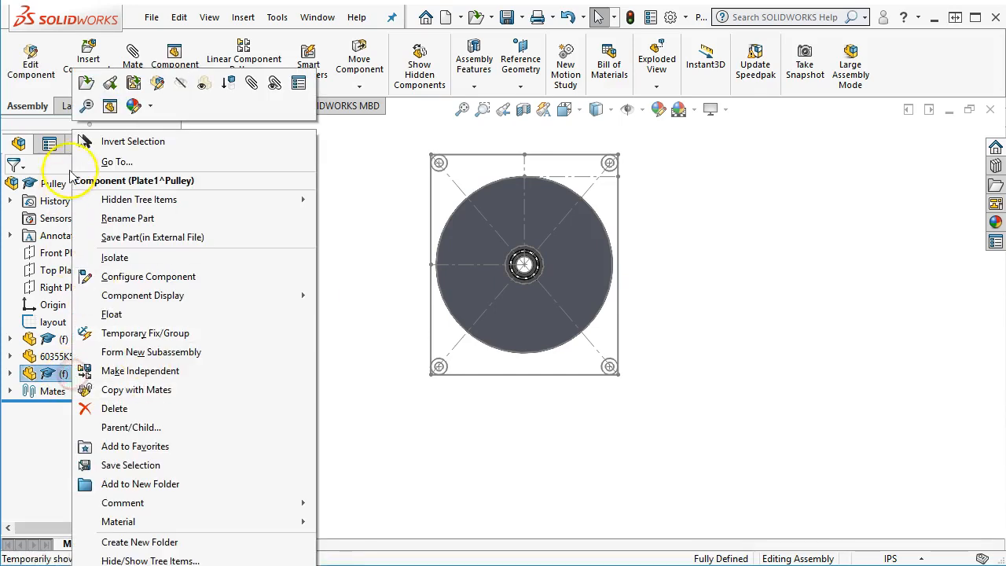
pyautogui.click(157, 87)
pyautogui.moveTo(496, 247); pyautogui.dragTo(464, 353, button='middle')
pyautogui.scroll(-2, 520, 257)
pyautogui.scroll(1, 521, 183)
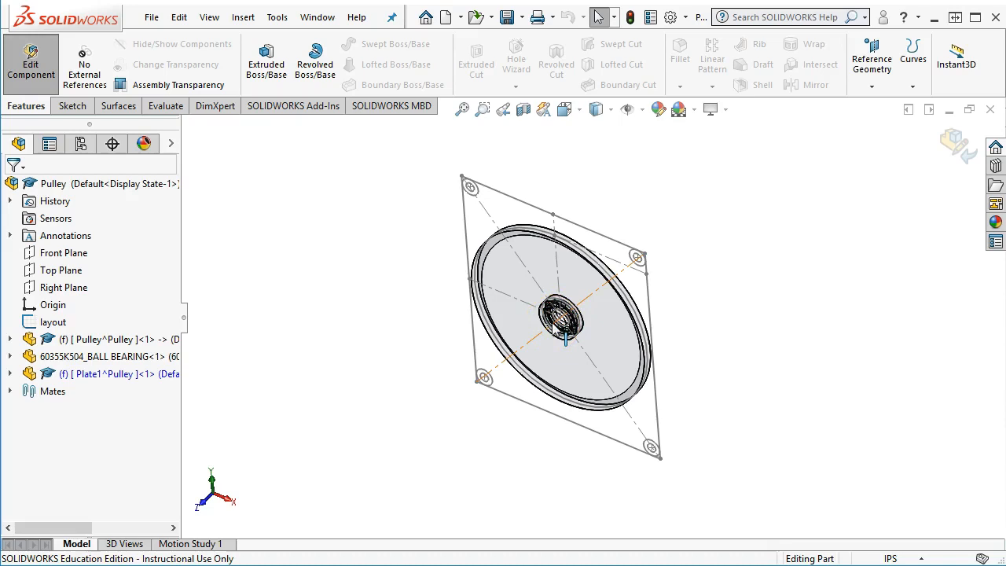
pyautogui.moveTo(454, 263); pyautogui.dragTo(459, 269, button='middle')
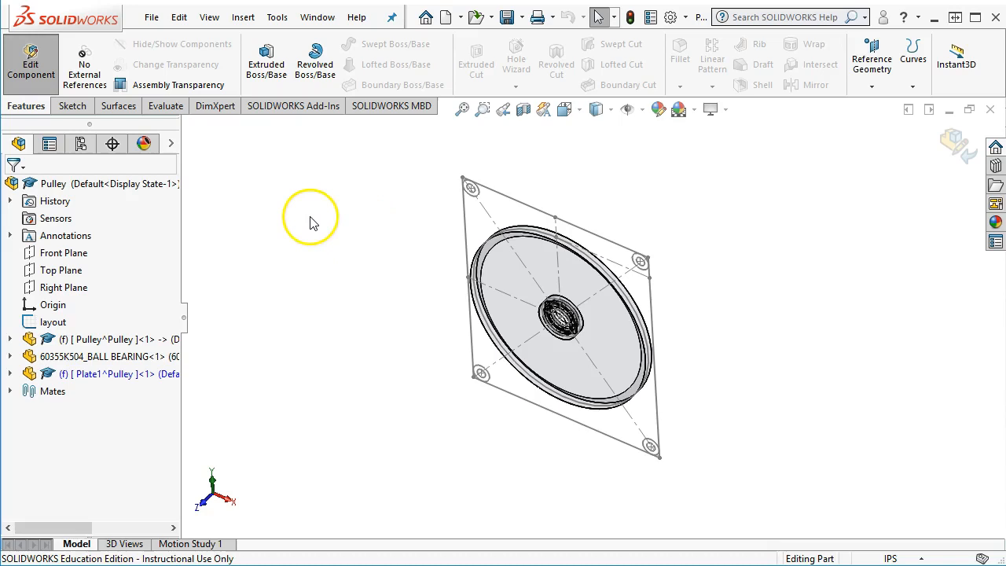
# Try to convert the layout sketch's outer rectangle into sketch entities of Plate1.
pyautogui.rightClick(467, 260)
pyautogui.click(525, 330)
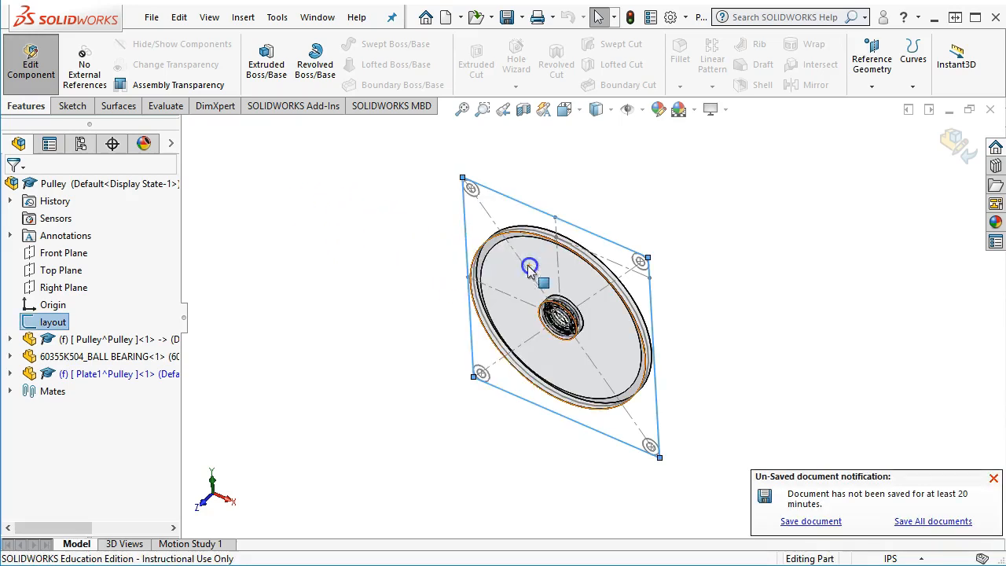
pyautogui.click(73, 105)
pyautogui.click(505, 57)
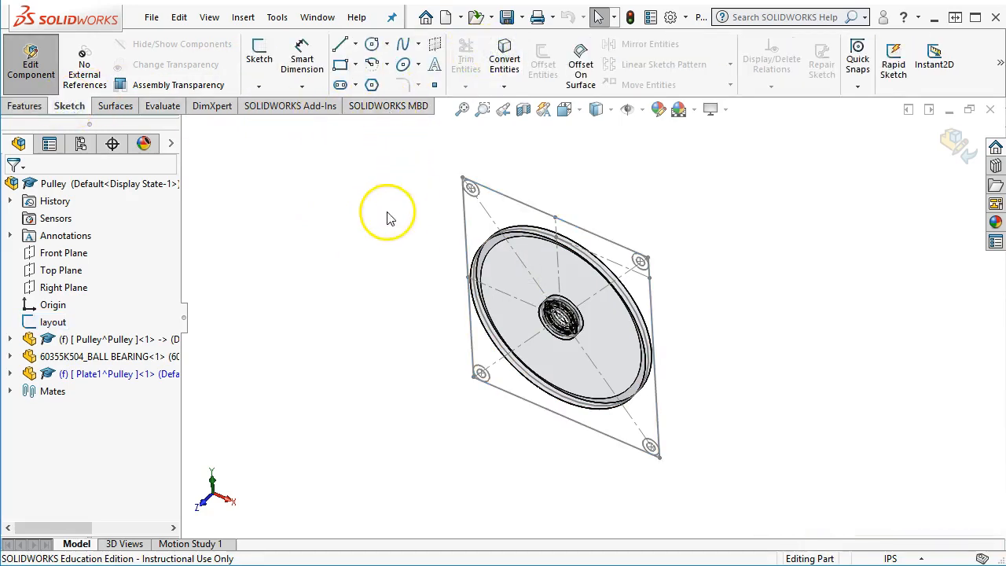
# Start a sketch on Plate1's Front Plane and convert the layout sketch's outer rectangle into it.
pyautogui.click(9, 373)
pyautogui.click(79, 461)
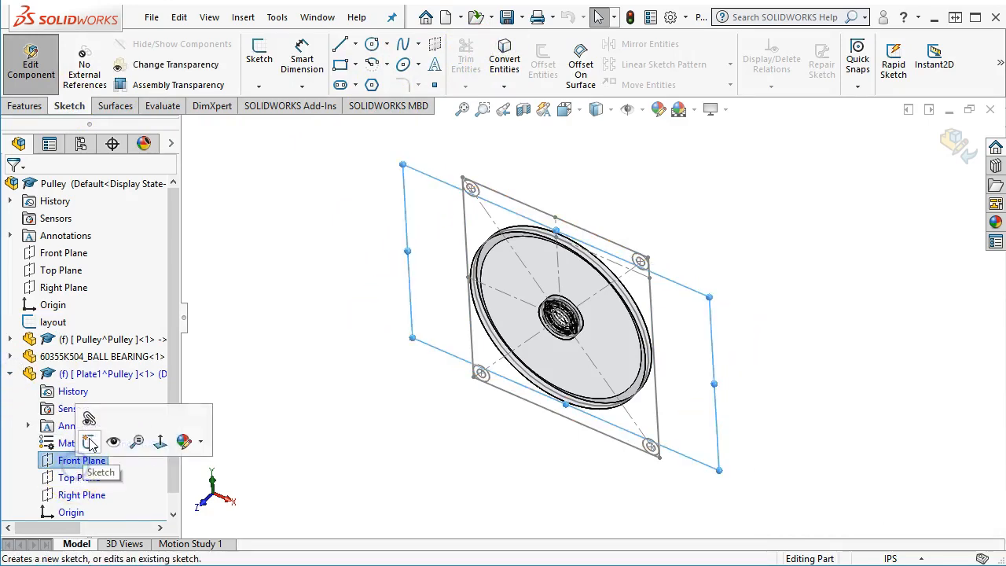
pyautogui.click(89, 437)
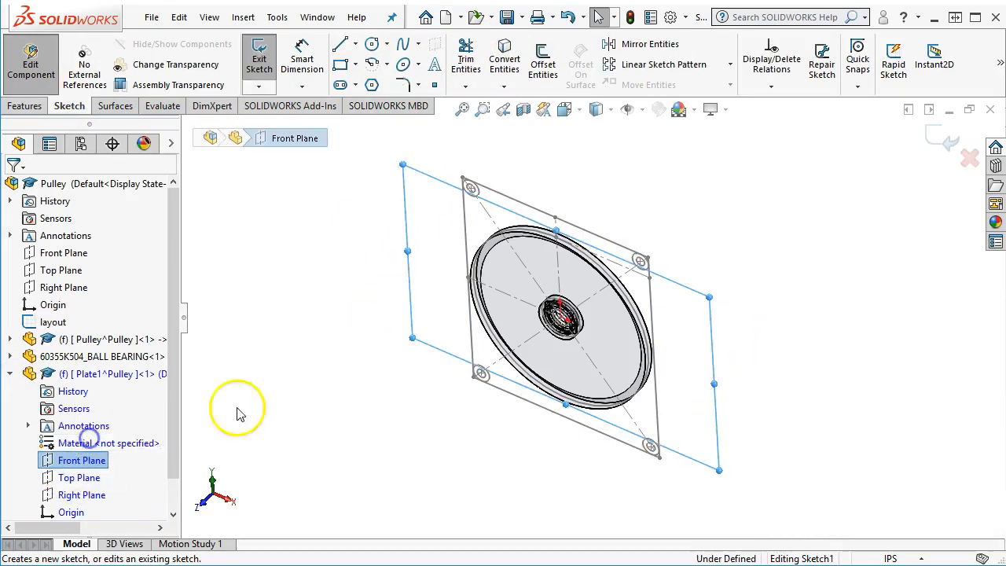
pyautogui.rightClick(505, 196)
pyautogui.click(560, 205)
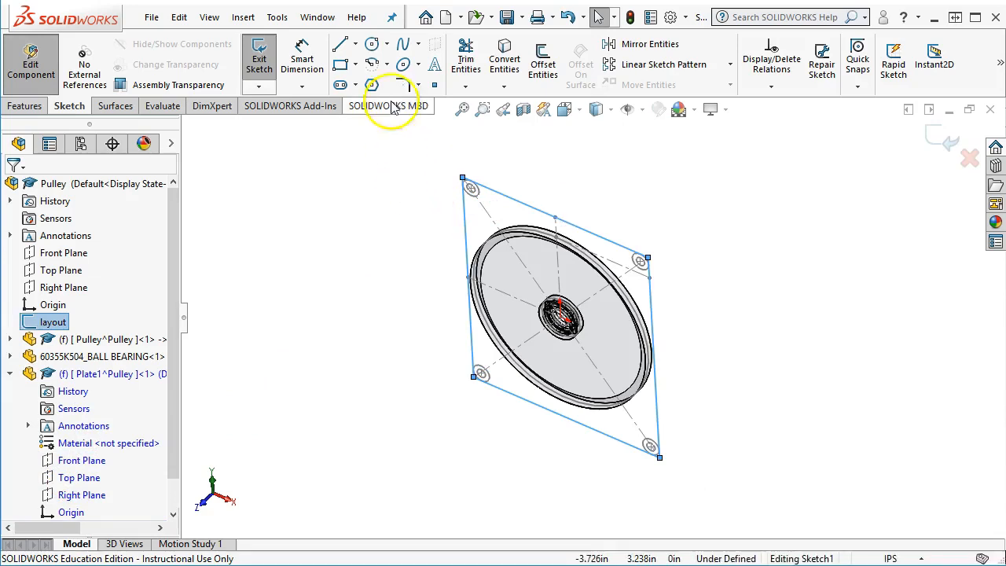
pyautogui.click(504, 61)
pyautogui.hotkey('ctrl', '1')
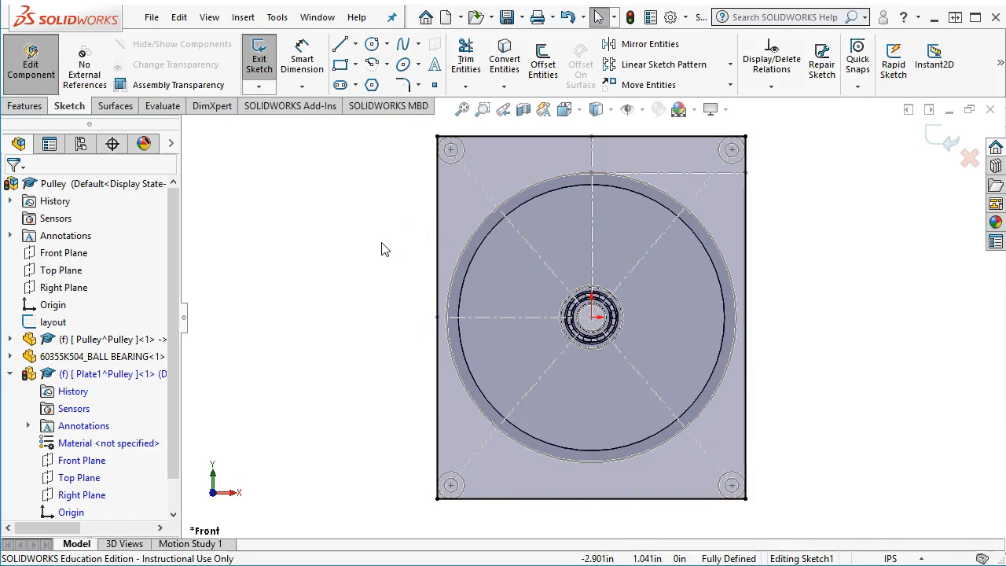
pyautogui.click(396, 218)
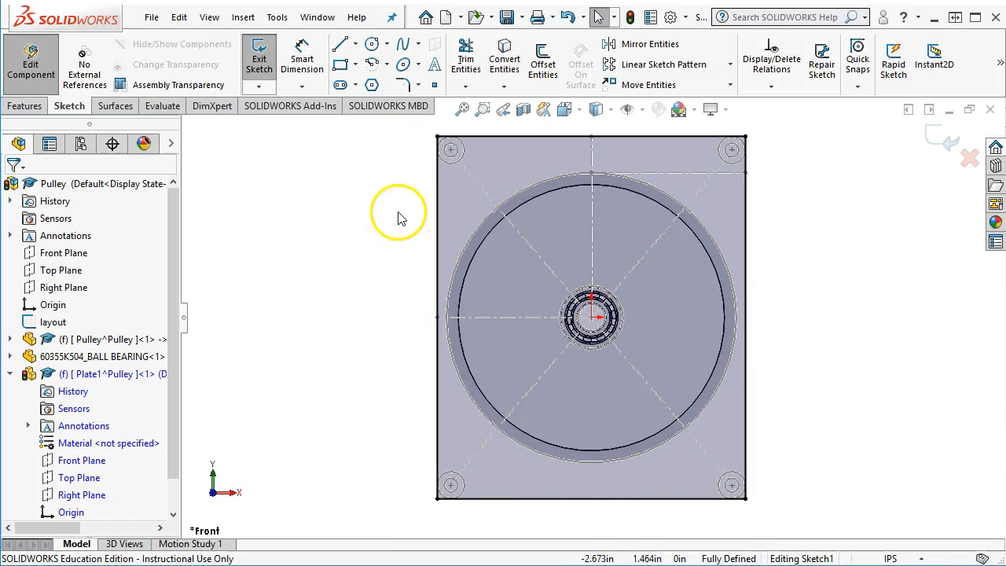
pyautogui.click(371, 44)
pyautogui.scroll(-4, 480, 157)
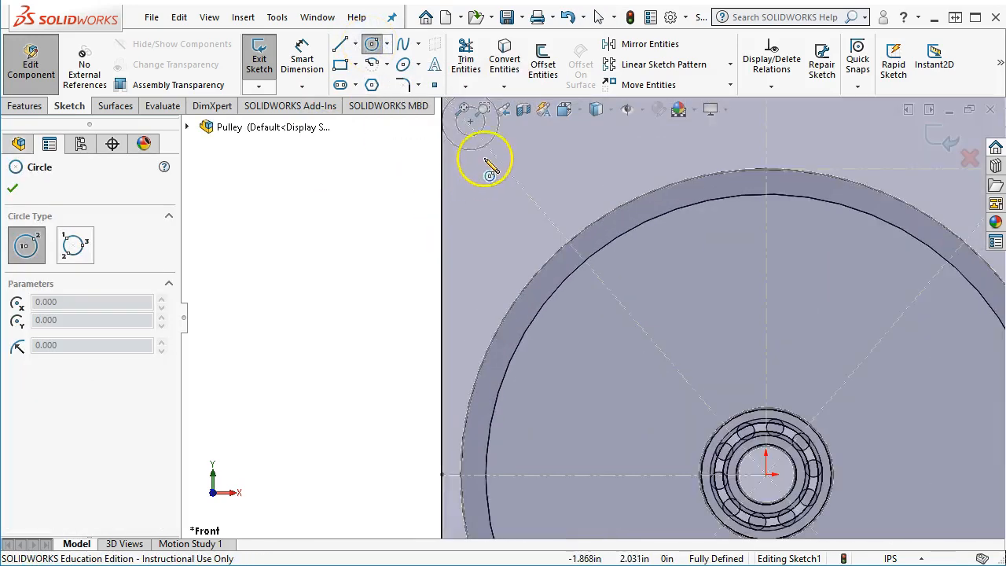
pyautogui.scroll(1, 490, 146)
pyautogui.press('Escape')
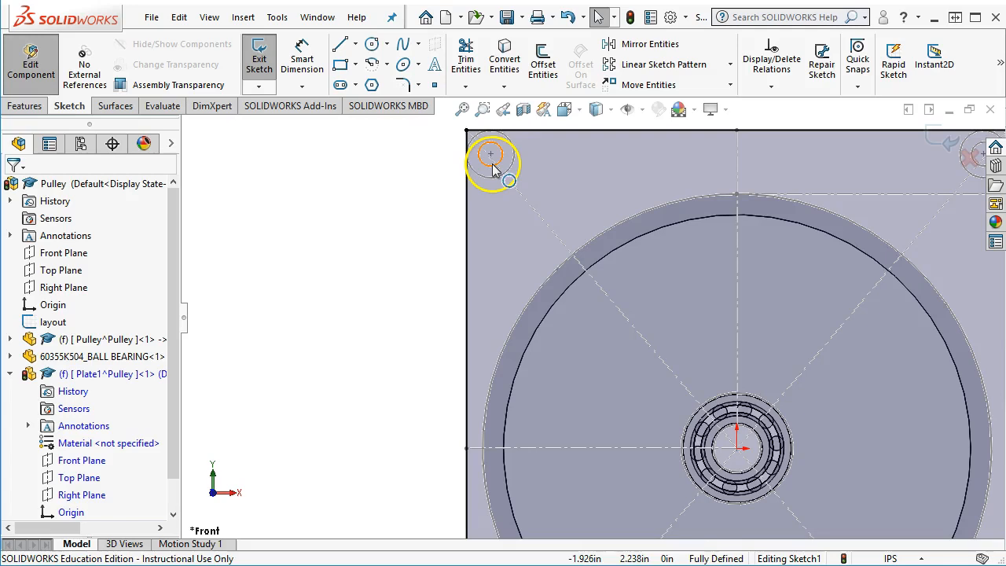
# Convert the small inner circles at the four corners of the layout into entities of Plate1's sketch.
pyautogui.press('f')
pyautogui.scroll(-3, 731, 263)
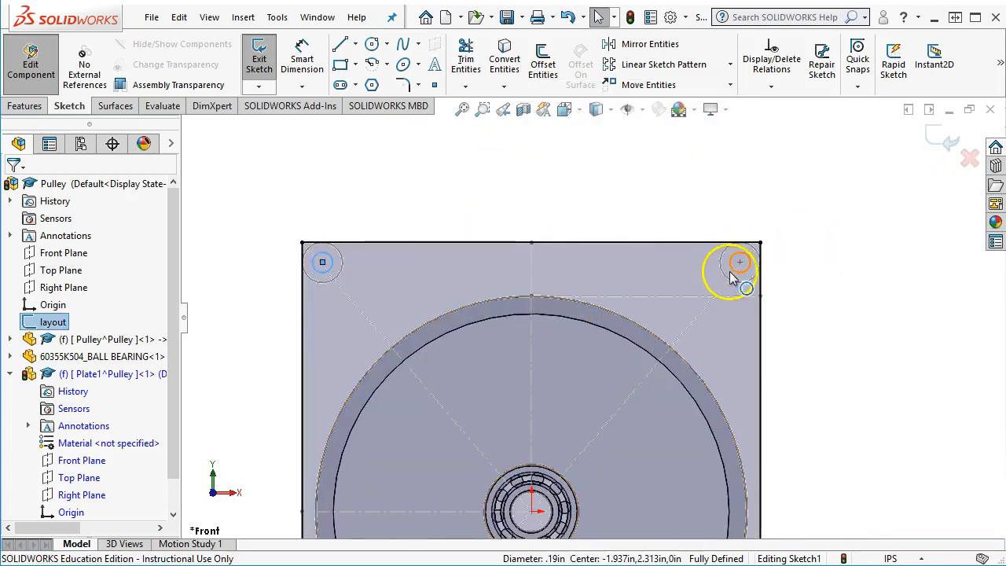
pyautogui.keyDown('ctrl'); pyautogui.click(735, 265); pyautogui.keyUp('ctrl')
pyautogui.scroll(3, 650, 447)
pyautogui.scroll(-2, 650, 447)
pyautogui.keyDown('ctrl'); pyautogui.click(617, 464); pyautogui.keyUp('ctrl')
pyautogui.keyDown('ctrl'); pyautogui.click(374, 465); pyautogui.keyUp('ctrl')
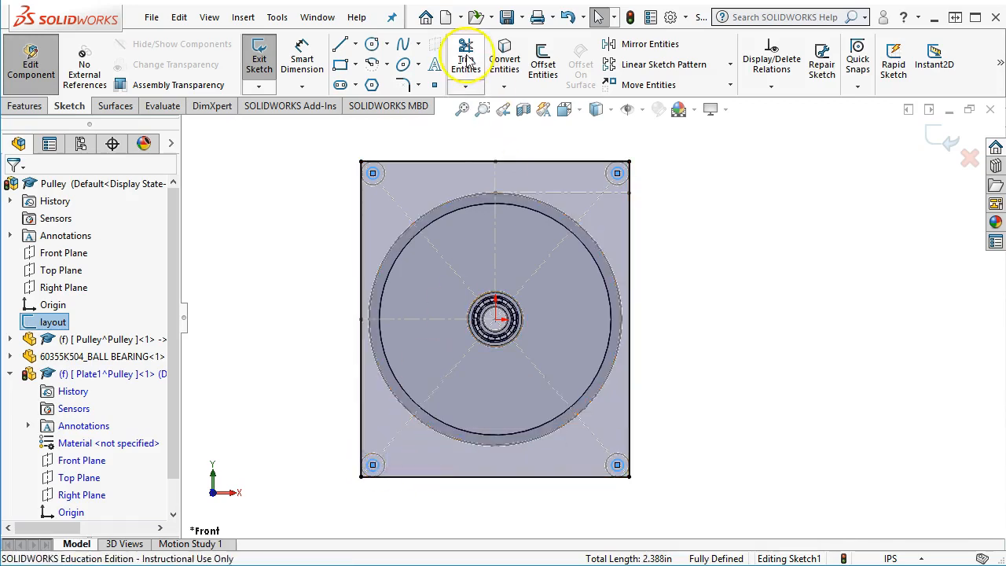
pyautogui.click(730, 228)
pyautogui.moveTo(725, 198)
pyautogui.mouseDown(button='middle')
pyautogui.moveTo(703, 202)
pyautogui.moveTo(666, 272)
pyautogui.moveTo(662, 312)
pyautogui.mouseUp(button='middle')
# Convert the layout's central circle at the bearing's bore into an entity of Plate1's sketch.
pyautogui.hotkey('ctrl', '8')
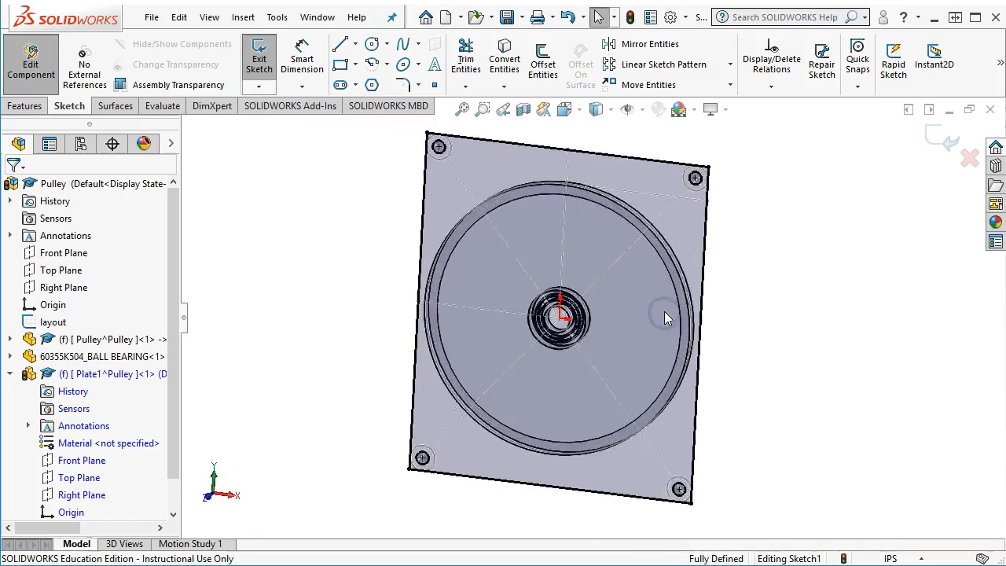
pyautogui.scroll(6, 665, 317)
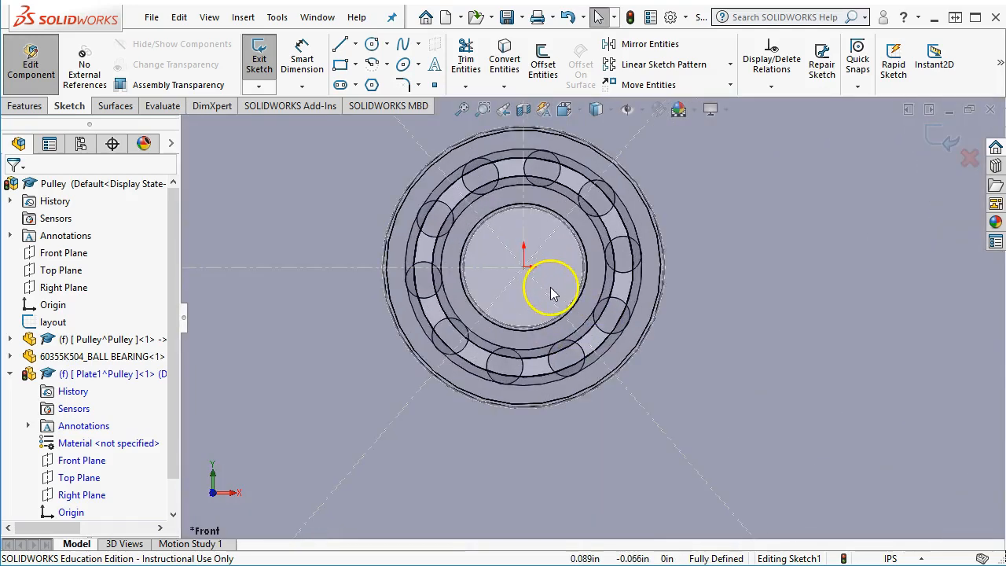
pyautogui.click(518, 211)
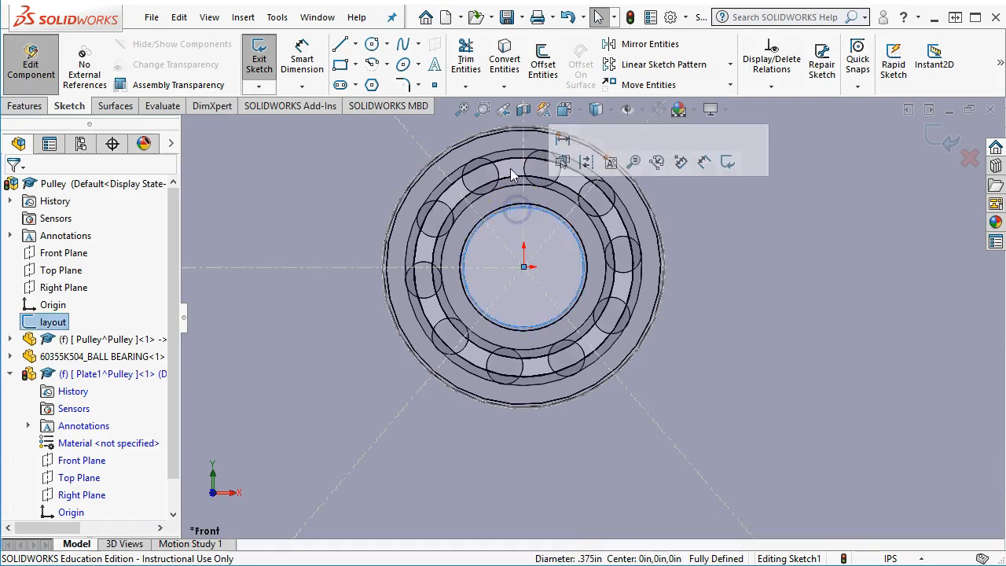
pyautogui.scroll(-6, 597, 273)
pyautogui.moveTo(582, 311); pyautogui.dragTo(561, 392, button='middle')
pyautogui.scroll(4, 588, 342)
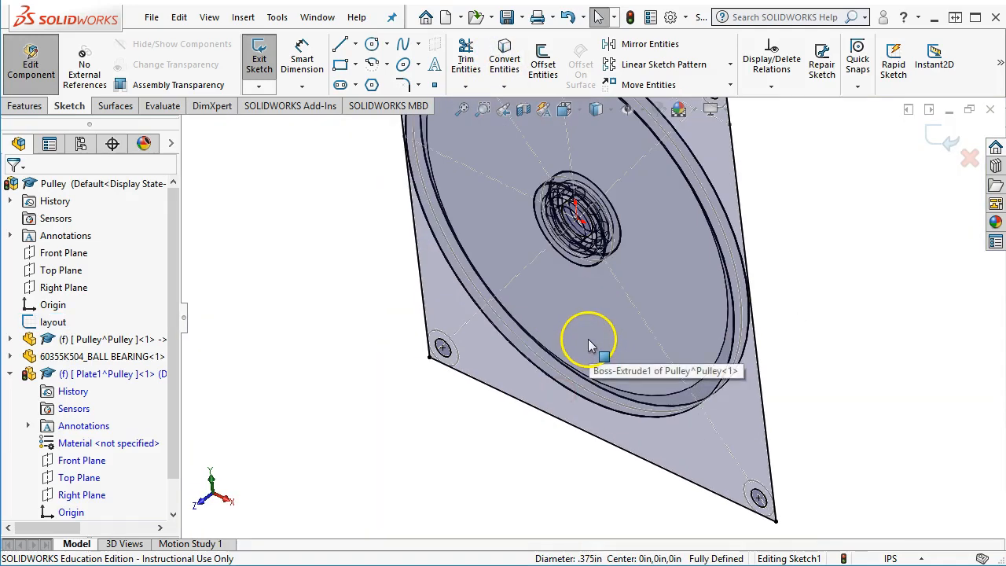
pyautogui.scroll(-4, 321, 197)
# Start a boss extrusion of the plate sketch, beginning at an offset of .21875/2 in from the sketch plane.
pyautogui.click(32, 104)
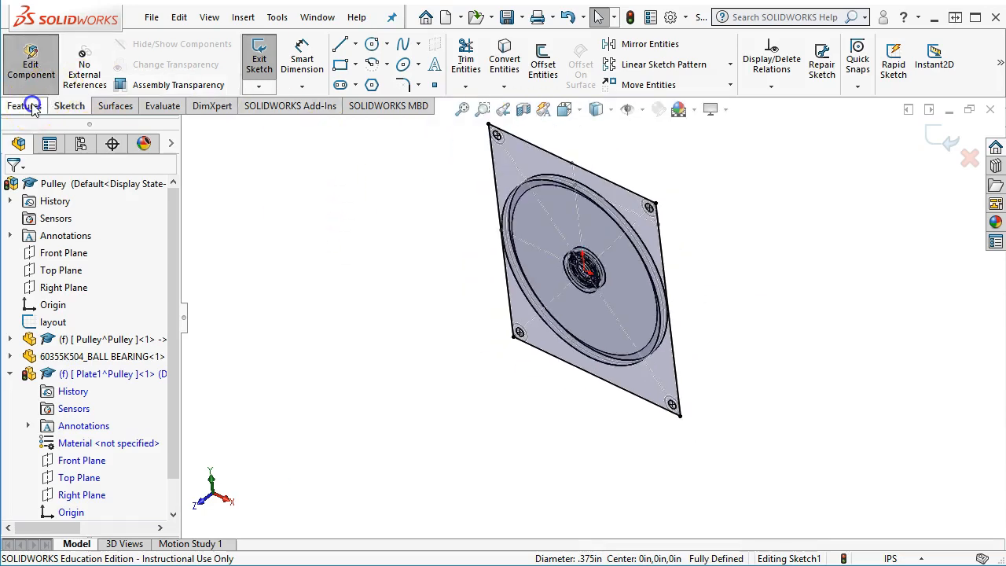
pyautogui.click(266, 64)
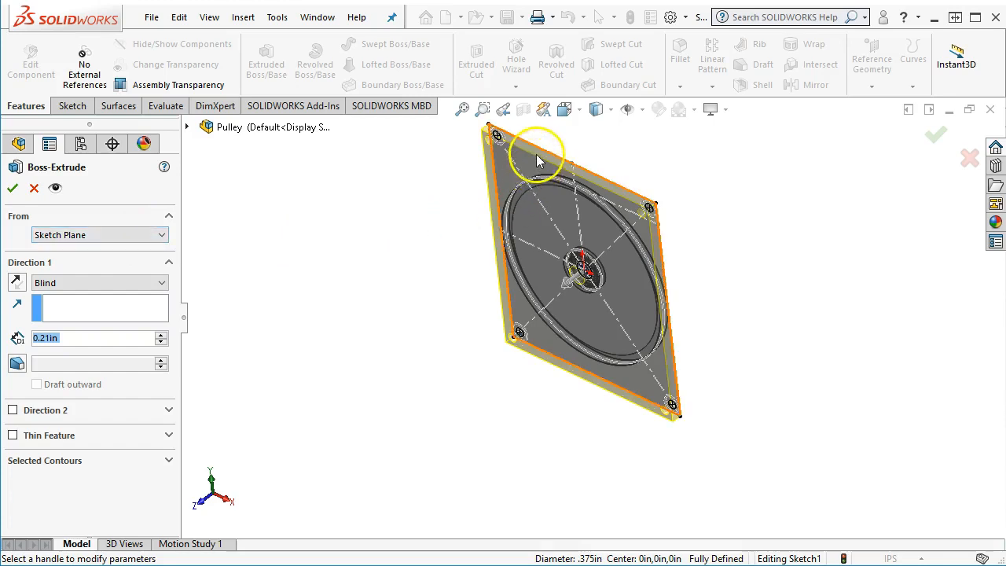
pyautogui.click(59, 234)
pyautogui.click(49, 280)
pyautogui.click(60, 259)
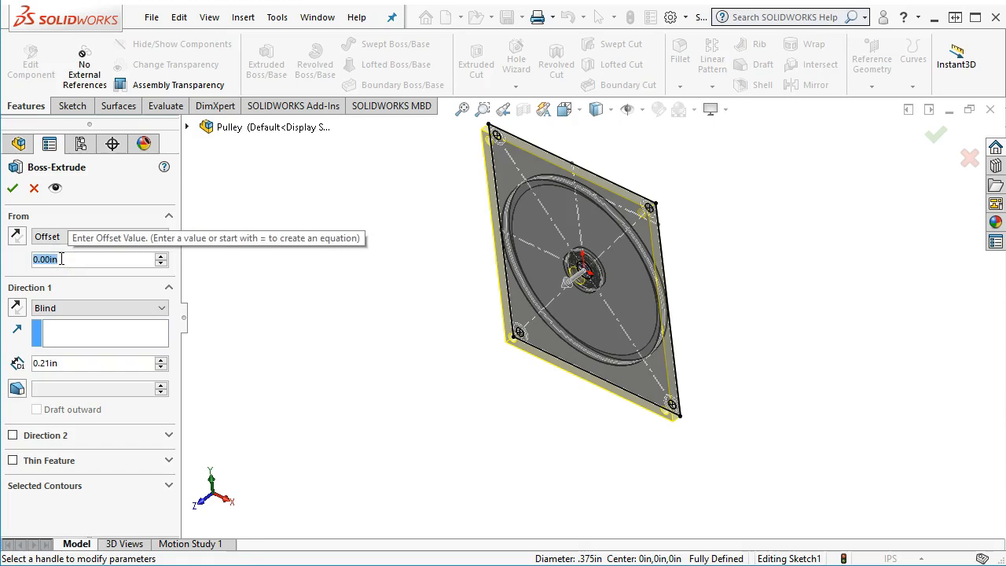
pyautogui.write('.')
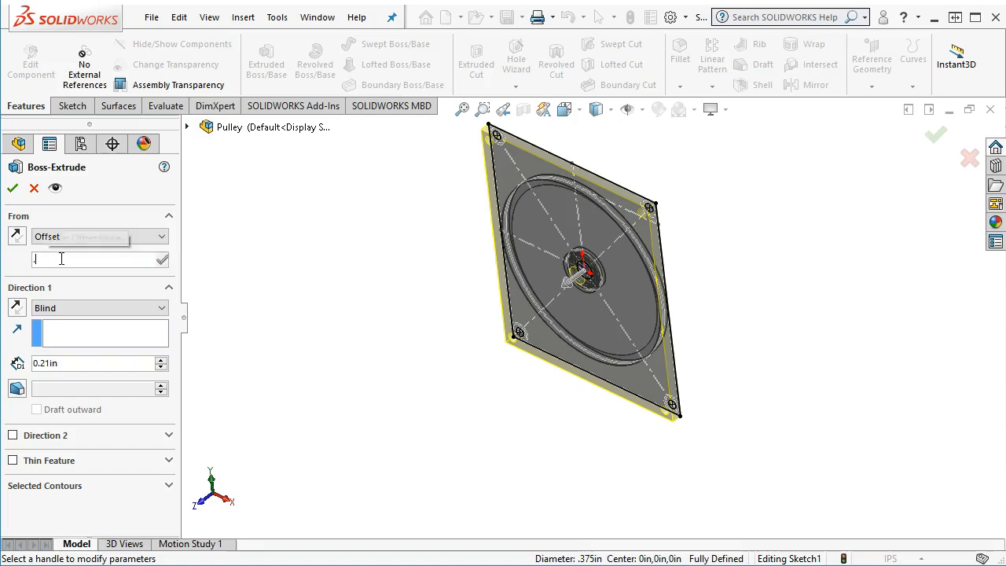
pyautogui.write('21875/2')
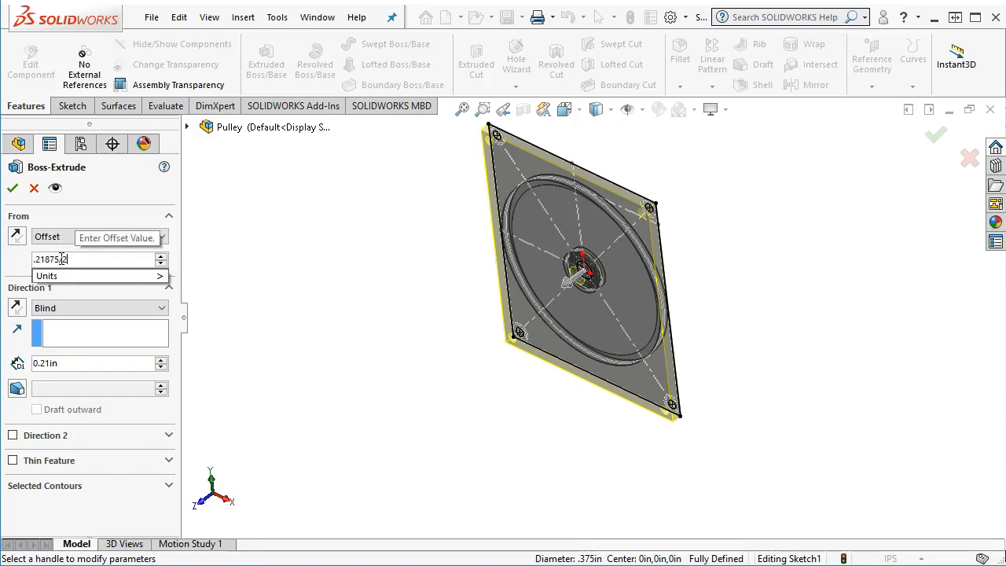
pyautogui.press('Return')
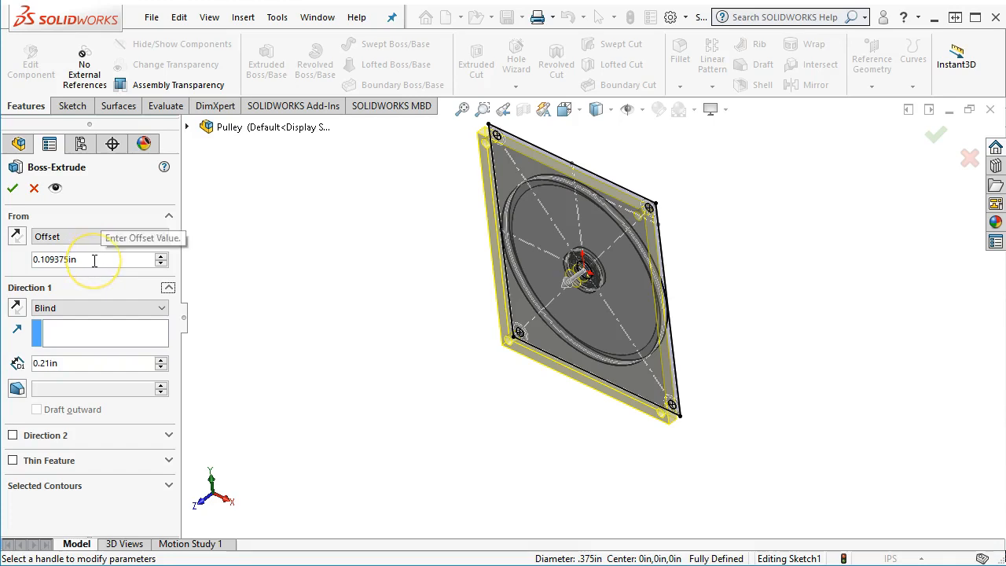
# Set the plate extrusion's start offset to 0.11 in.
pyautogui.click(51, 260)
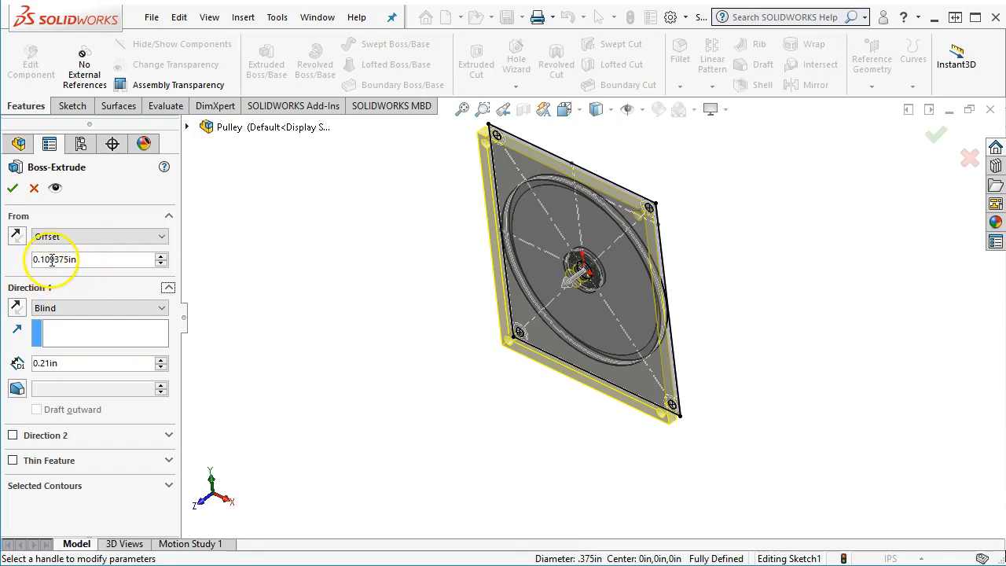
pyautogui.click(49, 259)
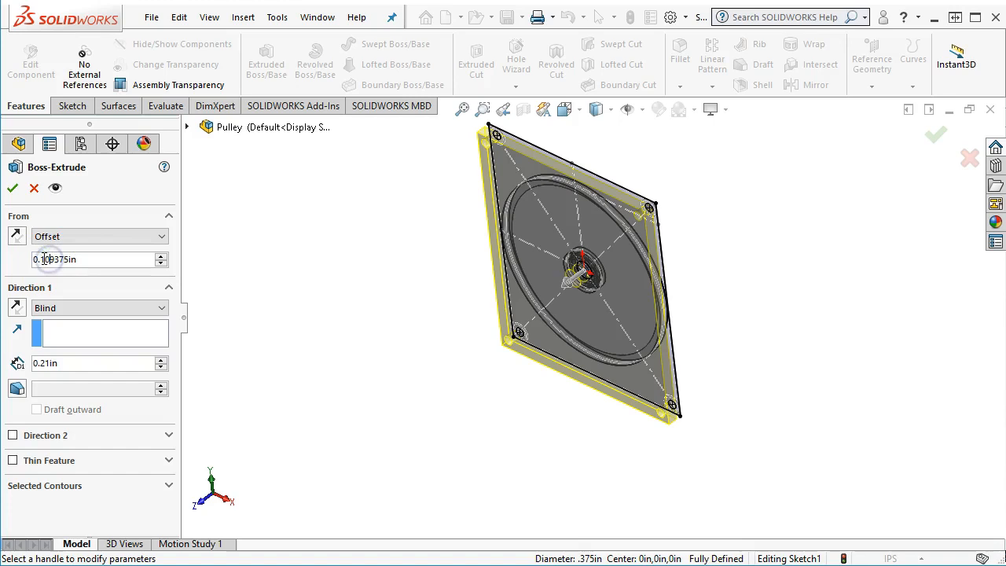
pyautogui.click(42, 259)
pyautogui.moveTo(44, 260); pyautogui.dragTo(70, 259)
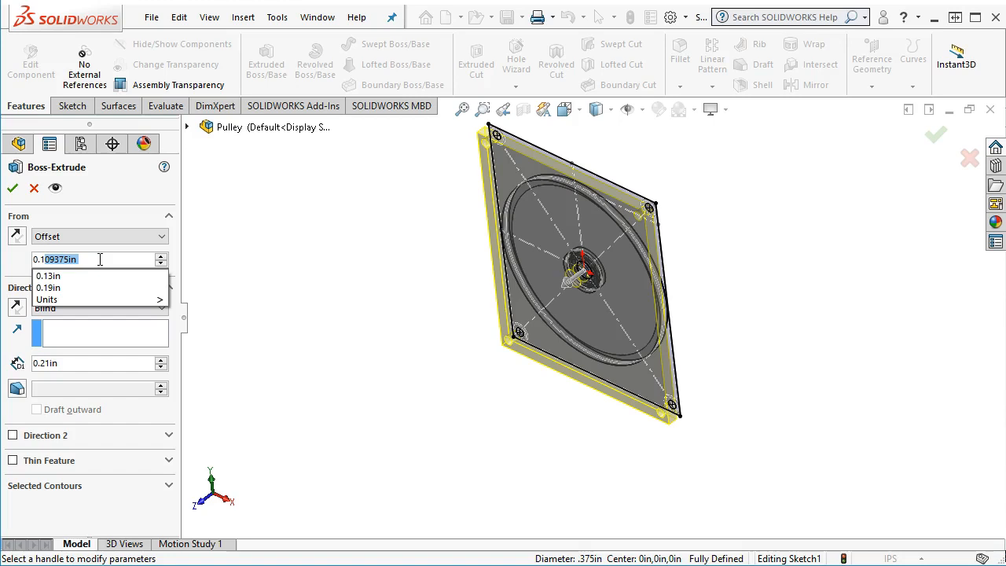
pyautogui.write('1')
pyautogui.press('Return')
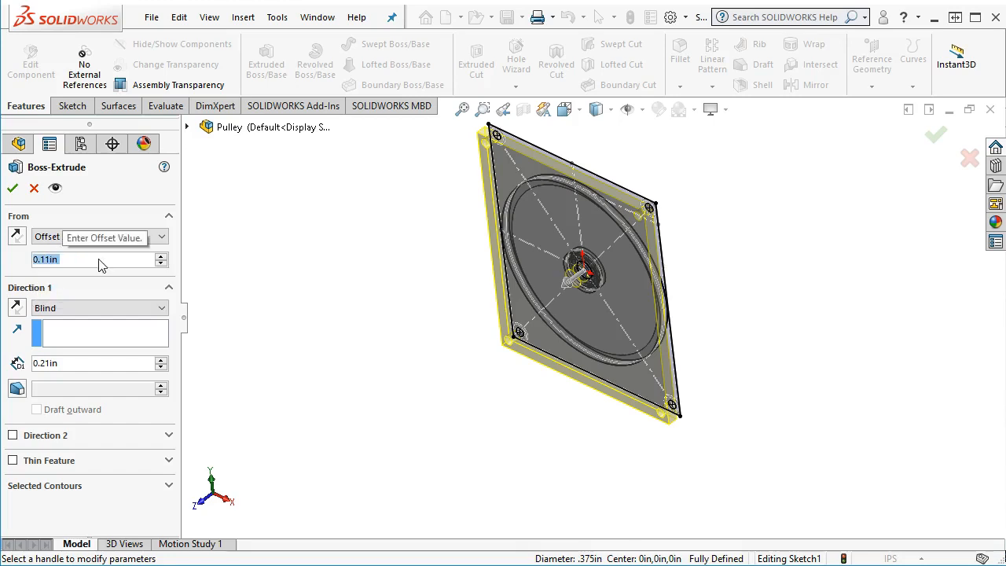
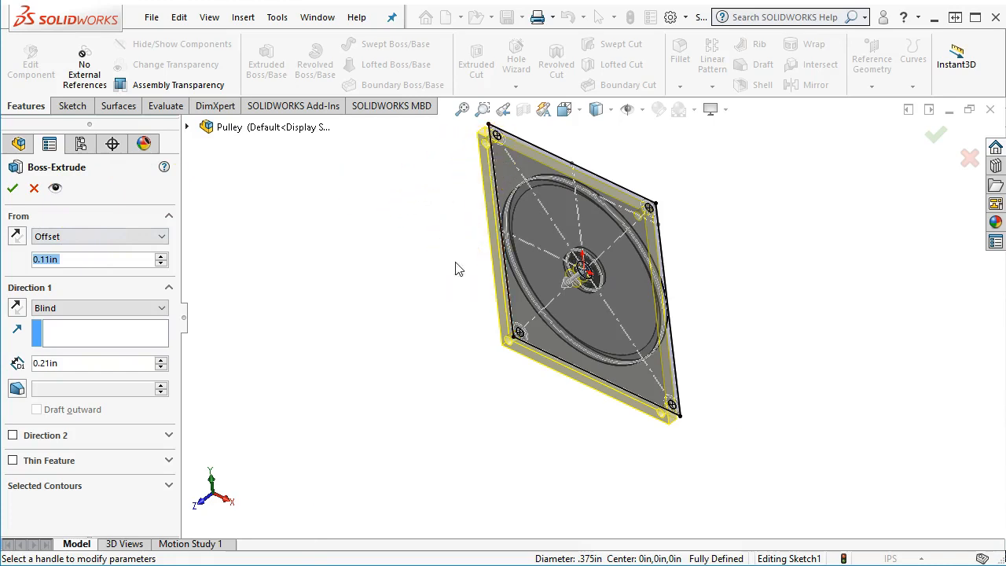
pyautogui.click(395, 271)
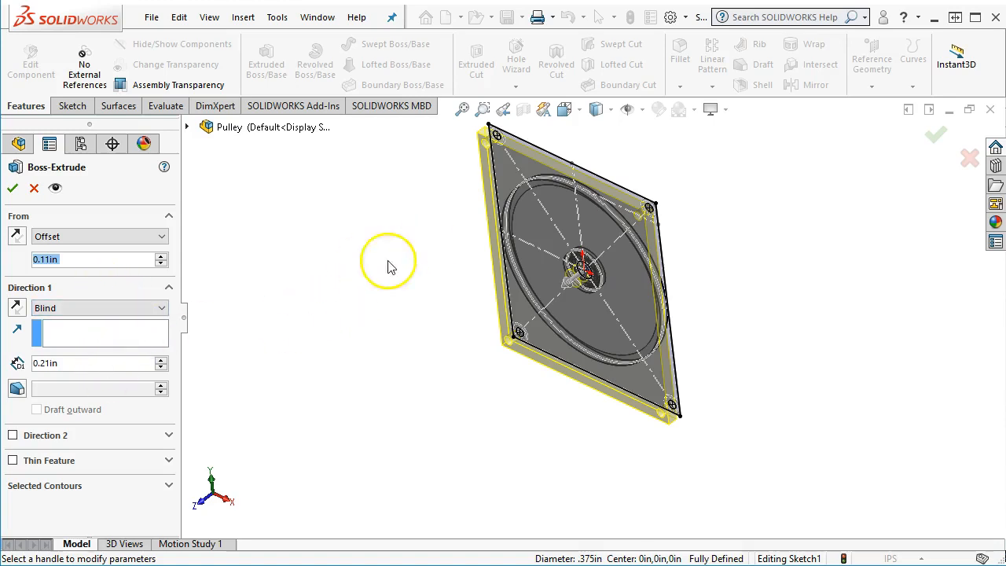
# Set the plate extrusion's blind depth to 0.25 in.
pyautogui.click(98, 363)
pyautogui.write('.25')
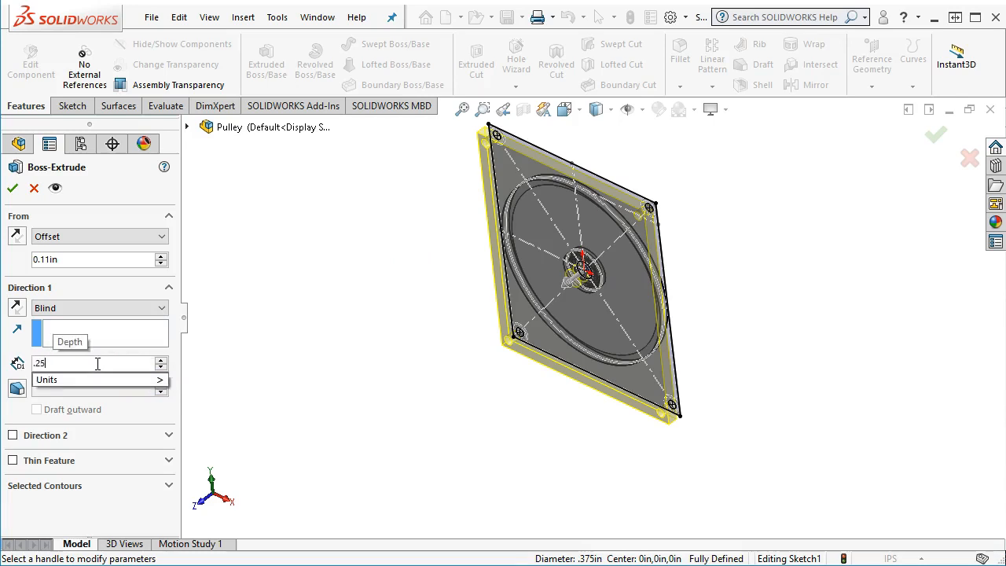
pyautogui.press('Return')
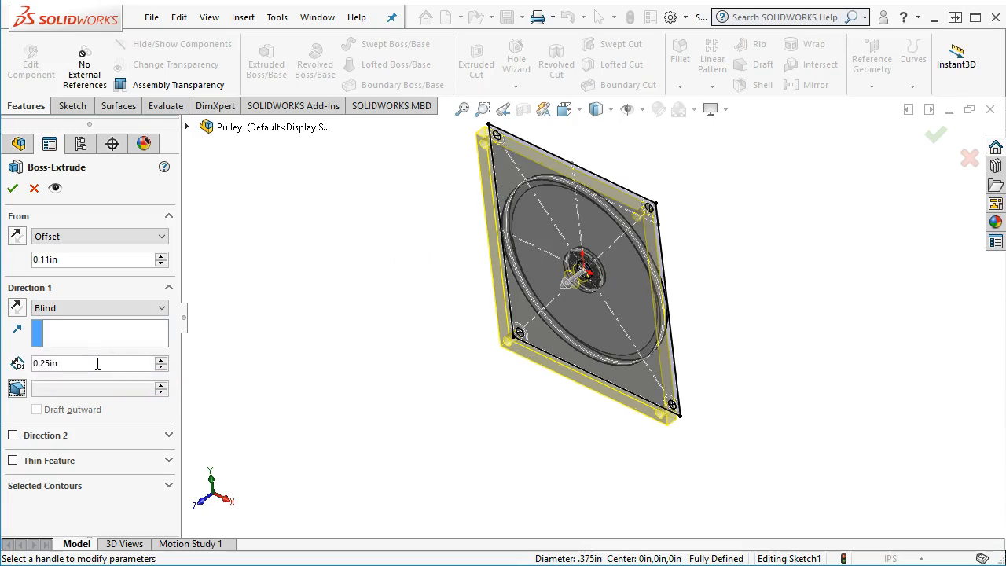
# Examine in top view how the plate preview sits against the bearing's face and the pulley's rim.
pyautogui.scroll(-3, 530, 169)
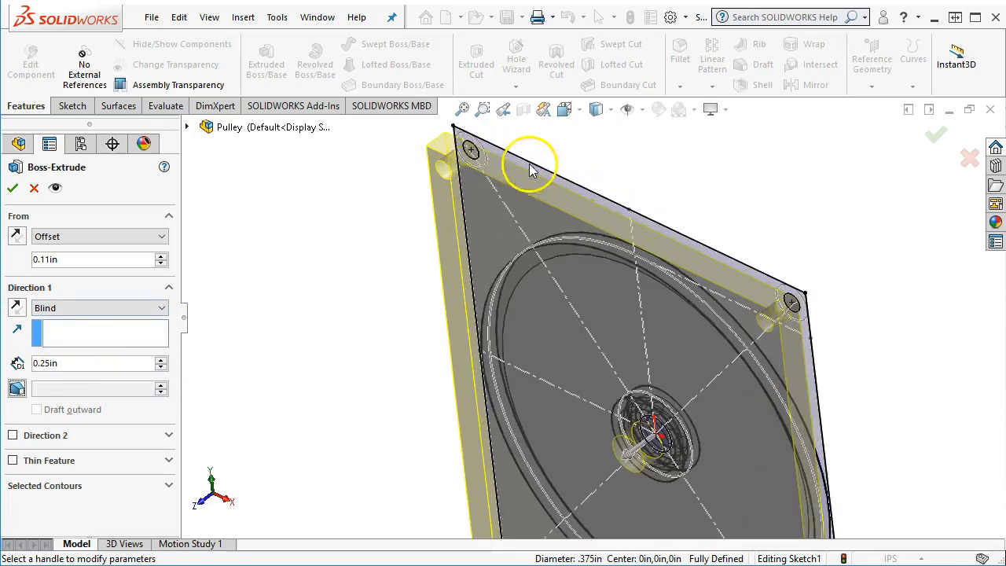
pyautogui.rightClick(313, 332)
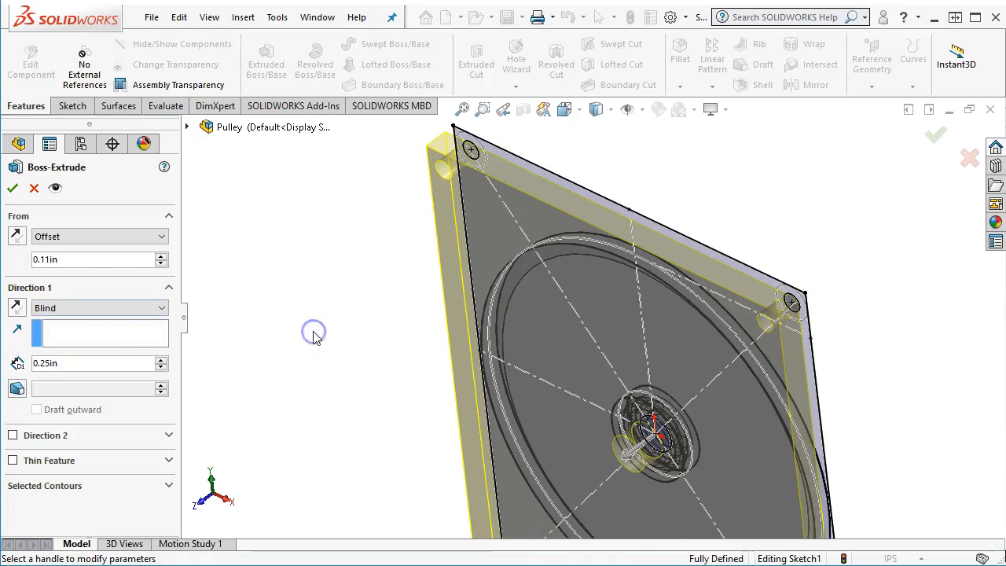
pyautogui.hotkey('ctrl', '5')
pyautogui.scroll(-4, 578, 345)
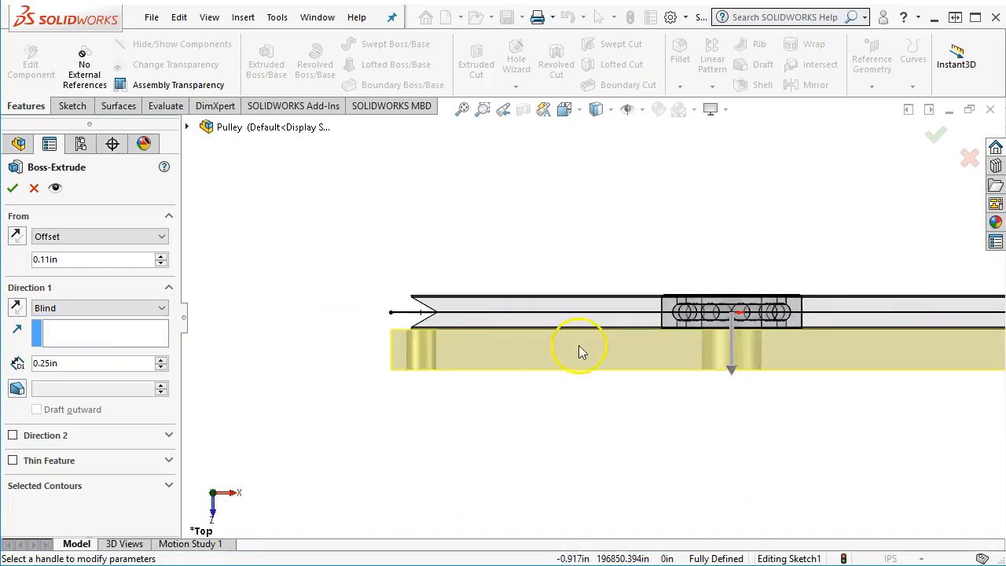
pyautogui.scroll(-2, 649, 285)
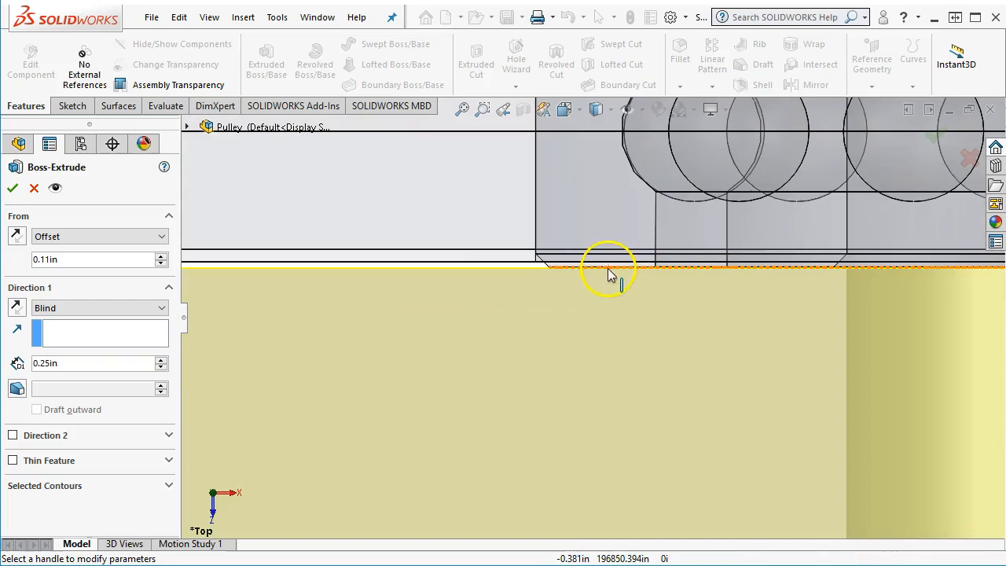
pyautogui.scroll(2, 605, 271)
pyautogui.scroll(2, 610, 323)
pyautogui.scroll(2, 569, 336)
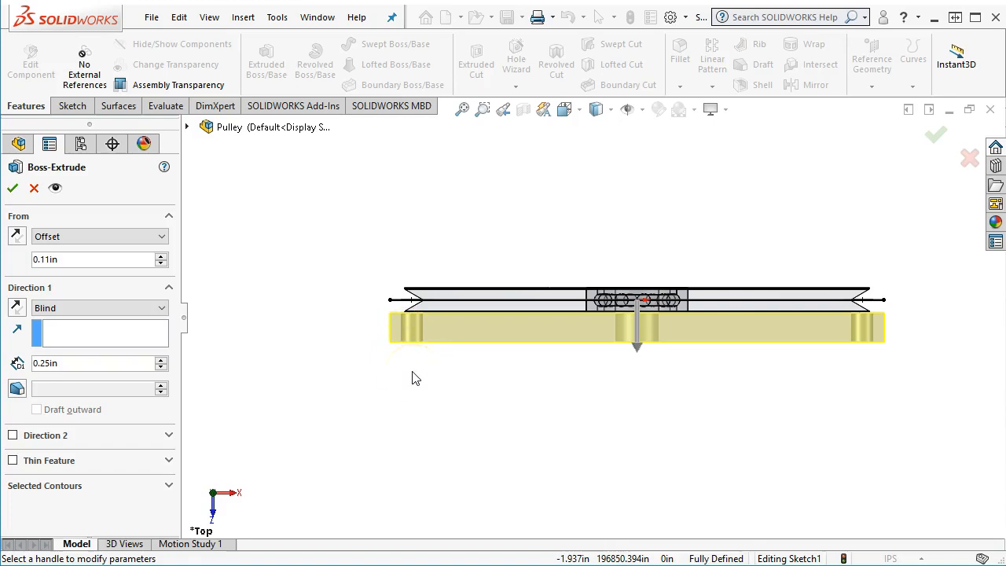
pyautogui.scroll(-3, 408, 338)
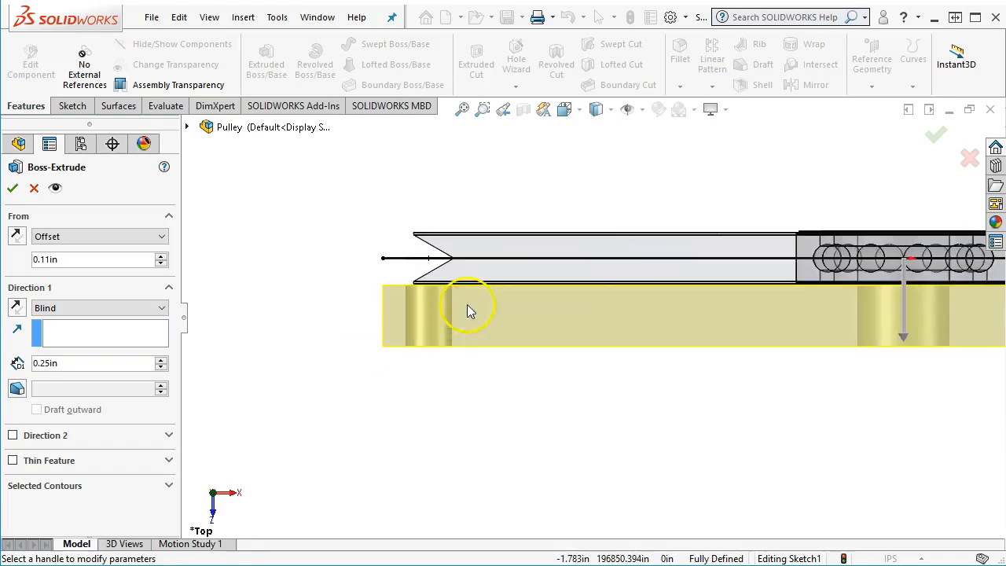
pyautogui.scroll(-3, 558, 279)
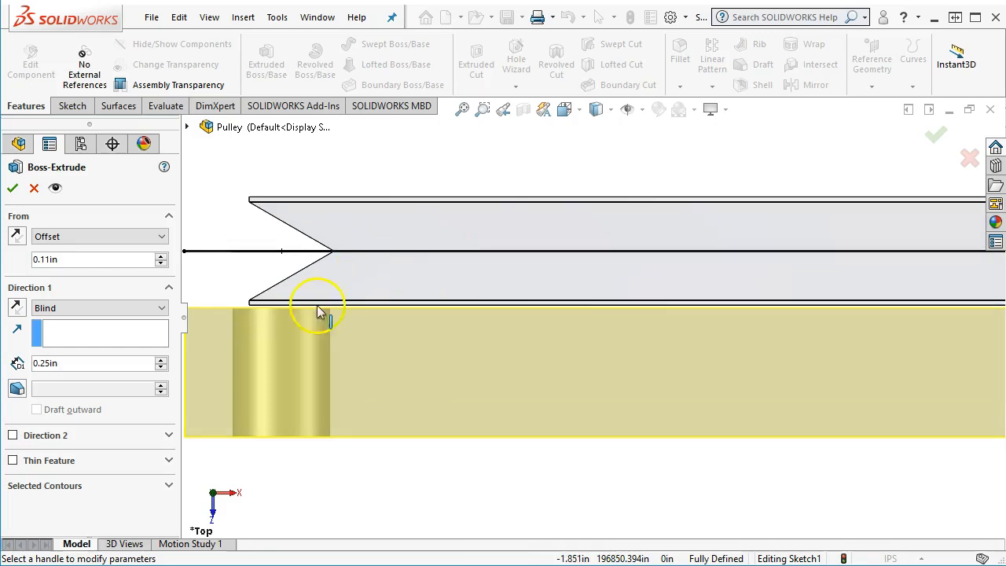
pyautogui.scroll(1, 306, 316)
pyautogui.scroll(-1, 310, 315)
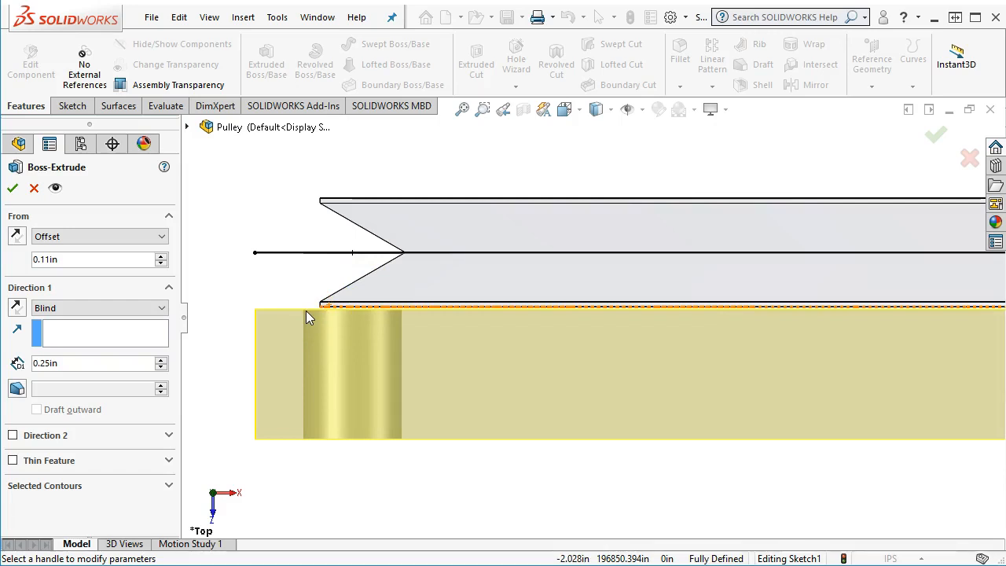
# Accept the plate's boss extrusion and inspect the finished Plate1 around its centre hole.
pyautogui.scroll(2, 359, 458)
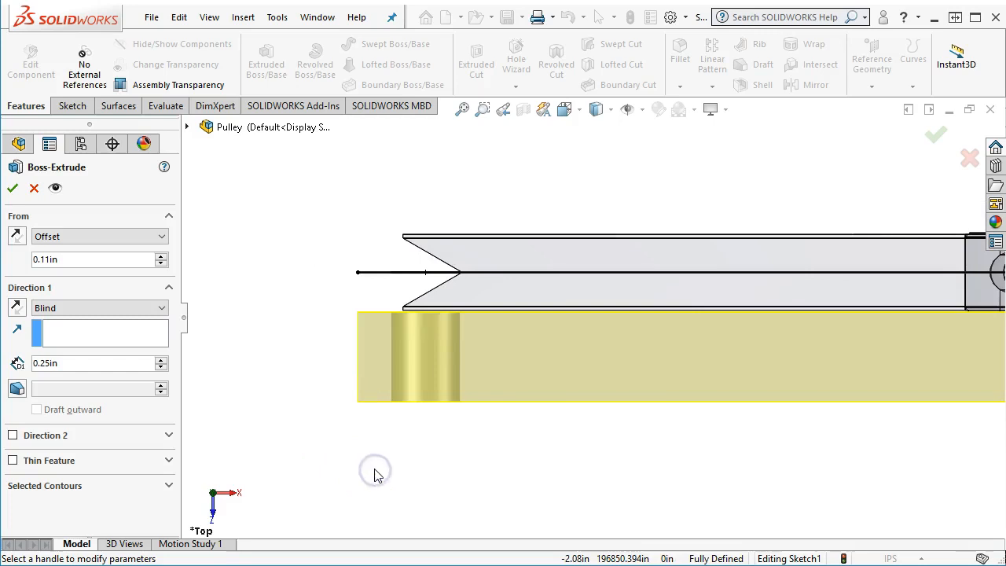
pyautogui.hotkey('ctrl', '7')
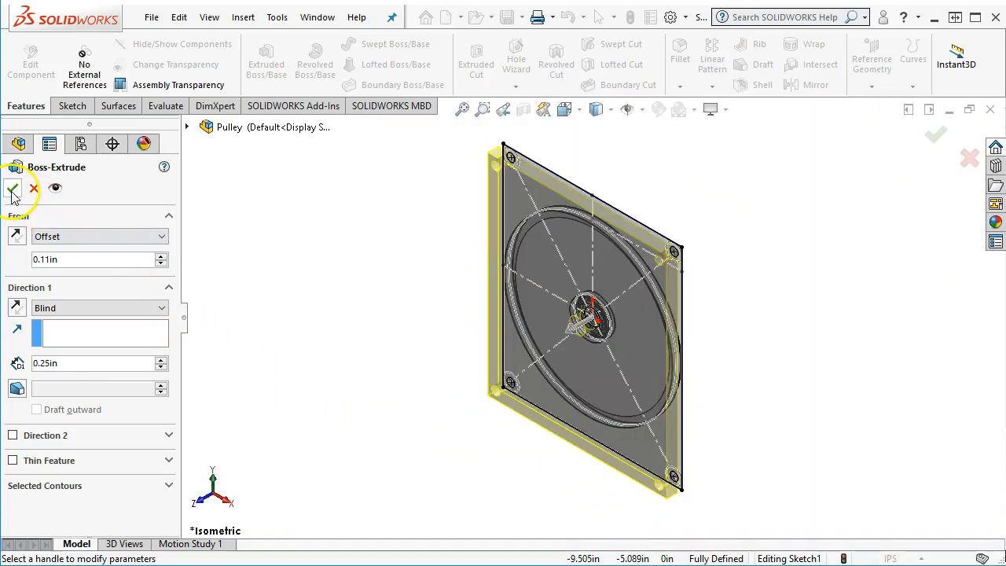
pyautogui.click(14, 189)
pyautogui.moveTo(762, 309); pyautogui.dragTo(777, 243, button='middle')
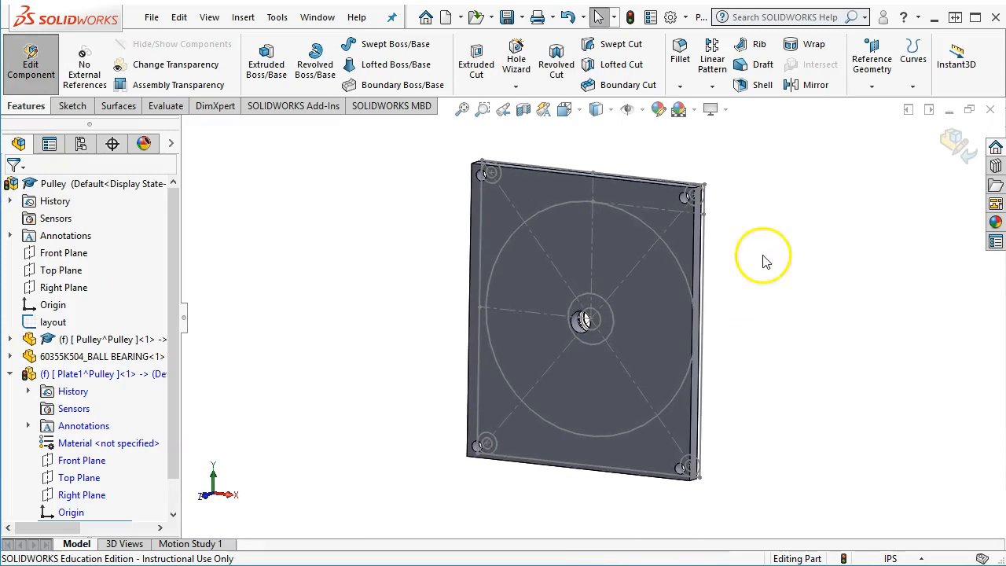
pyautogui.scroll(-5, 654, 313)
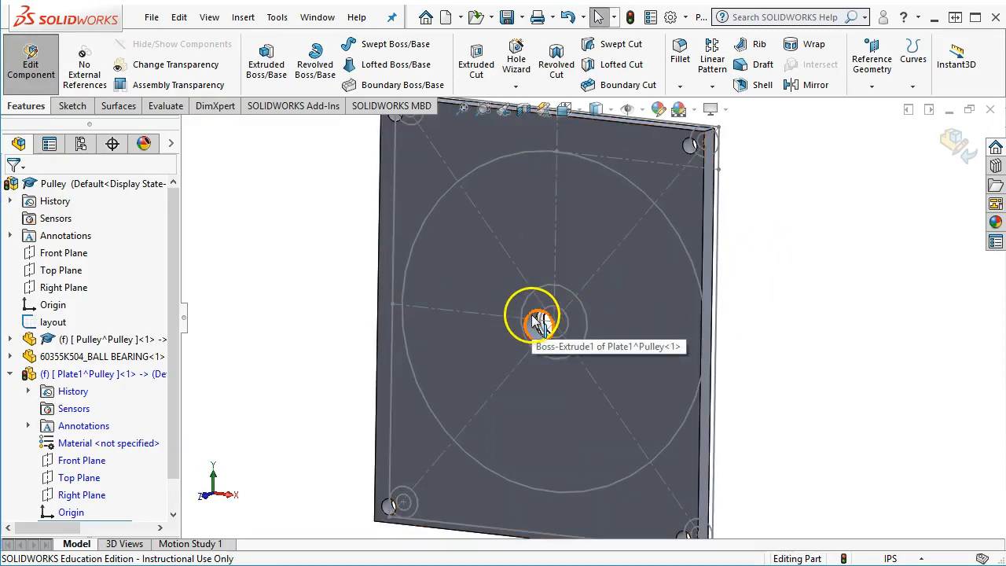
pyautogui.click(538, 322)
pyautogui.moveTo(534, 322); pyautogui.dragTo(766, 401, button='middle')
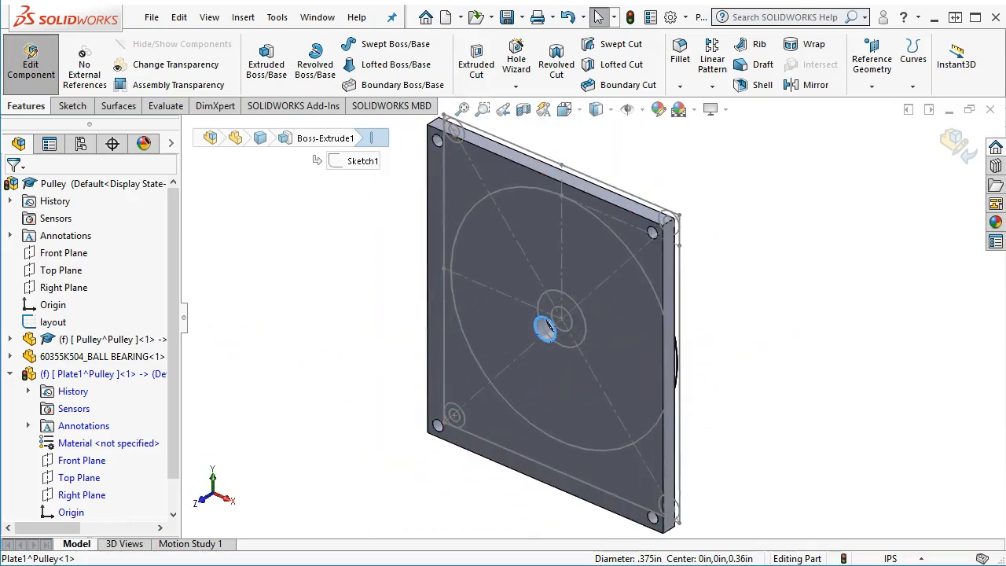
# Return to editing the assembly and hide the plate, pulley and bearing so only the layout sketch shows, in front view.
pyautogui.click(957, 145)
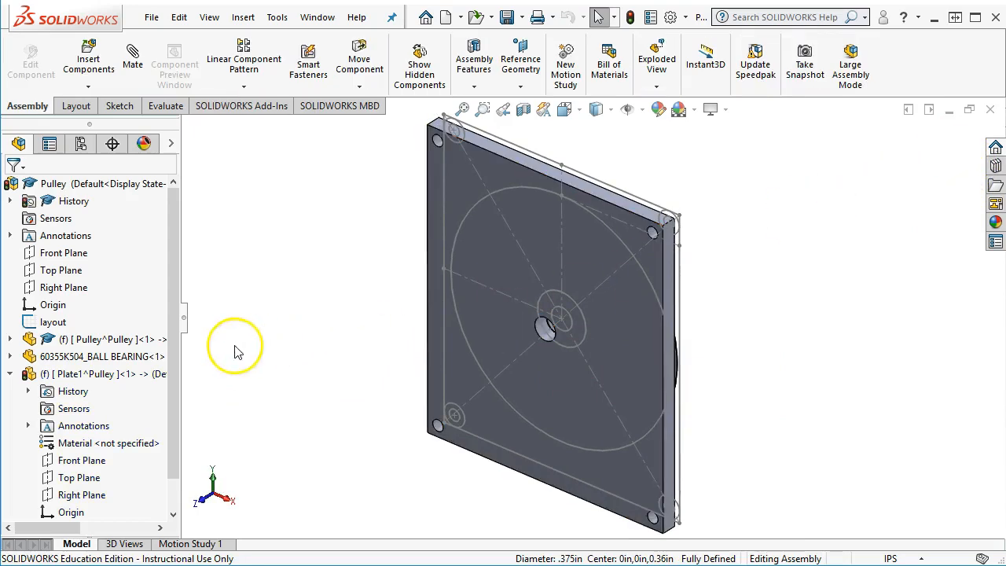
pyautogui.click(463, 186)
pyautogui.press('Tab')
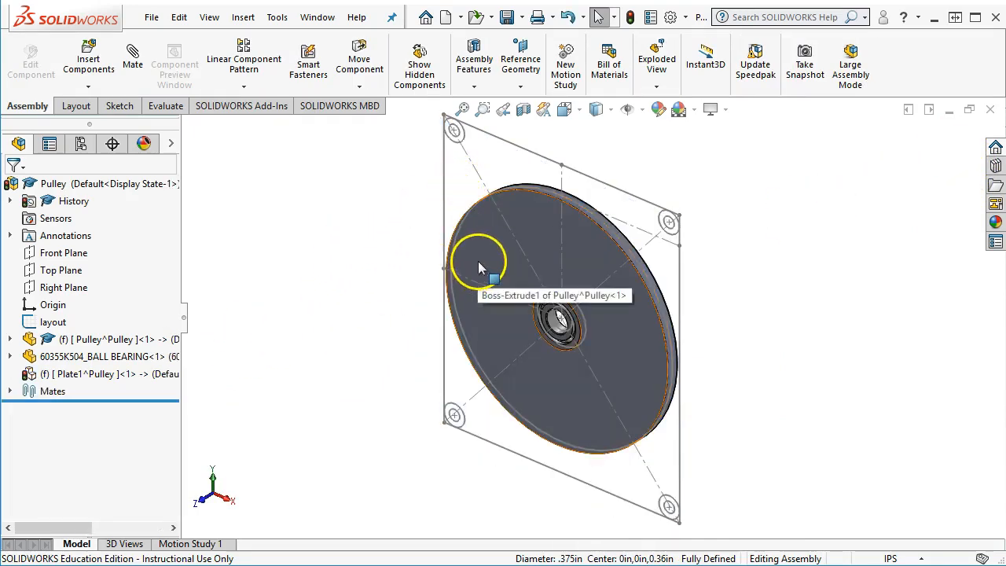
pyautogui.press('Tab')
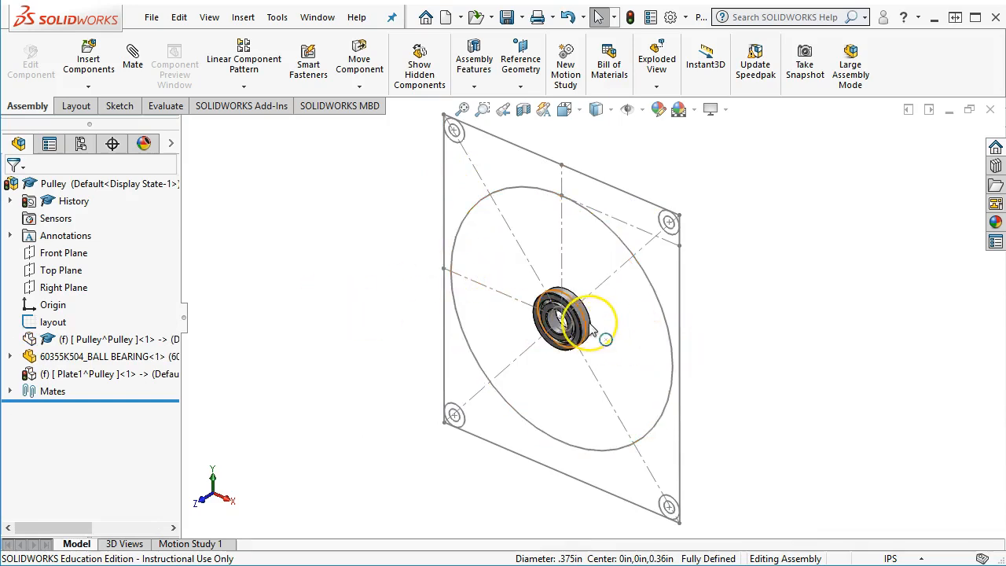
pyautogui.press('Tab')
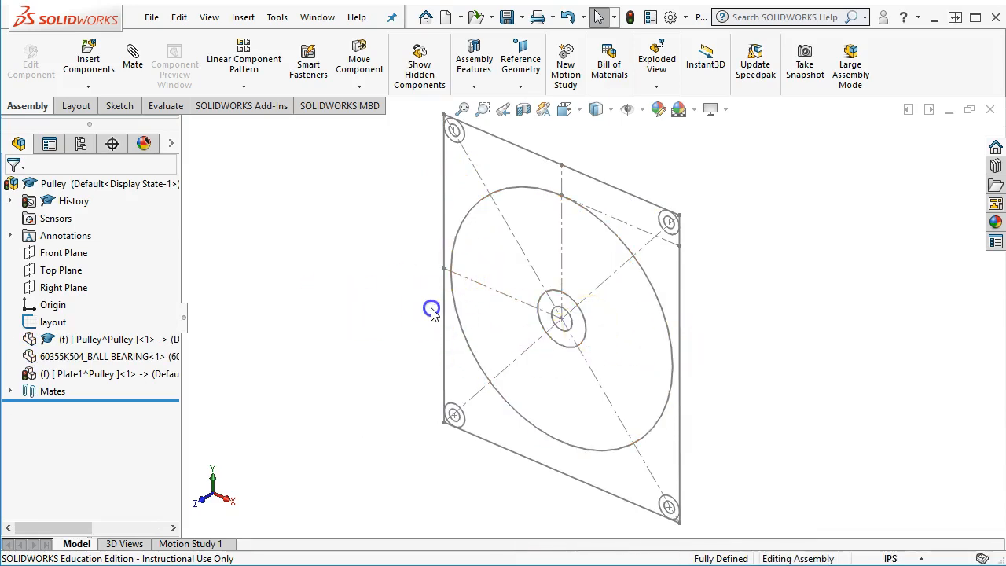
pyautogui.hotkey('ctrl', '1')
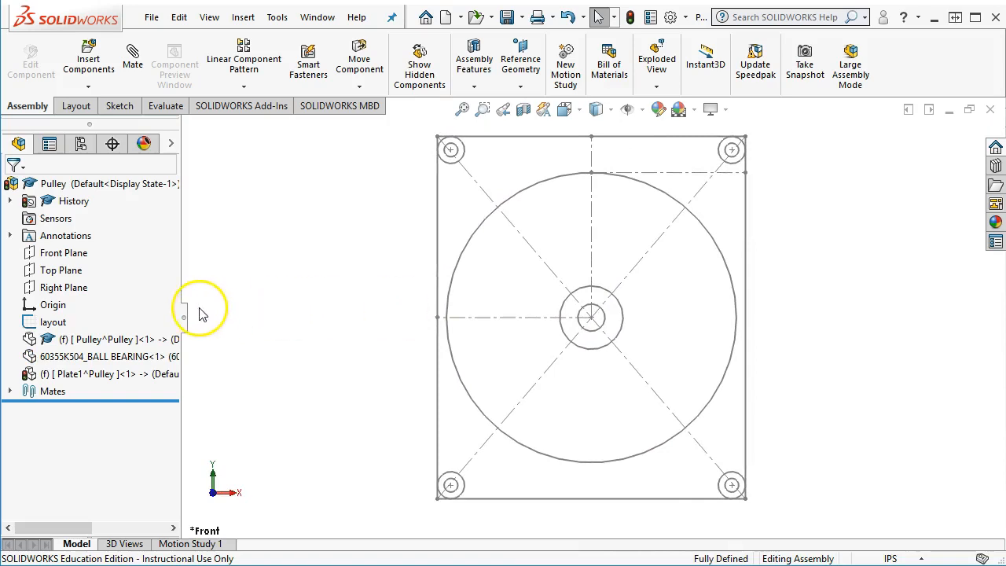
# Rebuild the assembly and save it with its virtual components stored internally.
pyautogui.click(631, 19)
pyautogui.click(506, 17)
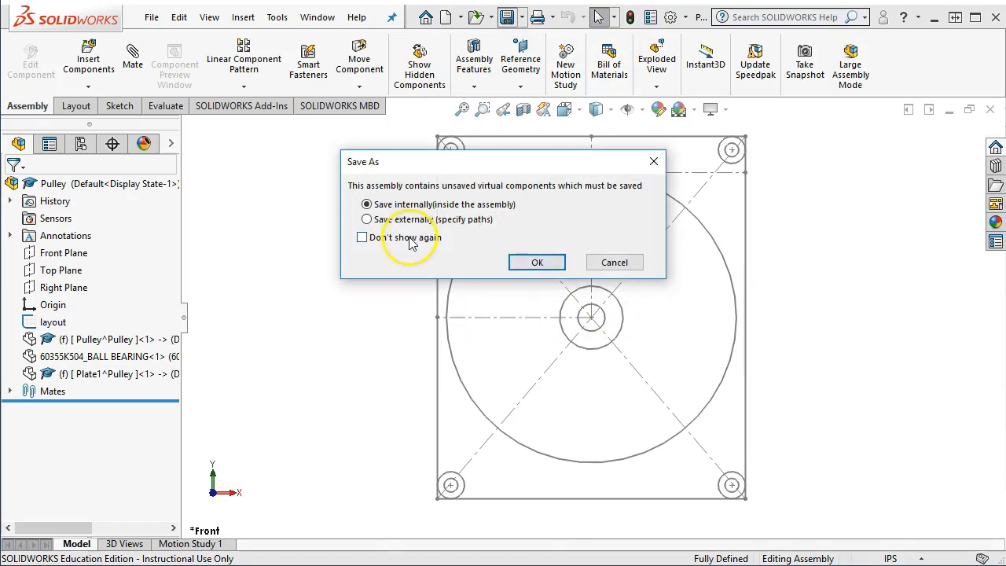
pyautogui.click(534, 264)
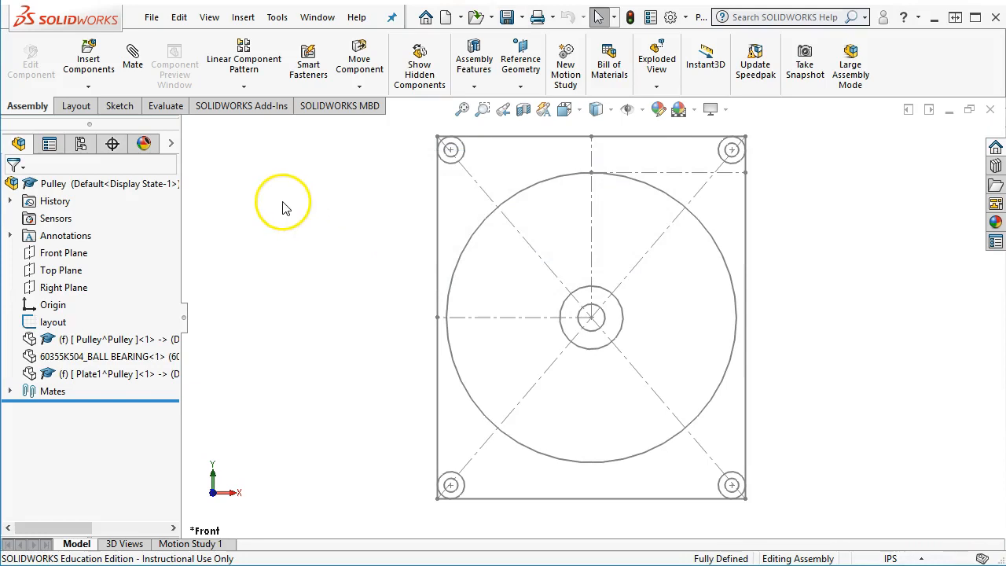
# Insert a new virtual part into the assembly and rename it Plate2.
pyautogui.click(96, 88)
pyautogui.click(109, 124)
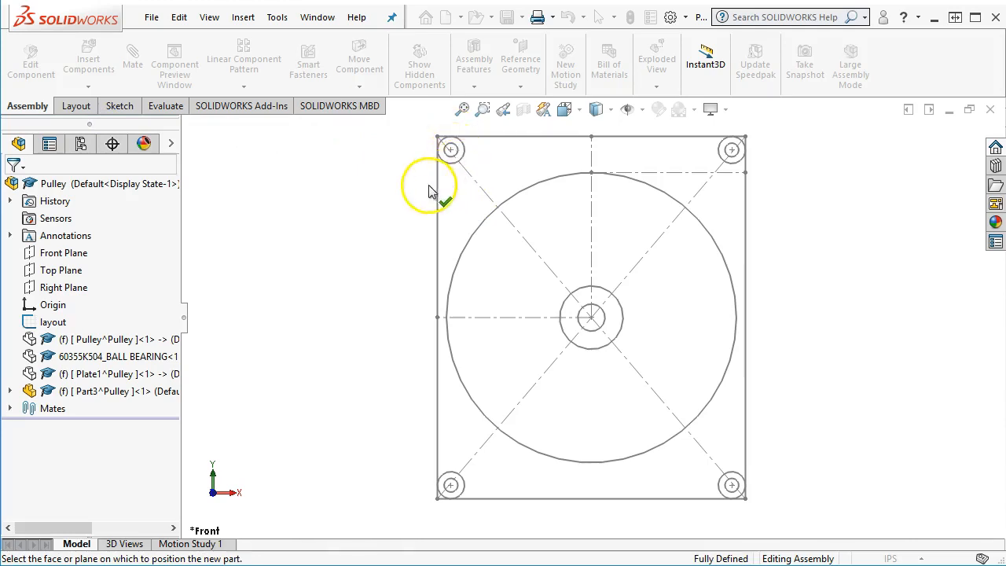
pyautogui.click(253, 222)
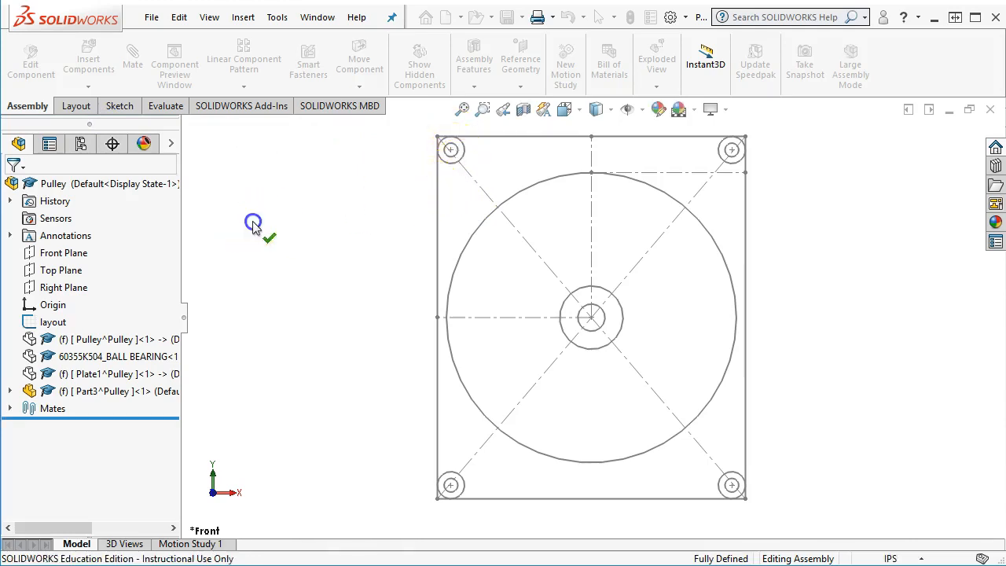
pyautogui.click(85, 397)
pyautogui.click(85, 397)
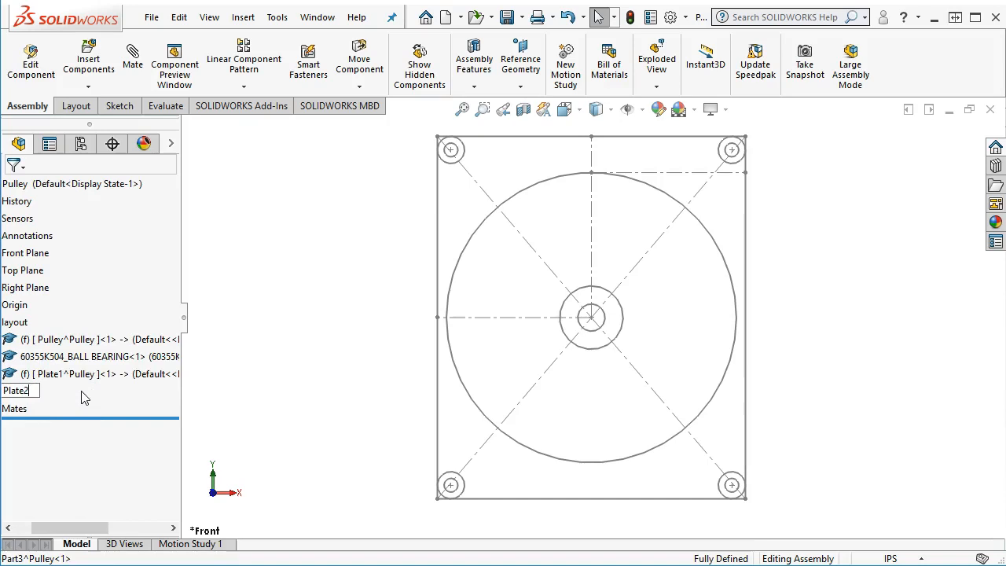
pyautogui.write('Plate2')
pyautogui.press('Return')
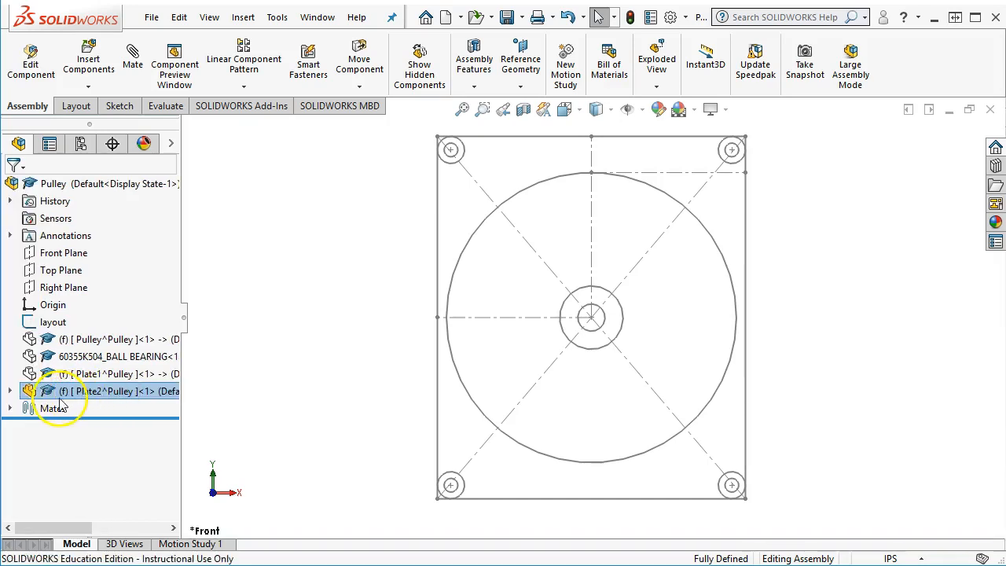
pyautogui.click(10, 391)
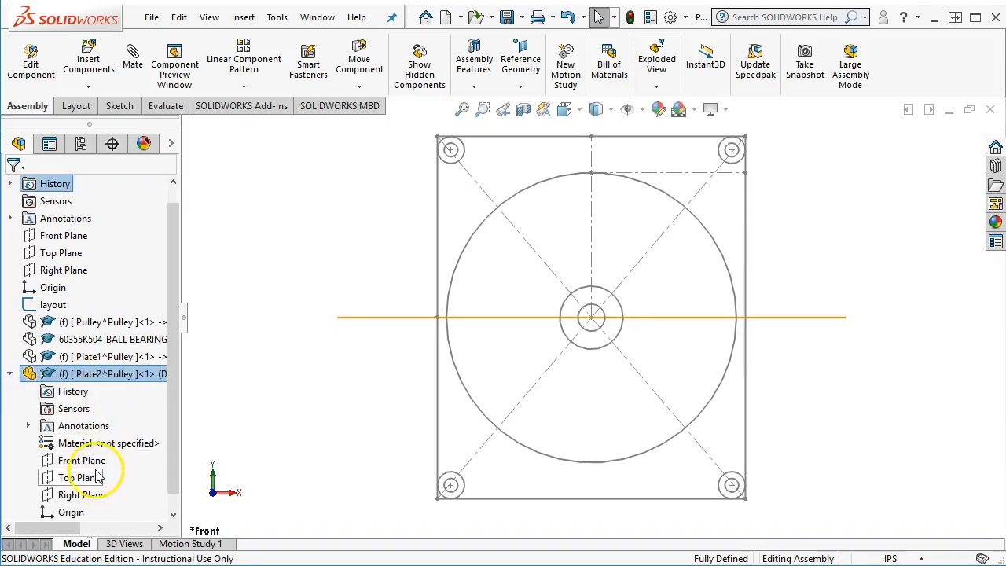
pyautogui.click(96, 464)
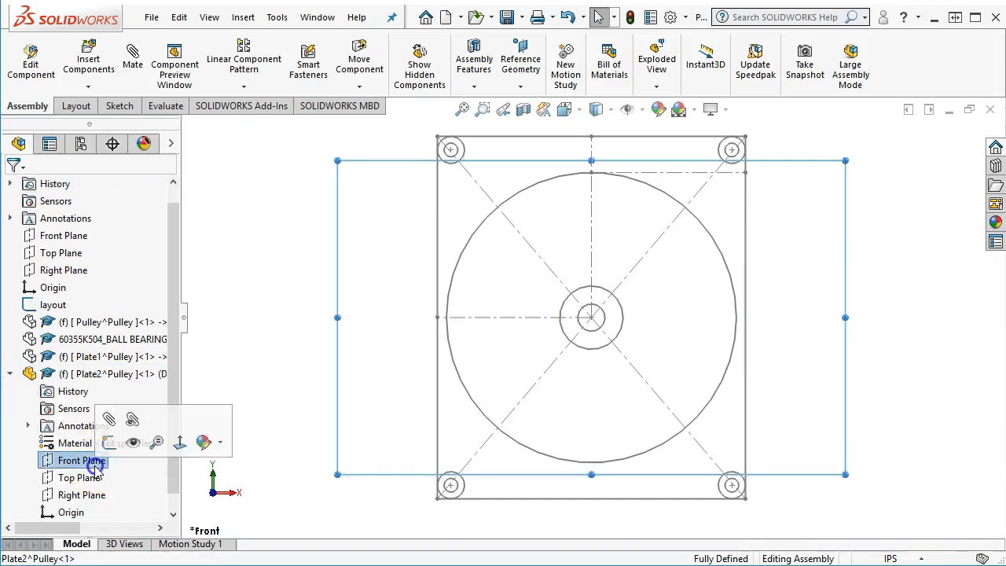
pyautogui.click(109, 419)
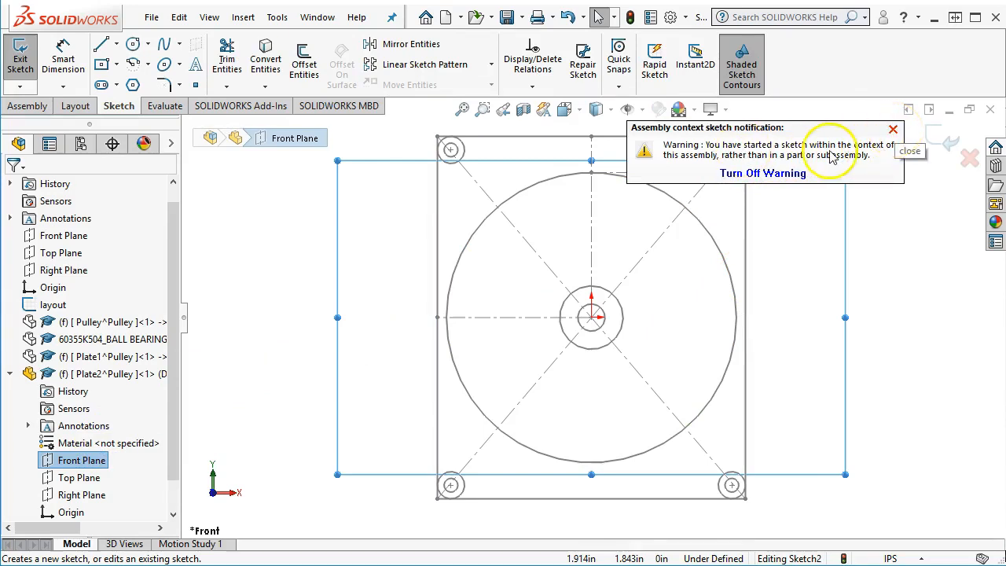
pyautogui.click(892, 129)
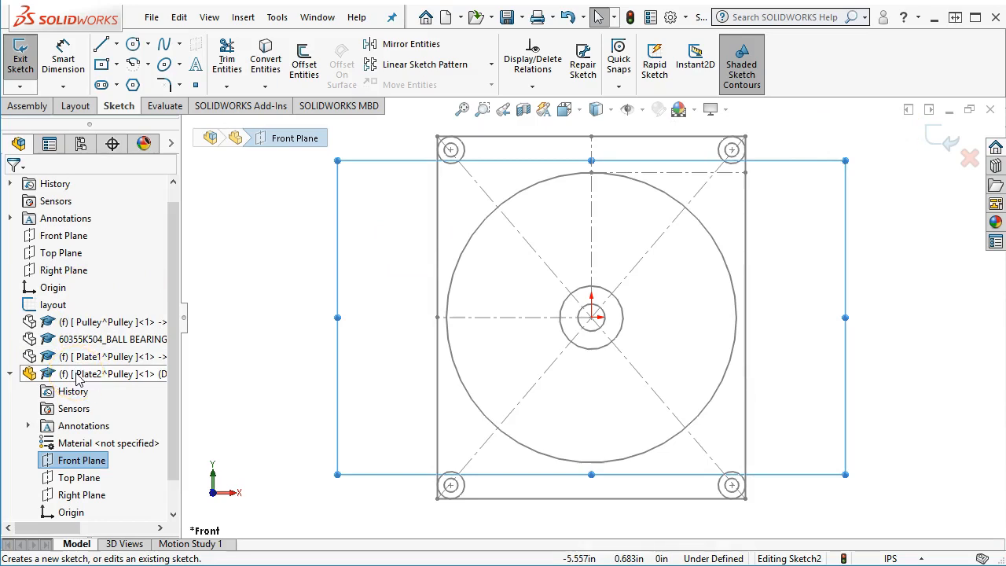
pyautogui.scroll(-1, 80, 382)
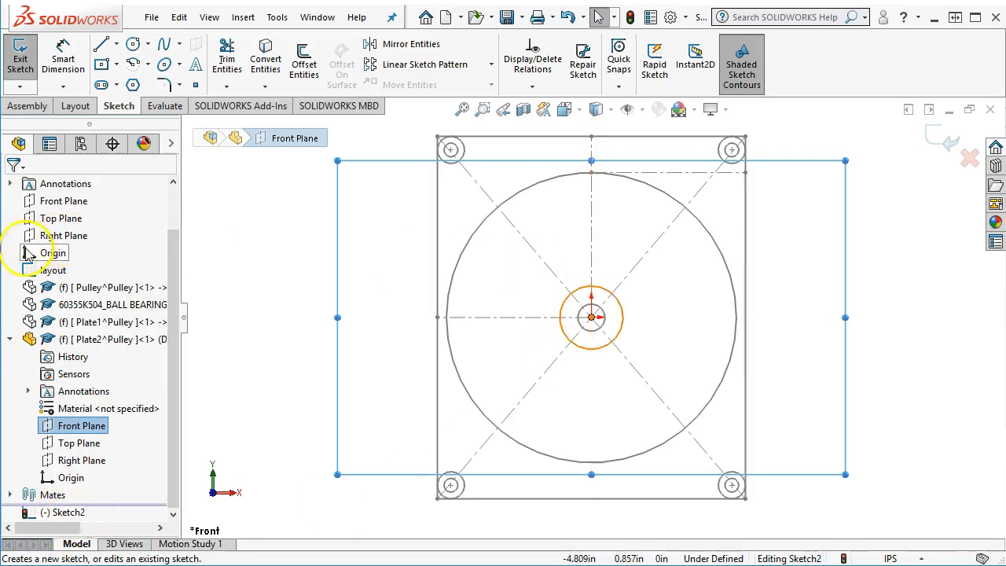
pyautogui.click(970, 157)
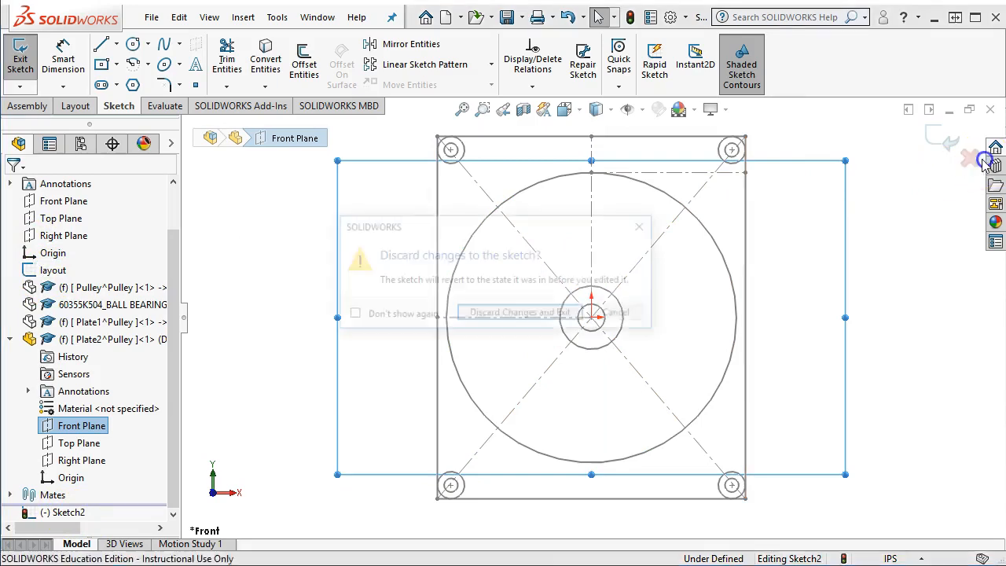
pyautogui.click(518, 315)
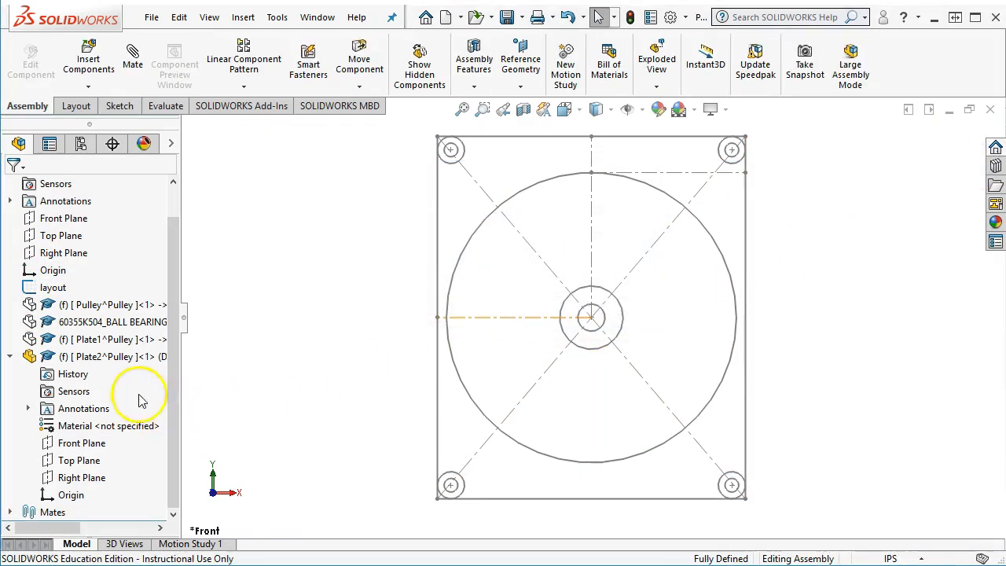
# Open the Plate2 component for editing in the context of the assembly.
pyautogui.rightClick(91, 357)
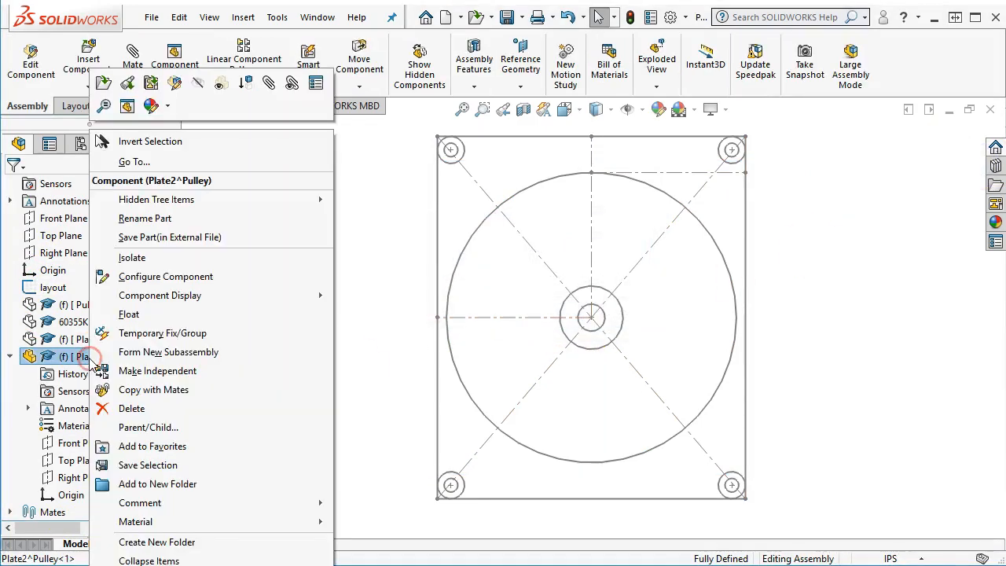
pyautogui.click(174, 83)
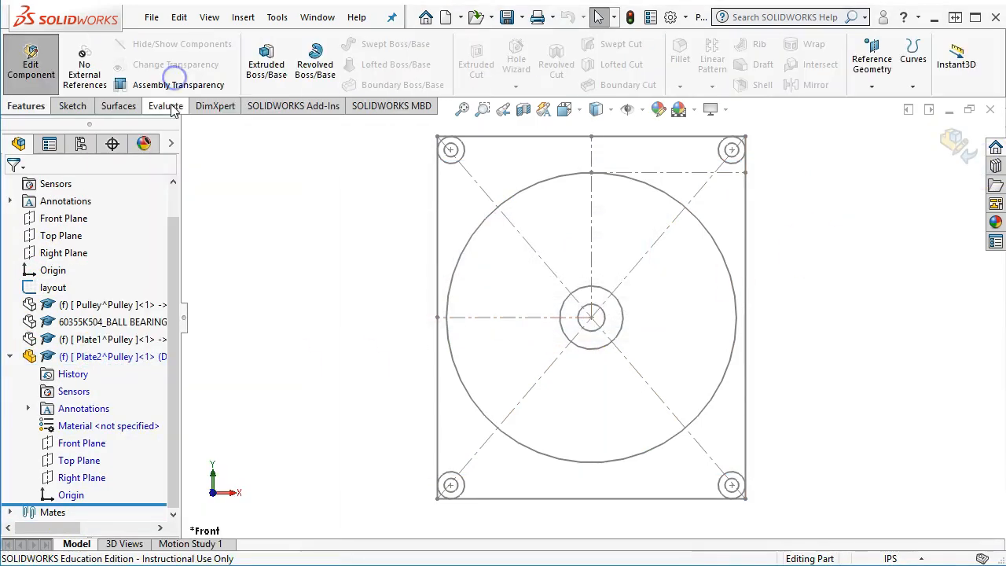
pyautogui.rightClick(437, 194)
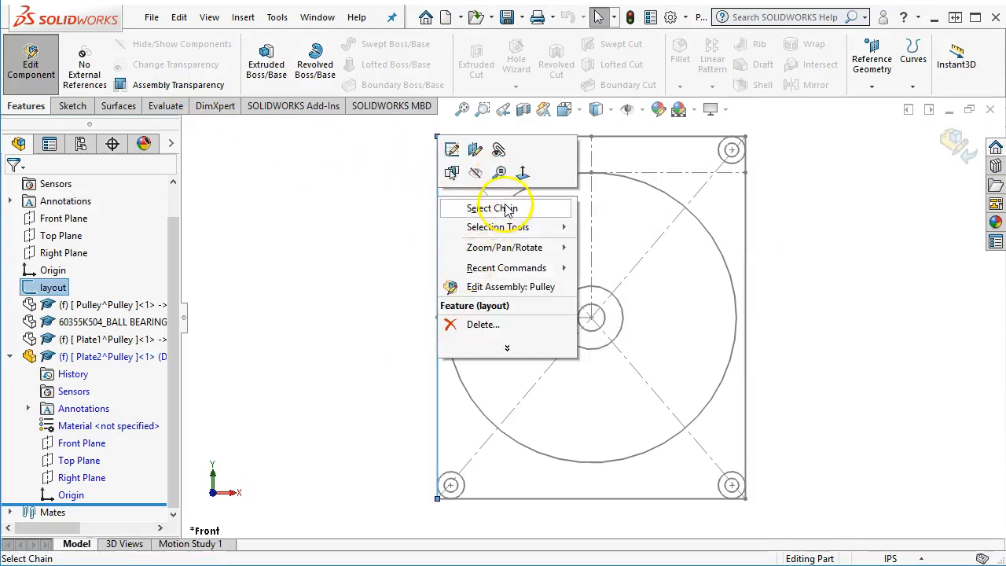
pyautogui.click(514, 208)
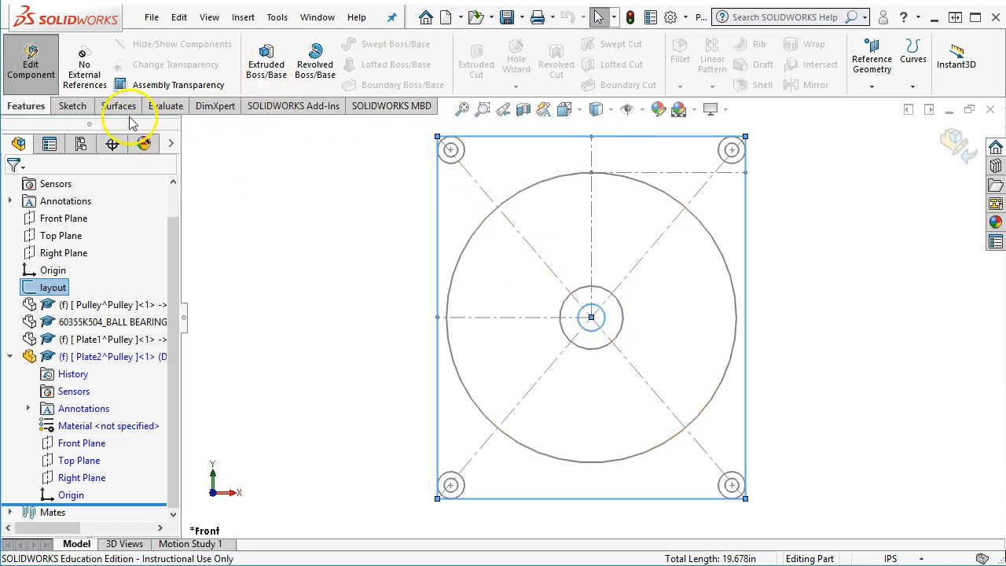
pyautogui.click(291, 359)
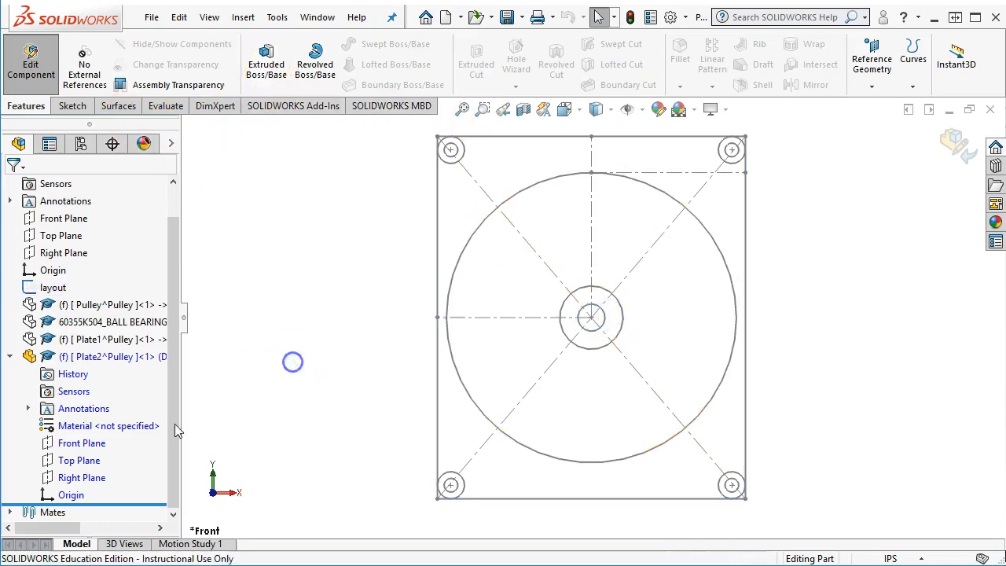
# Create a sketch on Plate2's Front Plane by converting the layout's outer rectangle and smallest centre circle.
pyautogui.click(79, 446)
pyautogui.click(93, 419)
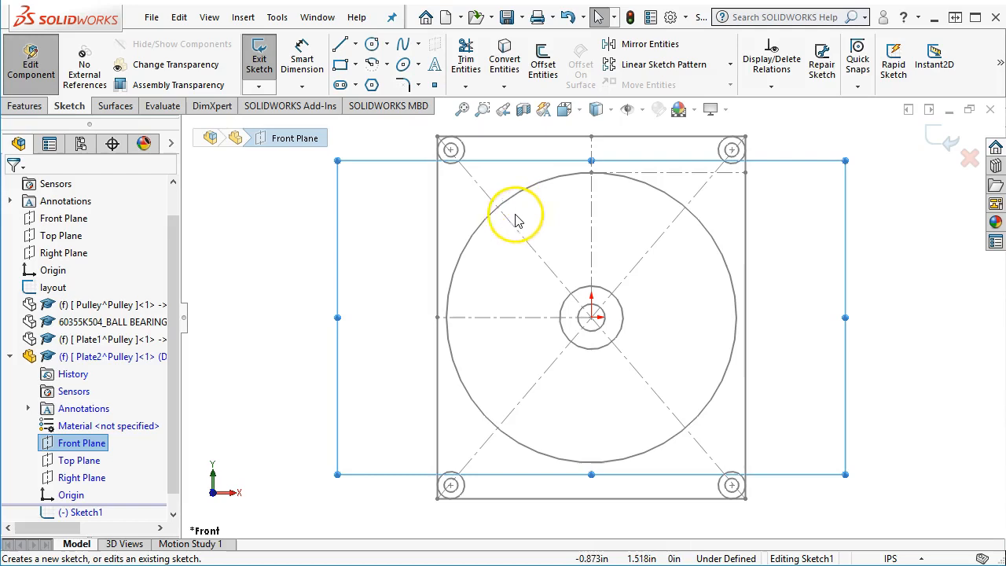
pyautogui.rightClick(439, 236)
pyautogui.click(478, 247)
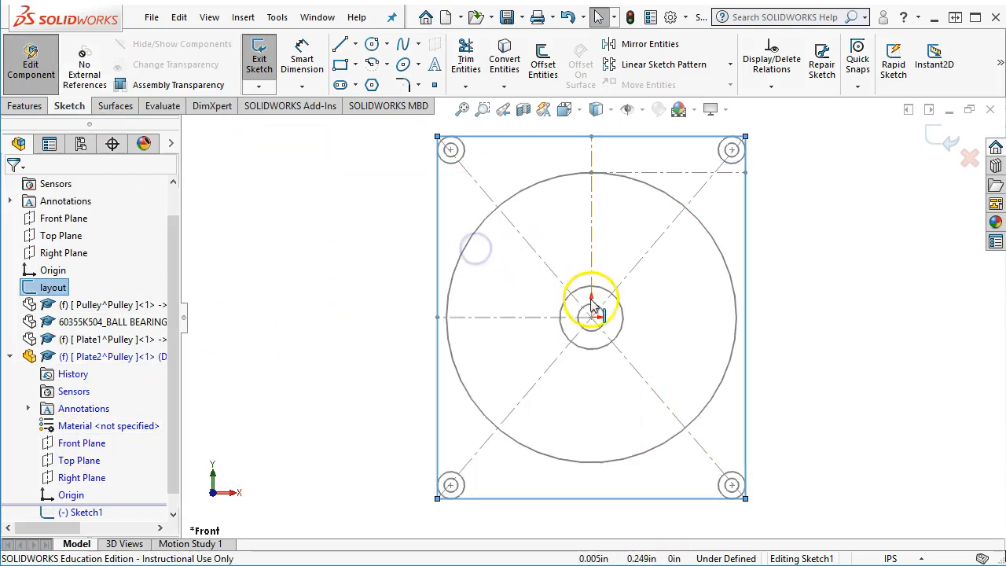
pyautogui.click(504, 55)
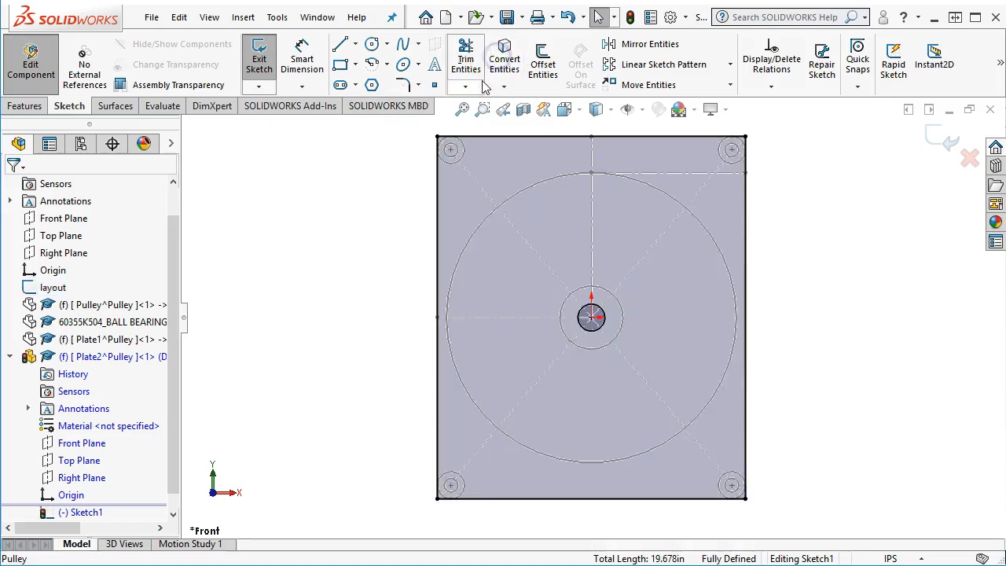
# Set up a boss extrusion of Plate2's sketch that starts at a 0.11 in offset from the sketch plane.
pyautogui.moveTo(801, 210)
pyautogui.mouseDown(button='middle')
pyautogui.moveTo(752, 229)
pyautogui.moveTo(742, 320)
pyautogui.mouseUp(button='middle')
pyautogui.click(23, 105)
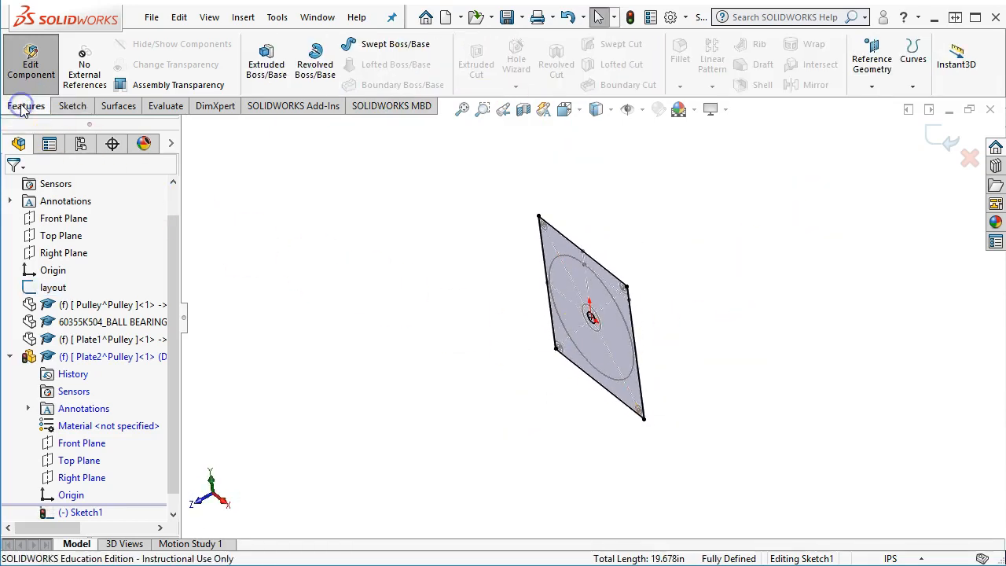
pyautogui.click(266, 65)
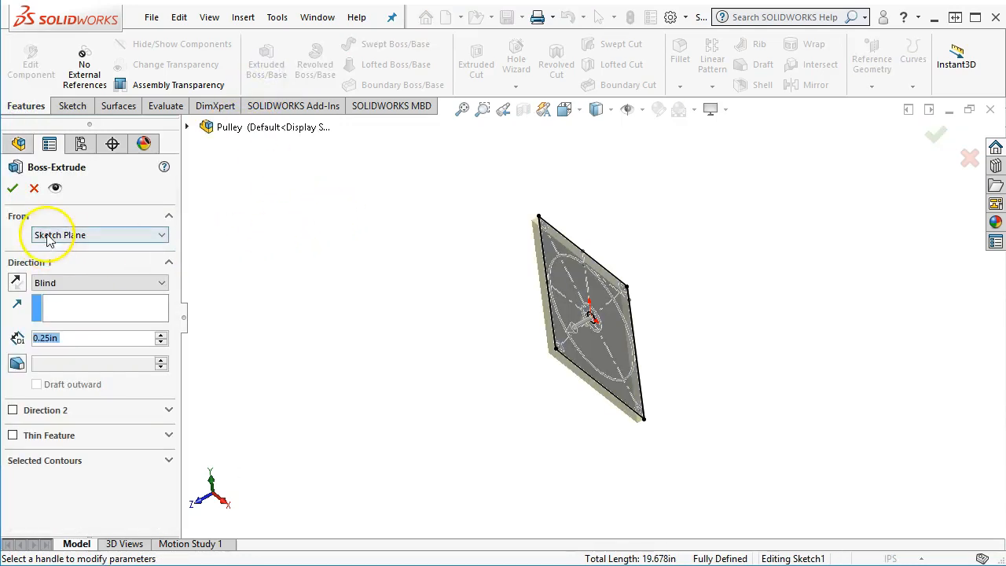
pyautogui.click(60, 237)
pyautogui.click(68, 280)
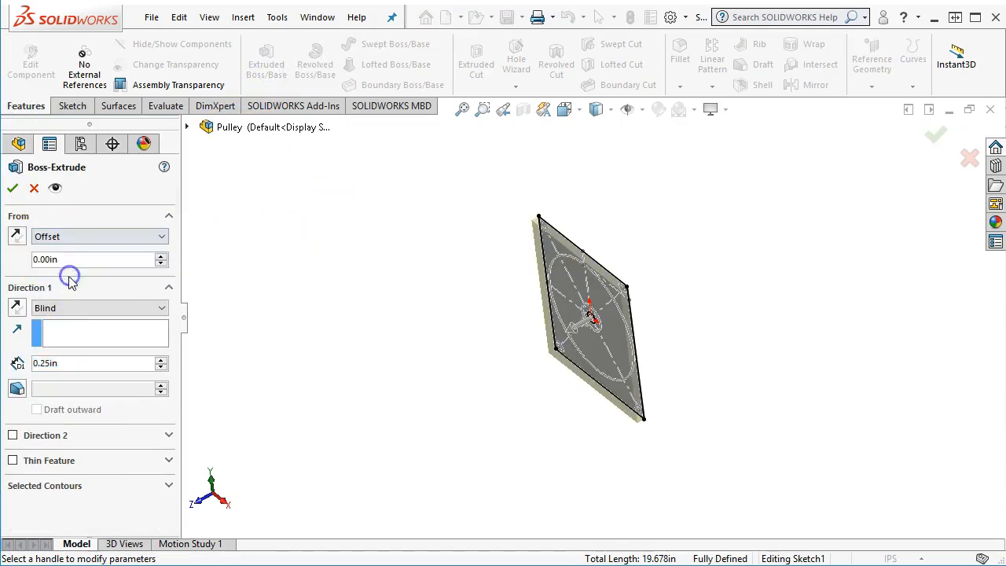
pyautogui.write('110')
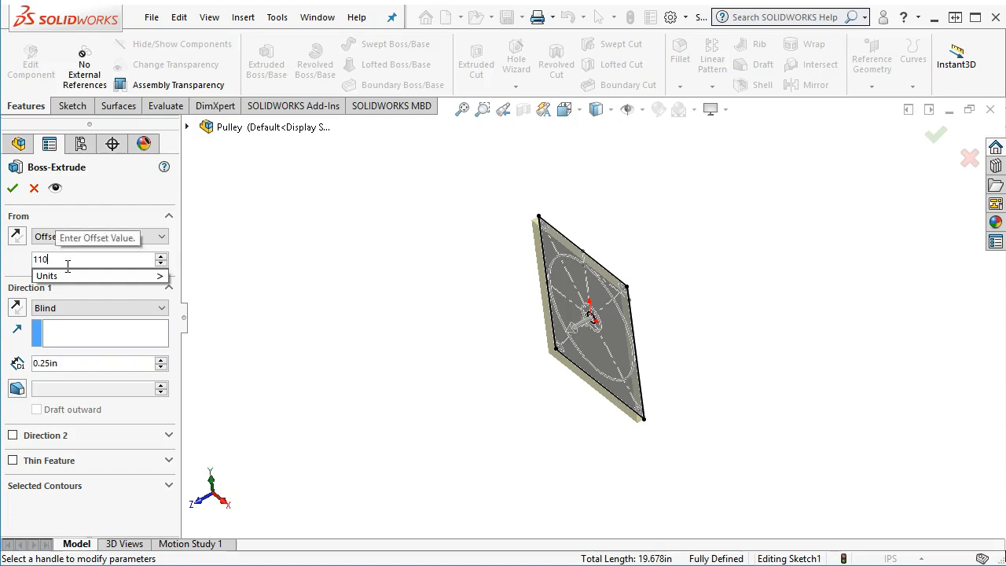
pyautogui.press('Home')
pyautogui.write('.')
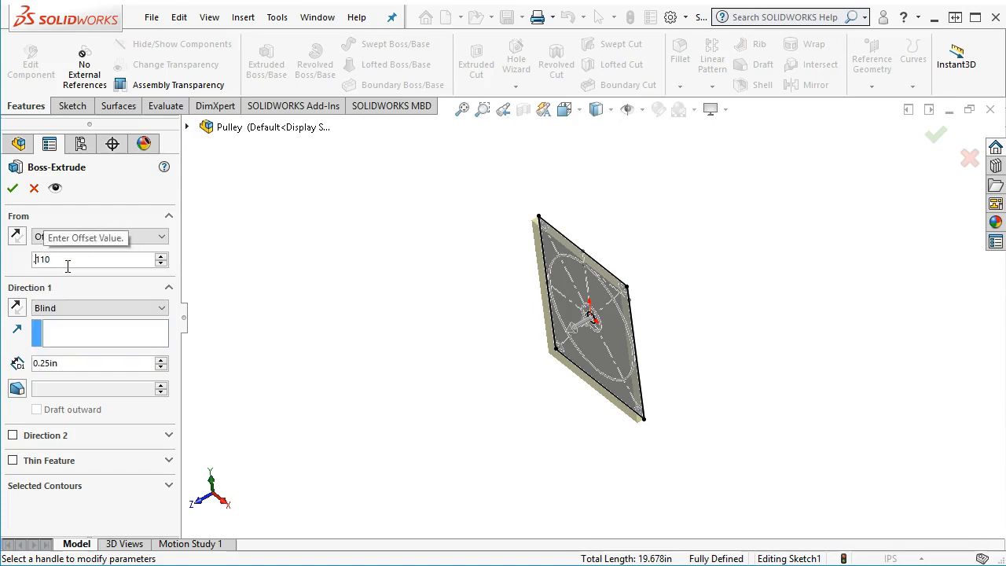
pyautogui.press('Tab')
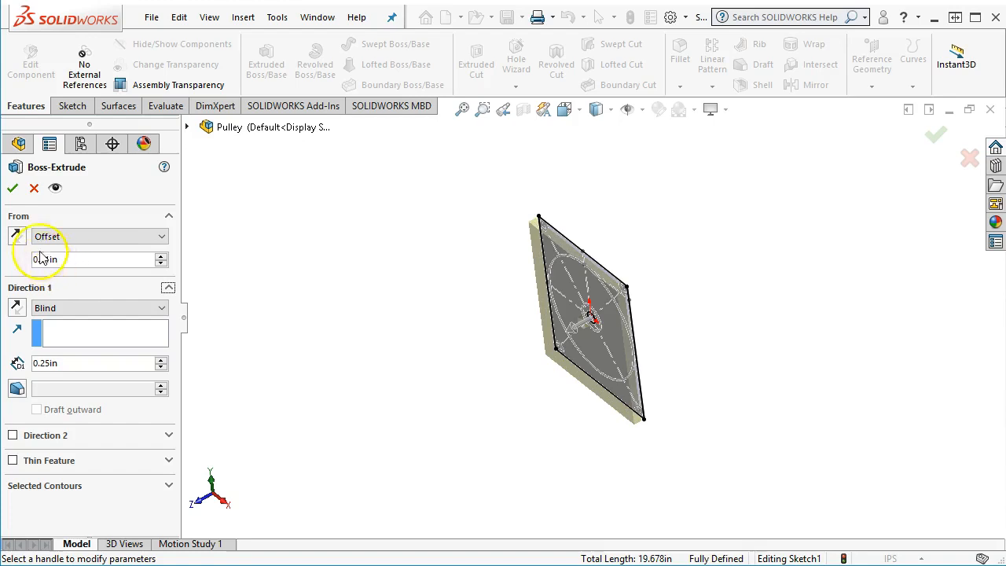
# Reverse both the offset and the extrusion directions and complete Plate2's 0.25 in blind extrusion.
pyautogui.click(17, 238)
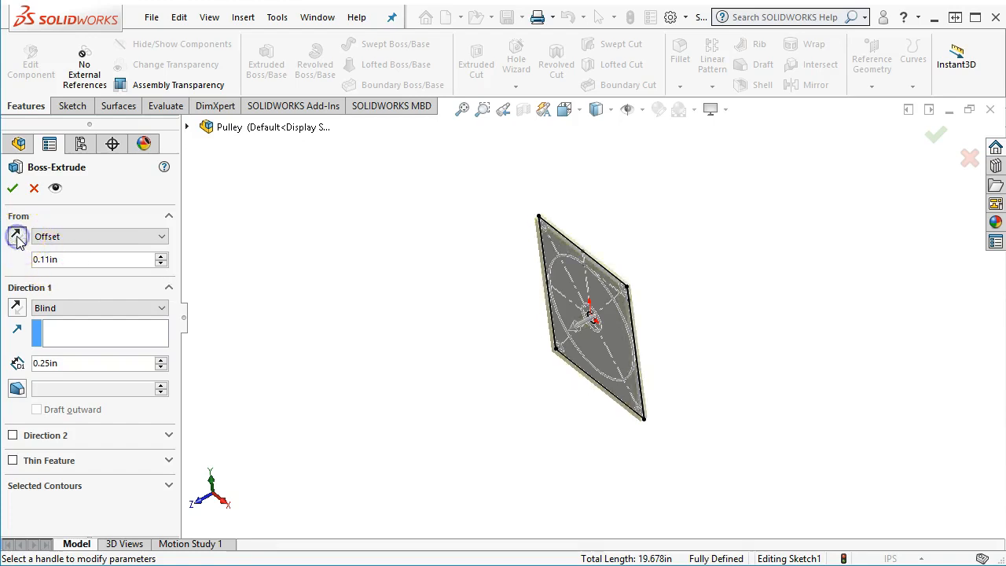
pyautogui.click(18, 309)
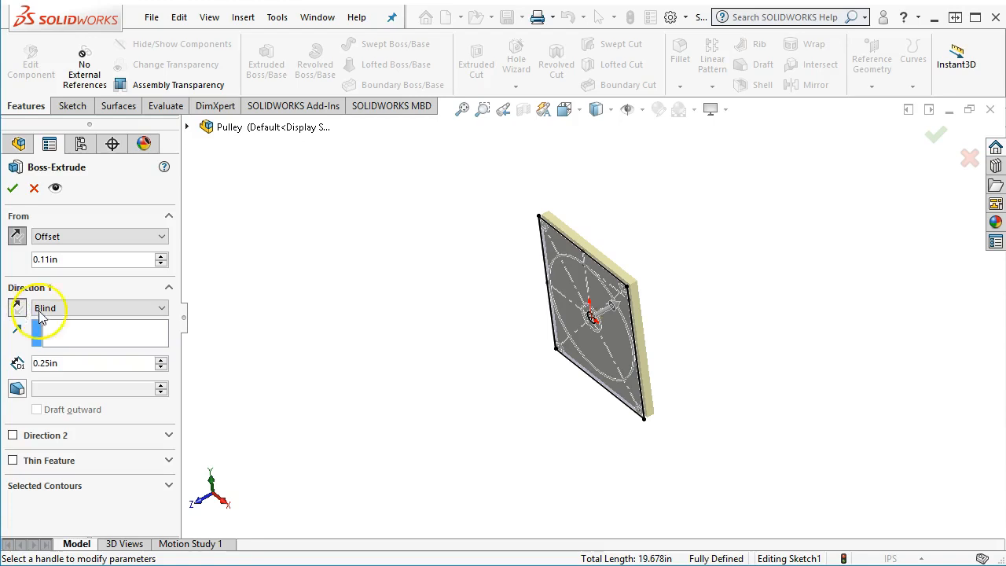
pyautogui.scroll(-3, 532, 325)
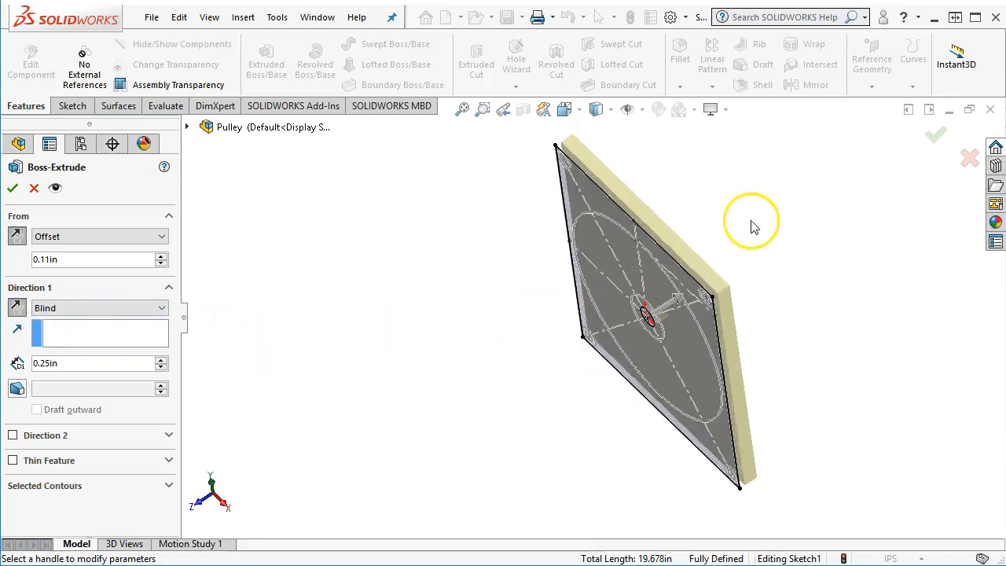
pyautogui.scroll(1, 751, 227)
pyautogui.scroll(-1, 724, 240)
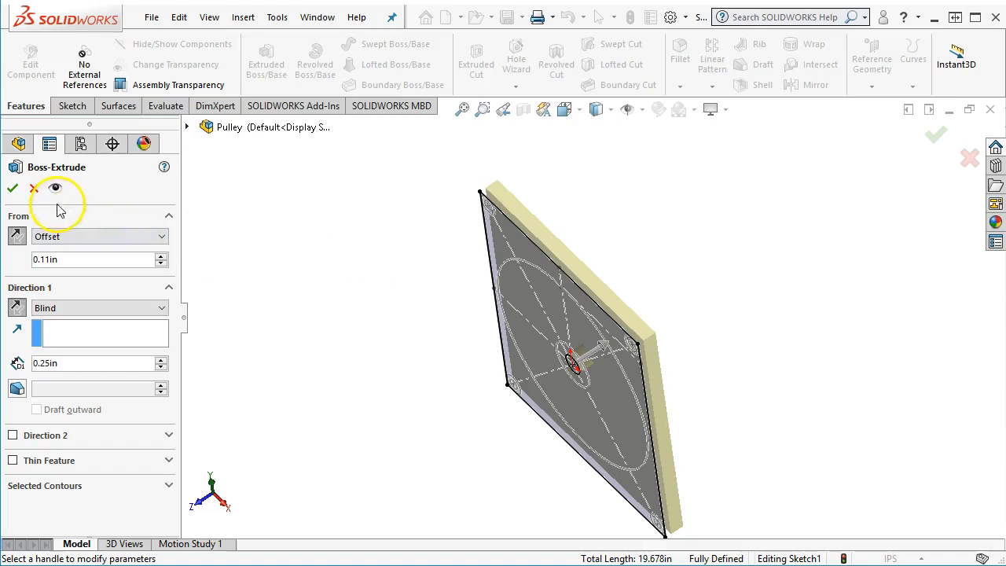
pyautogui.click(13, 188)
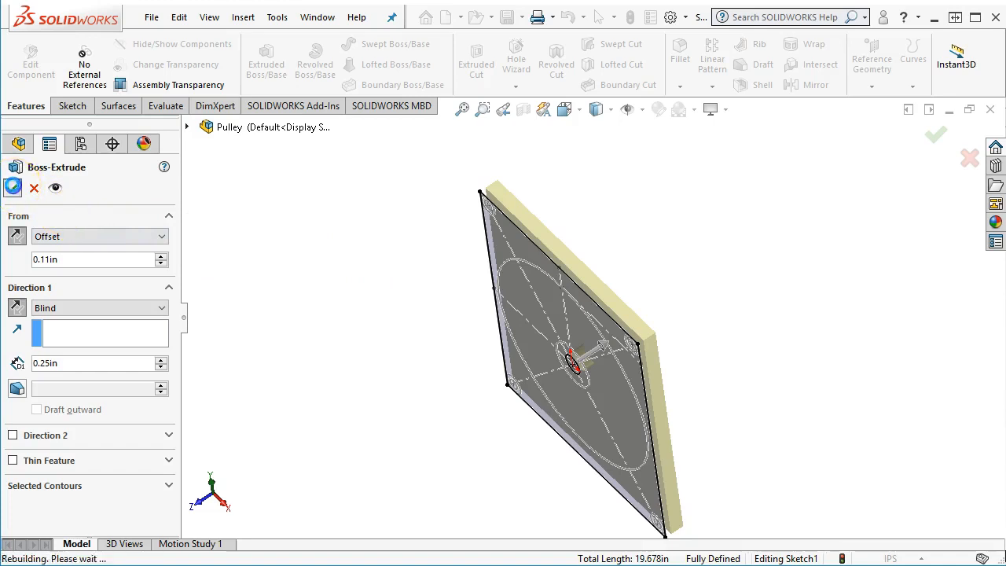
# Start the Hole Wizard on Plate2's large front face with the plain drilled hole type.
pyautogui.moveTo(291, 326); pyautogui.dragTo(339, 213, button='middle')
pyautogui.click(489, 235)
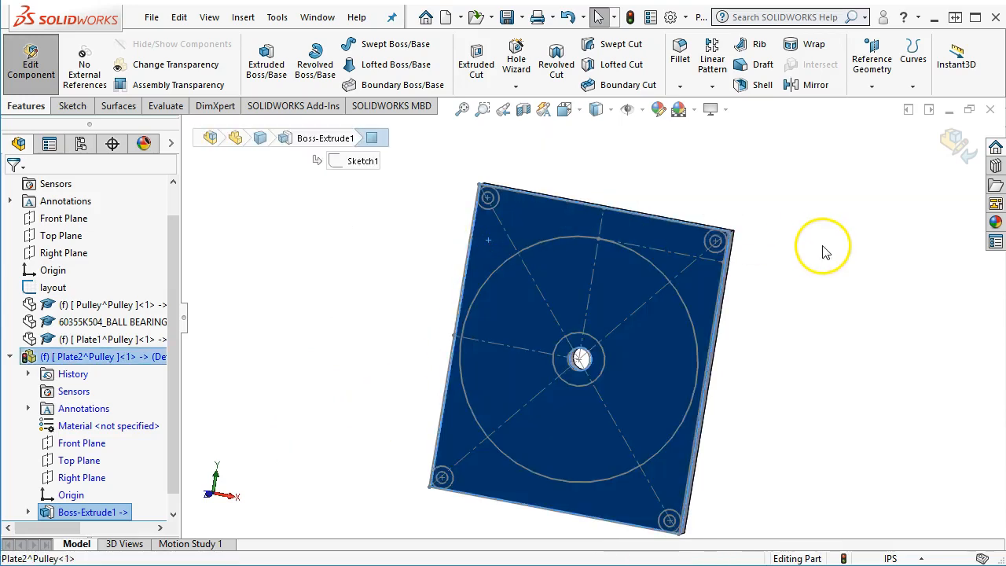
pyautogui.press('s')
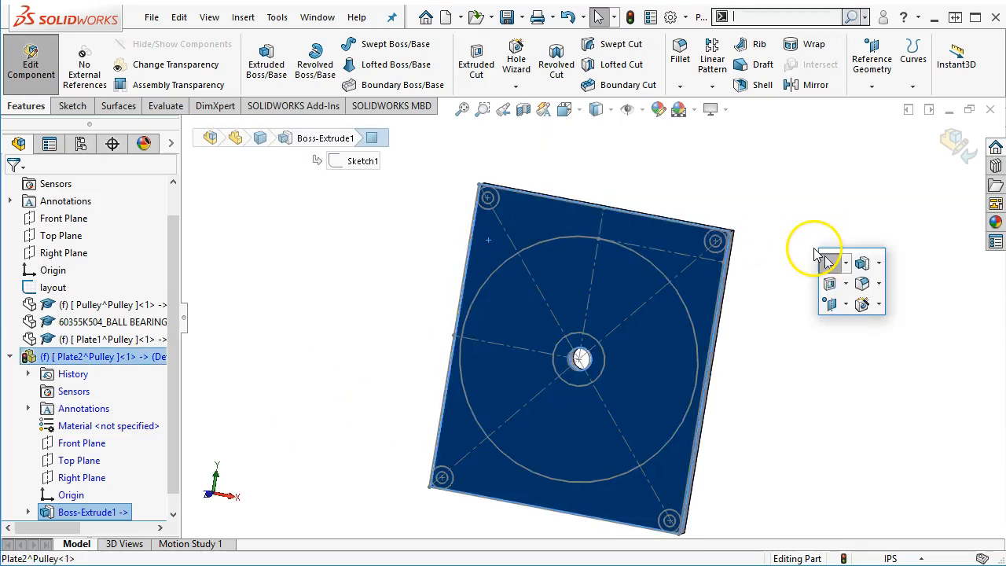
pyautogui.click(861, 304)
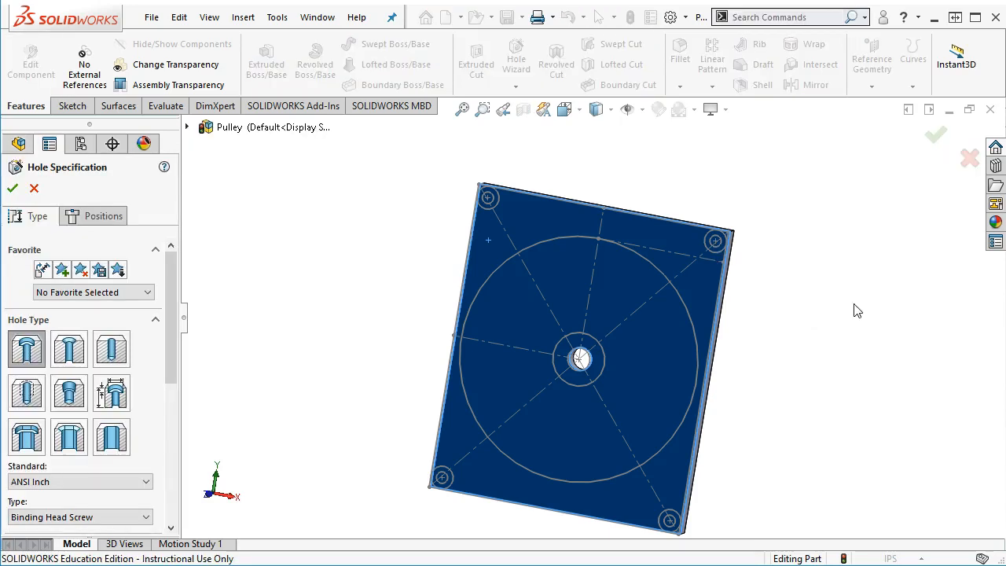
pyautogui.click(114, 355)
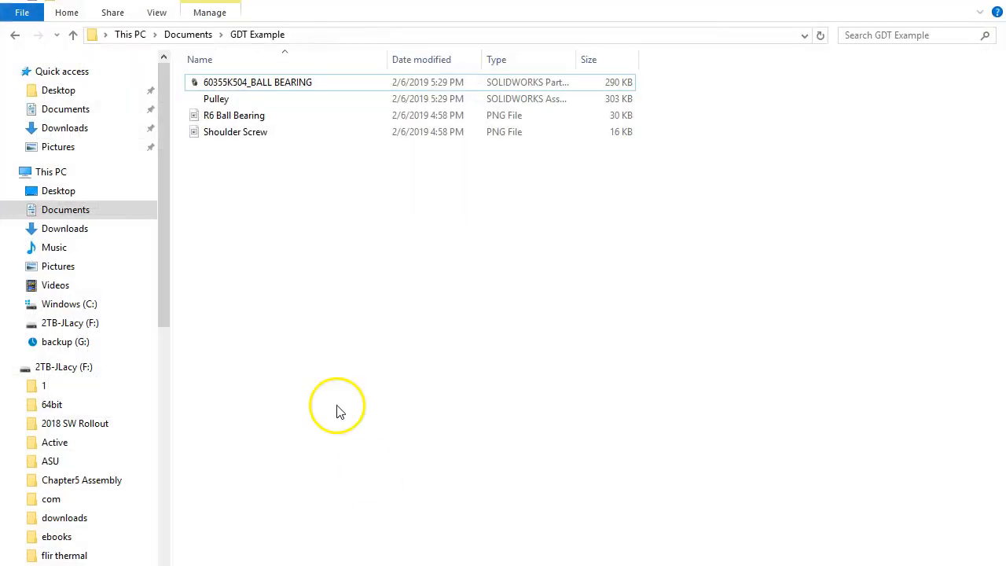
# Switch to File Explorer and preview the Shoulder Screw image in the GDT Example folder to read the screw's thread specification.
pyautogui.click(242, 140)
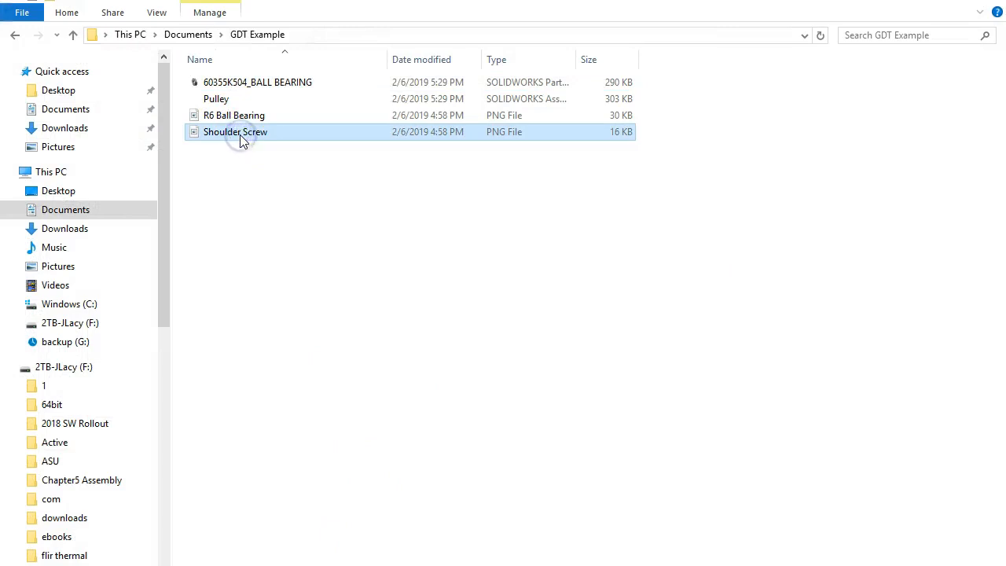
pyautogui.hotkey('ctrl', 'shift', '2')
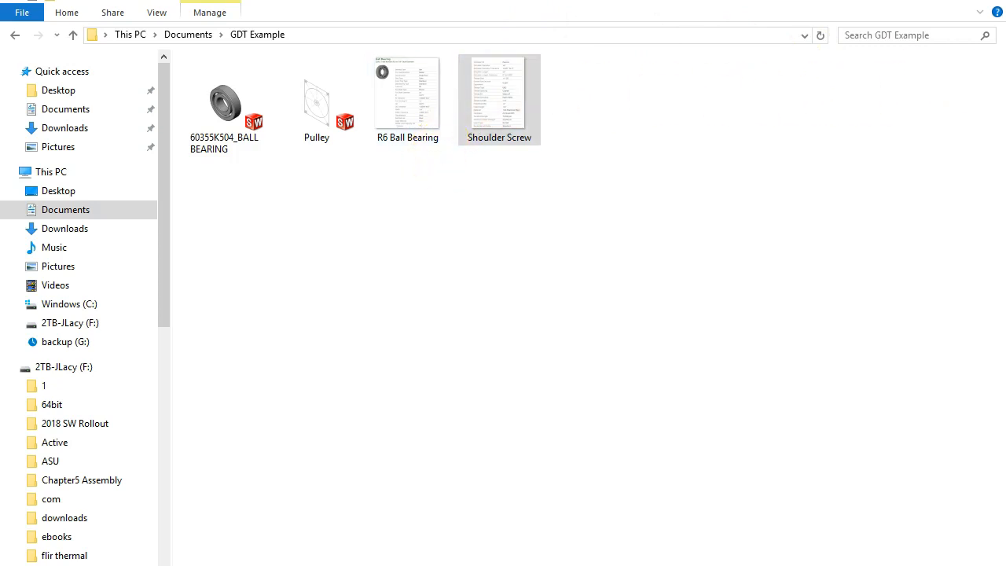
pyautogui.moveTo(550, 1); pyautogui.dragTo(1005, 71)
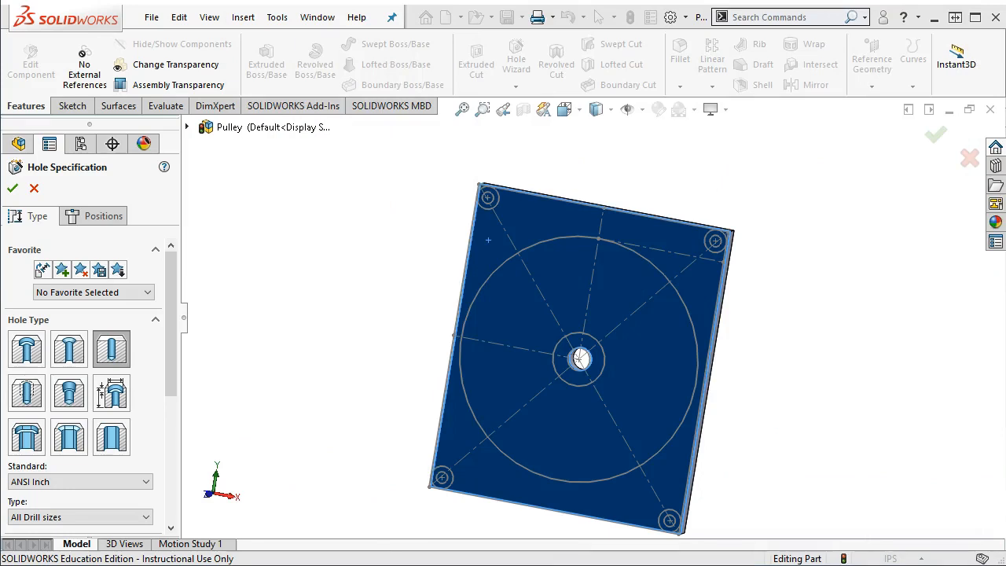
pyautogui.moveTo(1005, 95); pyautogui.dragTo(579, 69)
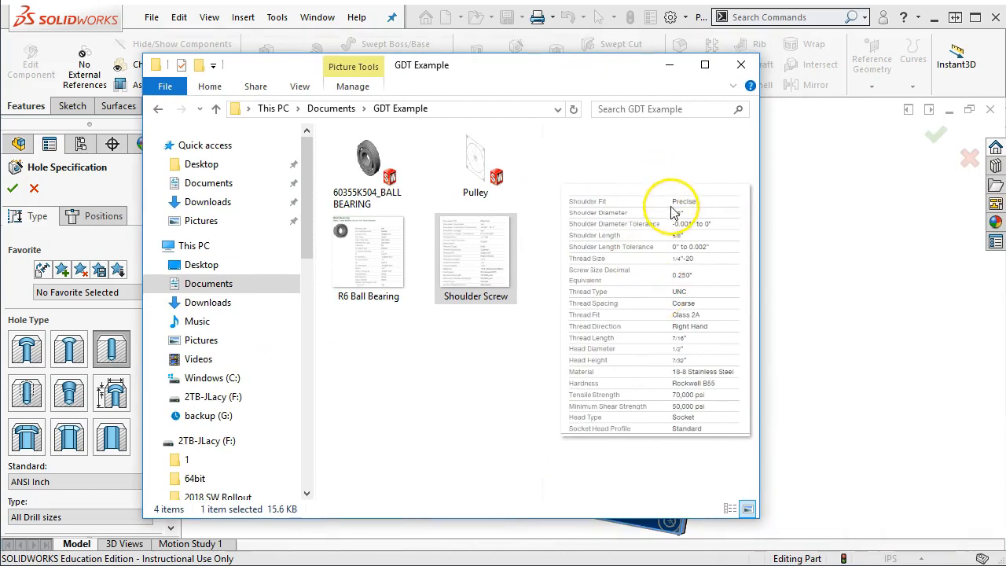
pyautogui.click(451, 265)
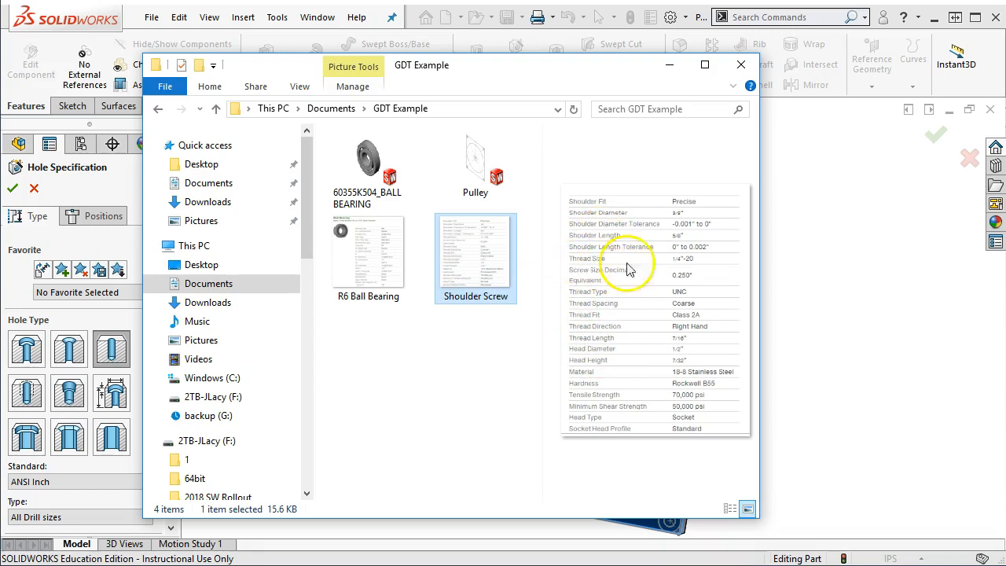
pyautogui.moveTo(532, 70); pyautogui.dragTo(1005, 161)
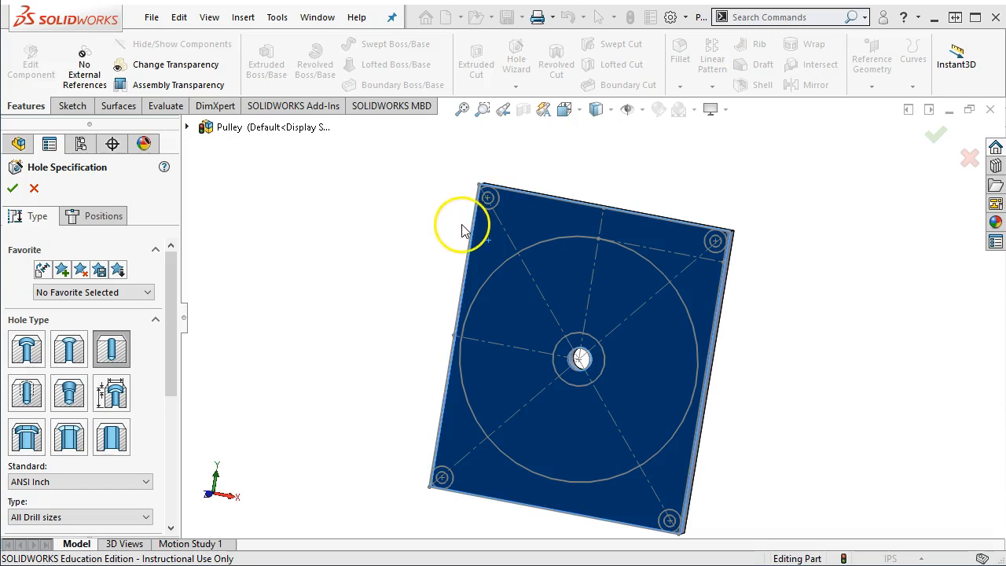
# Return to SOLIDWORKS and change the hole specification to a straight tap of type Tapped hole.
pyautogui.click(101, 351)
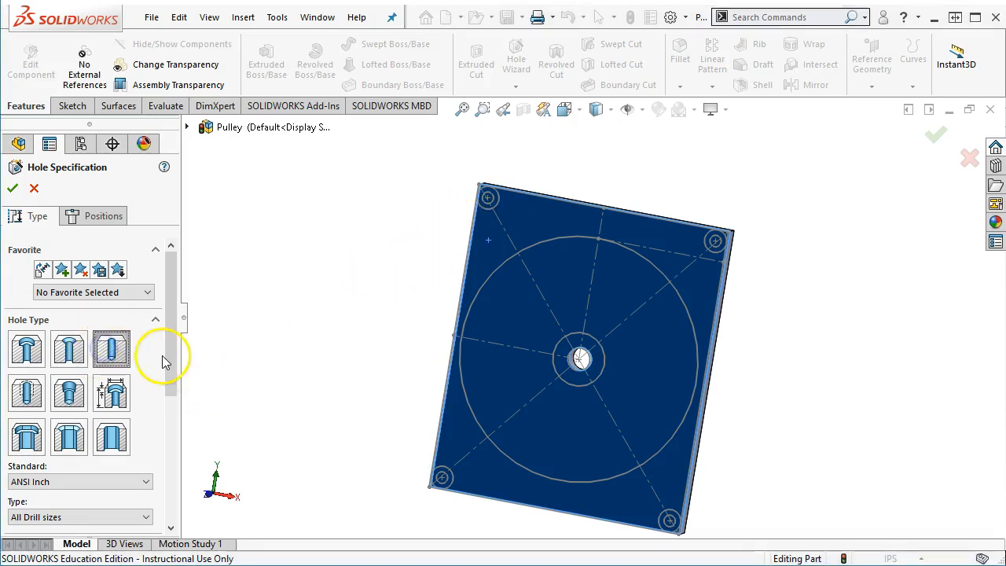
pyautogui.moveTo(164, 355); pyautogui.dragTo(164, 456)
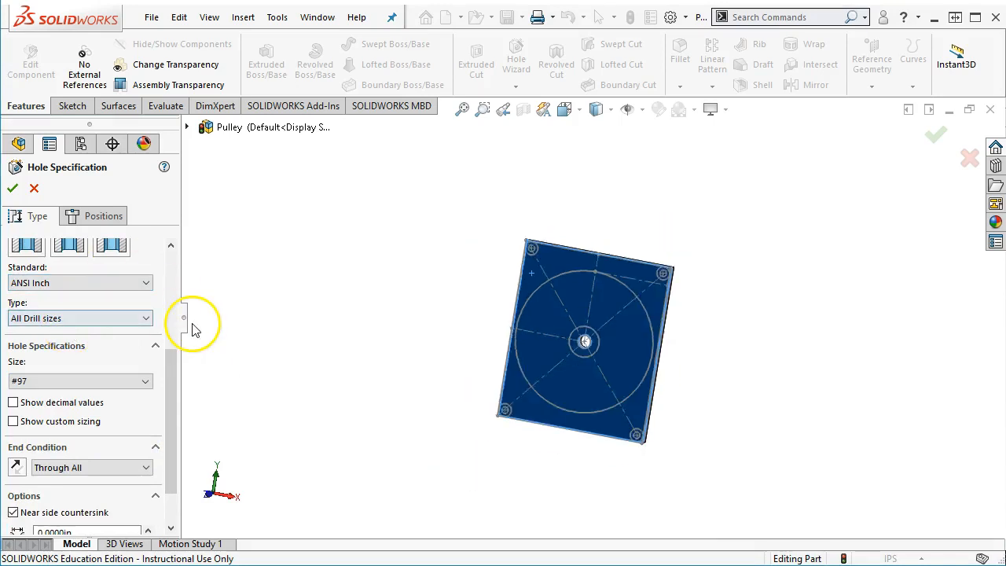
pyautogui.moveTo(169, 355); pyautogui.dragTo(175, 285)
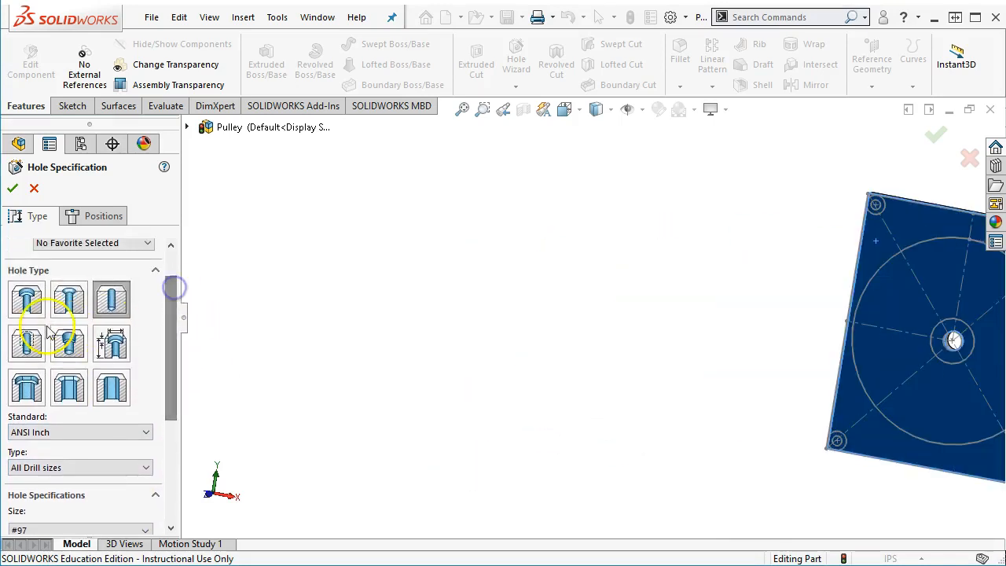
pyautogui.click(38, 339)
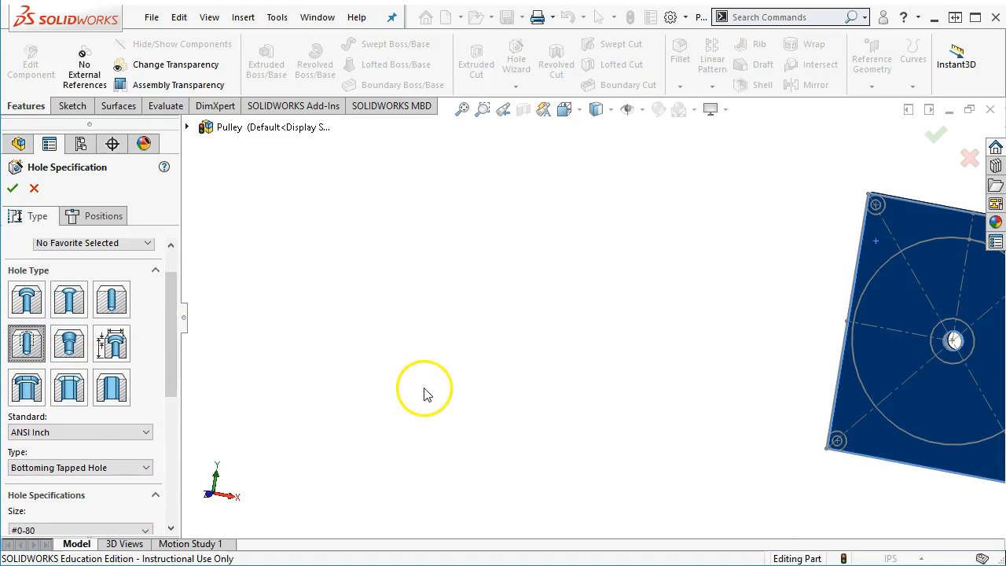
pyautogui.hotkey('ctrl', '1')
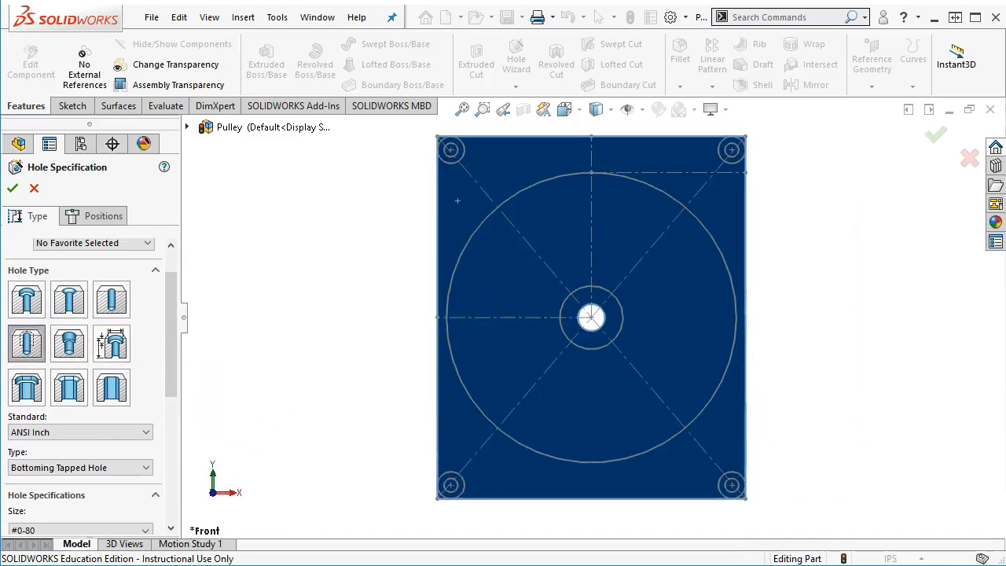
pyautogui.moveTo(174, 346); pyautogui.dragTo(177, 419)
pyautogui.click(130, 314)
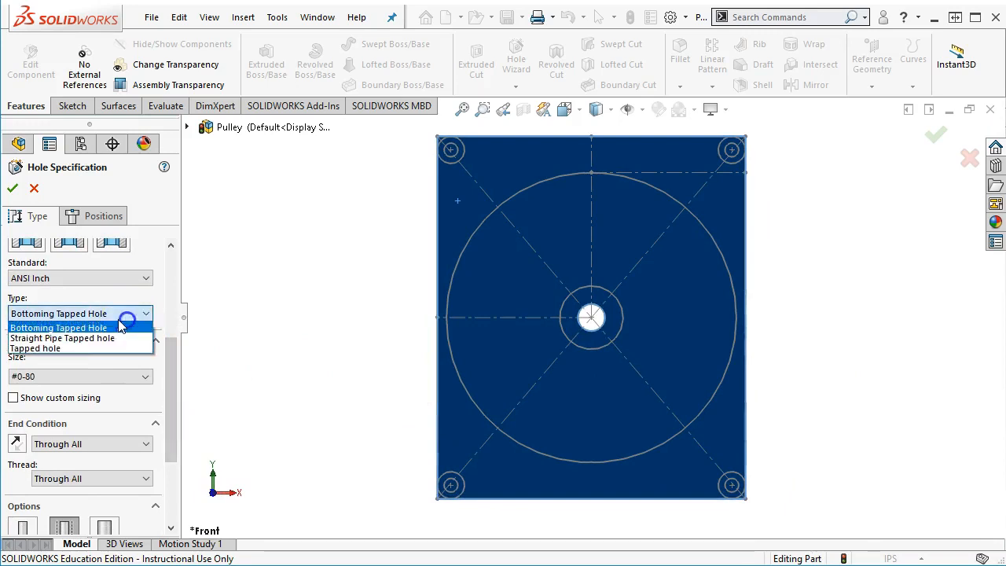
pyautogui.click(56, 350)
# Set the tapped hole size to #10-32 and turn off its near side countersink.
pyautogui.click(64, 377)
pyautogui.scroll(-7, 75, 421)
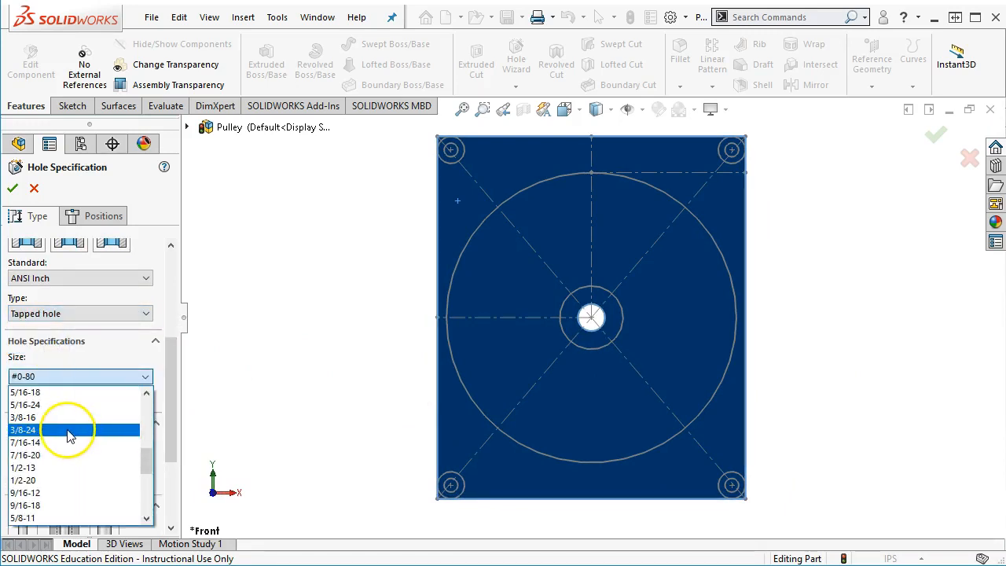
pyautogui.scroll(3, 52, 440)
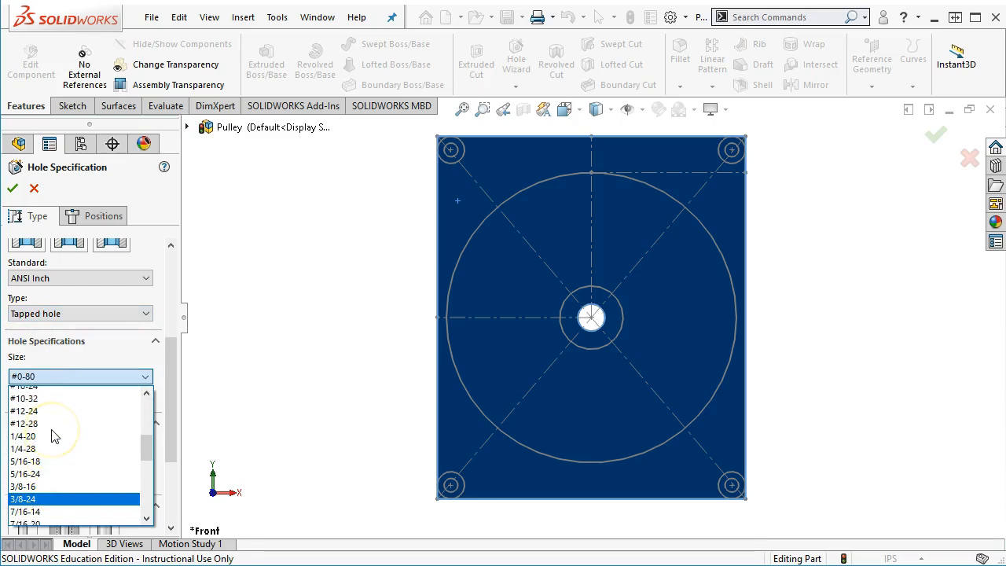
pyautogui.scroll(1, 52, 437)
pyautogui.click(44, 477)
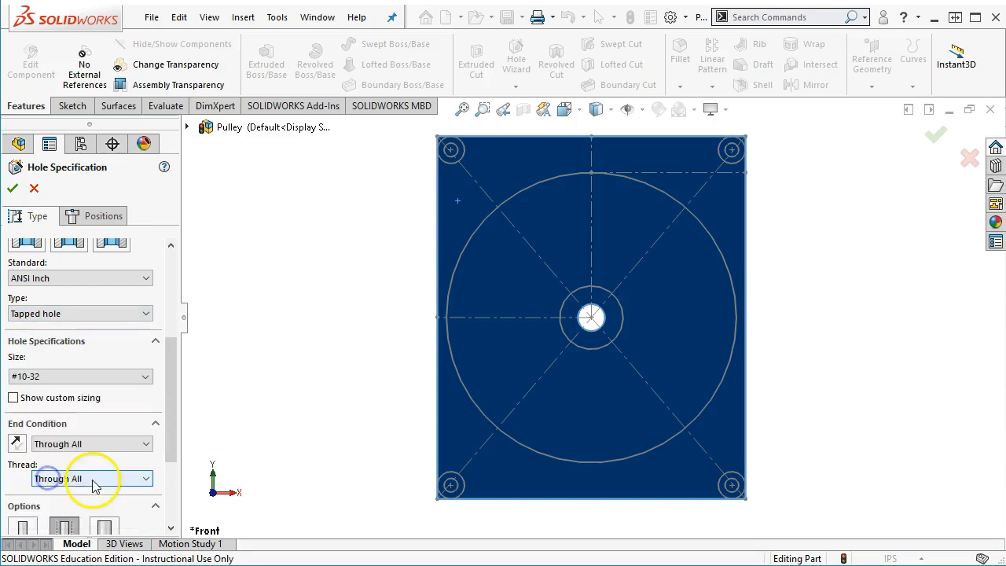
pyautogui.moveTo(172, 409); pyautogui.dragTo(168, 495)
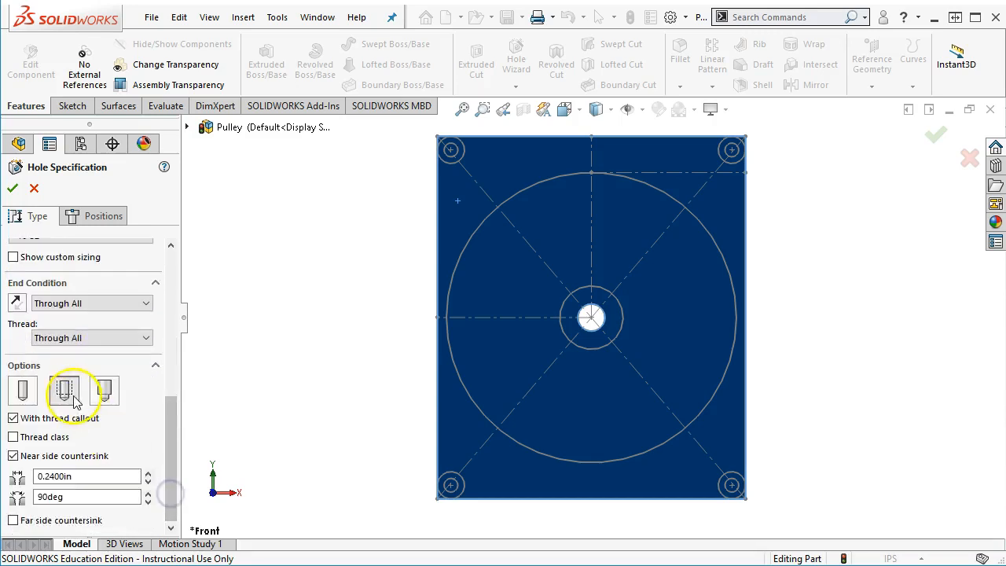
pyautogui.click(12, 456)
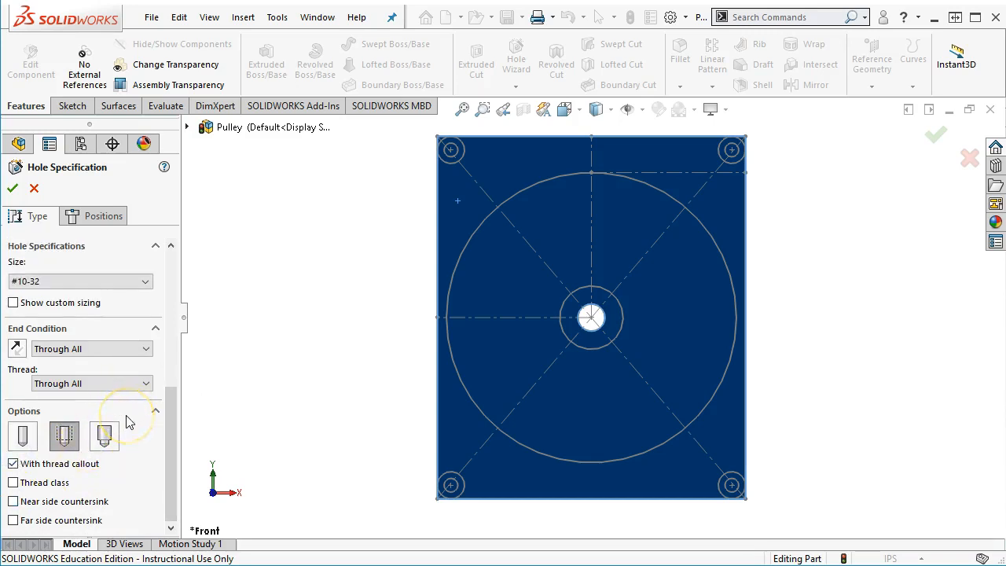
# Try the thread class option on the tapped hole.
pyautogui.click(14, 482)
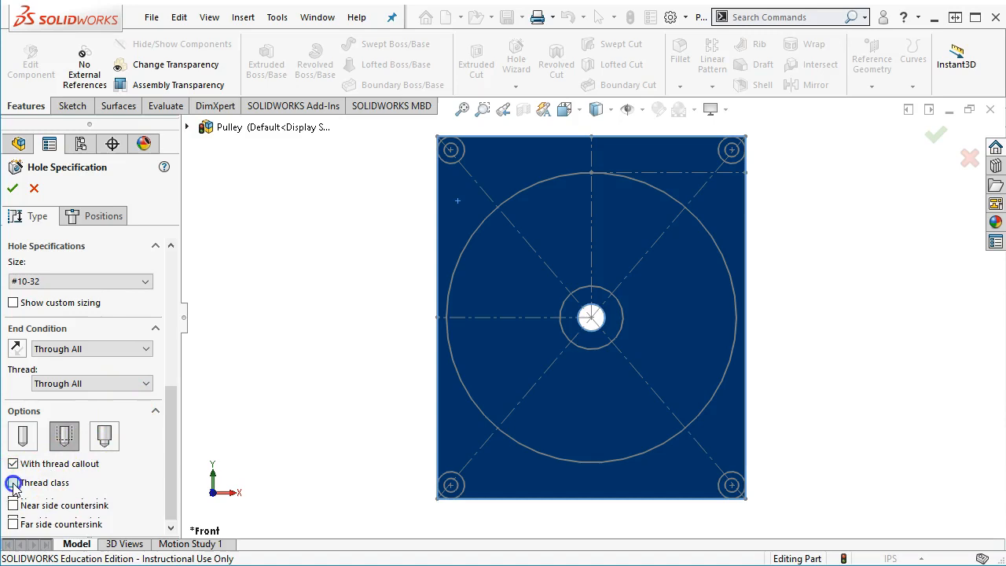
pyautogui.click(149, 484)
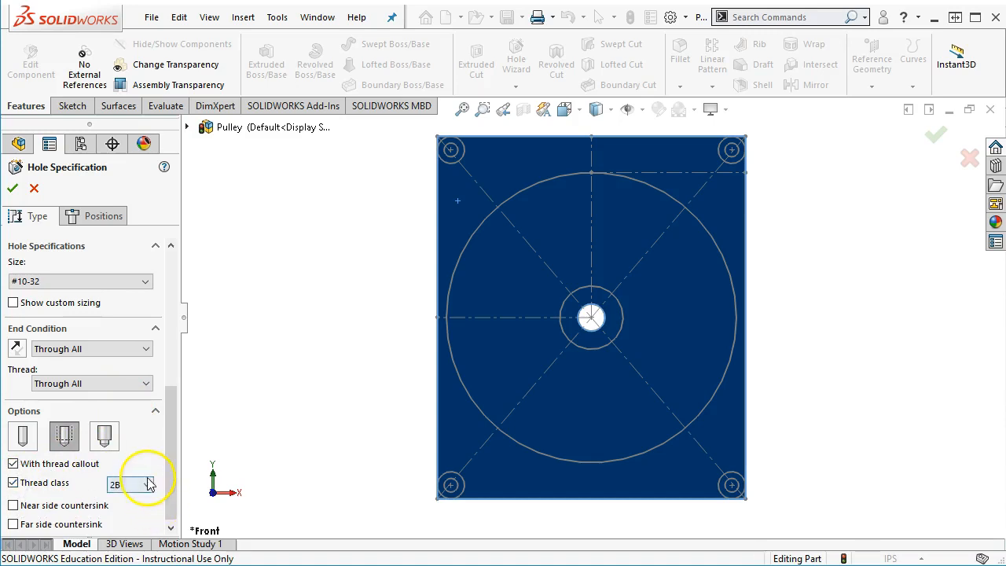
pyautogui.click(14, 483)
pyautogui.moveTo(168, 411); pyautogui.dragTo(172, 267)
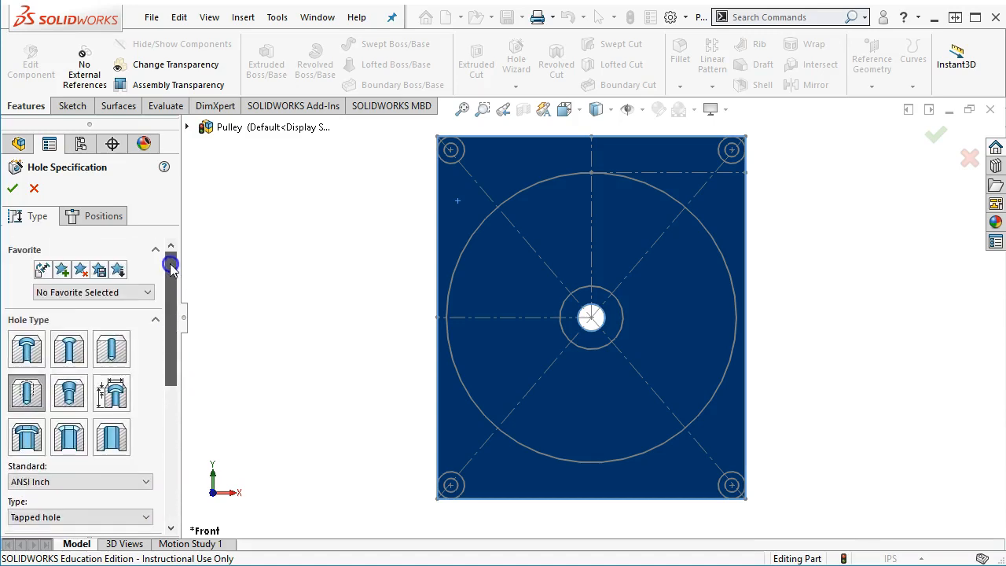
# Position tapped holes at the centres of the two upper corner circles on Plate2.
pyautogui.click(109, 220)
pyautogui.scroll(-5, 491, 146)
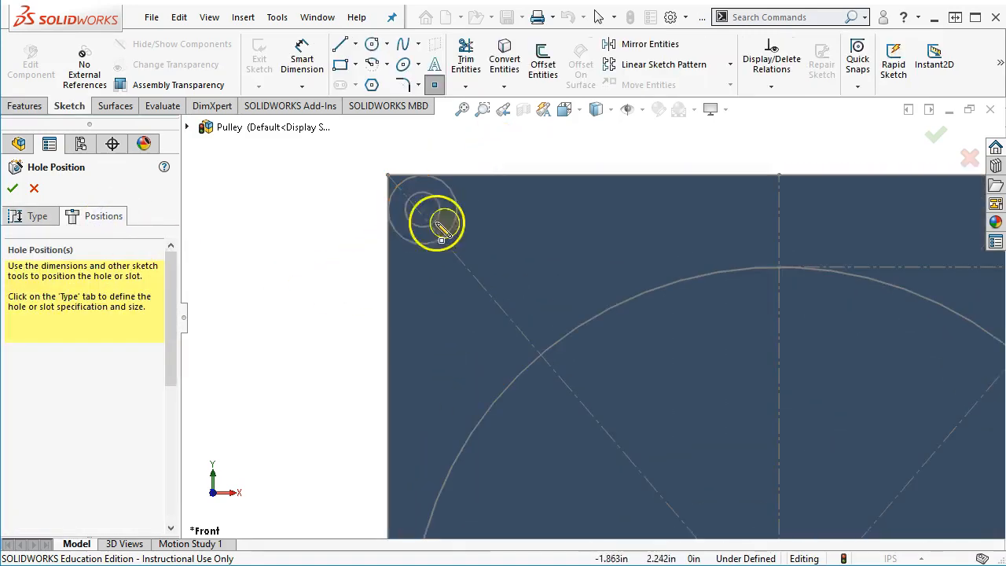
pyautogui.click(422, 212)
pyautogui.scroll(5, 762, 291)
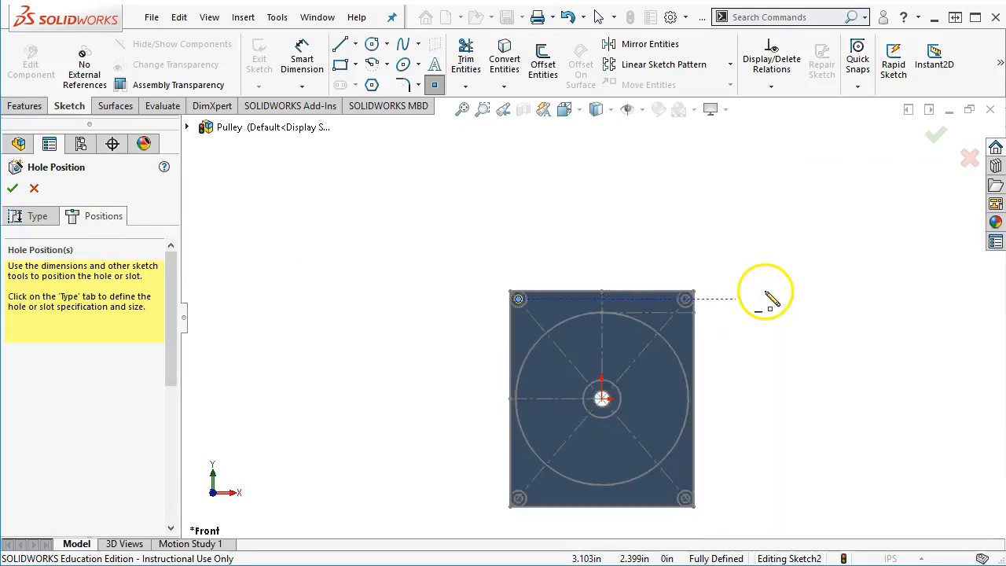
pyautogui.scroll(-4, 765, 290)
pyautogui.scroll(-3, 544, 334)
pyautogui.click(449, 300)
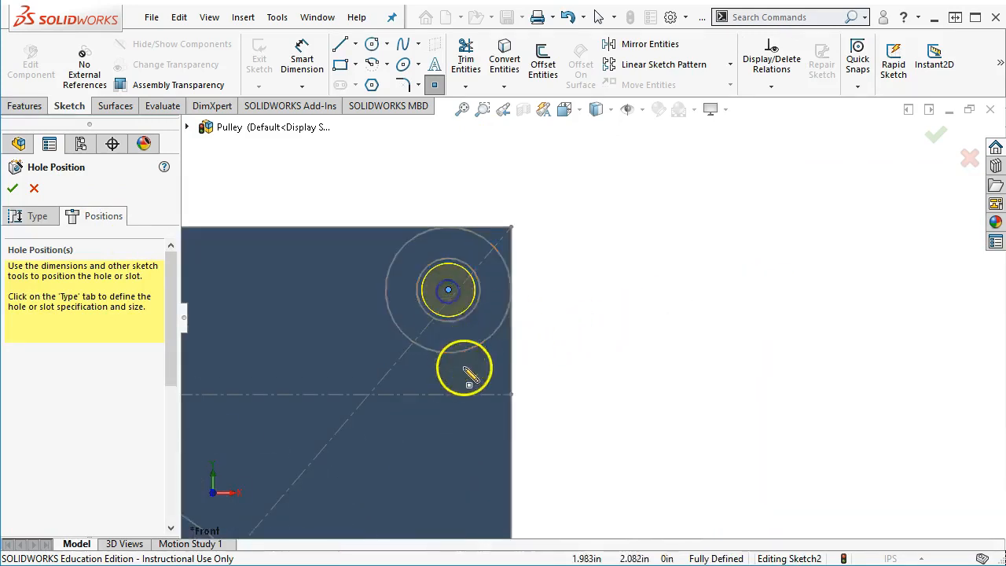
# Position tapped holes at the two lower corner circle centres of Plate2 and finish the hole feature.
pyautogui.scroll(5, 476, 425)
pyautogui.scroll(-5, 633, 473)
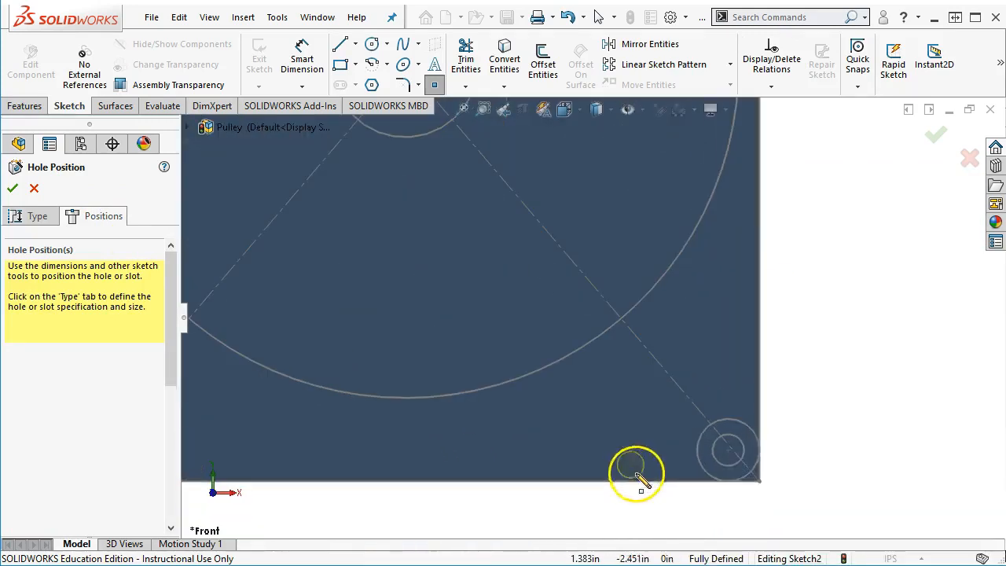
pyautogui.click(730, 454)
pyautogui.scroll(5, 495, 452)
pyautogui.scroll(-8, 471, 314)
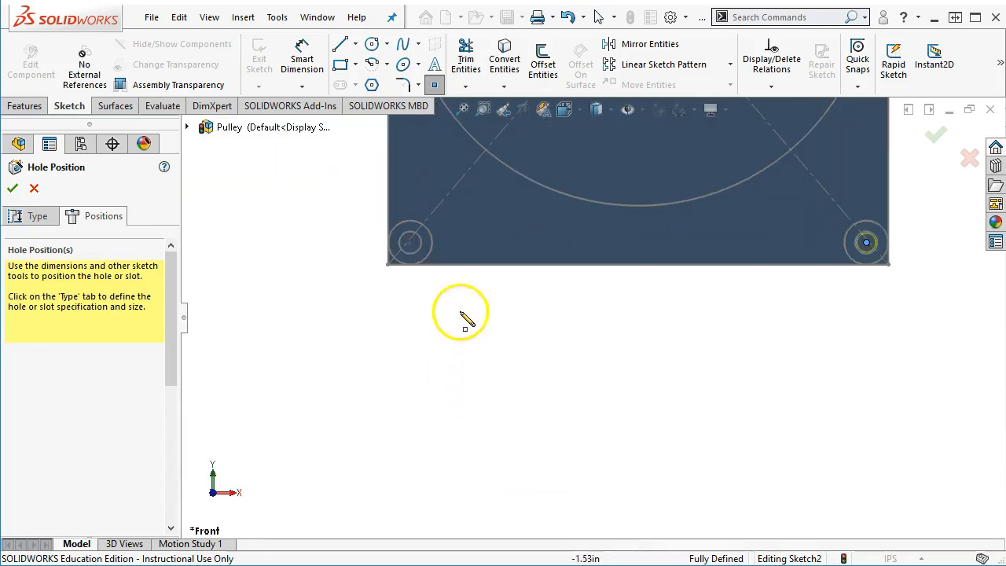
pyautogui.click(448, 281)
pyautogui.rightClick(315, 248)
pyautogui.click(346, 249)
pyautogui.scroll(8, 836, 308)
pyautogui.moveTo(813, 285); pyautogui.dragTo(773, 349, button='middle')
pyautogui.click(934, 161)
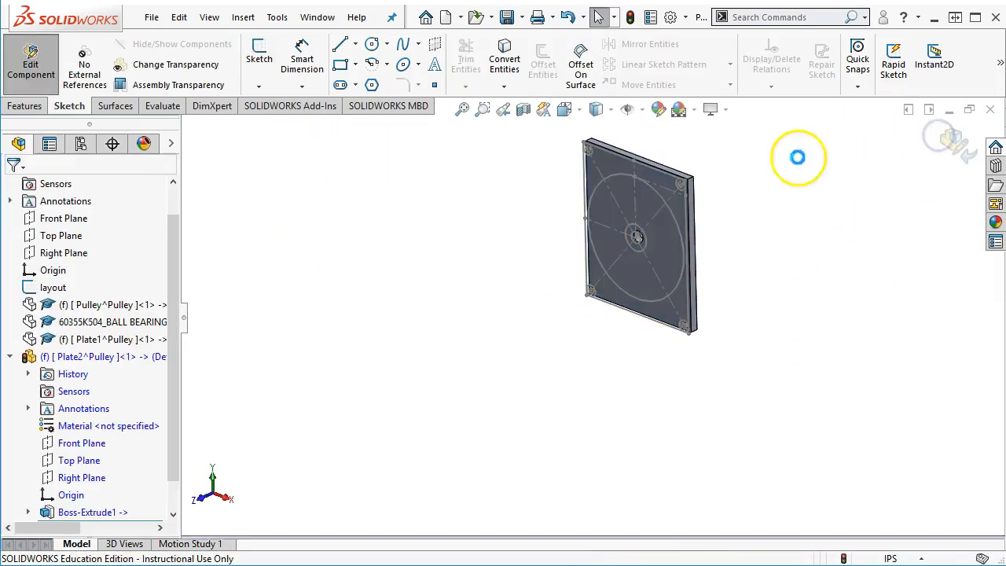
# Finish editing Plate2, return to the Pulley assembly, and inspect the plate's holes from the back and front.
pyautogui.moveTo(696, 150); pyautogui.dragTo(684, 202, button='middle')
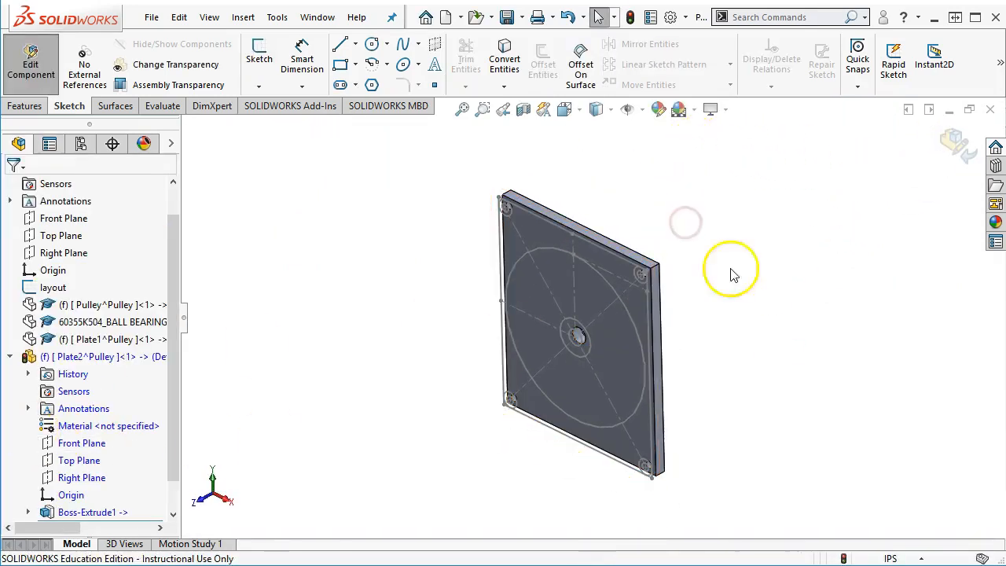
pyautogui.click(949, 141)
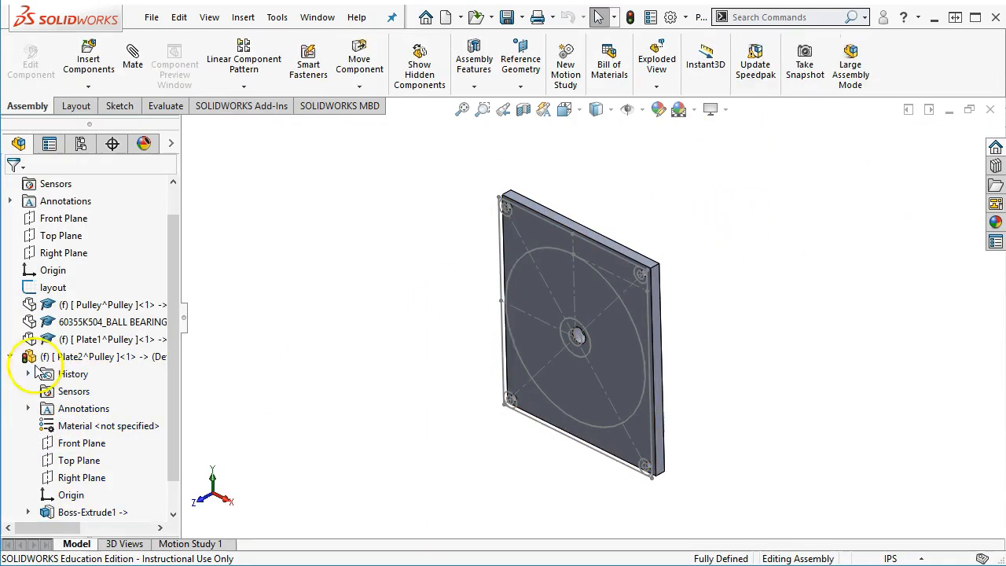
pyautogui.scroll(-1, 472, 348)
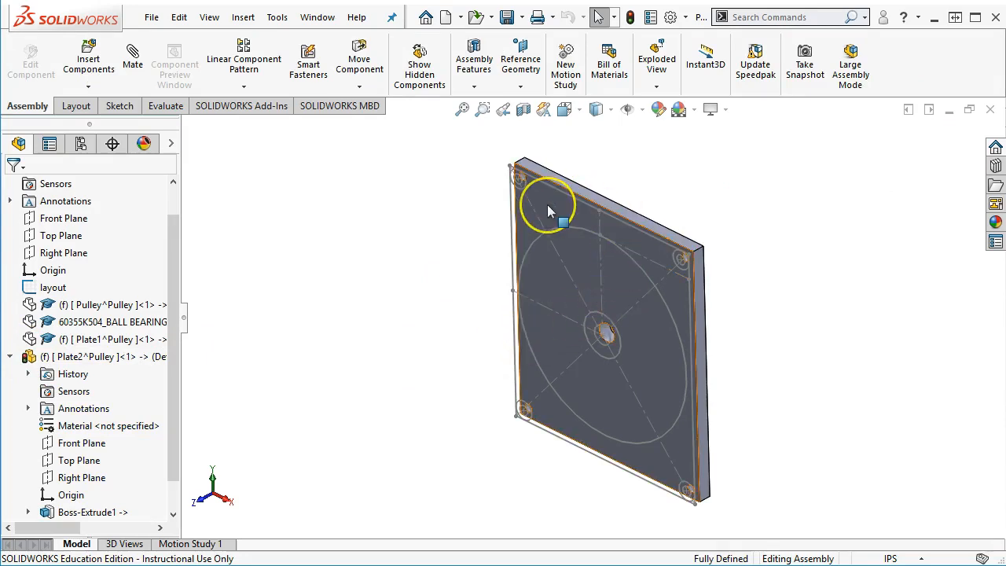
pyautogui.moveTo(625, 206); pyautogui.dragTo(588, 191, button='middle')
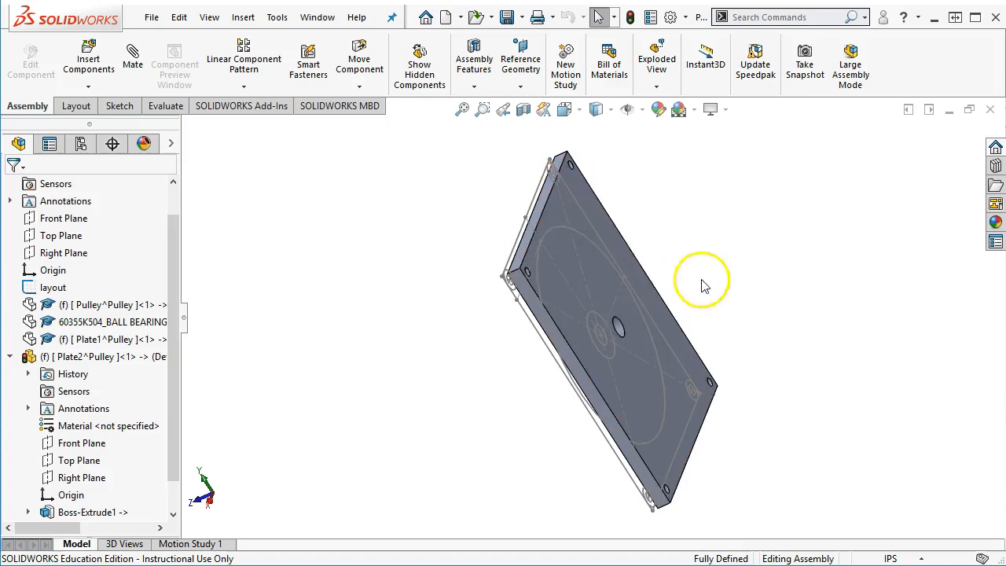
pyautogui.hotkey('ctrl', '1')
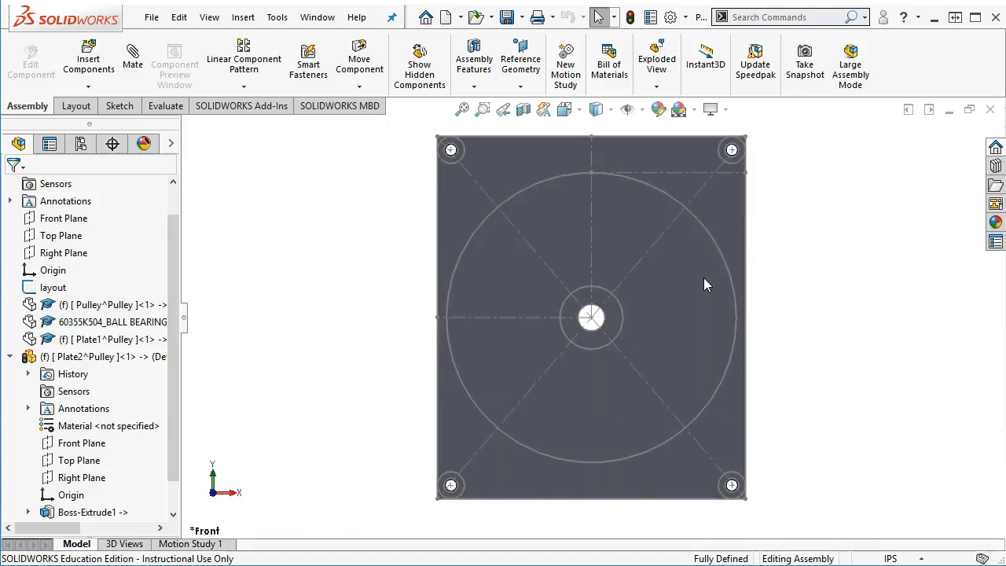
# Collapse Plate2's feature list and hide Plate2, leaving the layout sketch in view.
pyautogui.click(10, 358)
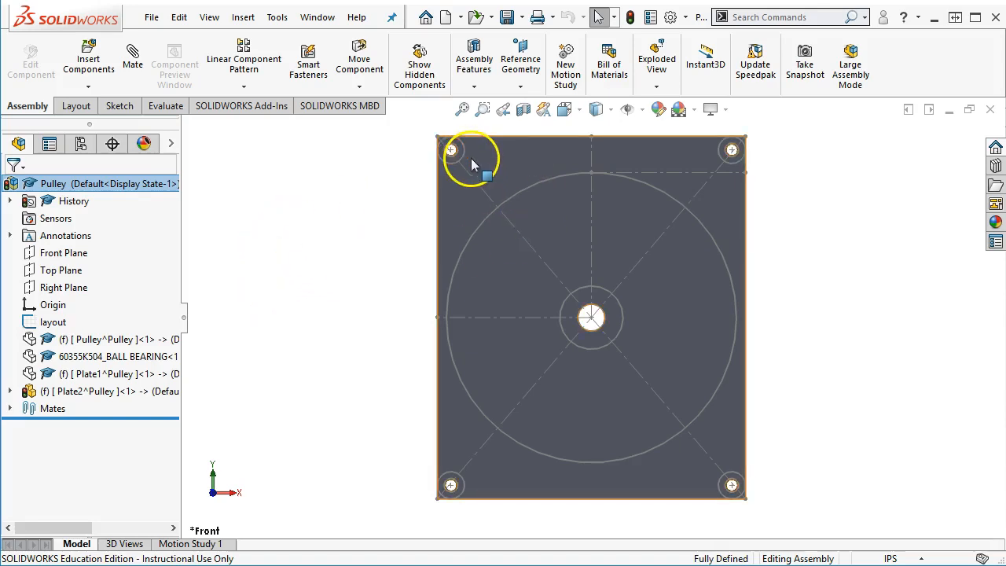
pyautogui.press('Tab')
pyautogui.click(363, 194)
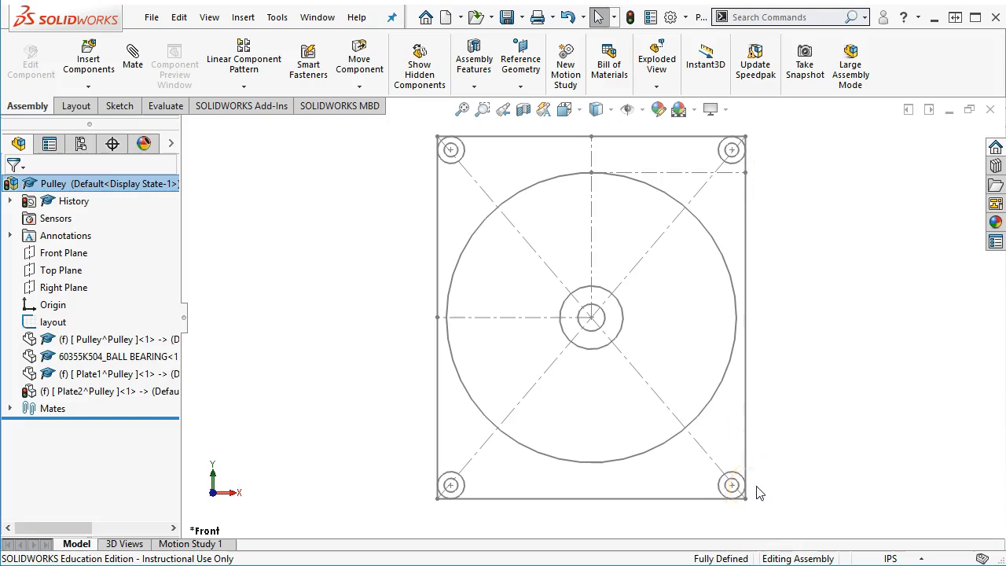
pyautogui.click(67, 252)
pyautogui.click(244, 258)
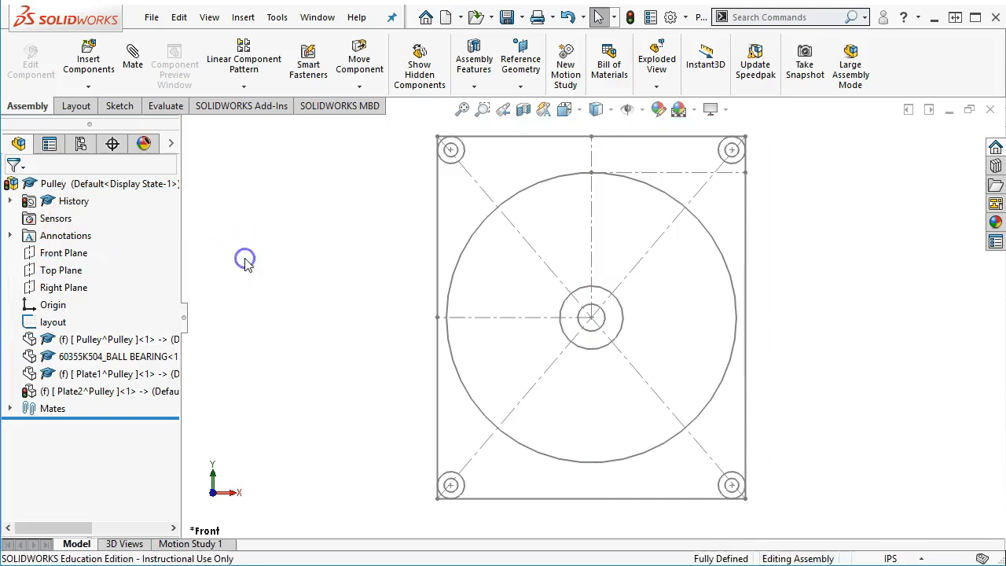
# Insert a new part into the Pulley assembly and rename it Standoff.
pyautogui.click(86, 84)
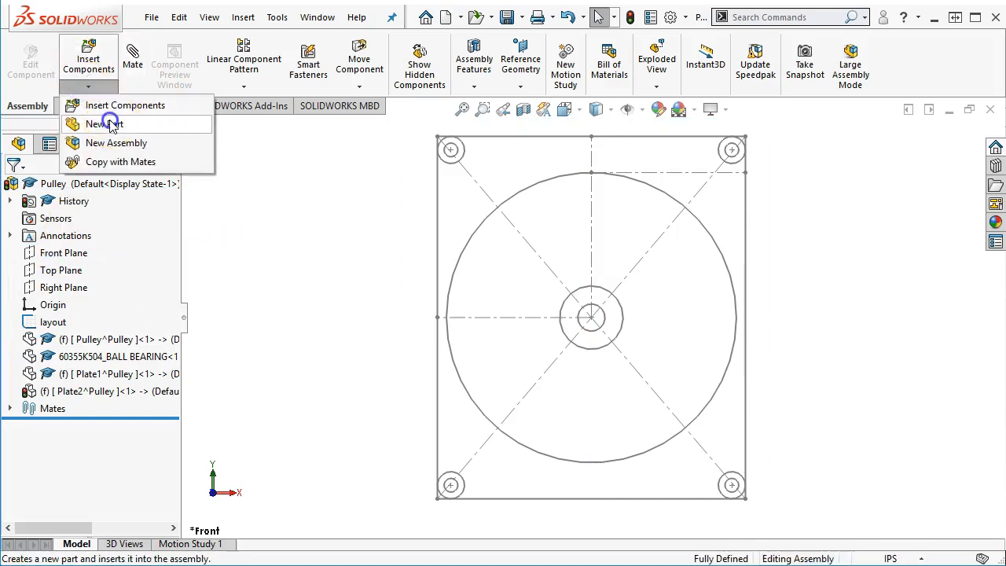
pyautogui.click(104, 124)
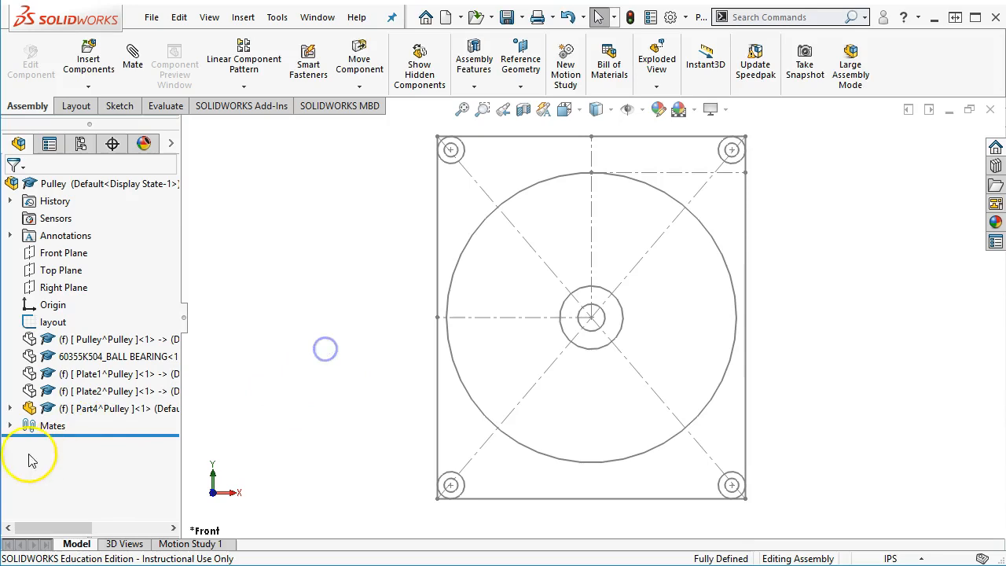
pyautogui.click(83, 409)
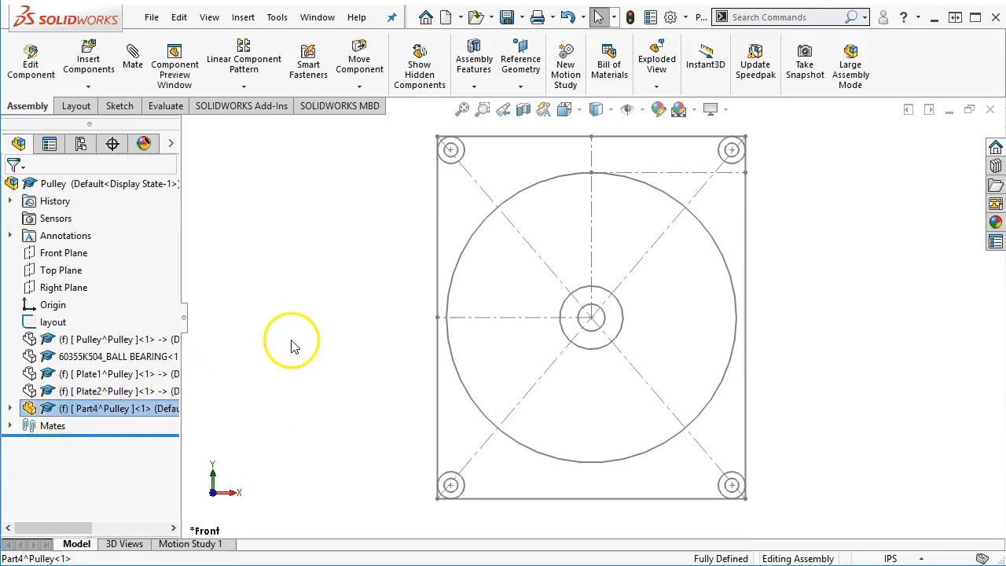
pyautogui.click(101, 410)
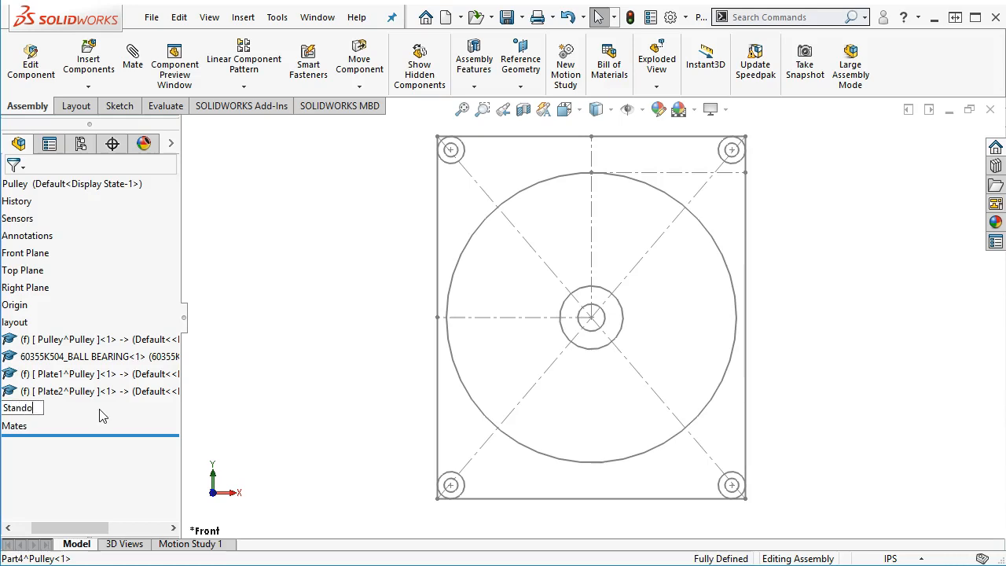
pyautogui.press('Return')
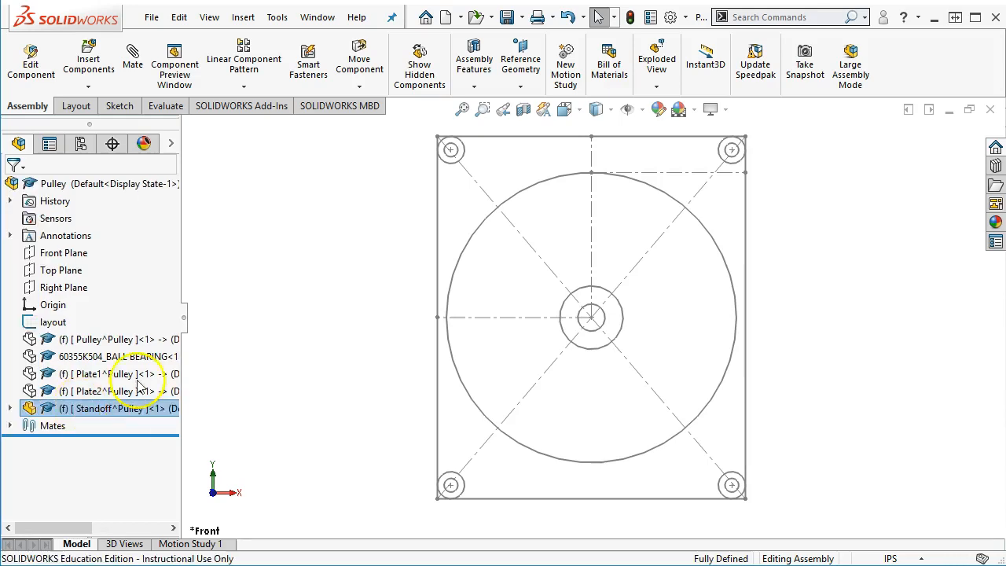
# Edit the Standoff part in context and start a sketch on its Front Plane.
pyautogui.rightClick(102, 409)
pyautogui.click(175, 92)
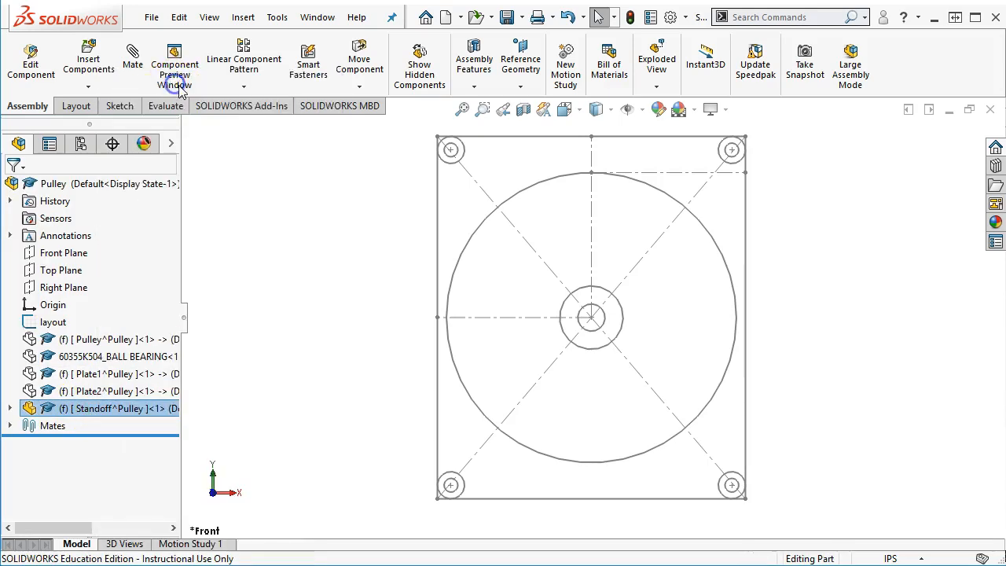
pyautogui.click(11, 408)
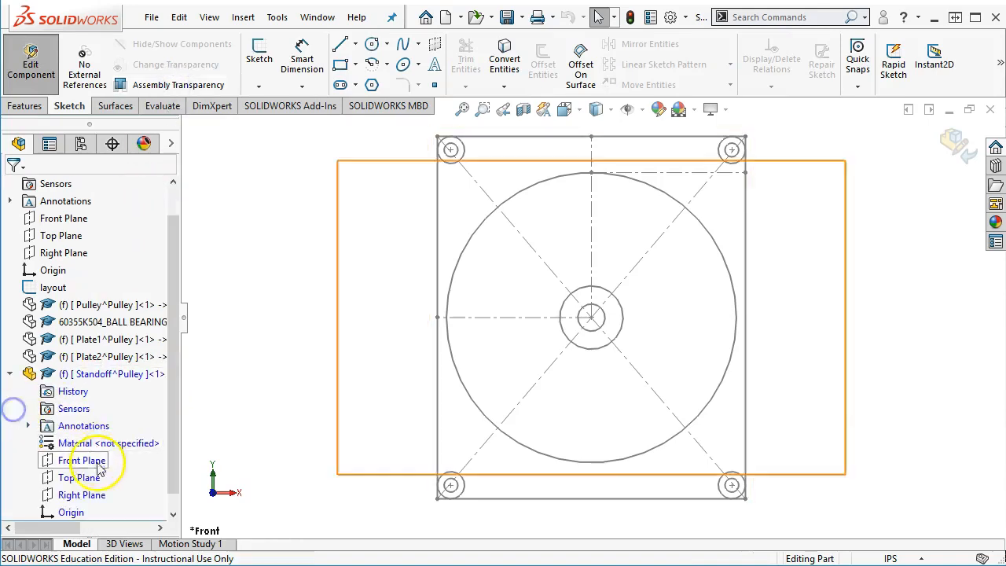
pyautogui.rightClick(72, 461)
pyautogui.click(97, 334)
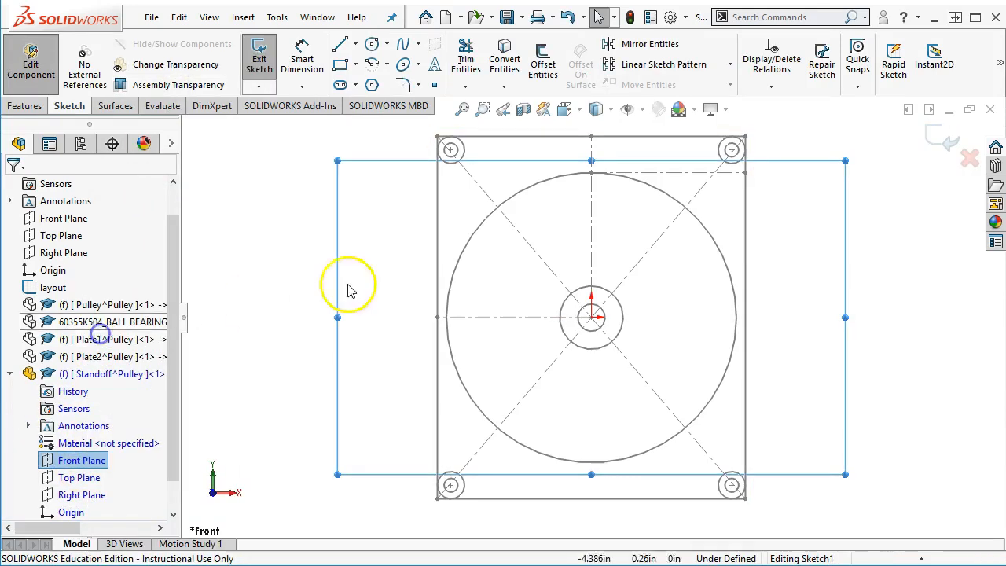
# Convert the two concentric circles at the layout's upper-left corner into the Standoff sketch.
pyautogui.scroll(-3, 449, 197)
pyautogui.scroll(-3, 573, 146)
pyautogui.scroll(-4, 552, 210)
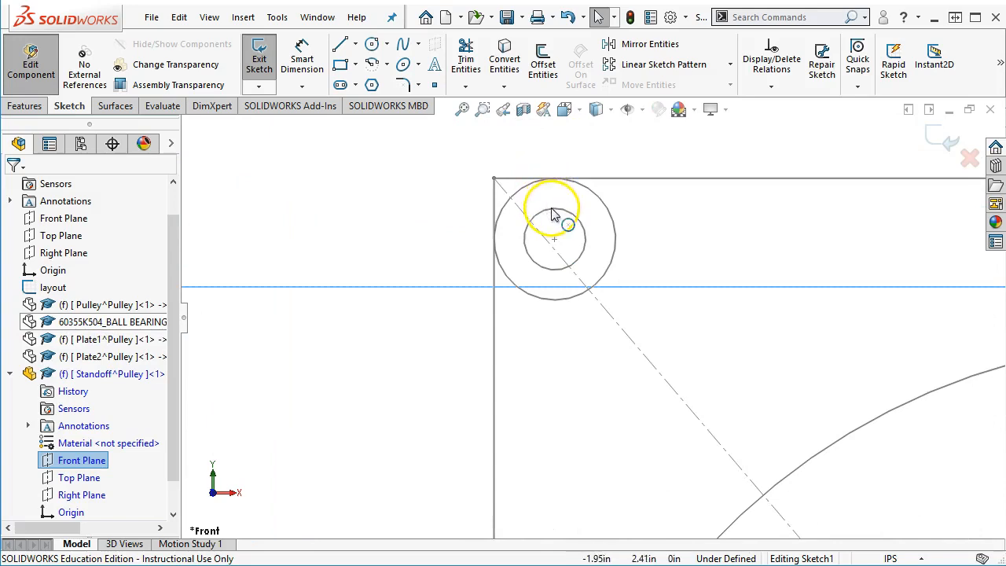
pyautogui.click(553, 213)
pyautogui.keyDown('ctrl'); pyautogui.click(613, 235); pyautogui.keyUp('ctrl')
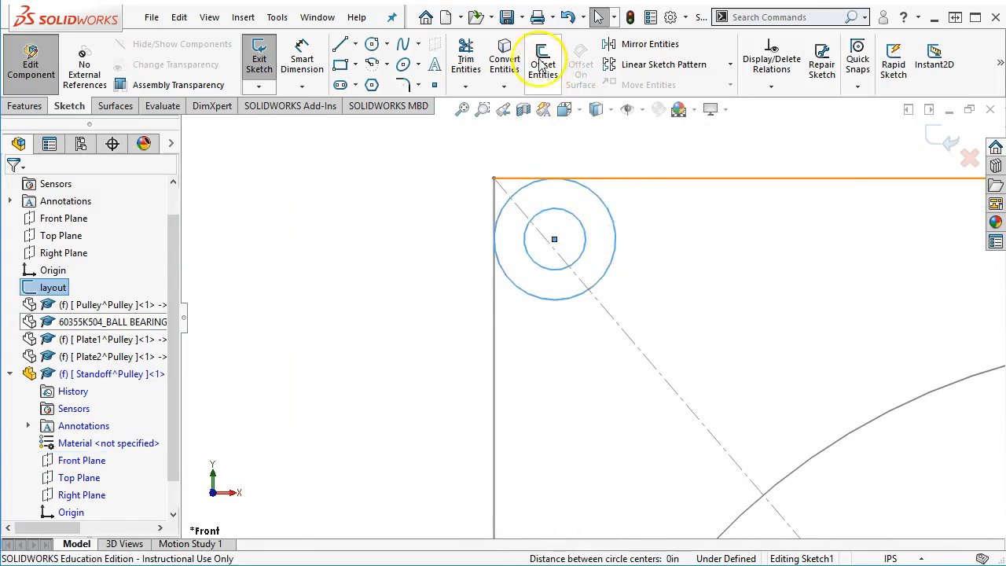
pyautogui.click(505, 61)
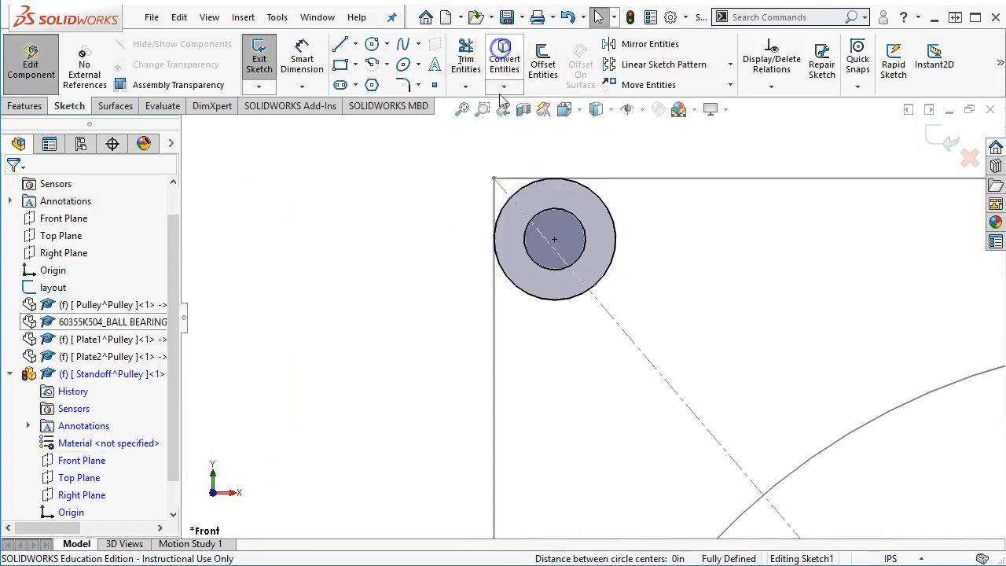
# Show Plate1 and Plate2 again so their inner faces can be used as references for the Standoff.
pyautogui.click(25, 106)
pyautogui.press('f')
pyautogui.moveTo(364, 269); pyautogui.dragTo(301, 341, button='middle')
pyautogui.click(171, 143)
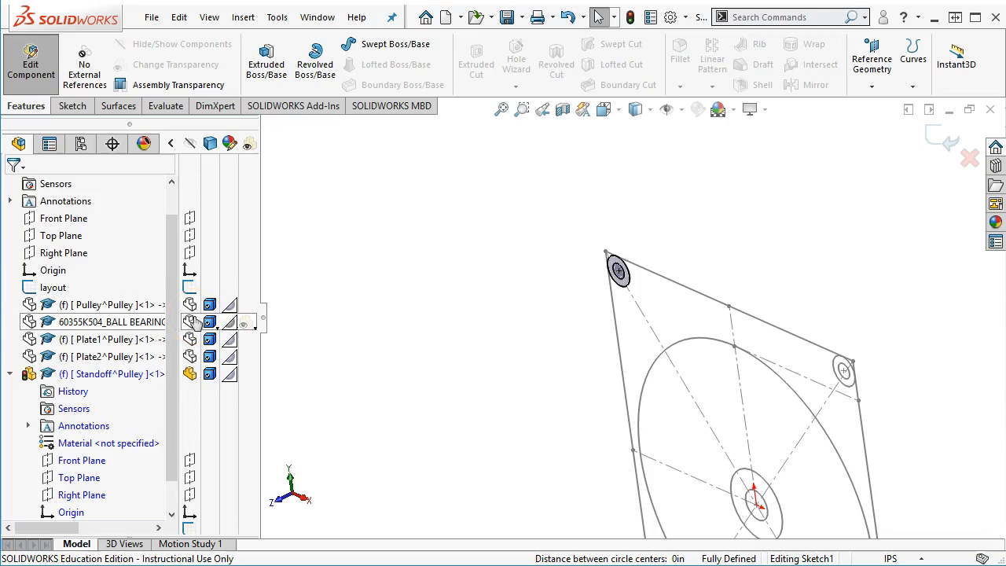
pyautogui.click(188, 344)
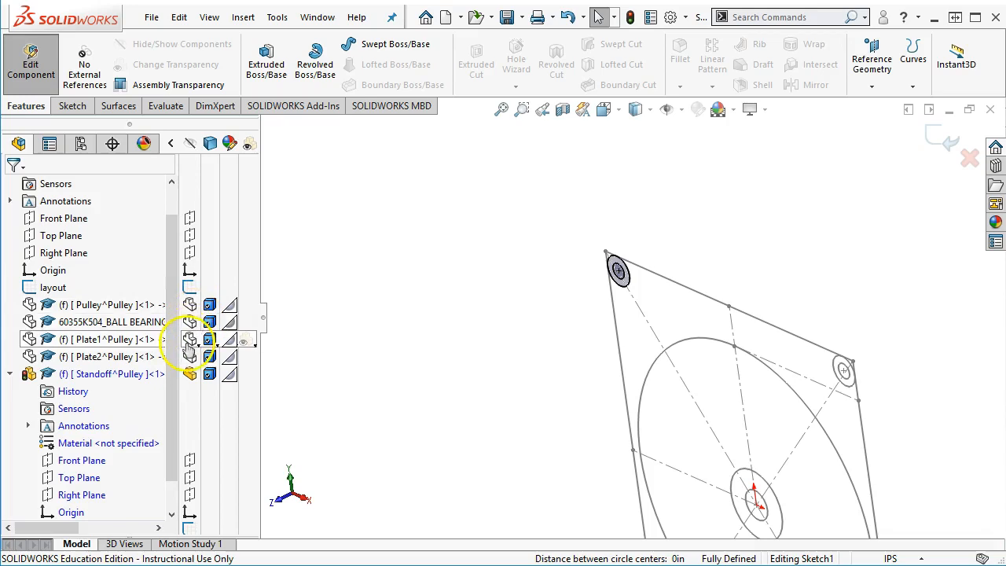
pyautogui.click(189, 342)
pyautogui.click(191, 357)
pyautogui.moveTo(356, 307); pyautogui.dragTo(364, 401, button='middle')
pyautogui.scroll(-3, 703, 282)
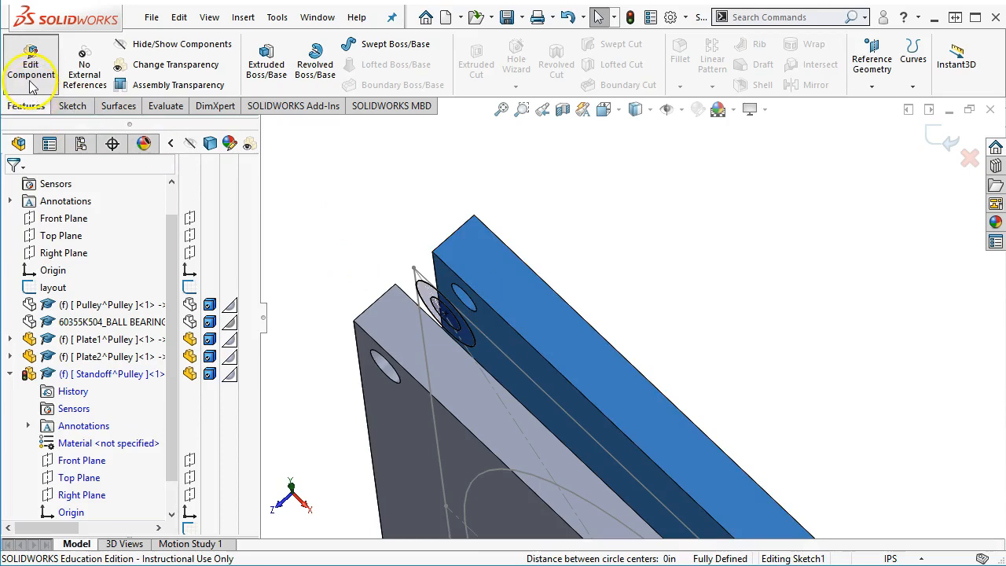
# Start a boss extrusion of the Standoff sketch with Direction 1 Up To Surface at Plate2's inner face.
pyautogui.click(255, 63)
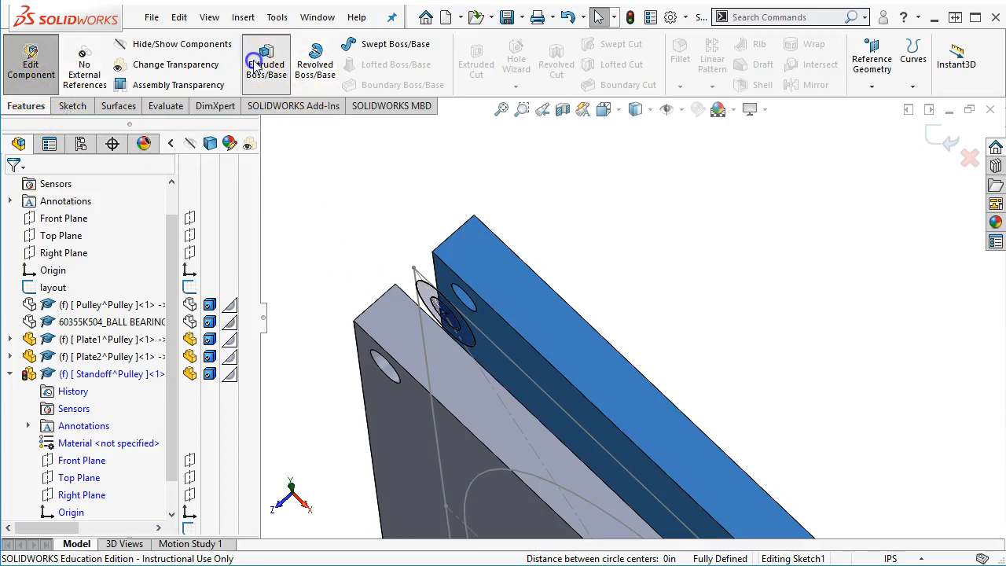
pyautogui.click(108, 234)
pyautogui.click(109, 238)
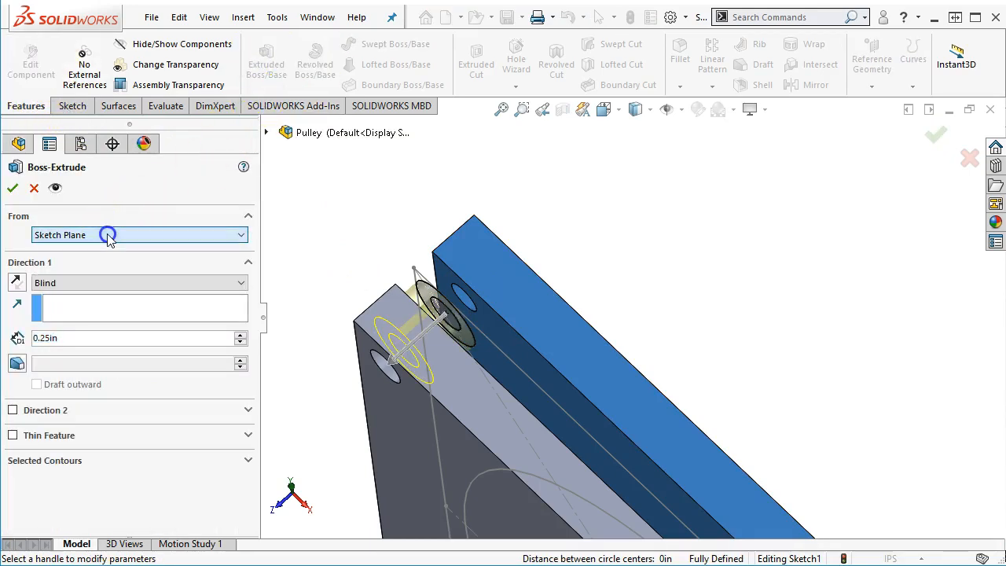
pyautogui.click(86, 286)
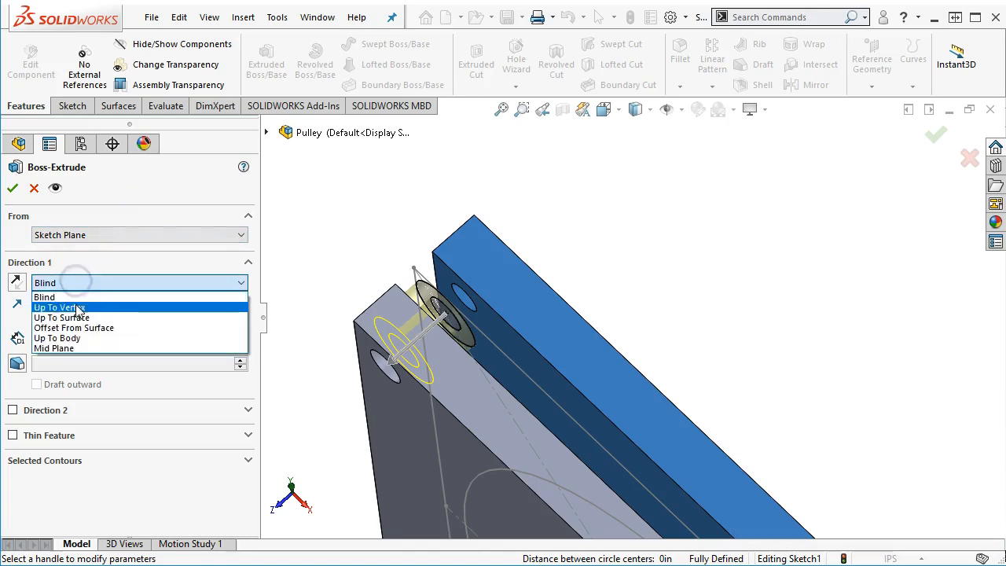
pyautogui.click(79, 312)
pyautogui.click(523, 363)
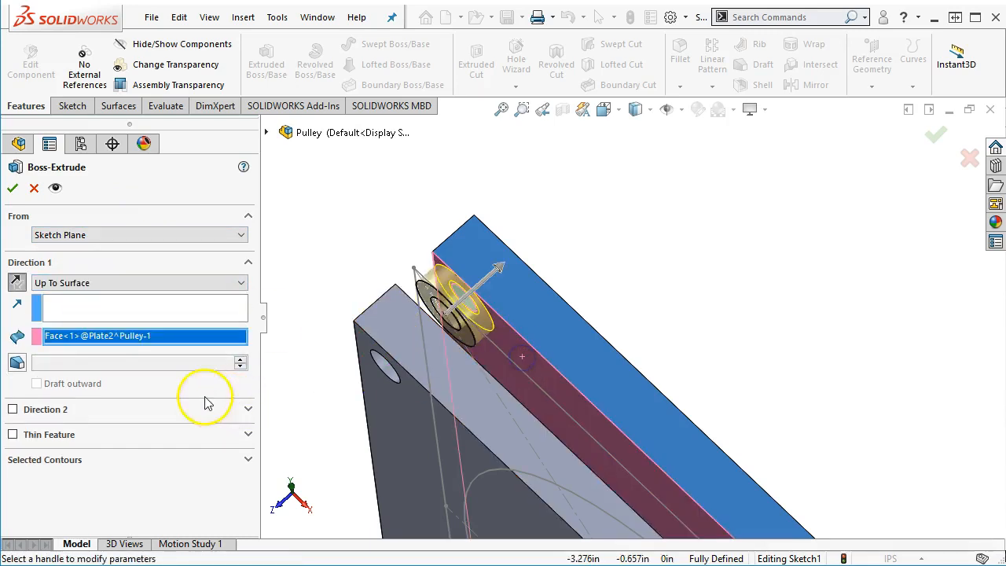
# Enable Direction 2 of the Standoff extrusion and set it Up To Surface at Plate1's inner face.
pyautogui.click(13, 411)
pyautogui.click(74, 430)
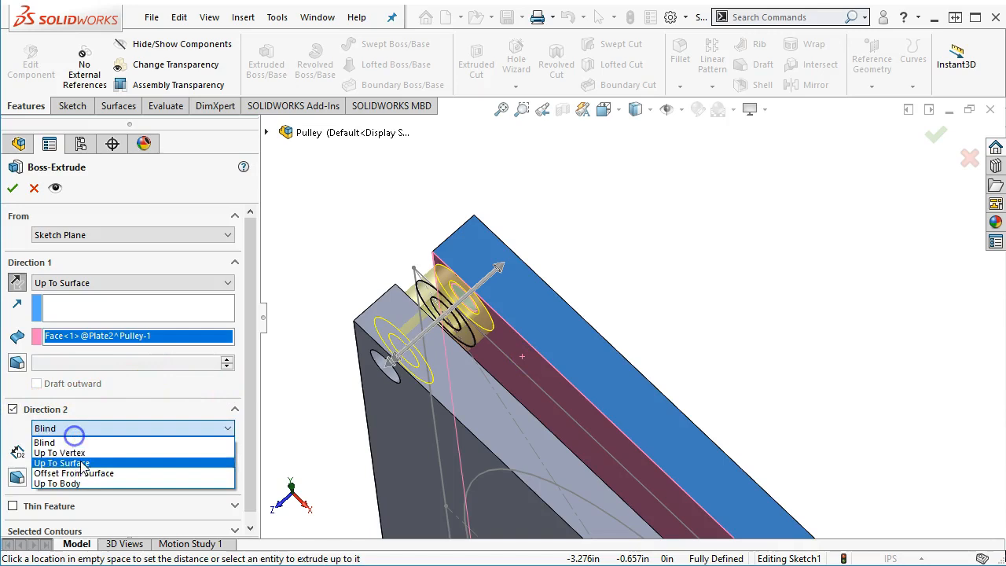
pyautogui.click(81, 465)
pyautogui.moveTo(764, 279); pyautogui.dragTo(723, 325, button='middle')
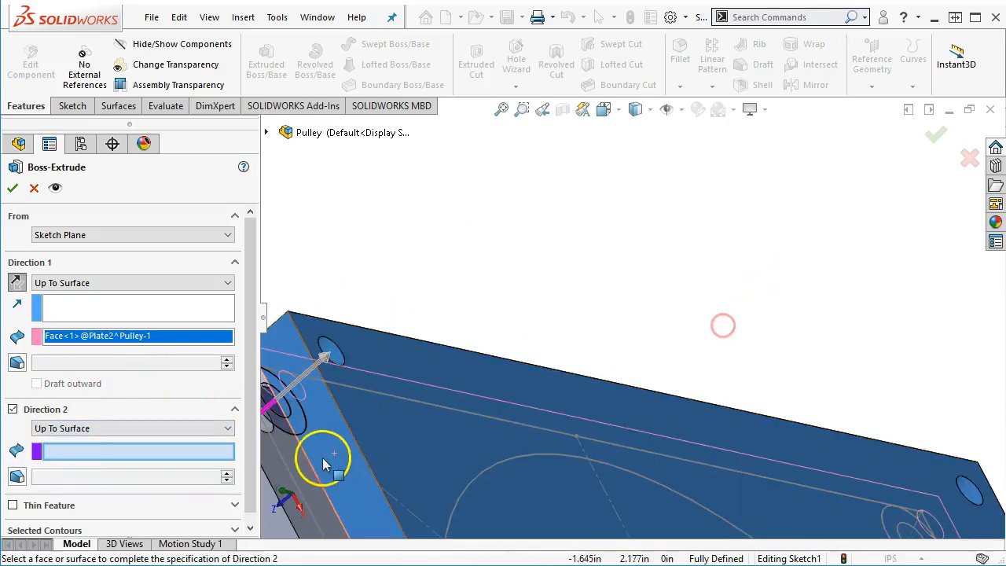
pyautogui.click(276, 465)
pyautogui.moveTo(279, 468); pyautogui.dragTo(361, 285, button='middle')
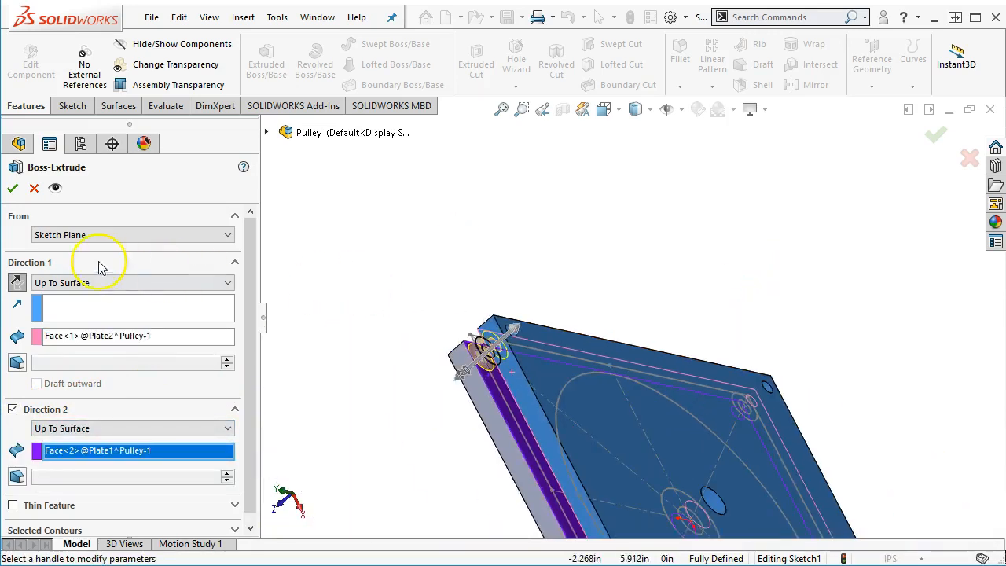
# Accept the two-direction boss extrusion of the Standoff spanning the gap between Plate1 and Plate2.
pyautogui.click(12, 188)
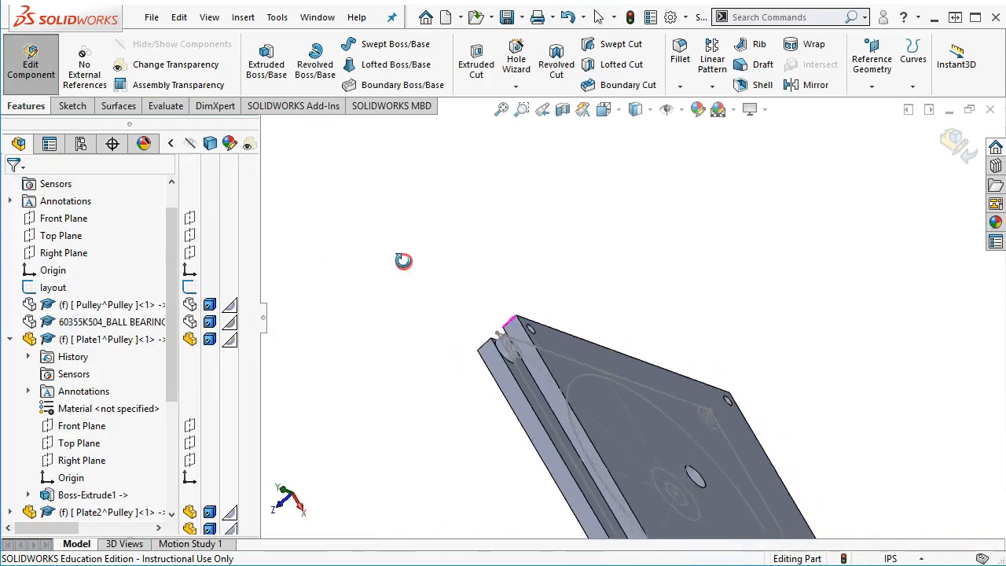
pyautogui.moveTo(429, 230); pyautogui.dragTo(456, 220, button='middle')
pyautogui.scroll(-4, 552, 381)
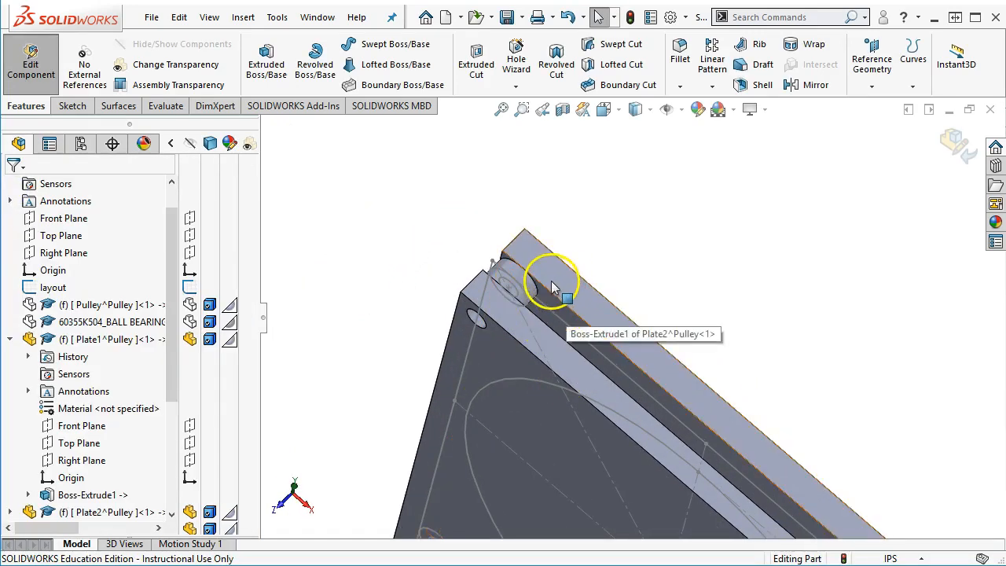
pyautogui.hotkey('ctrl', '1')
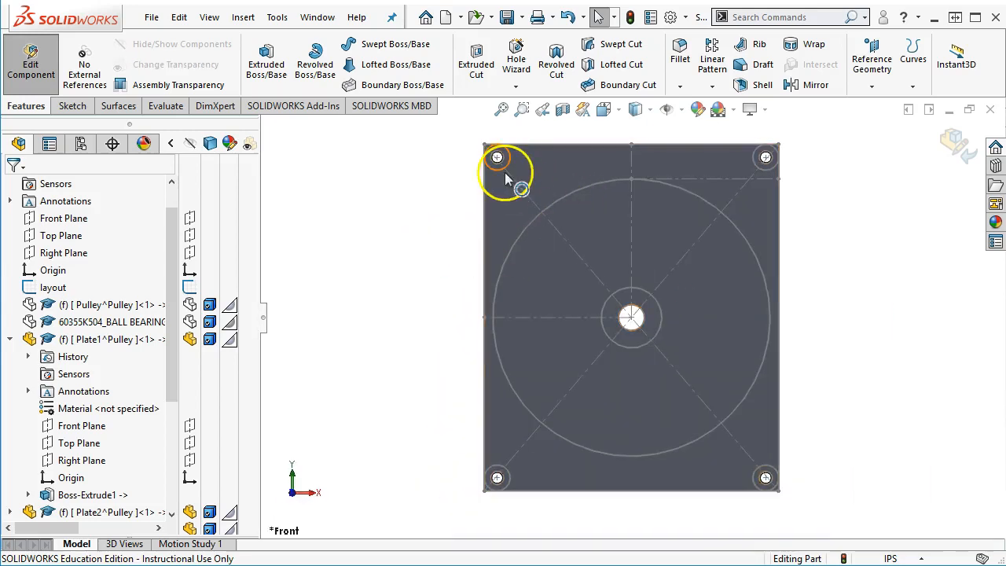
# Hide Plate1 and return from editing the Standoff in context to the Pulley assembly.
pyautogui.click(534, 175)
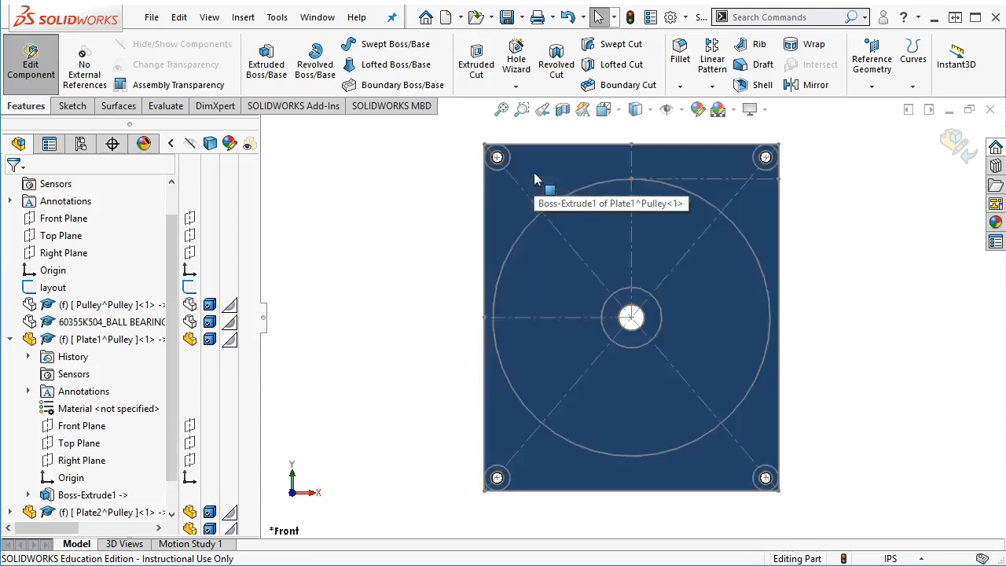
pyautogui.moveTo(517, 195); pyautogui.dragTo(564, 330, button='middle')
pyautogui.click(955, 146)
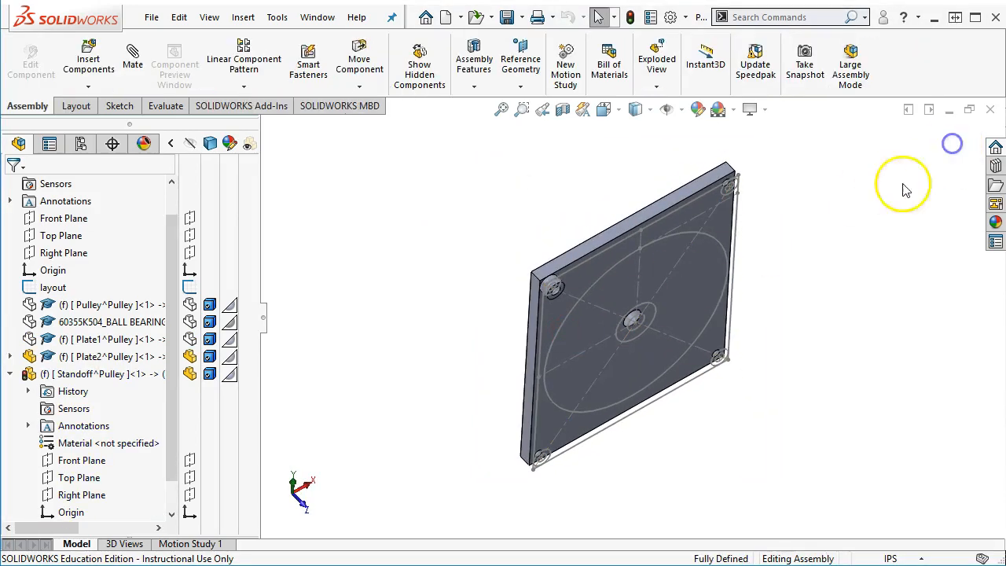
# Open the Standoff part in its own window and highlight its origin to see its offset from the body.
pyautogui.scroll(-5, 554, 287)
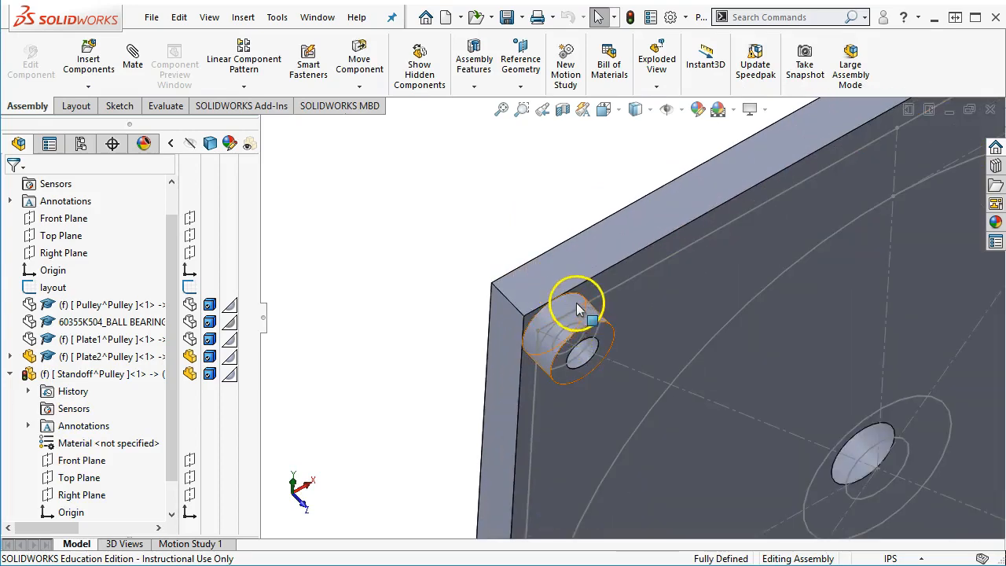
pyautogui.click(576, 306)
pyautogui.rightClick(568, 300)
pyautogui.click(571, 16)
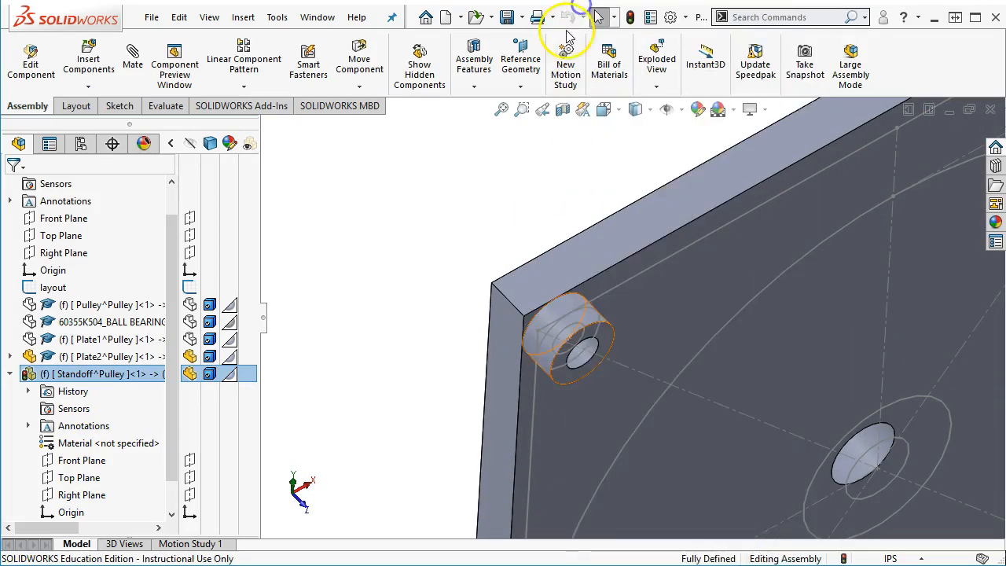
pyautogui.moveTo(561, 189); pyautogui.dragTo(467, 236, button='middle')
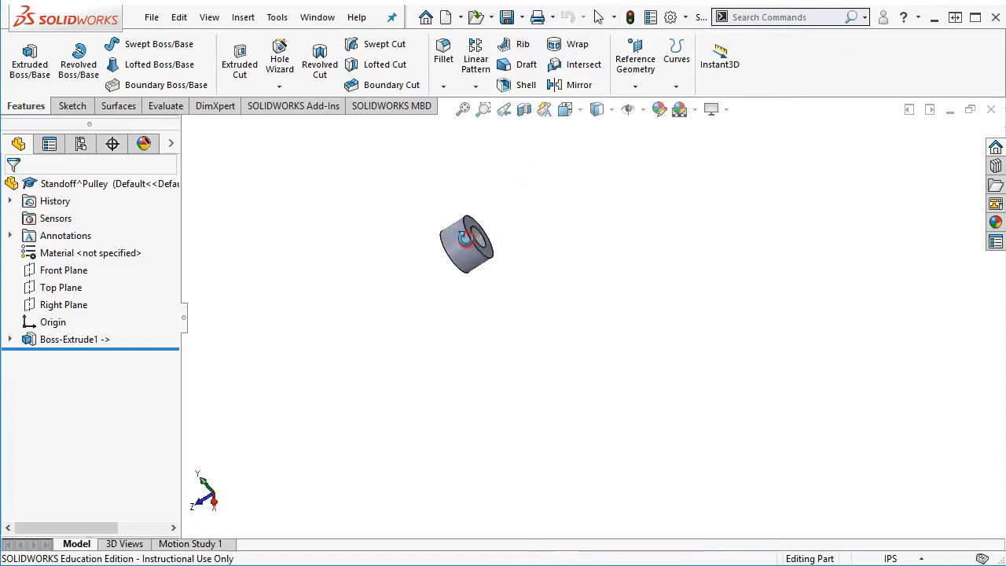
pyautogui.click(55, 322)
pyautogui.moveTo(309, 341); pyautogui.dragTo(404, 295, button='middle')
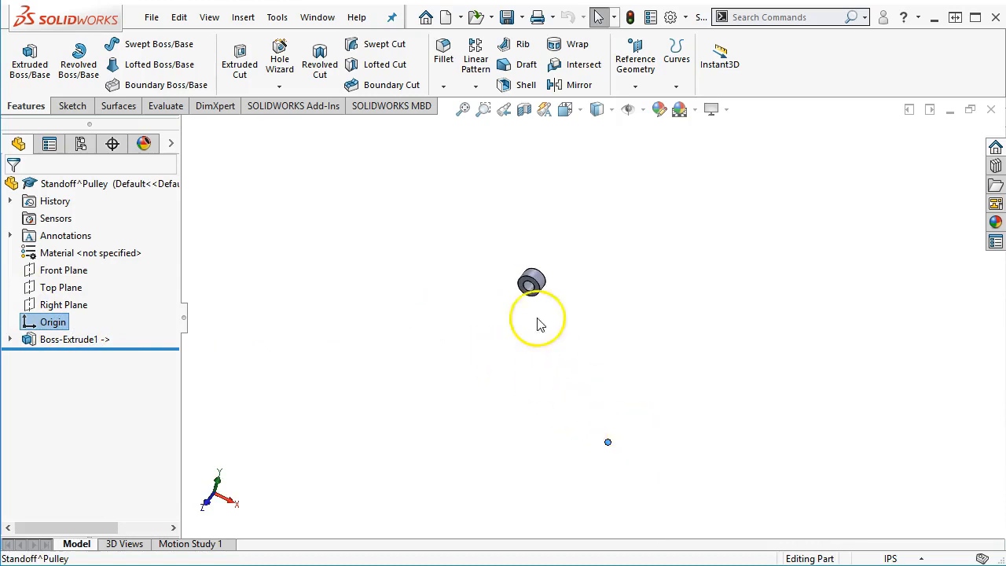
# Add a mate reference to the Standoff with the bore's circular end edge as primary entity, type Default and alignment Any.
pyautogui.scroll(-5, 535, 281)
pyautogui.moveTo(613, 265); pyautogui.dragTo(573, 270, button='middle')
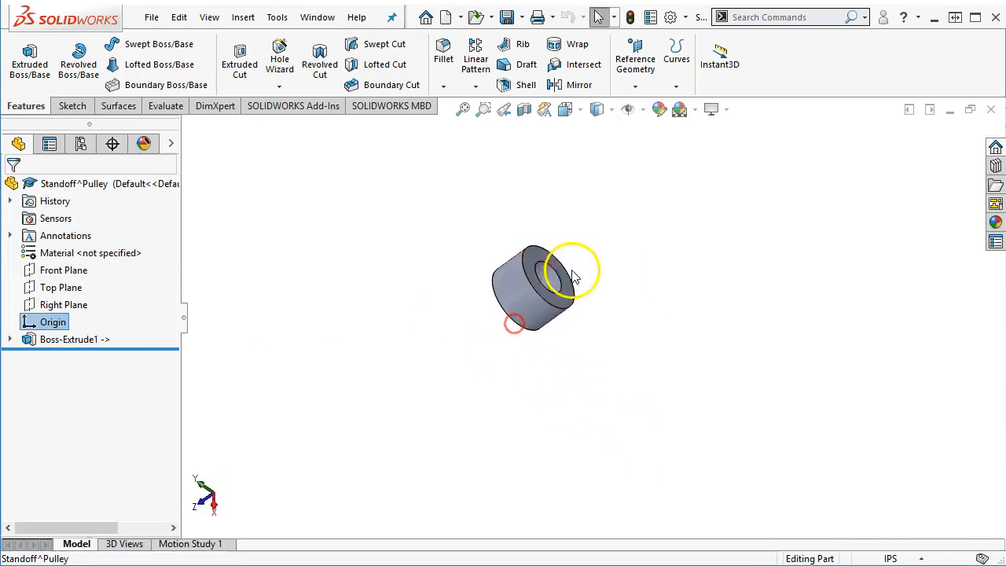
pyautogui.scroll(-4, 550, 276)
pyautogui.click(528, 285)
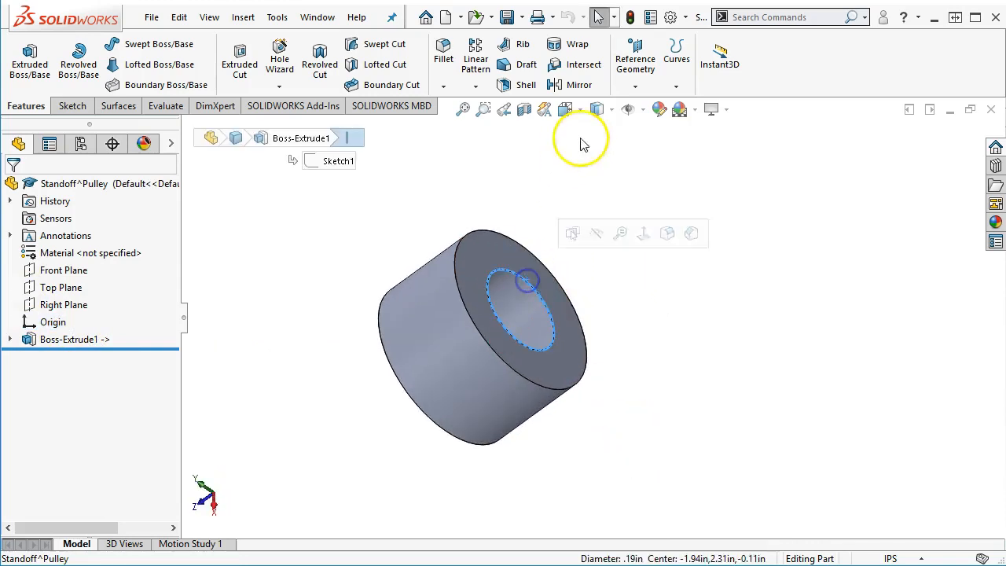
pyautogui.click(635, 85)
pyautogui.click(675, 219)
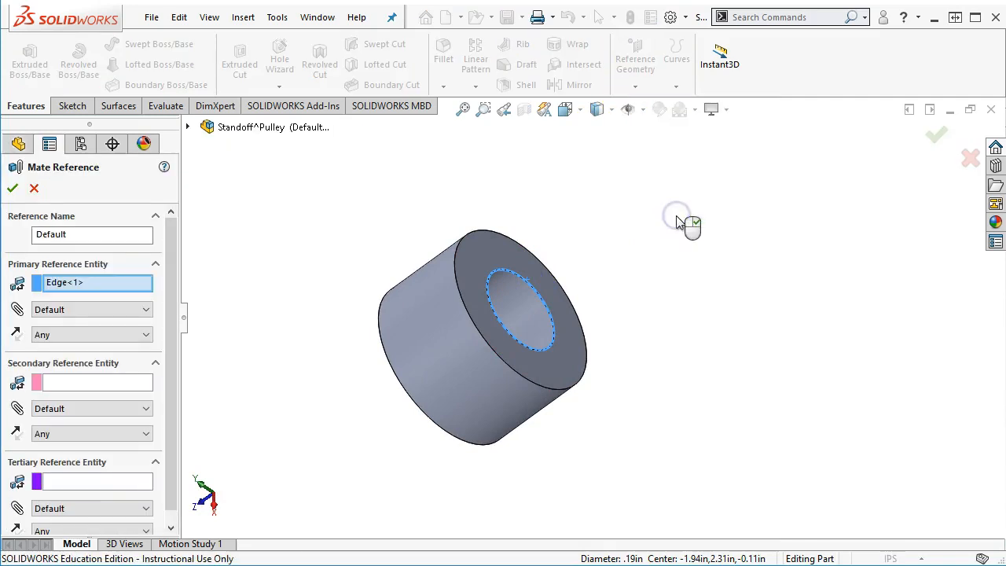
pyautogui.click(110, 336)
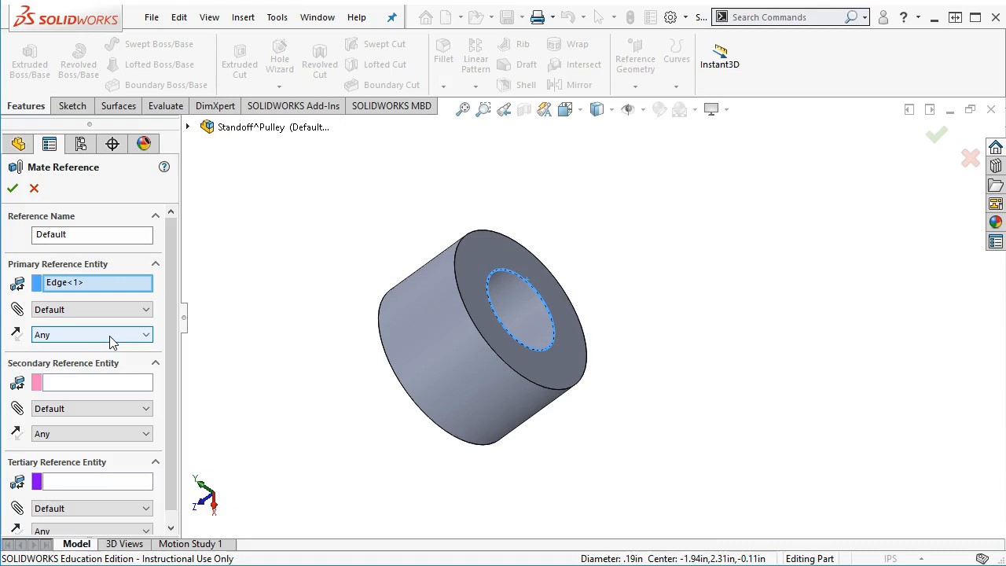
pyautogui.click(16, 188)
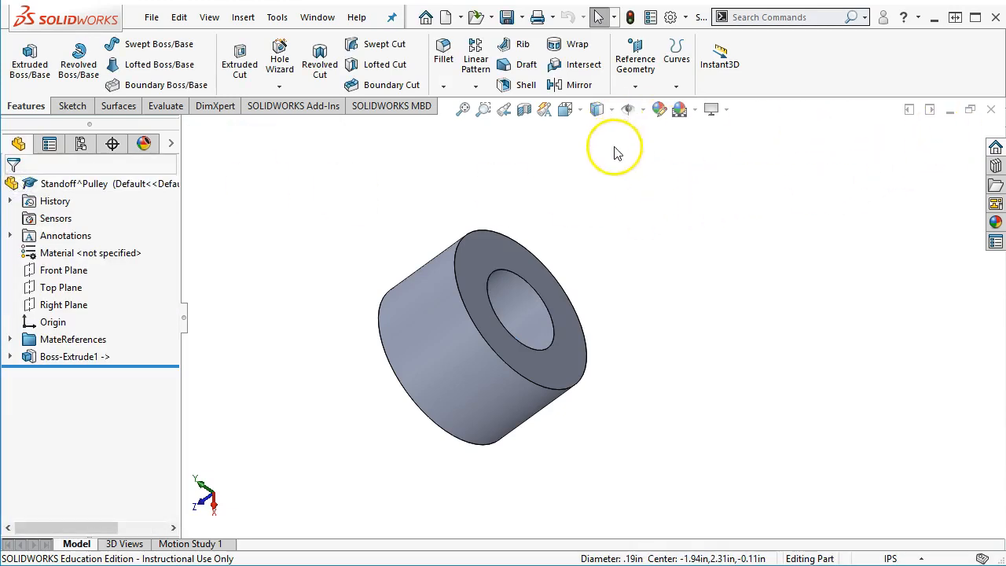
# Close the Standoff part window and hide the layout sketch in the Pulley assembly.
pyautogui.click(986, 111)
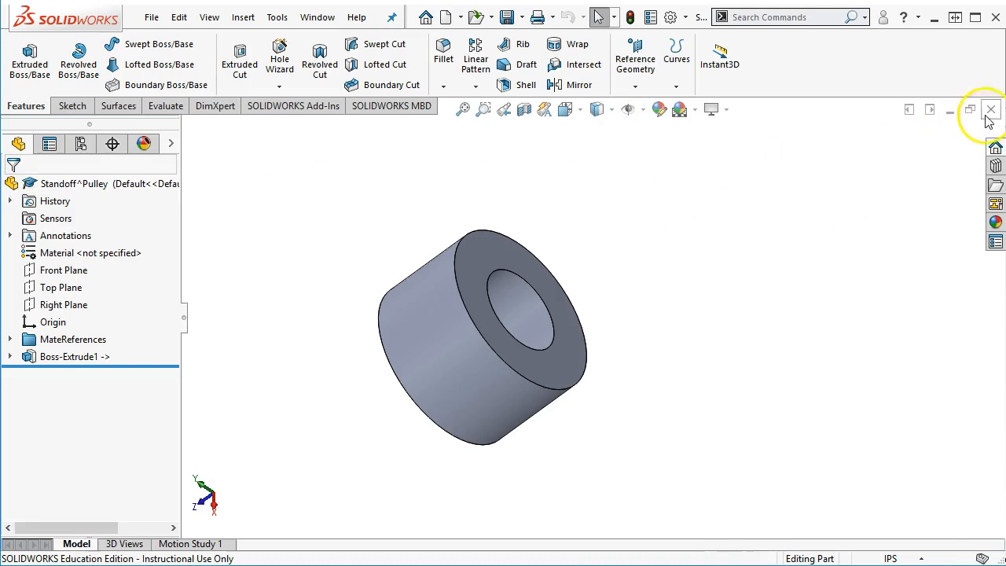
pyautogui.scroll(2, 705, 307)
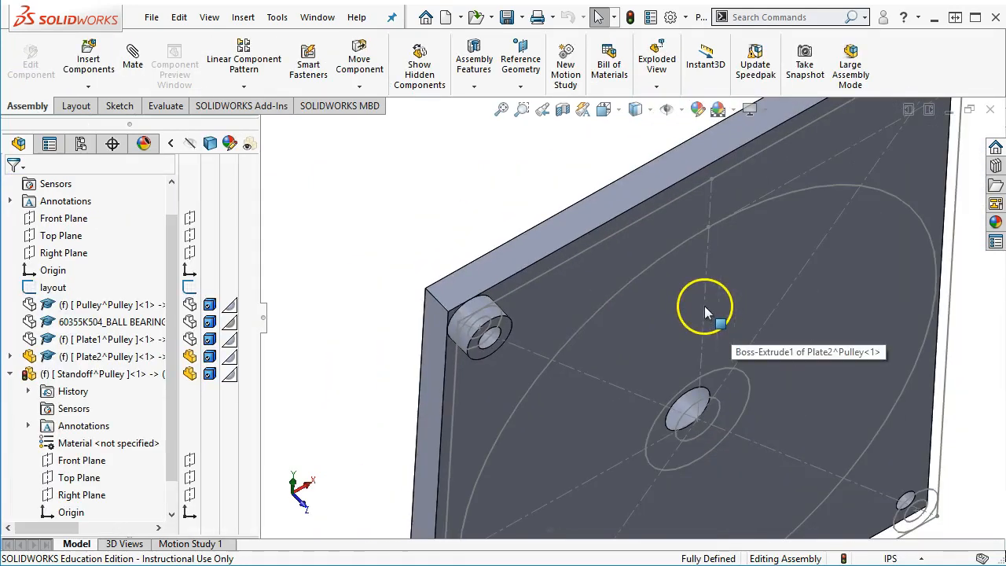
pyautogui.click(189, 285)
pyautogui.click(170, 143)
# Copy the Standoff onto Plate2's three remaining corner holes, snapping each copy in place by its mate reference.
pyautogui.scroll(3, 844, 250)
pyautogui.scroll(-3, 844, 250)
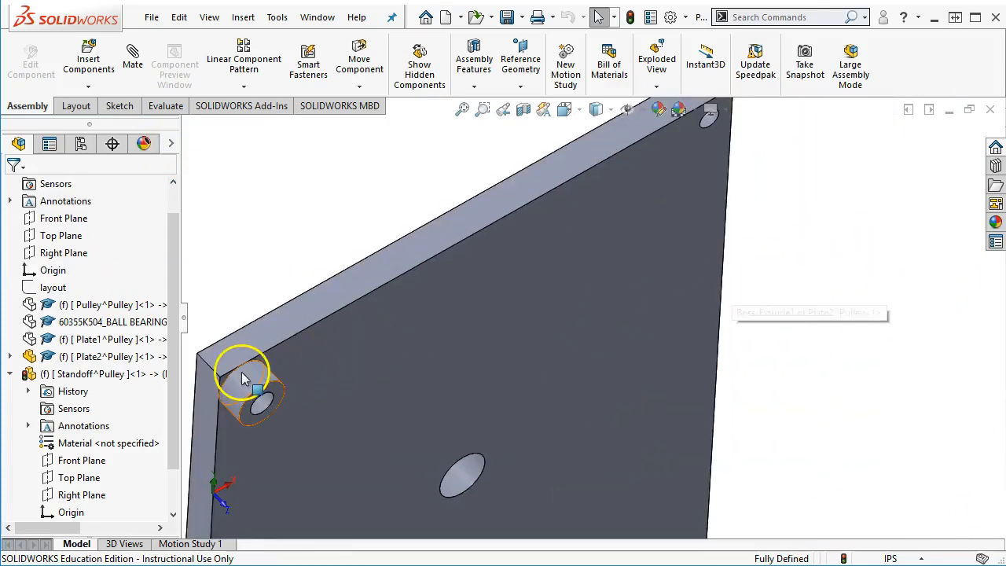
pyautogui.keyDown('ctrl'); pyautogui.moveTo(238, 385); pyautogui.dragTo(702, 130); pyautogui.keyUp('ctrl')
pyautogui.scroll(3, 696, 433)
pyautogui.scroll(-3, 696, 433)
pyautogui.keyDown('ctrl'); pyautogui.moveTo(294, 203); pyautogui.dragTo(546, 297); pyautogui.keyUp('ctrl')
pyautogui.click(668, 407)
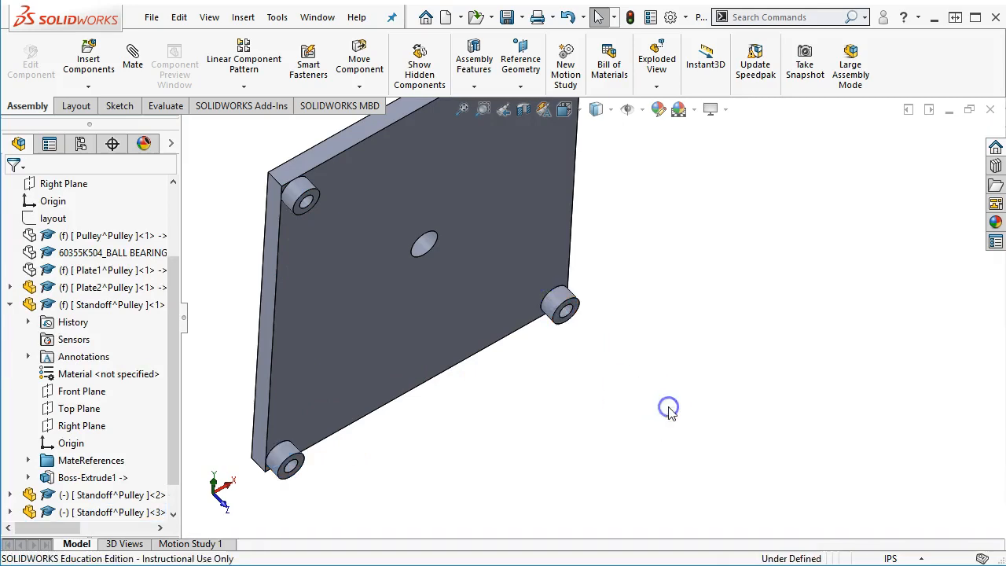
pyautogui.hotkey('ctrl', '1')
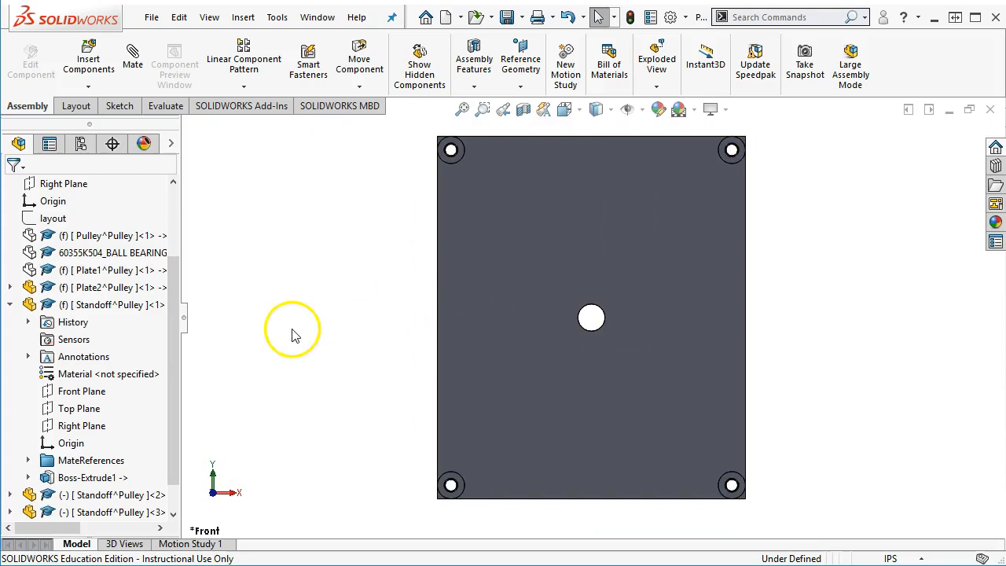
# Collapse the Standoff's feature list and show the Pulley, the ball bearing and Plate1 again.
pyautogui.click(9, 305)
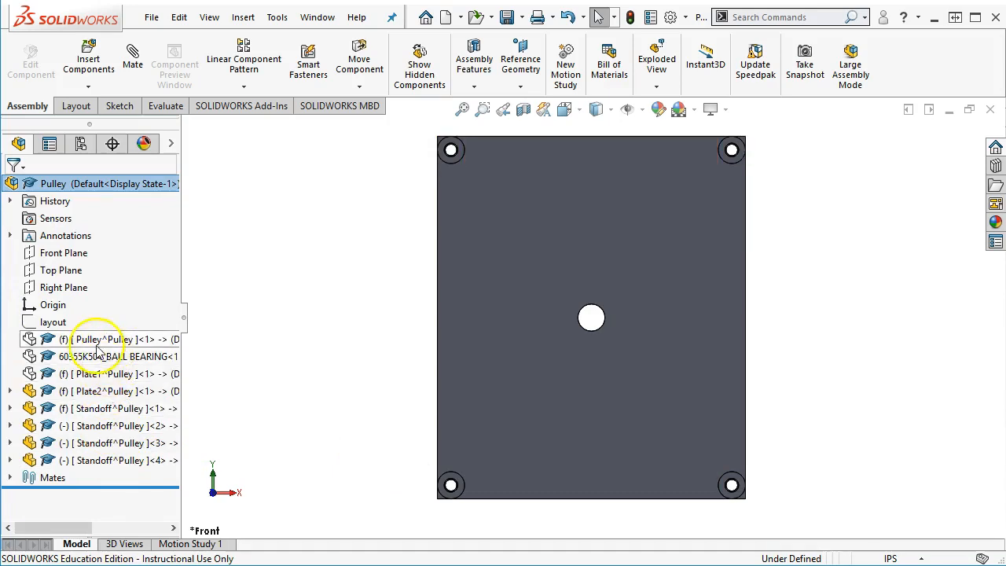
pyautogui.click(173, 142)
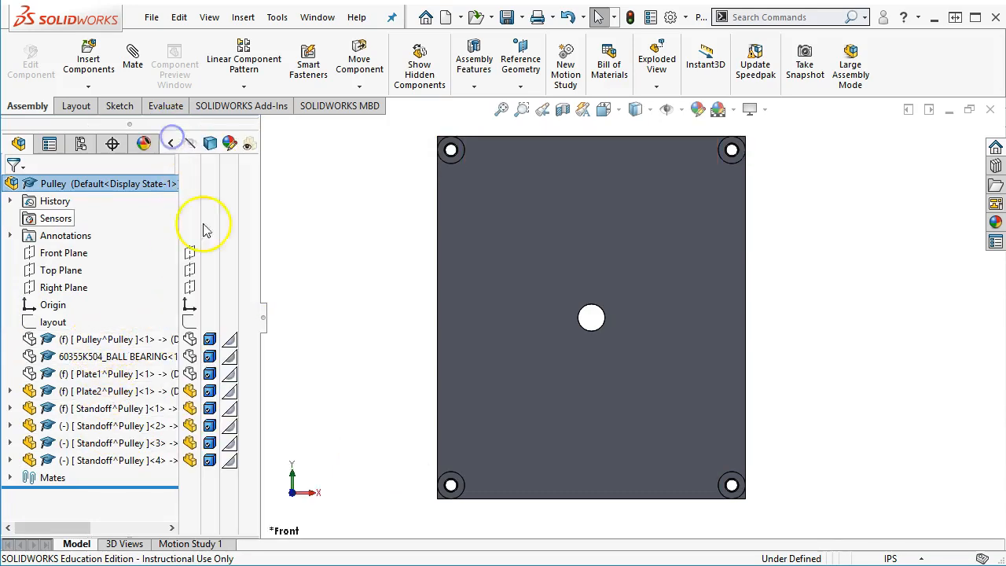
pyautogui.click(189, 373)
pyautogui.click(190, 373)
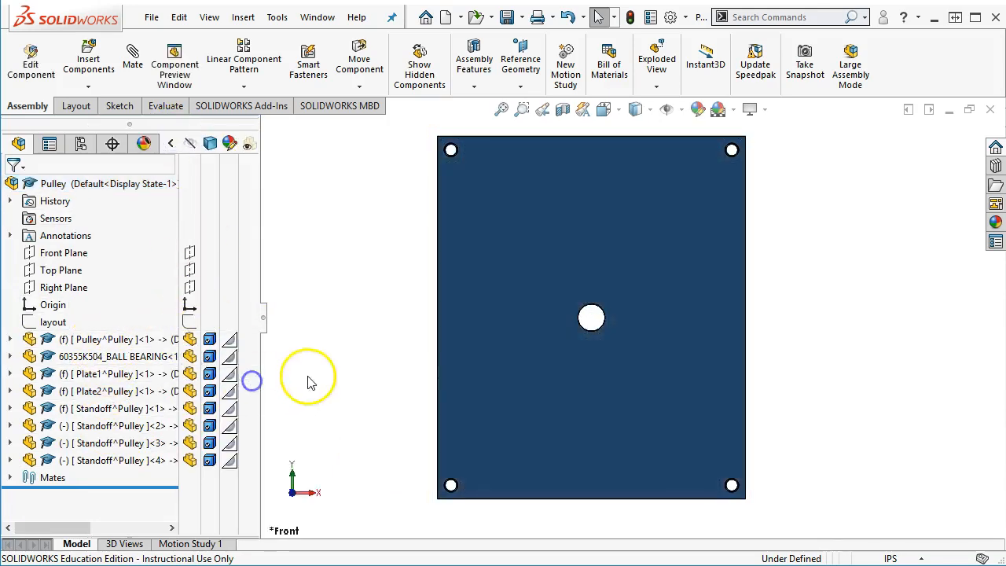
pyautogui.click(170, 142)
pyautogui.click(297, 334)
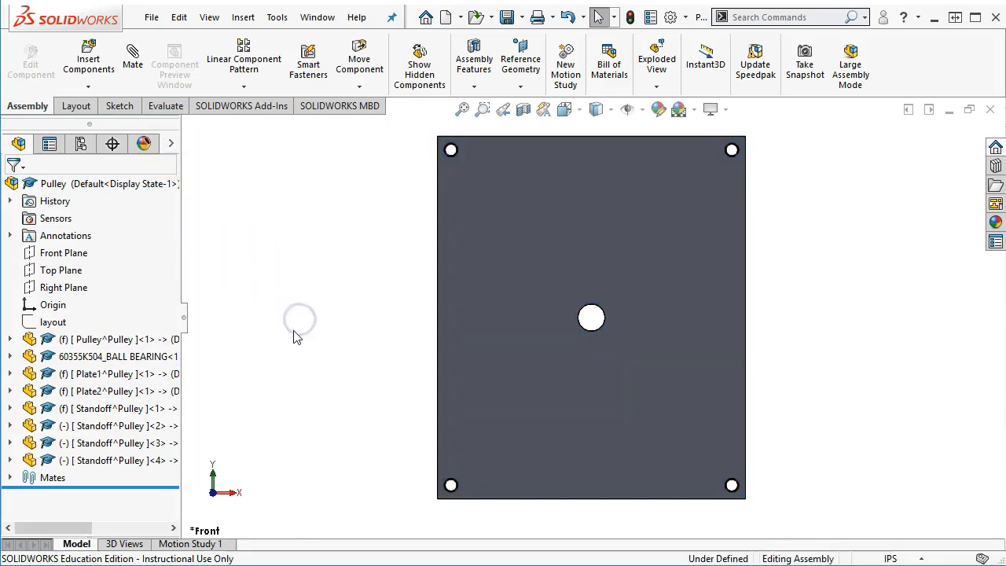
# Review the assembly's configurations and display states, and examine how the standoffs sit between the two plates.
pyautogui.click(80, 143)
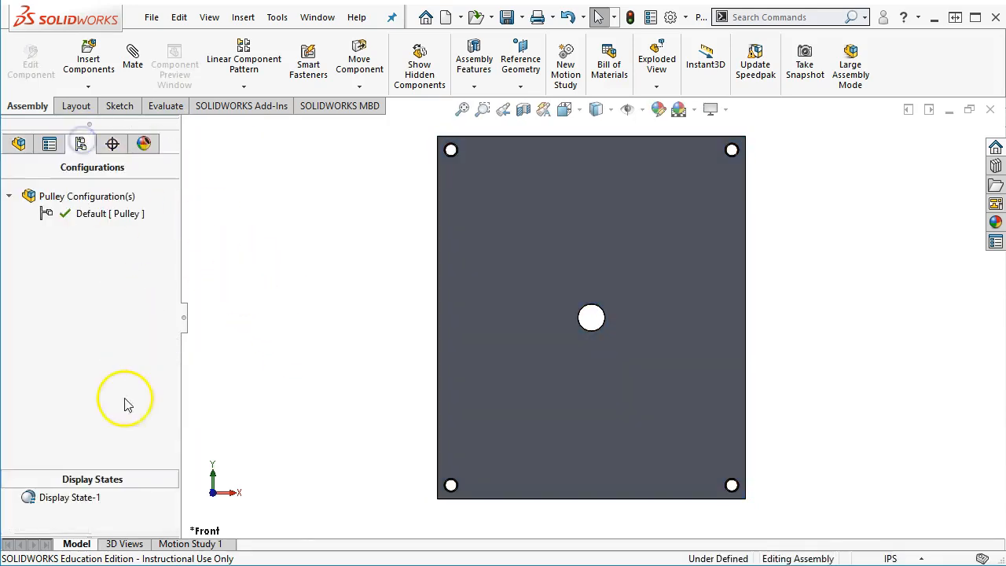
pyautogui.click(41, 497)
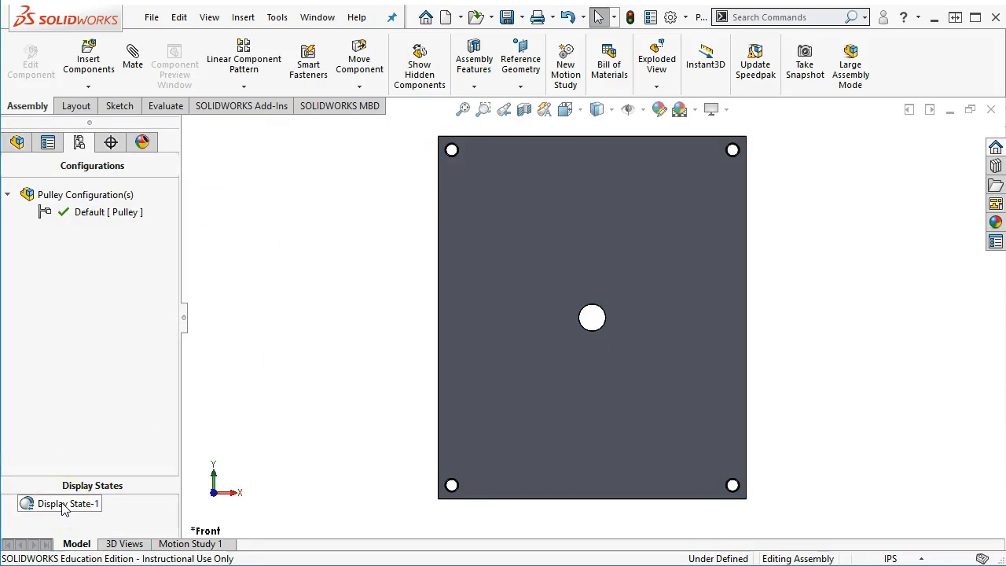
pyautogui.moveTo(274, 359); pyautogui.dragTo(239, 438, button='middle')
pyautogui.scroll(2, 239, 440)
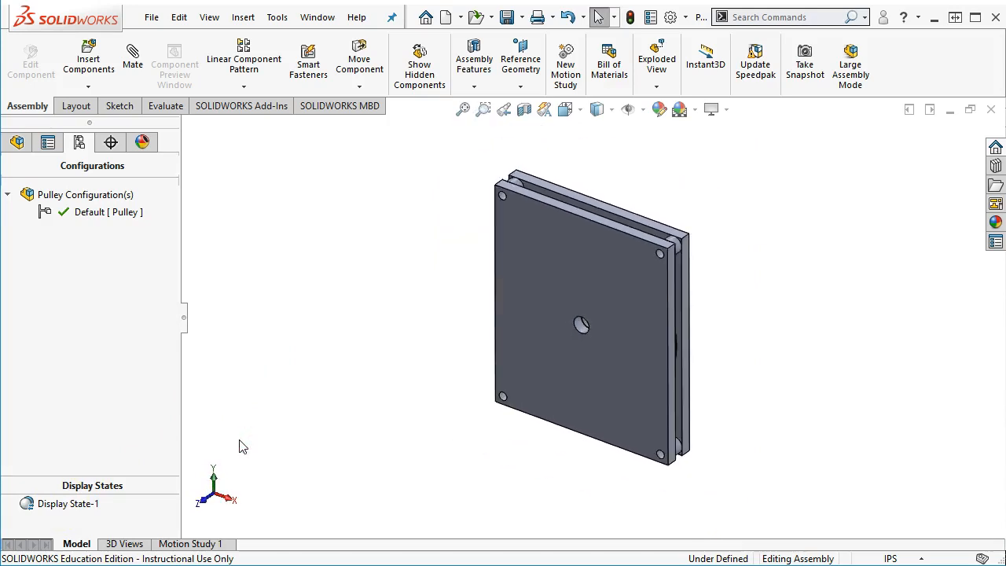
pyautogui.scroll(-5, 560, 206)
pyautogui.click(497, 201)
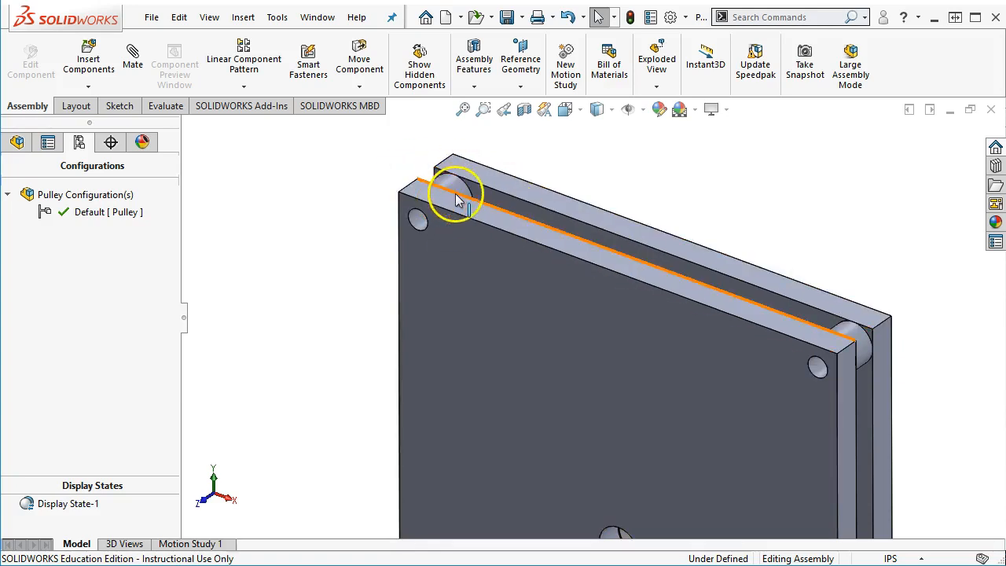
pyautogui.click(484, 224)
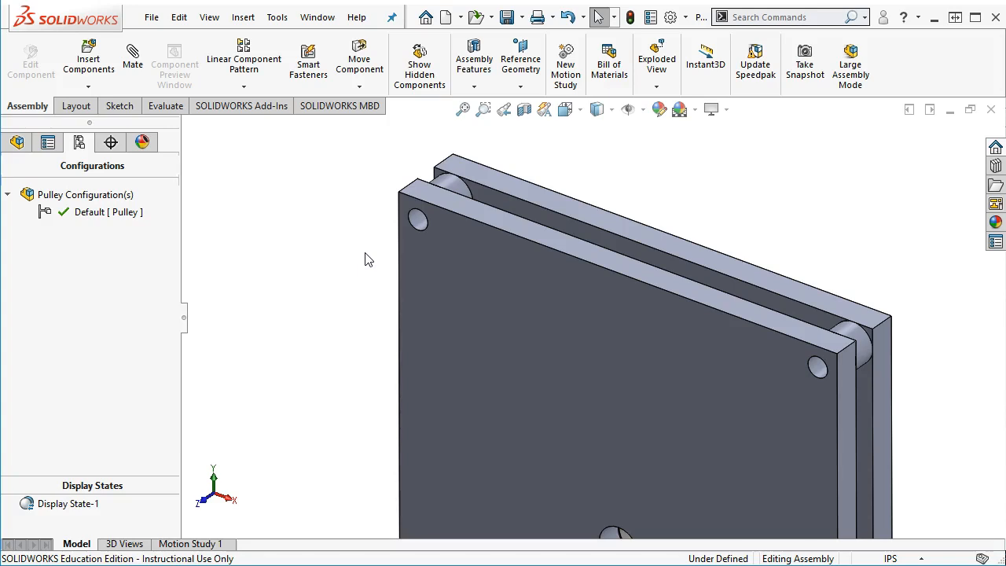
pyautogui.click(450, 183)
pyautogui.hotkey('ctrl', '1')
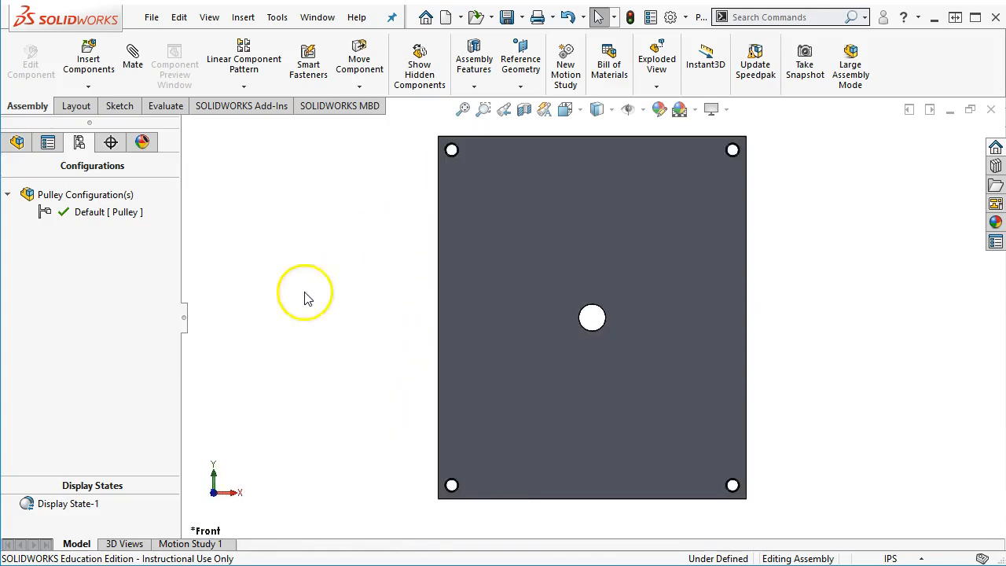